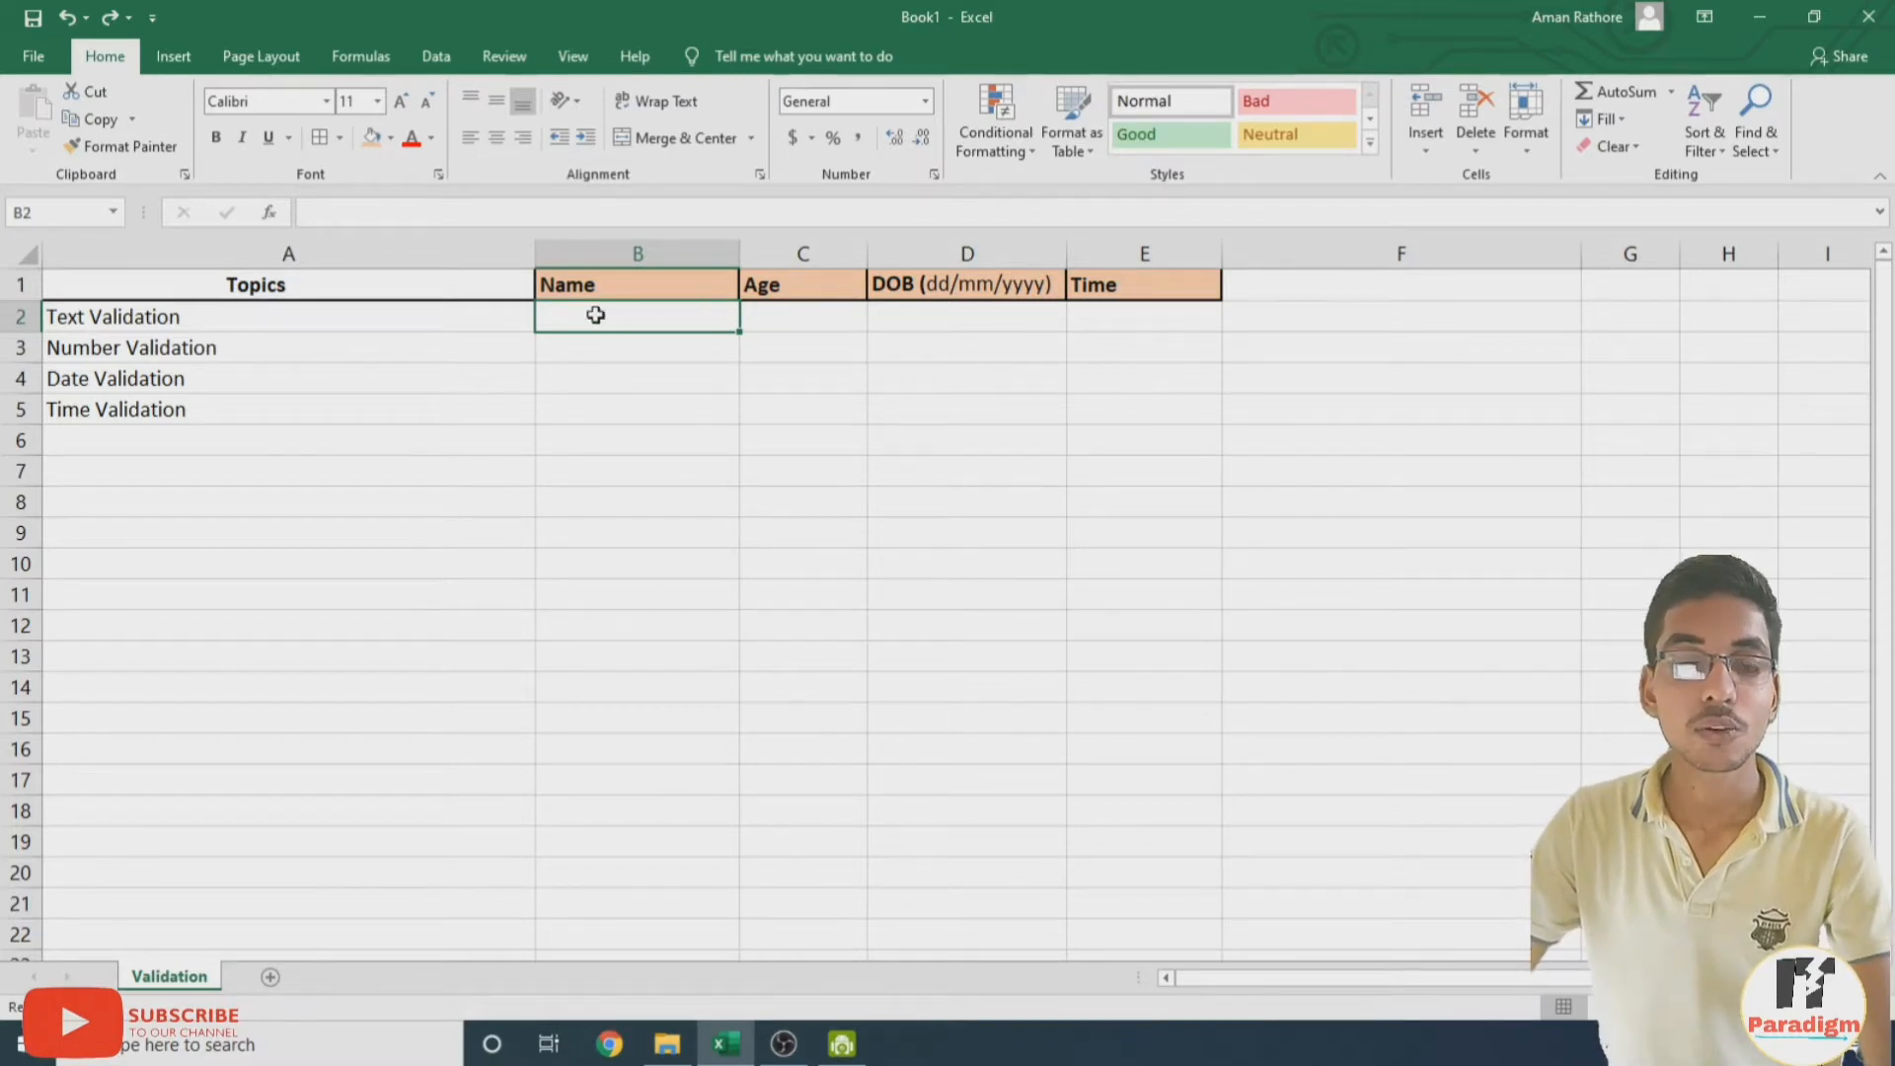
Start a data validation rule for the whole Name column that restricts entries by text length
{"action": "left_click", "coordinate": [621, 250]}
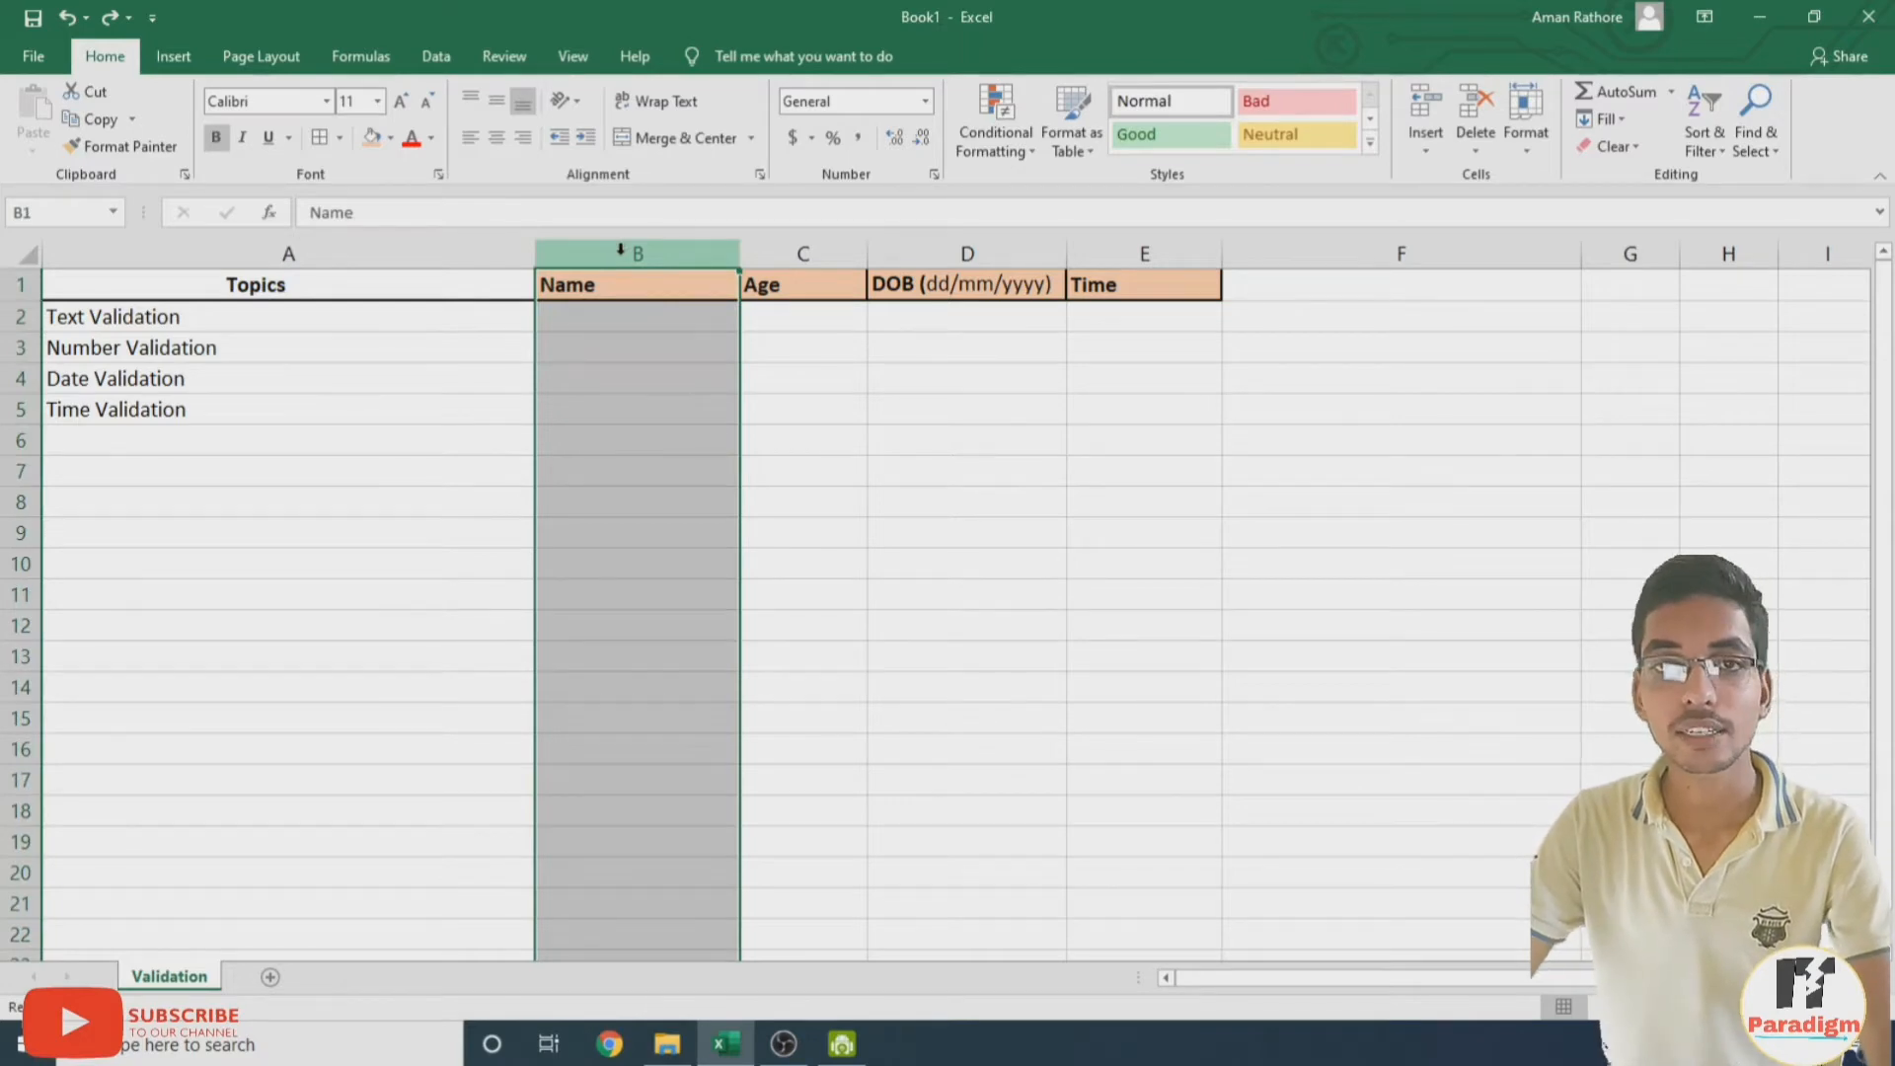
{"action": "left_click", "coordinate": [449, 56]}
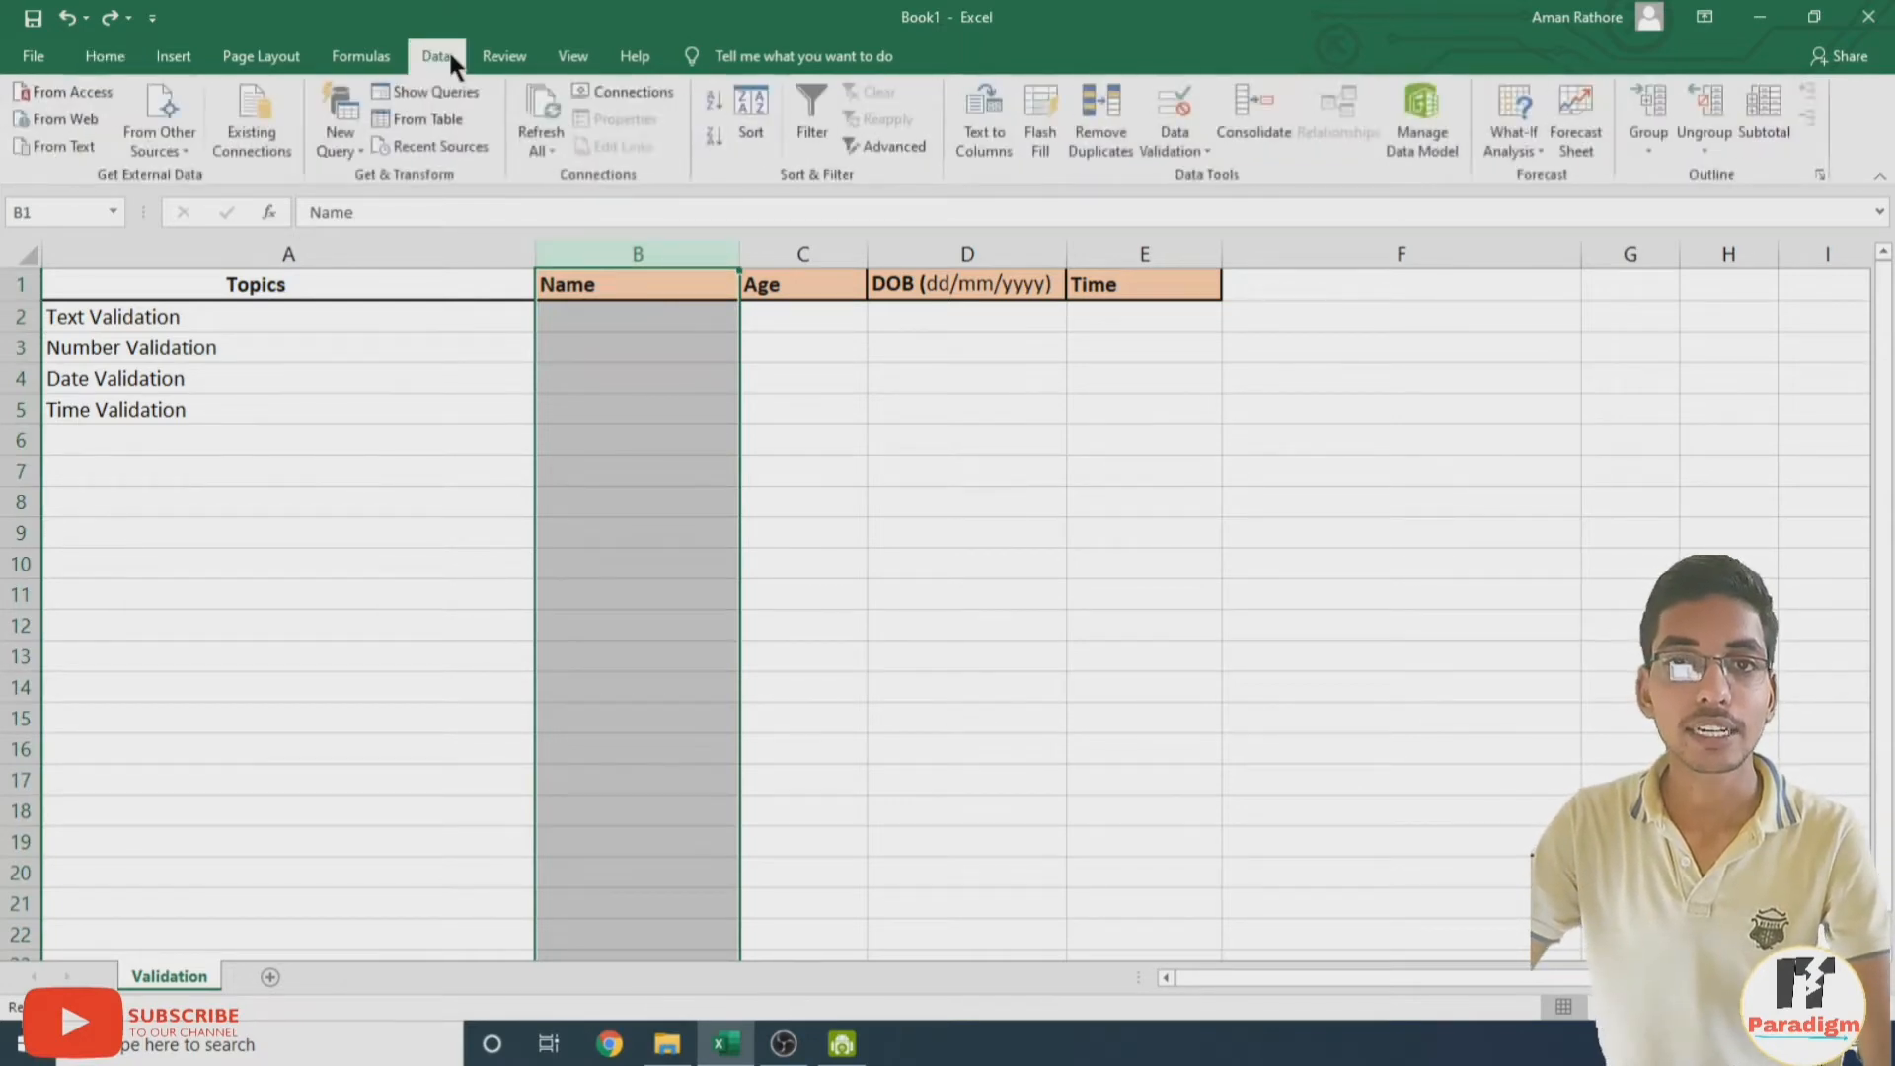
{"action": "left_click", "coordinate": [1182, 151]}
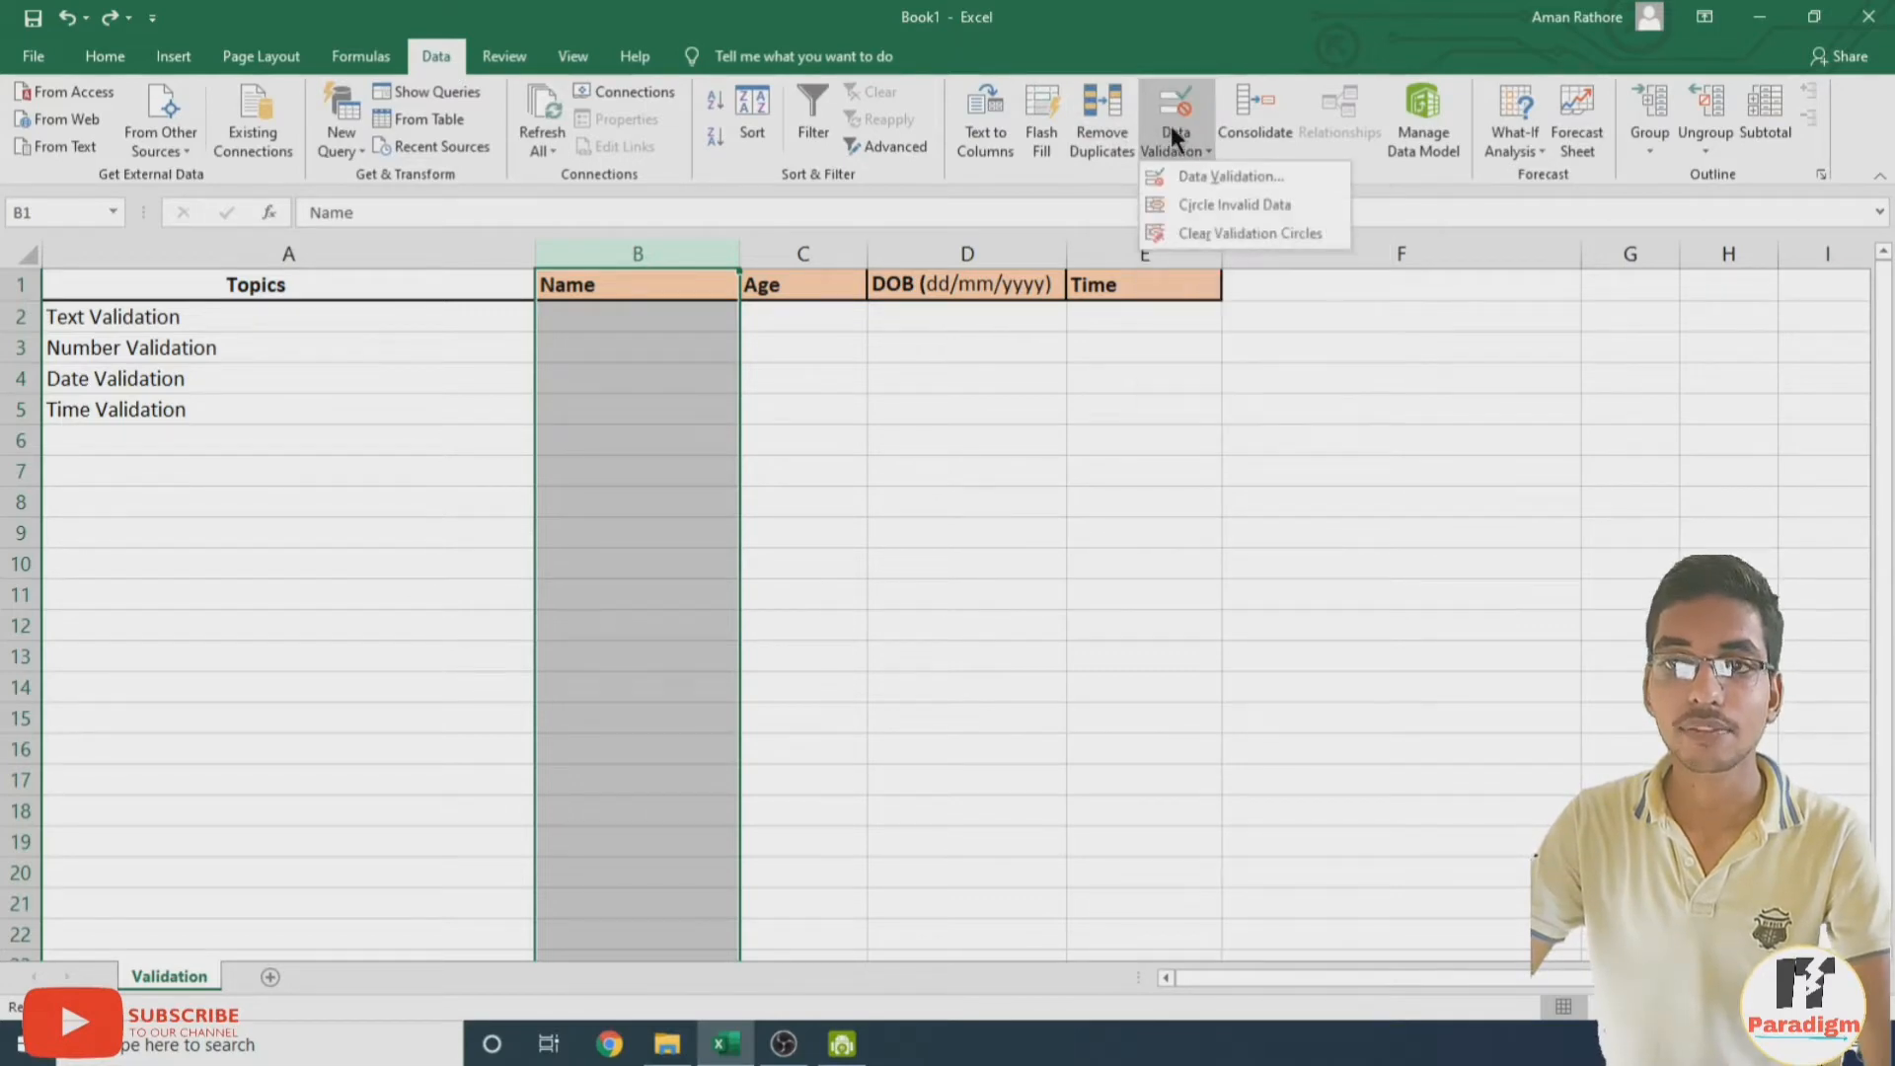
{"action": "left_click", "coordinate": [1212, 174]}
{"action": "left_click_drag", "start_coordinate": [1153, 325], "coordinate": [977, 341]}
{"action": "left_click", "coordinate": [817, 379]}
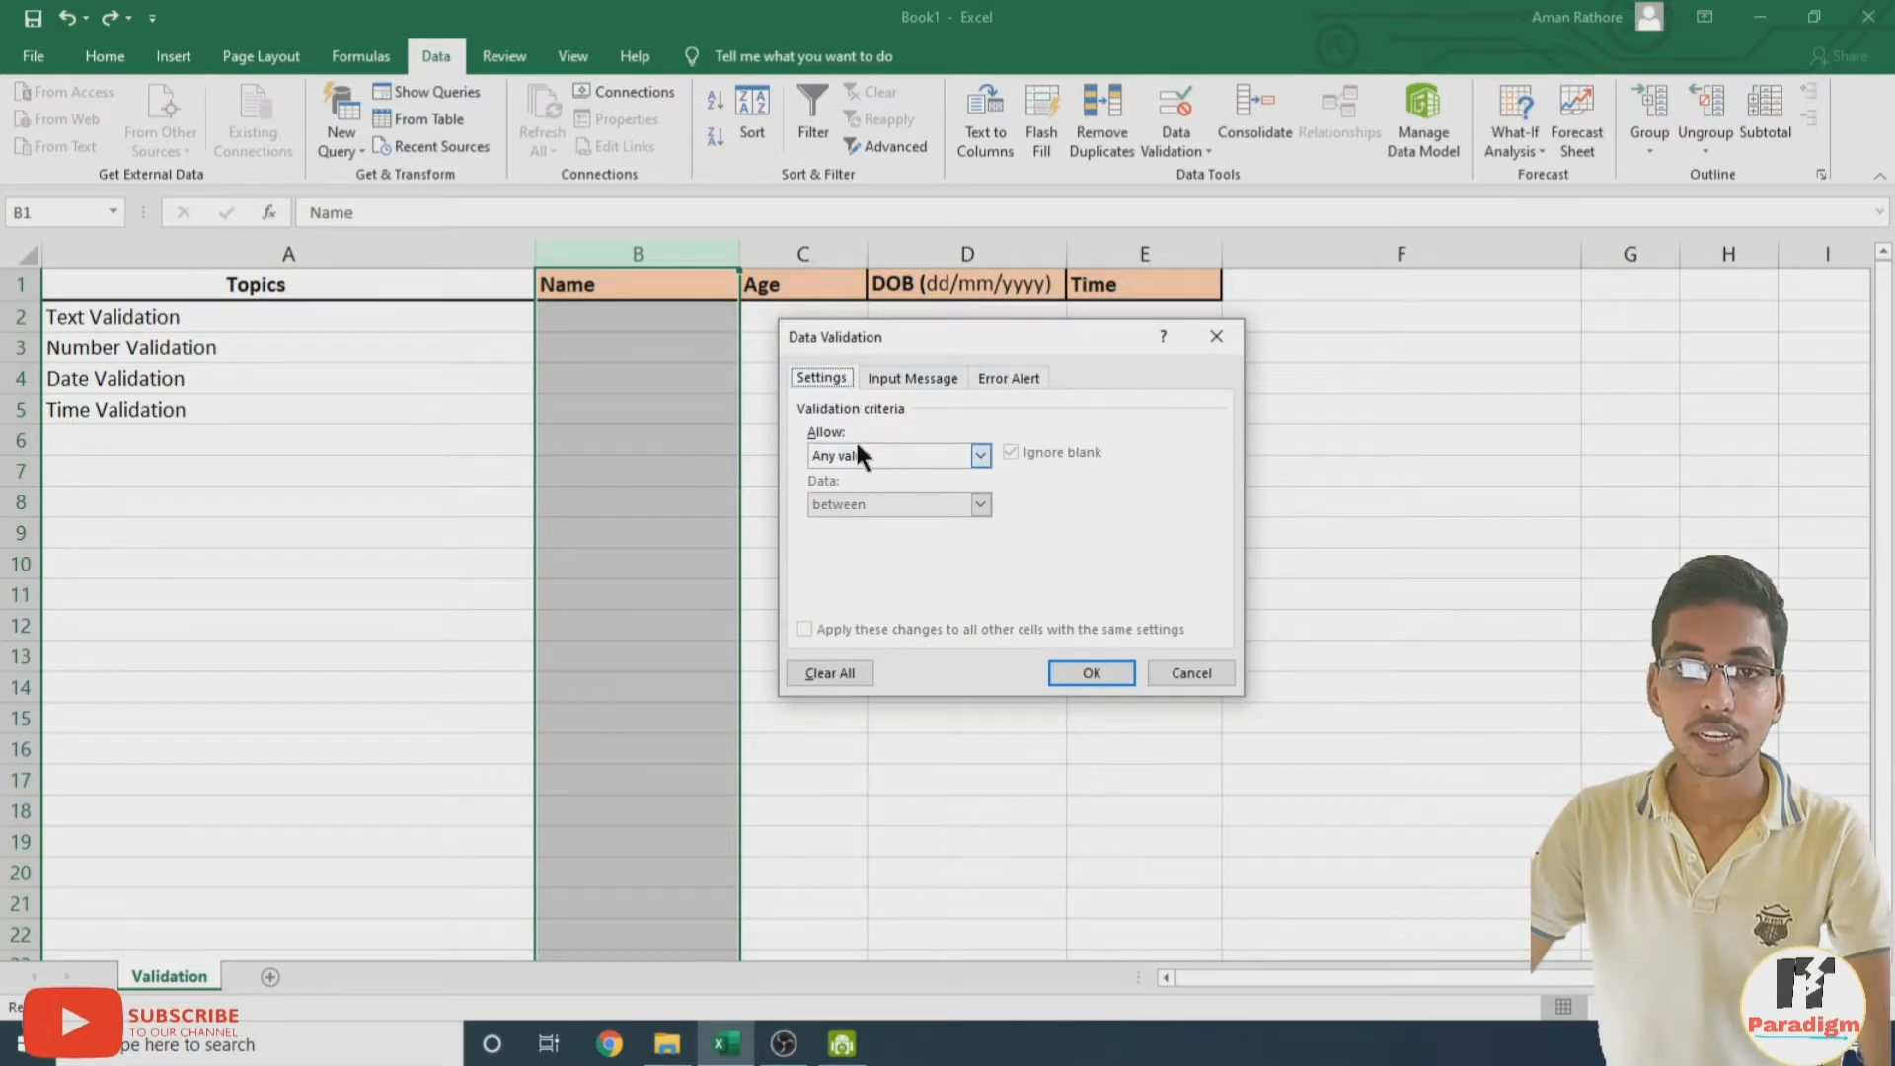
{"action": "left_click", "coordinate": [979, 457]}
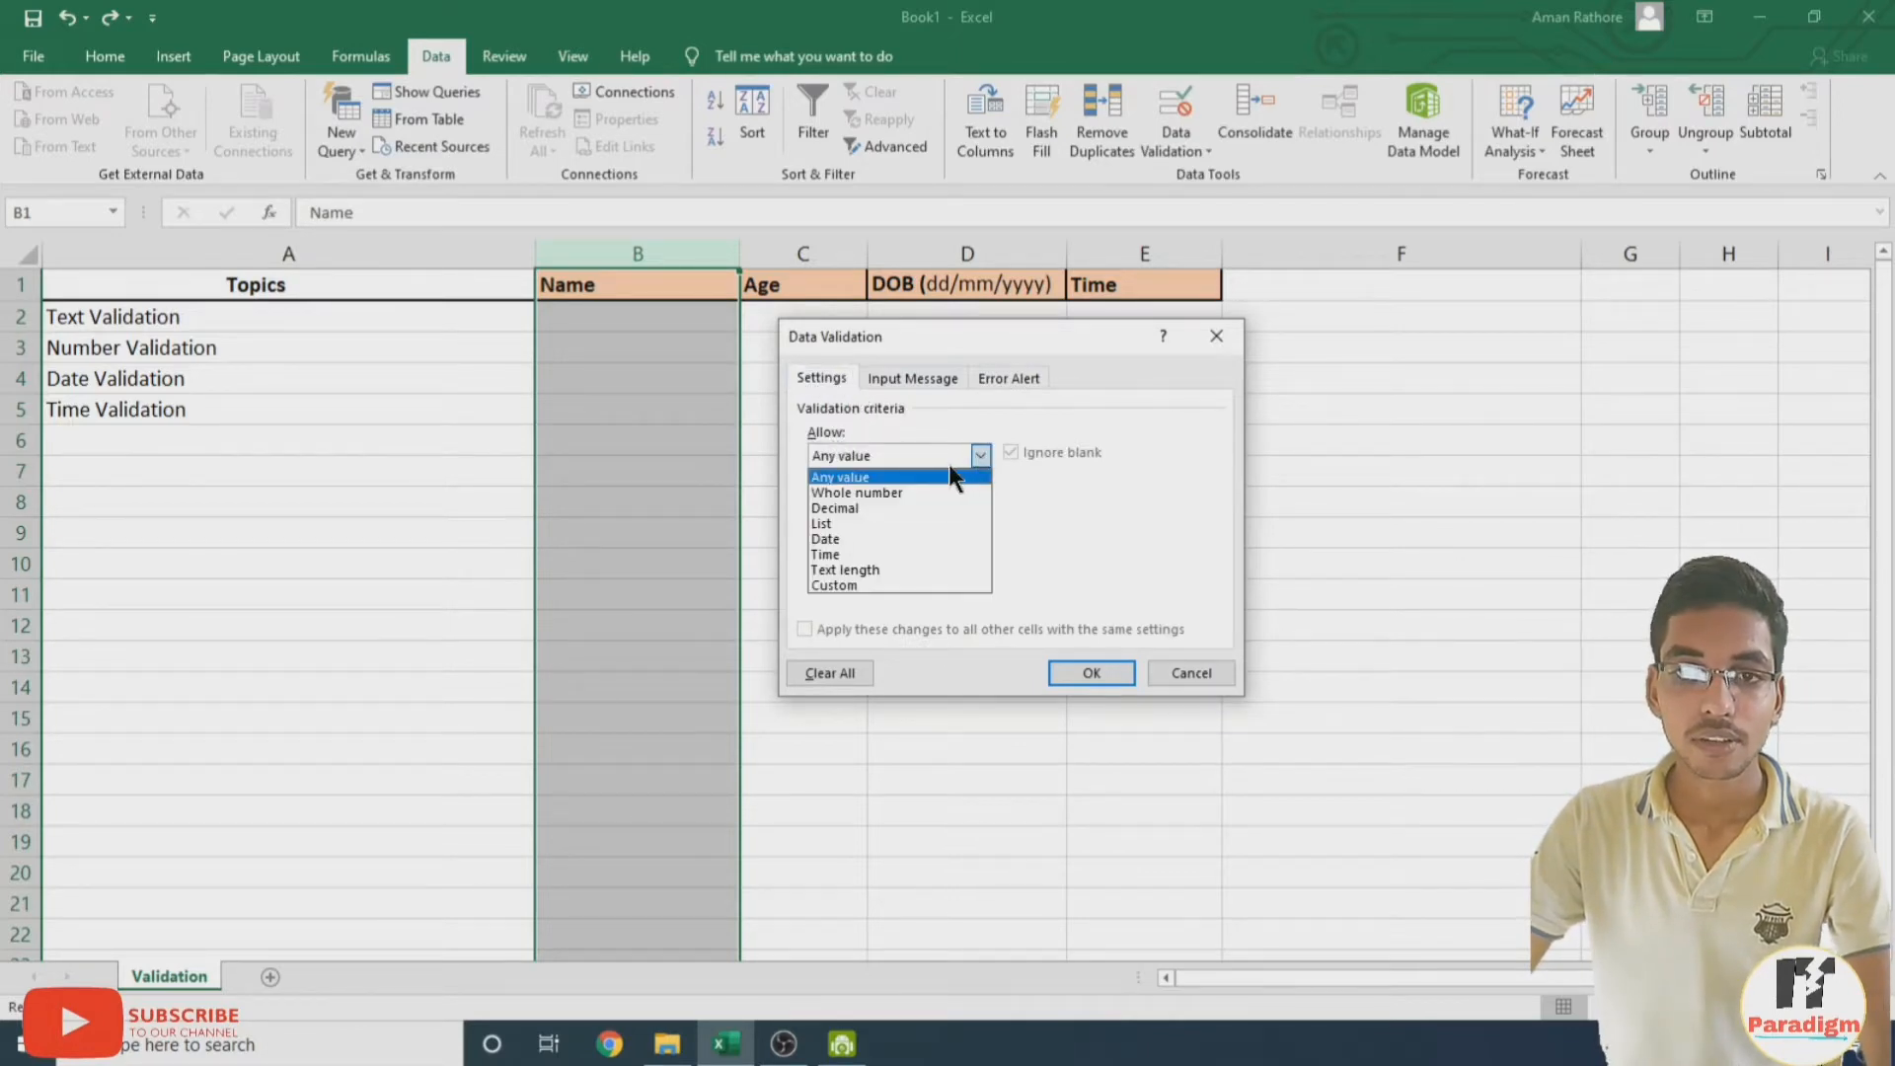
{"action": "left_click", "coordinate": [889, 570]}
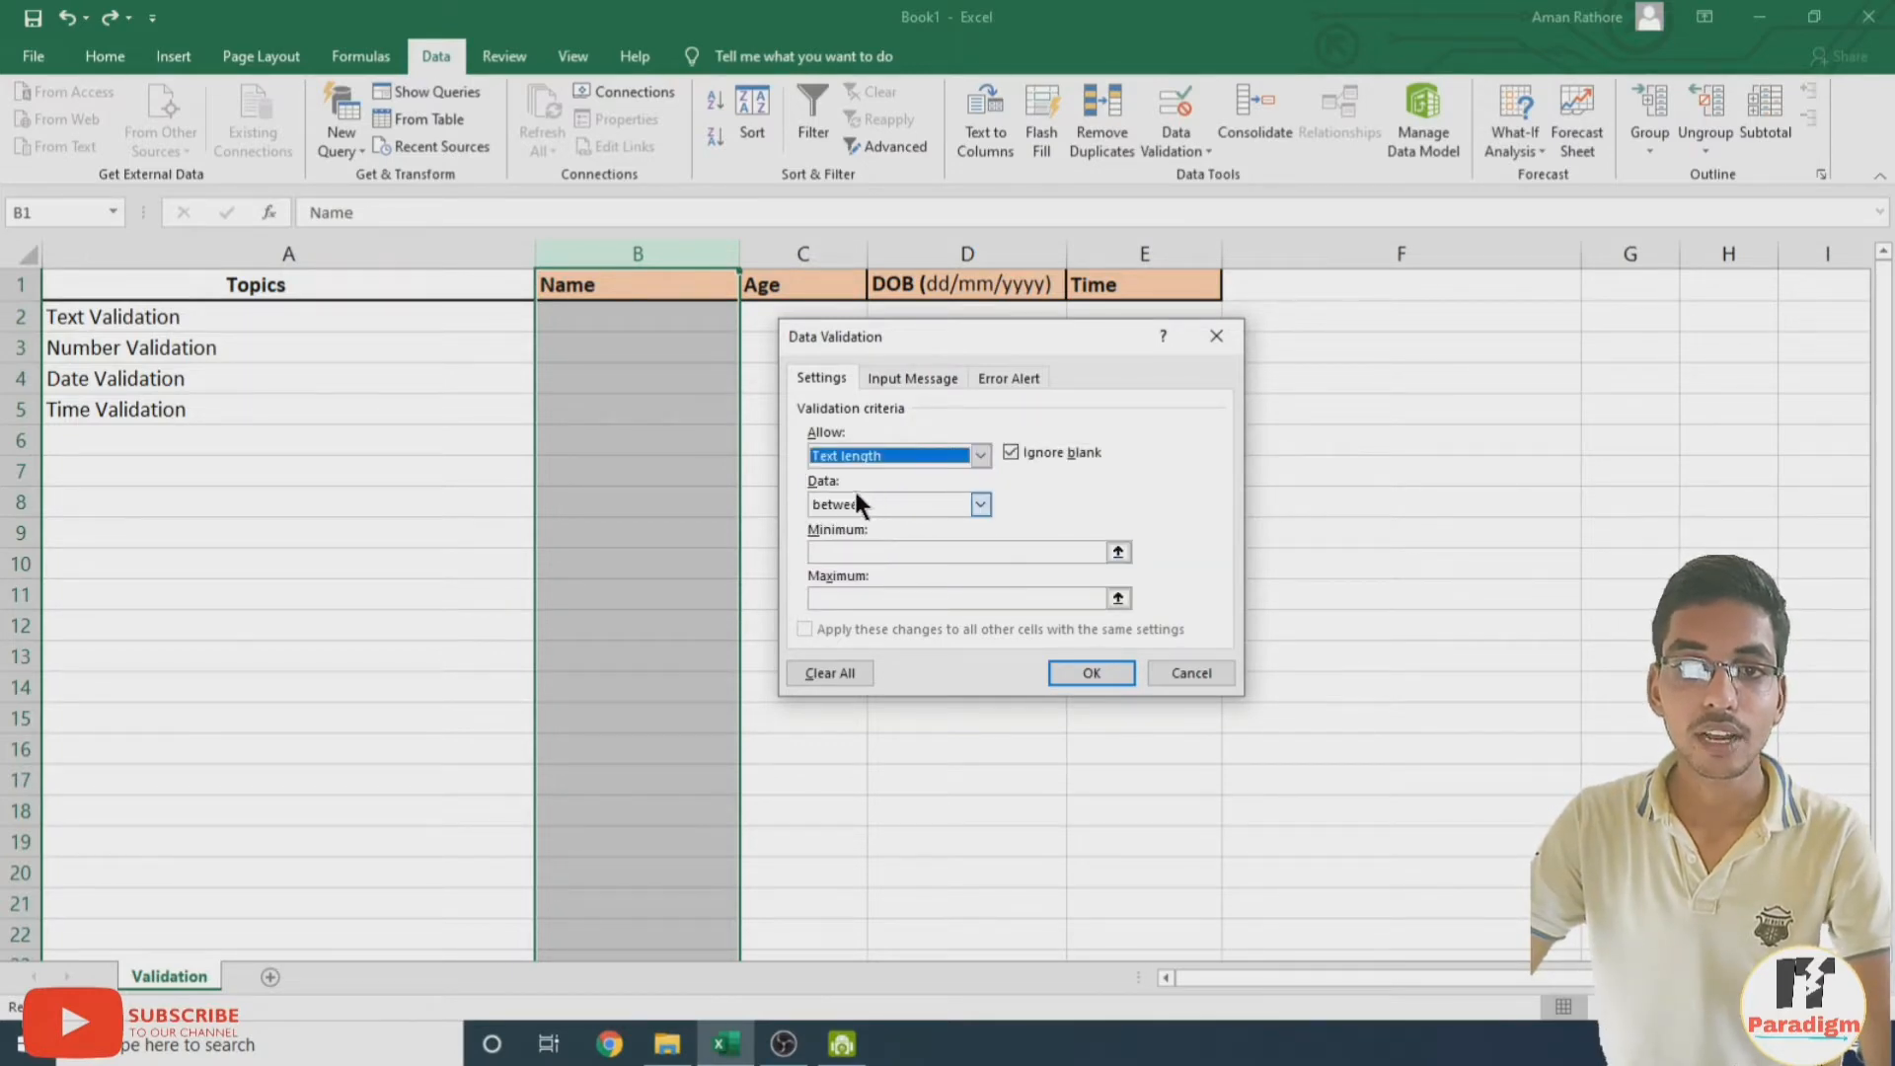
Limit the allowed text length to between 4 and 10 characters
{"action": "left_click", "coordinate": [960, 502]}
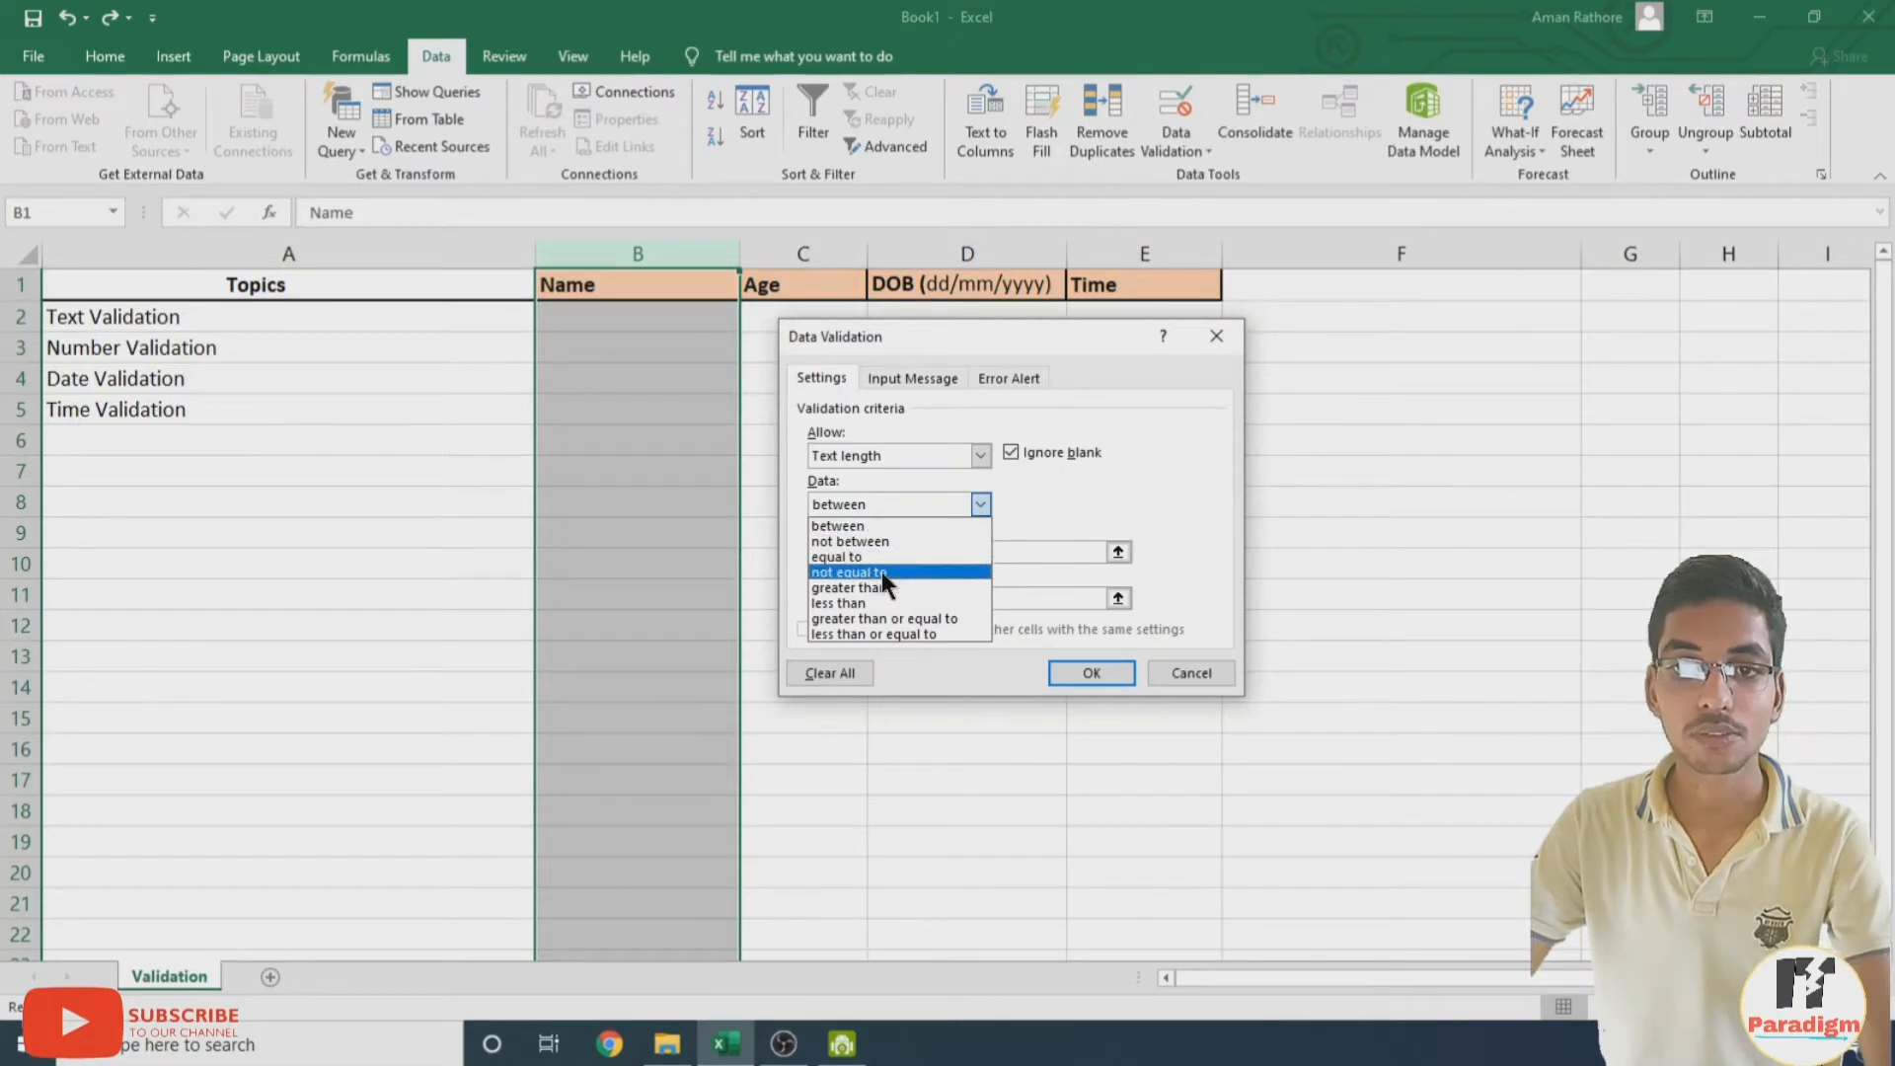
{"action": "left_click", "coordinate": [858, 528]}
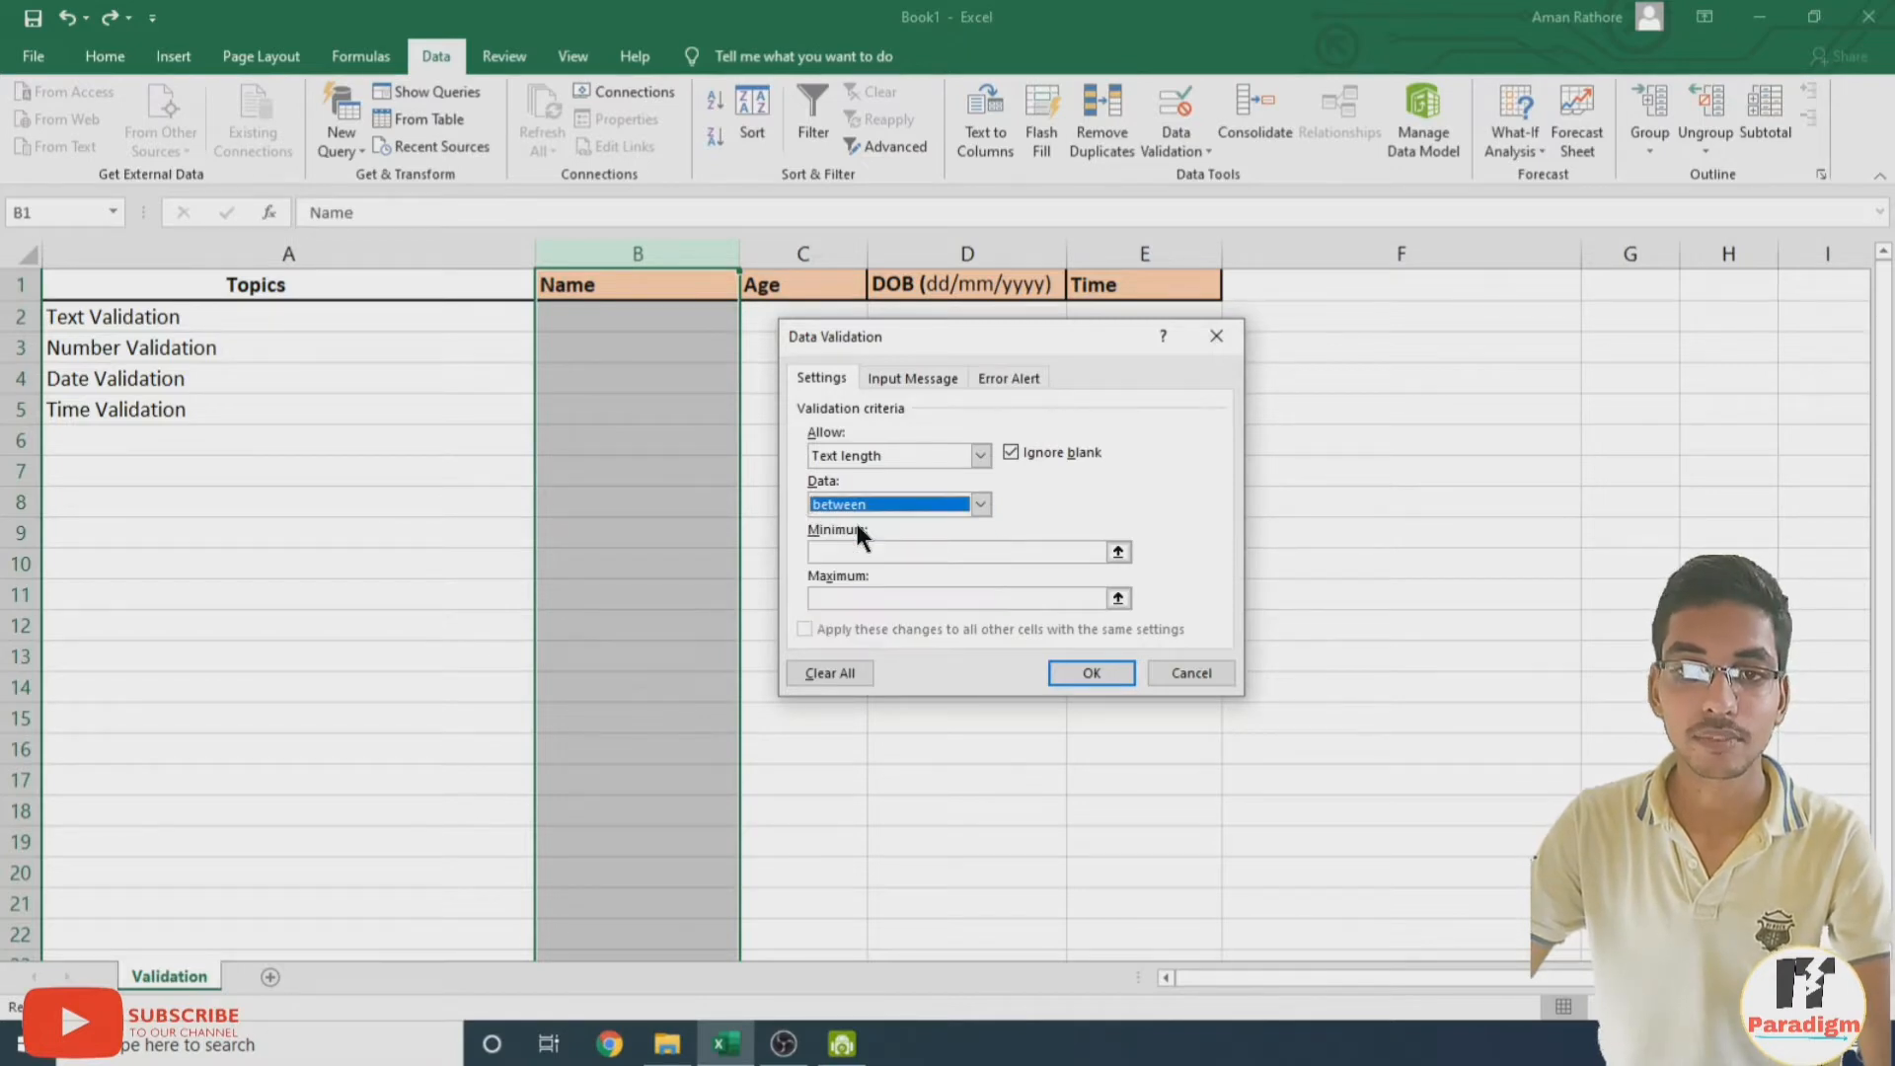
{"action": "left_click", "coordinate": [848, 551]}
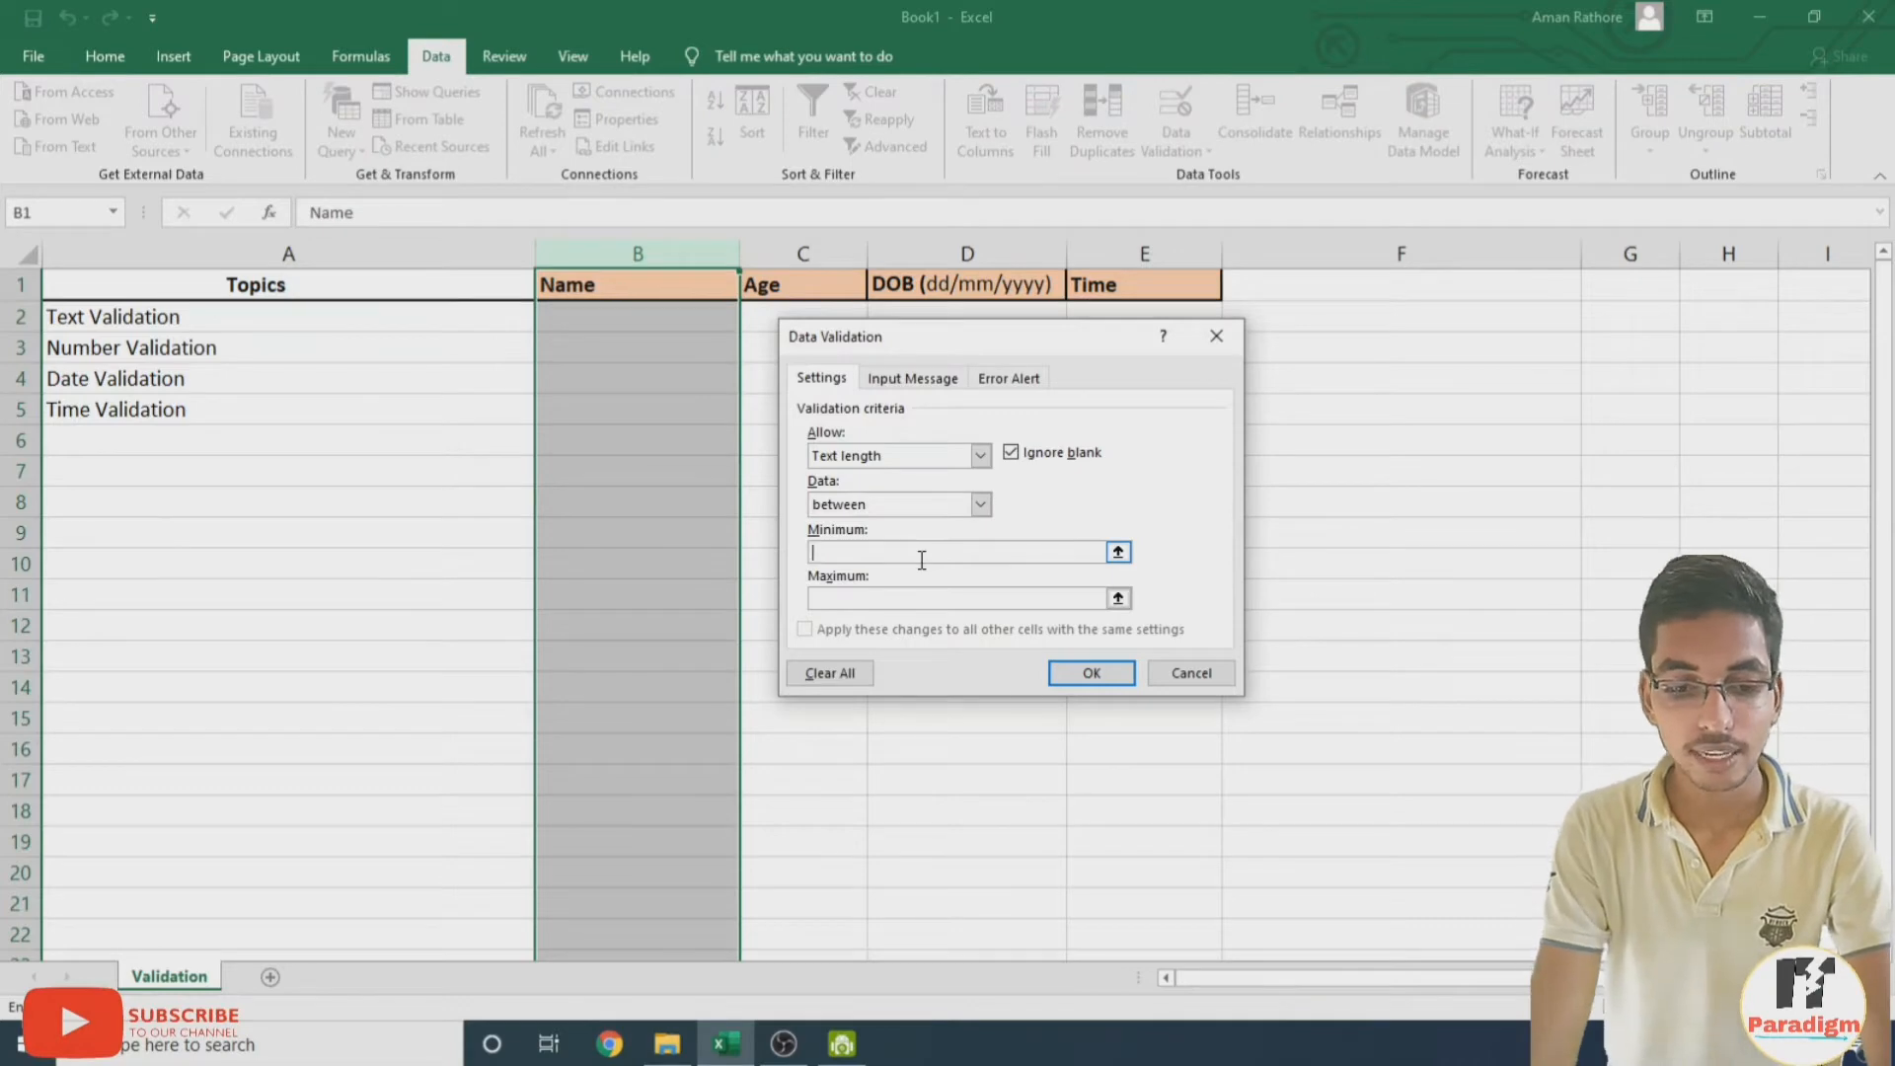
{"action": "type", "text": "4"}
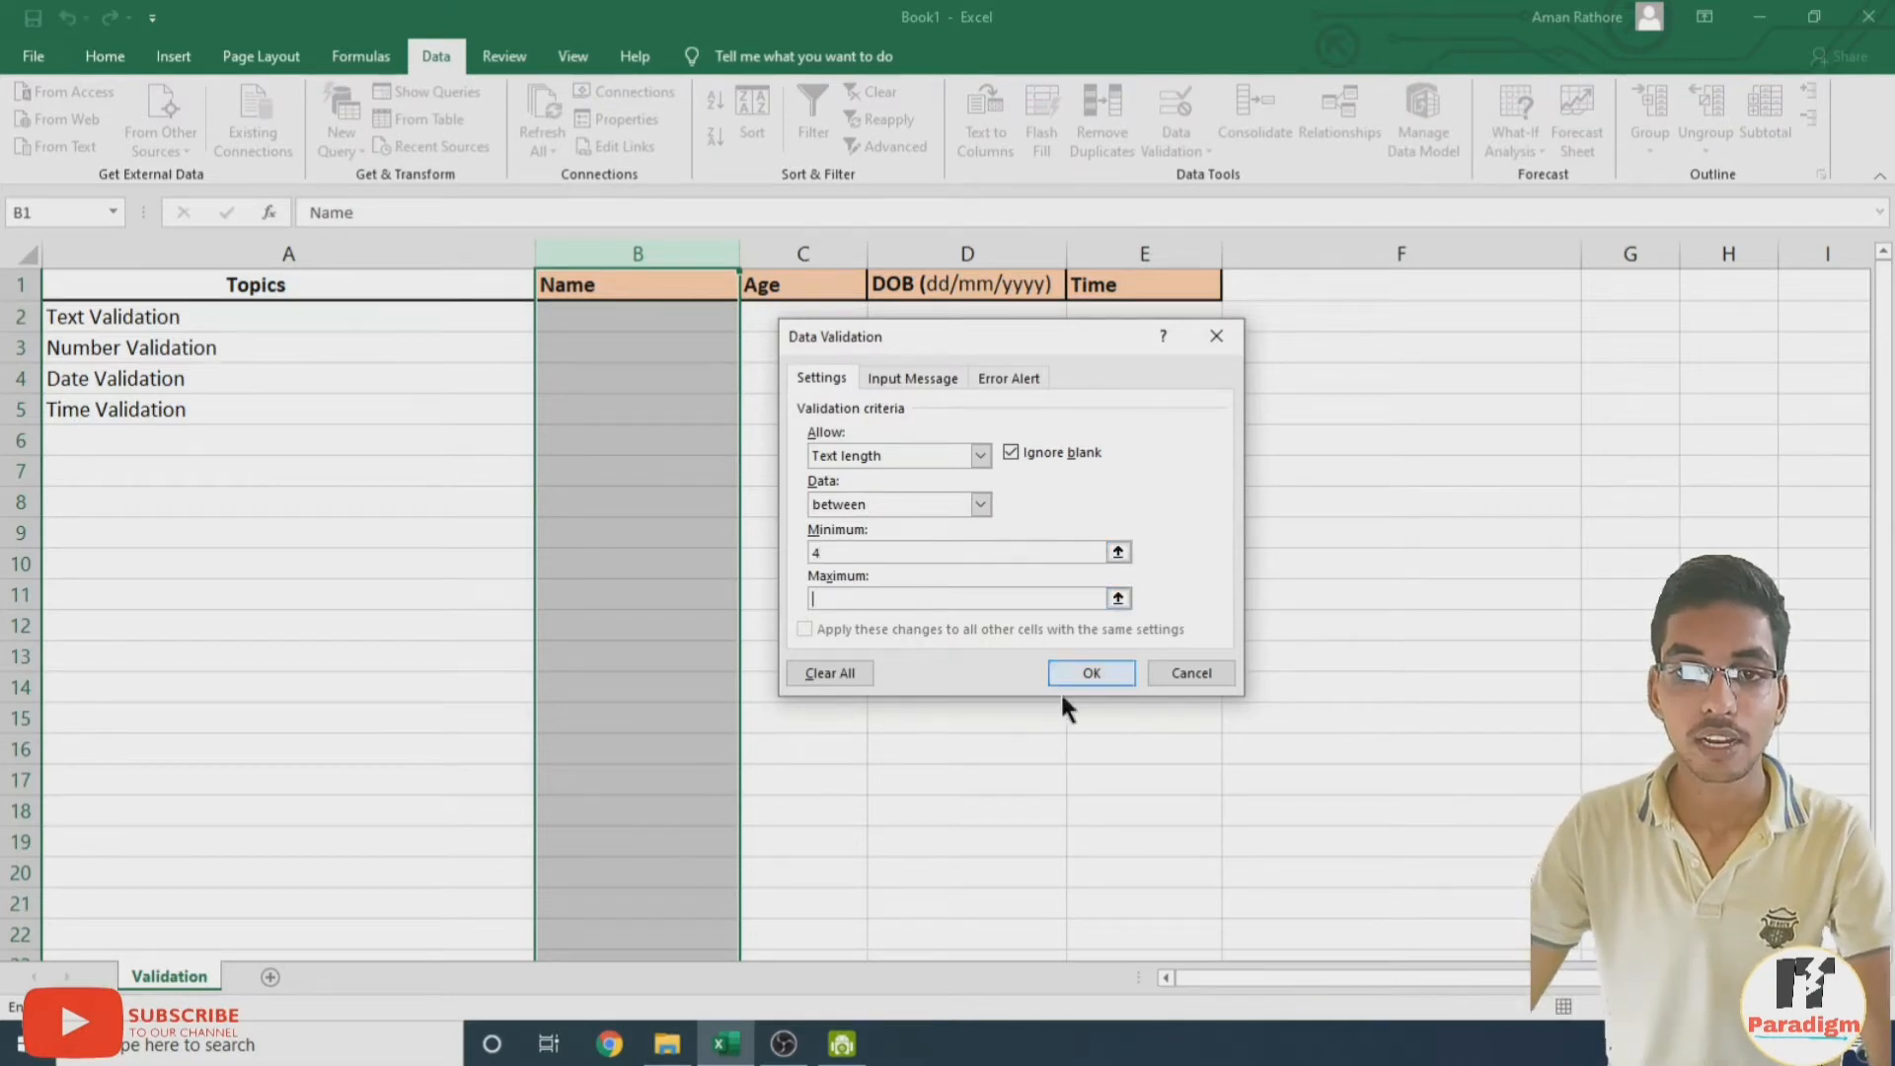
{"action": "type", "text": "10"}
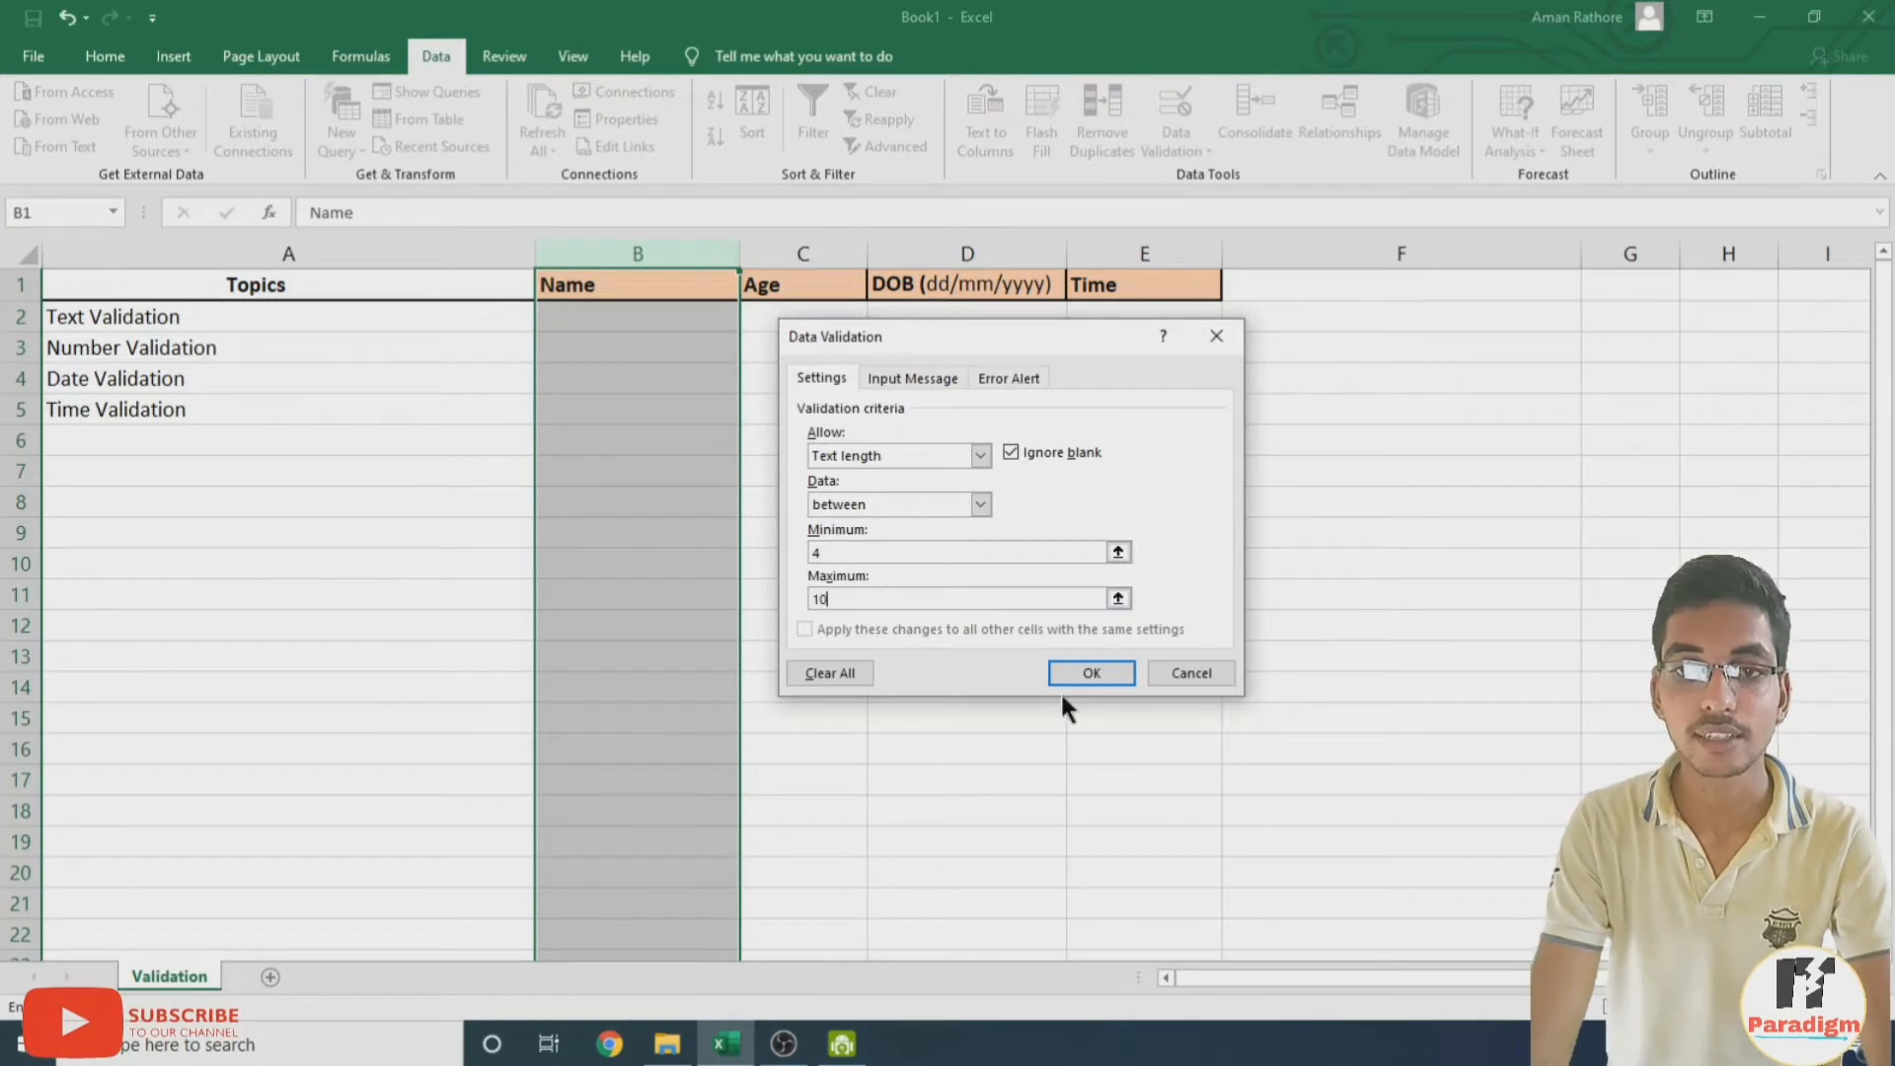
Give the validation rule an input message titled "name" that reads "Enter your Name"
{"action": "left_click", "coordinate": [898, 379]}
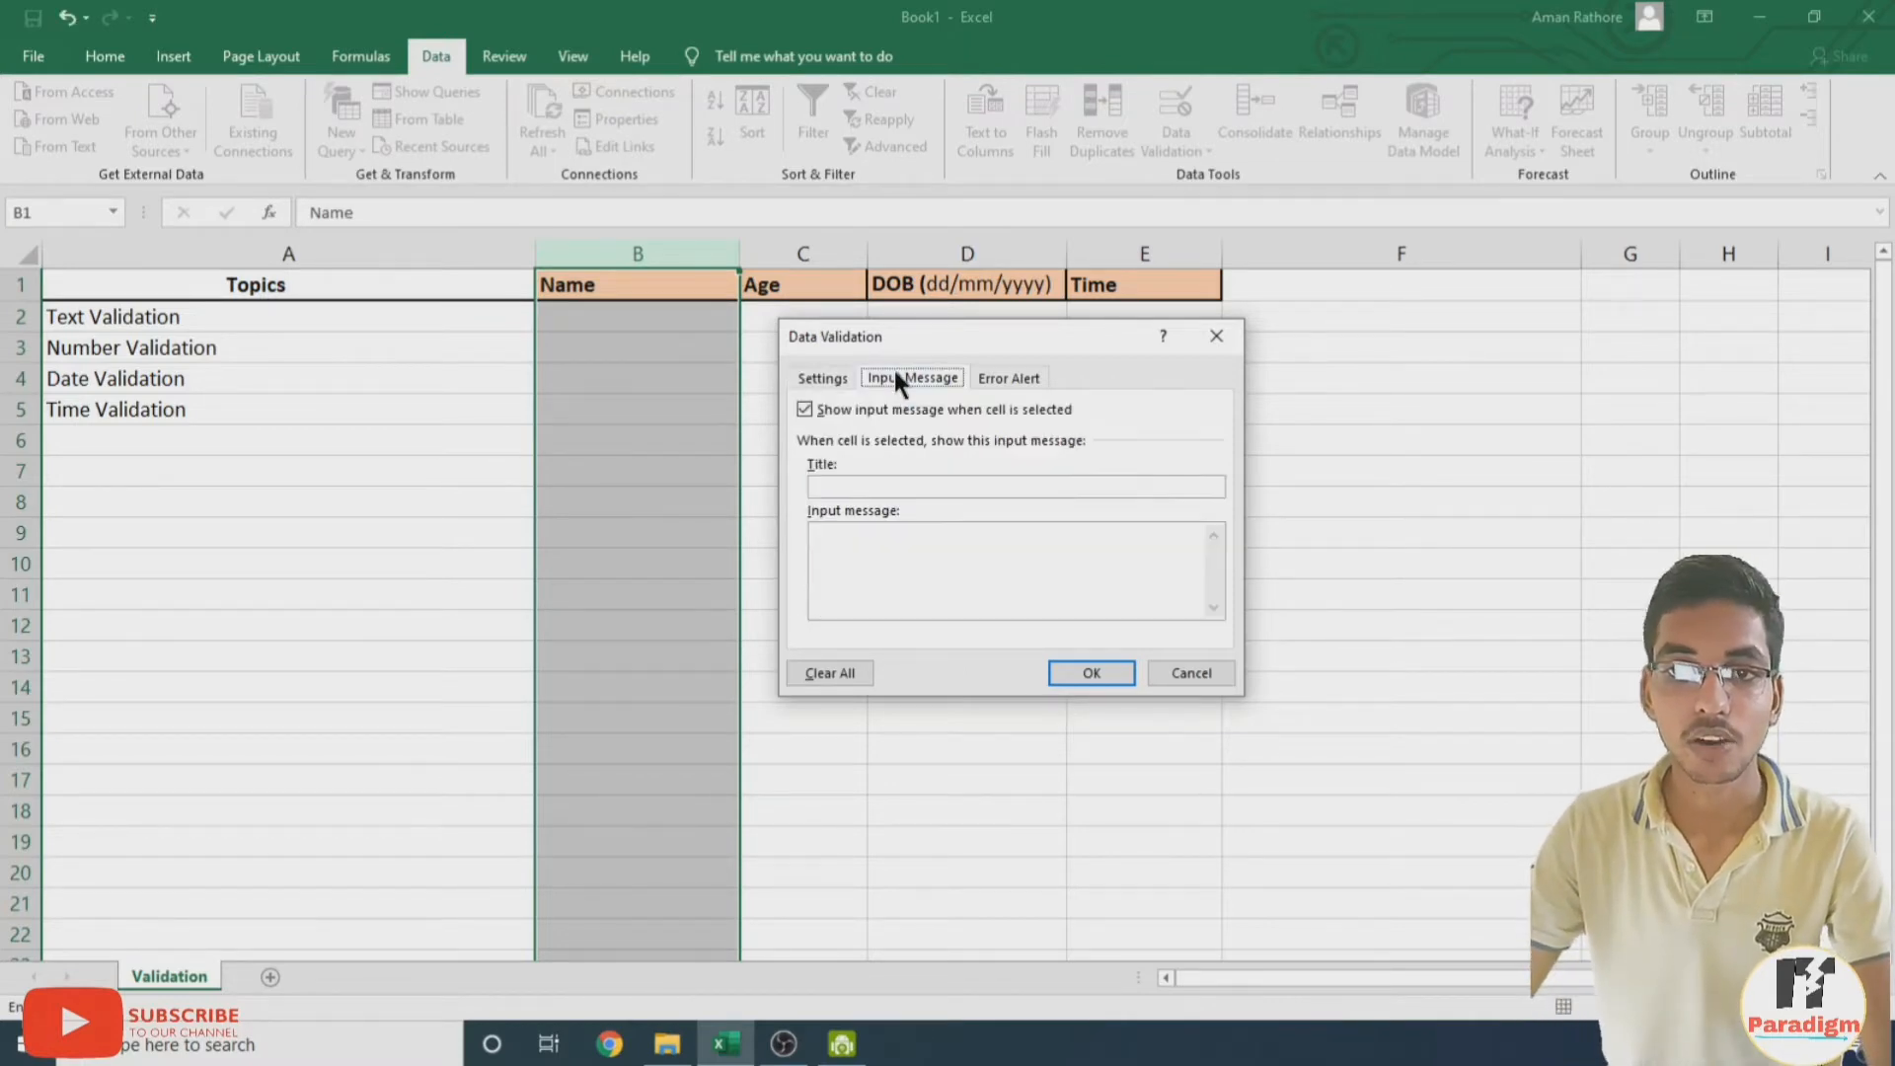
{"action": "left_click", "coordinate": [864, 486]}
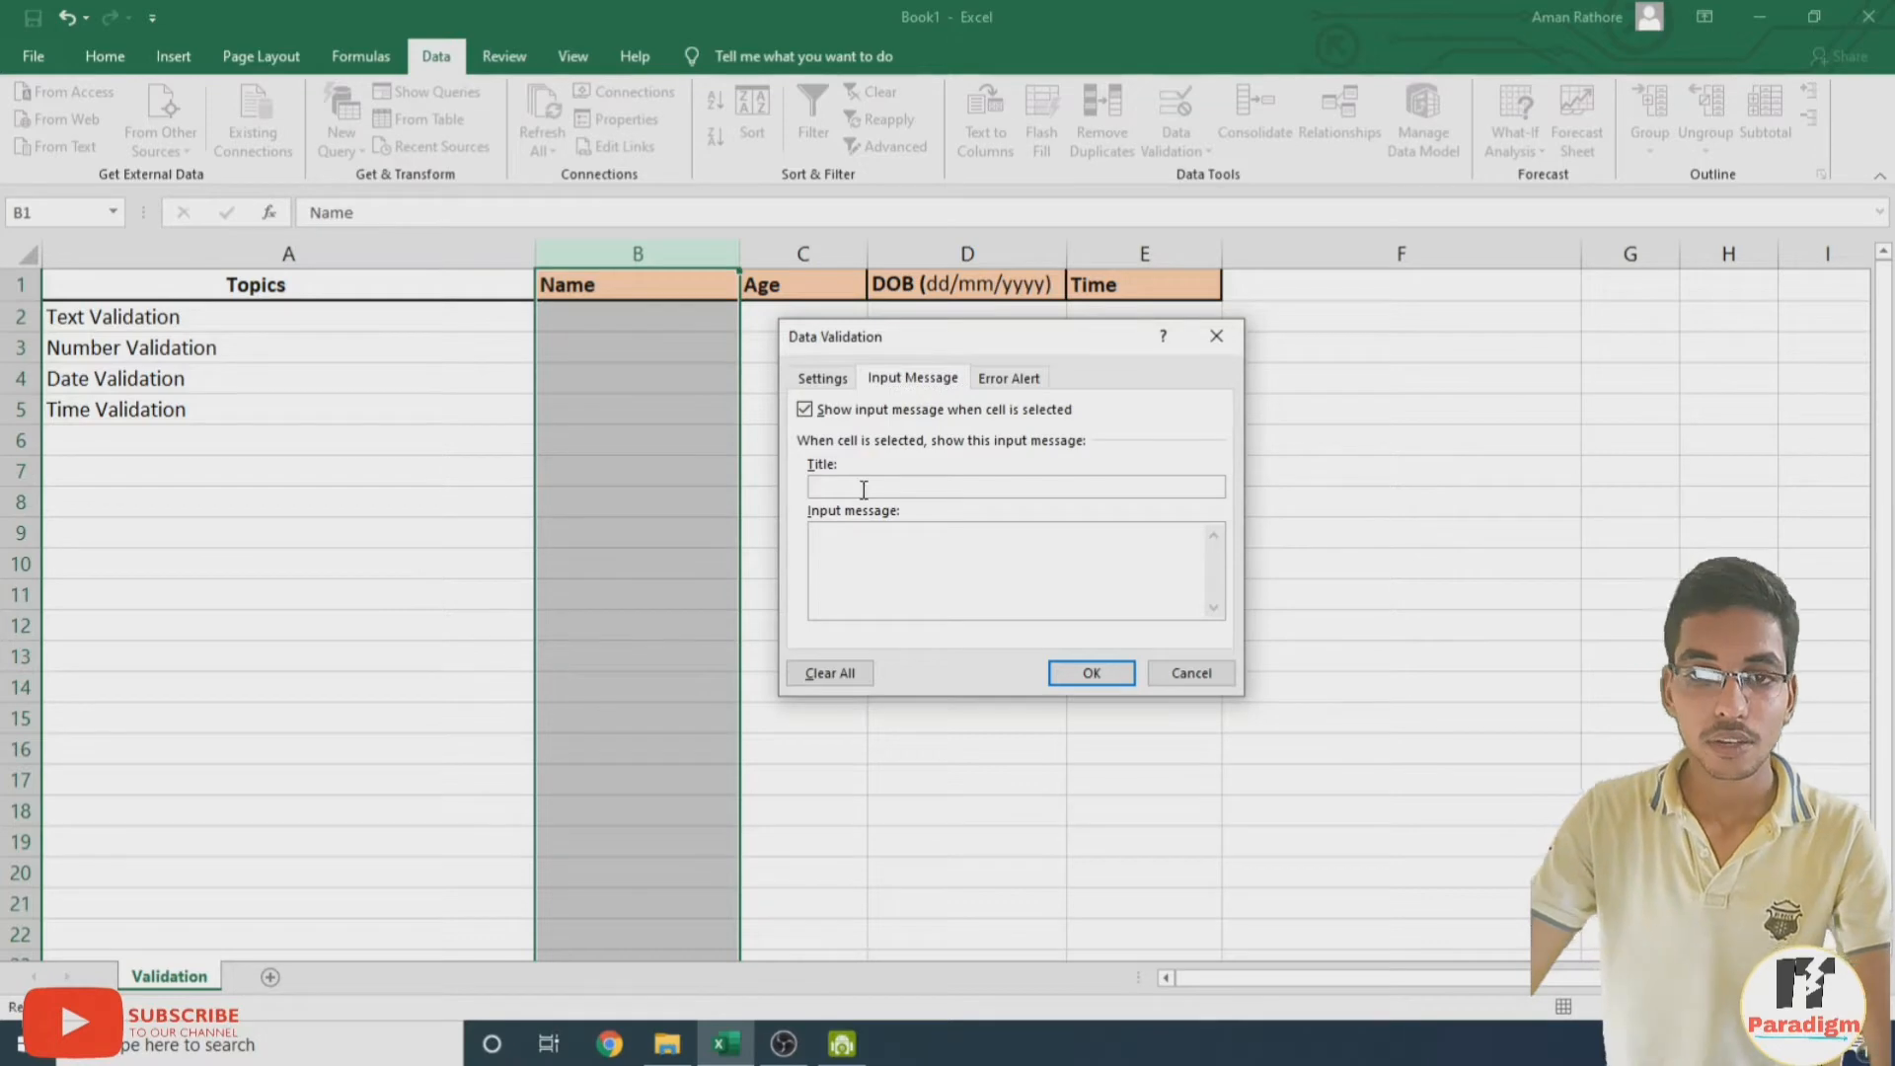
{"action": "type", "text": "name"}
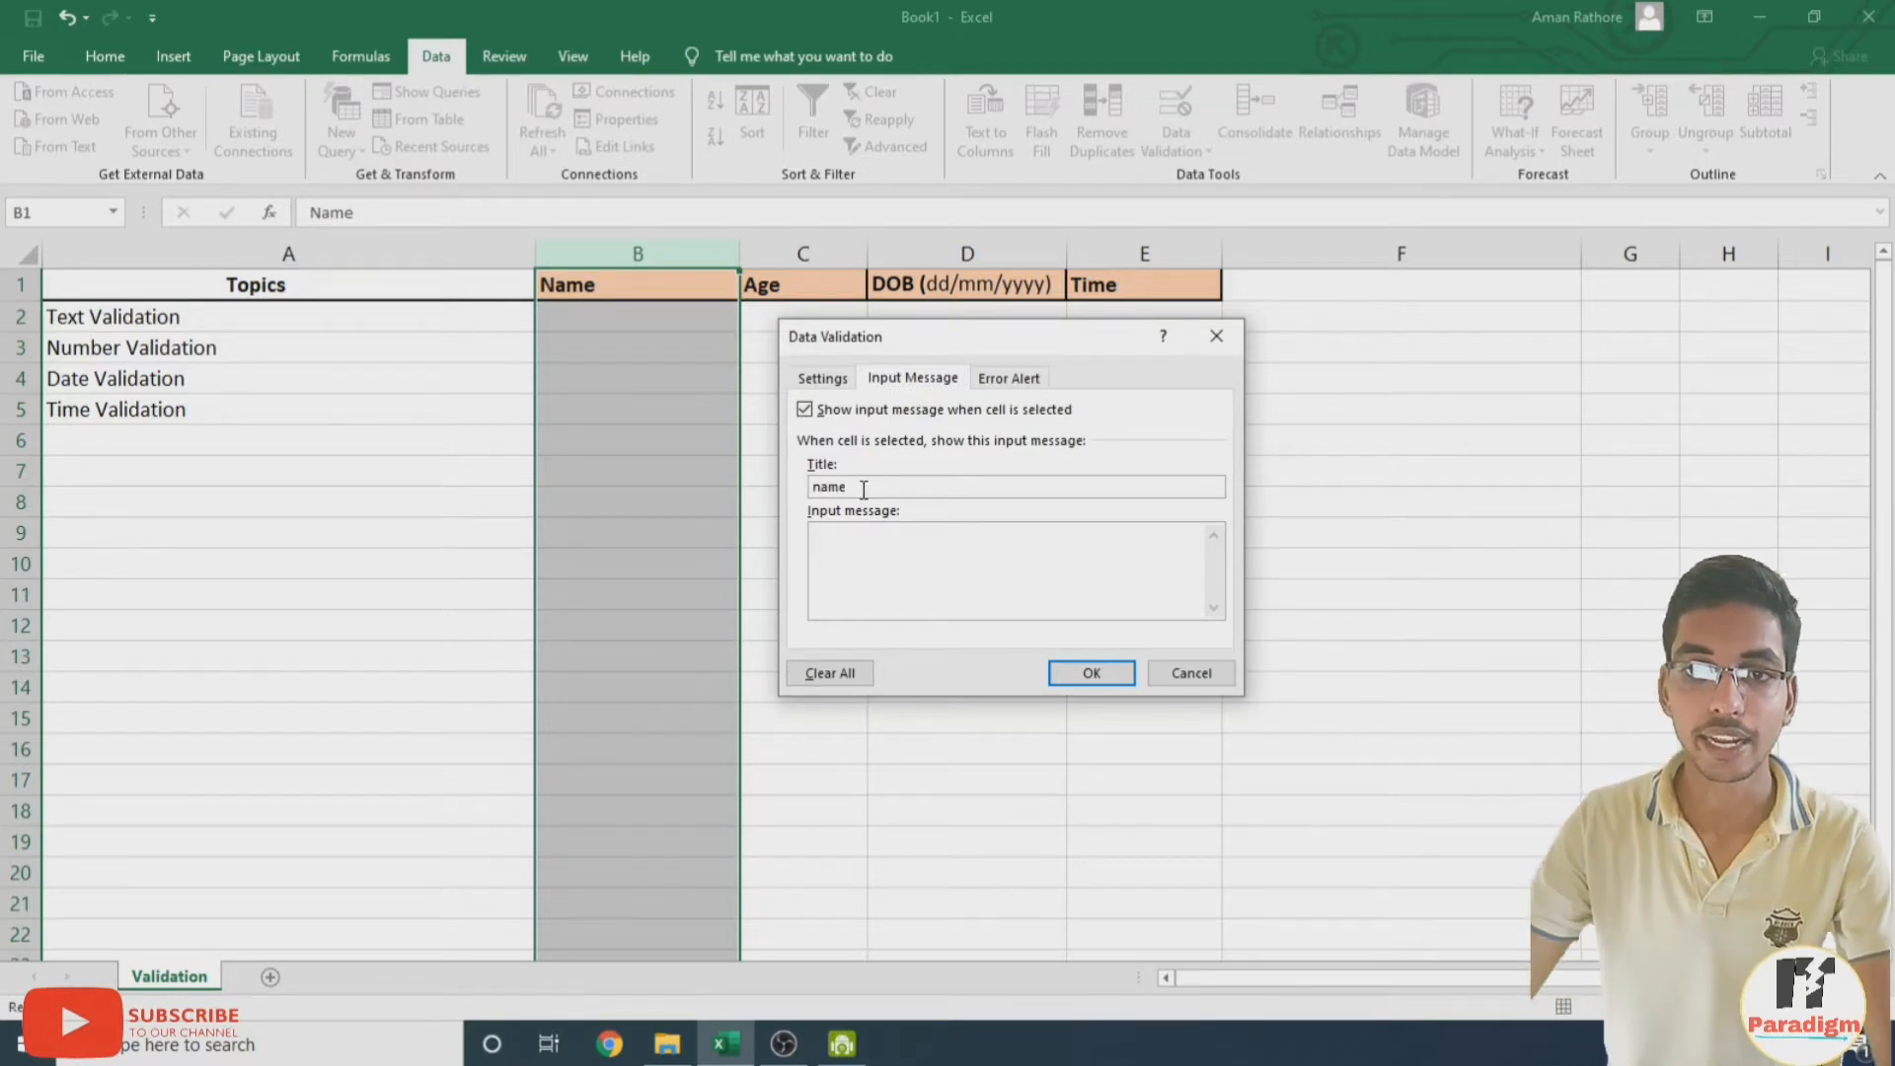
{"action": "left_click", "coordinate": [911, 547]}
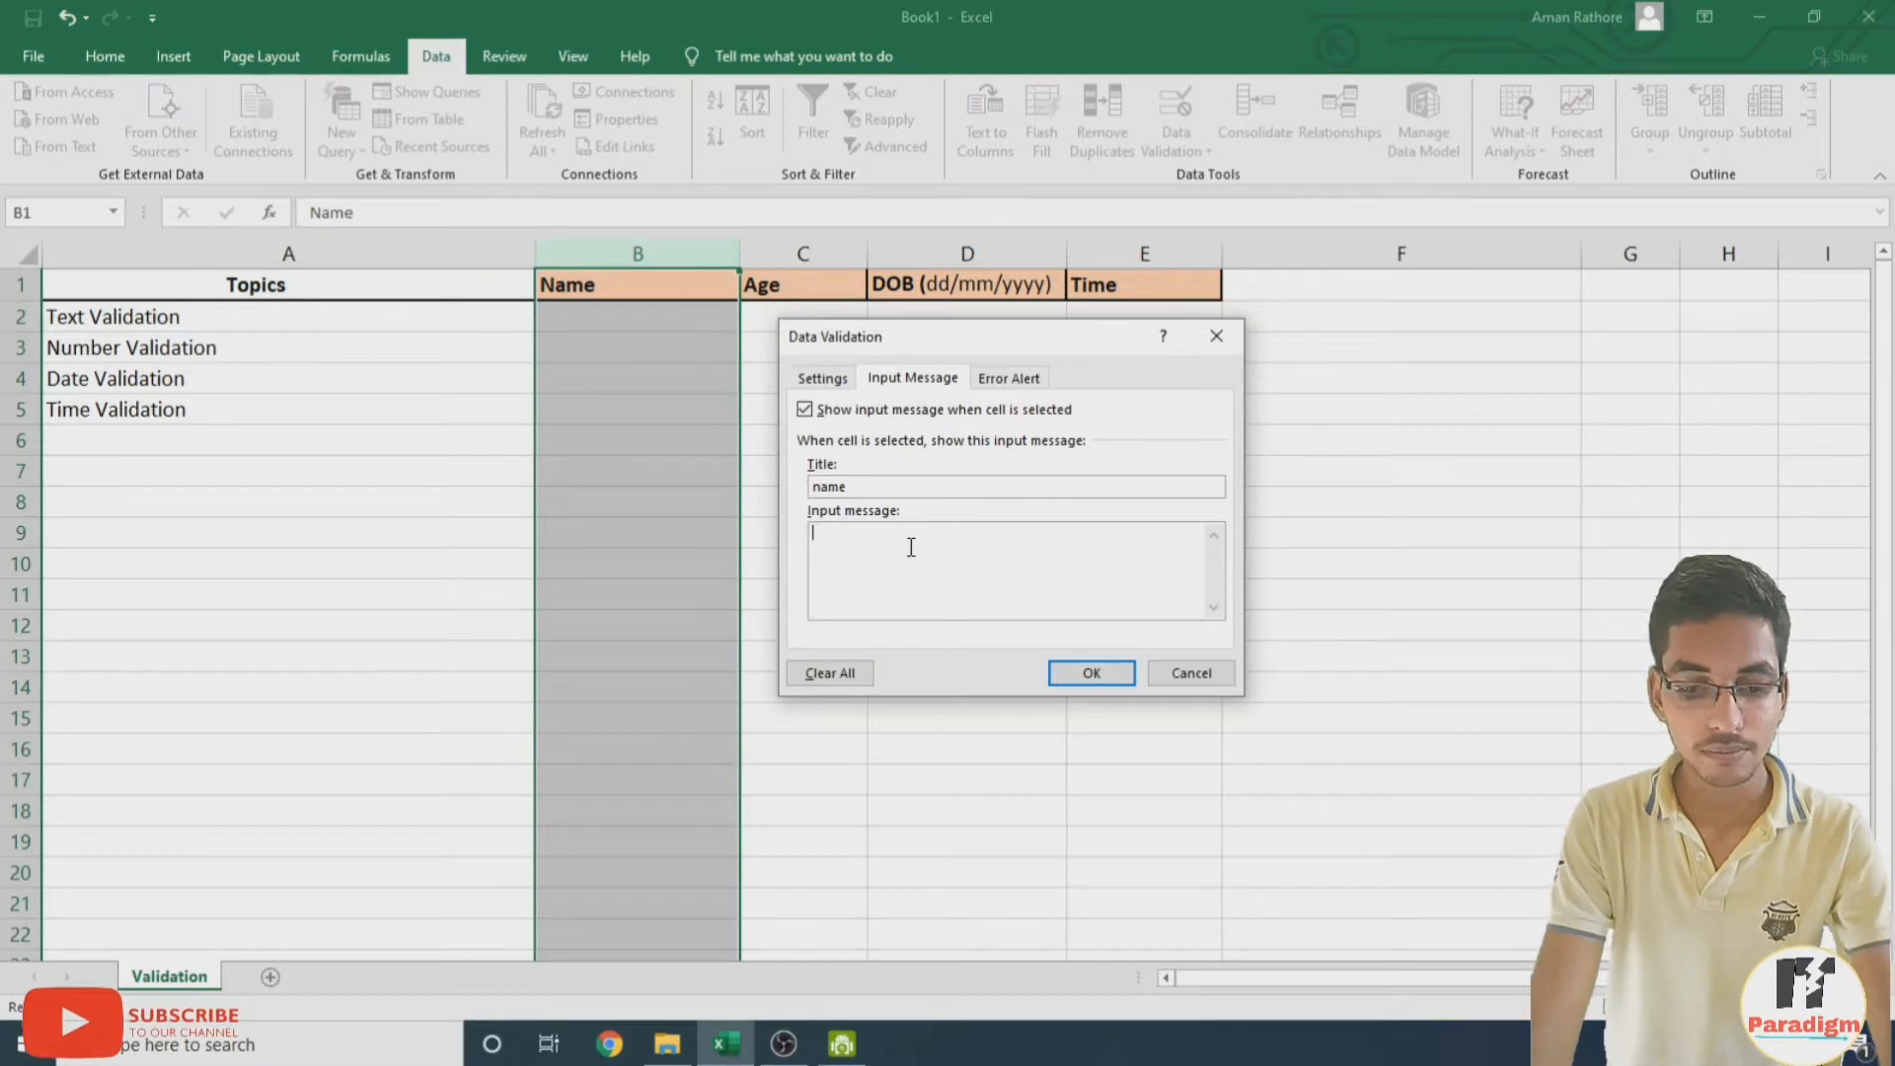
{"action": "type", "text": "Enter "}
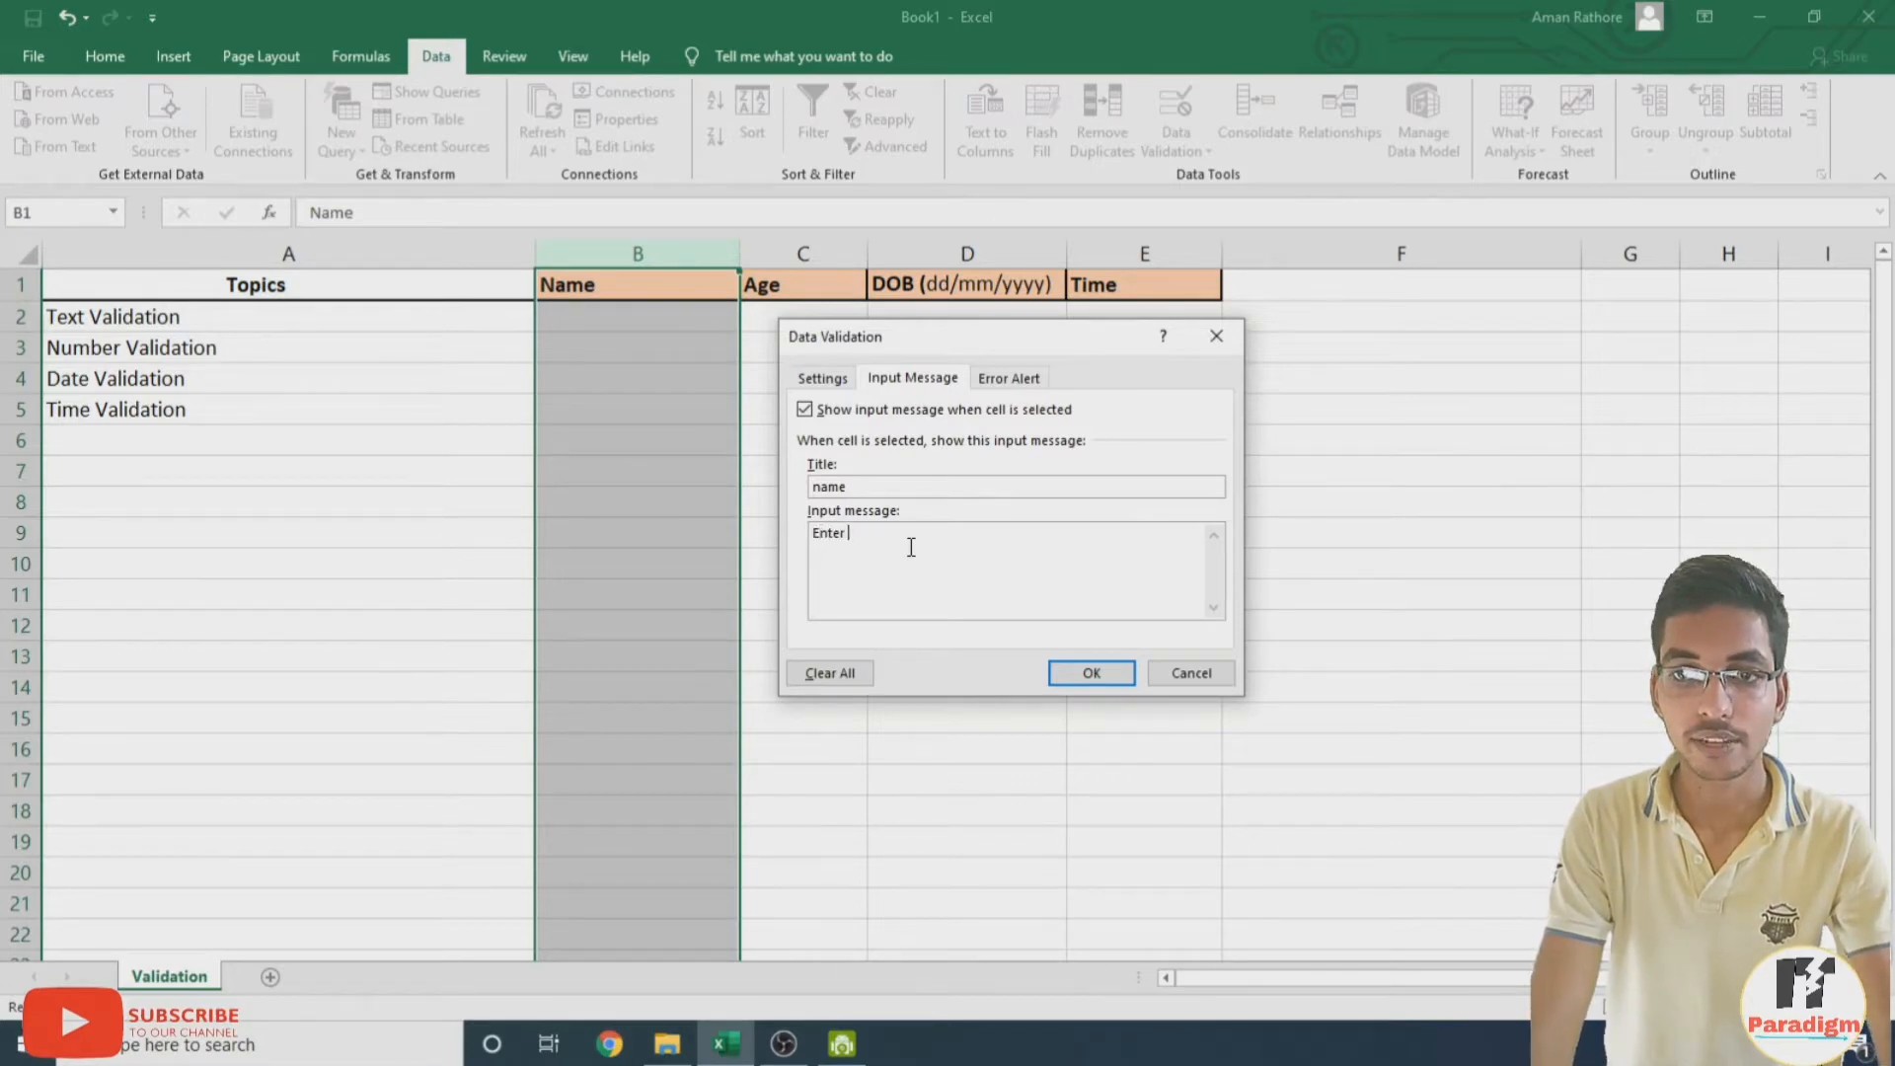
{"action": "type", "text": "your Name"}
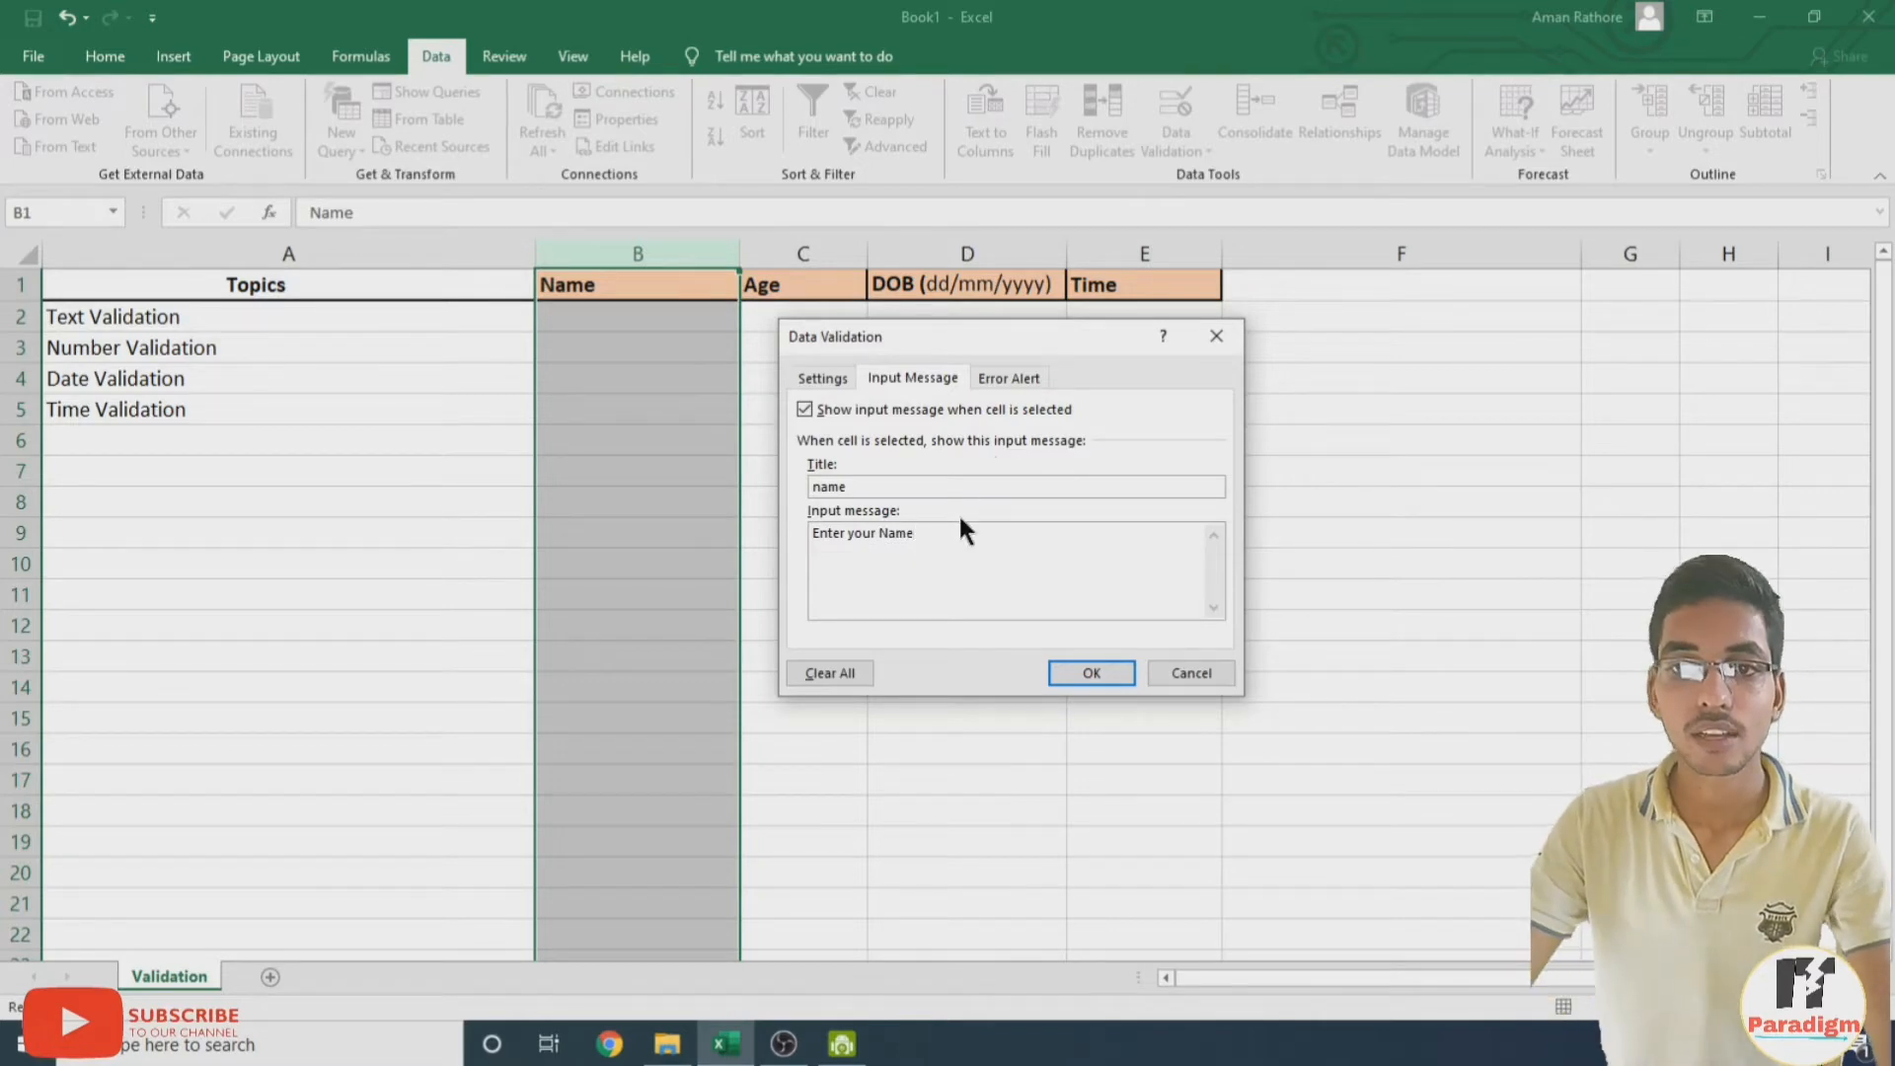
Set the rule's error alert style to Stop
{"action": "left_click", "coordinate": [1017, 377]}
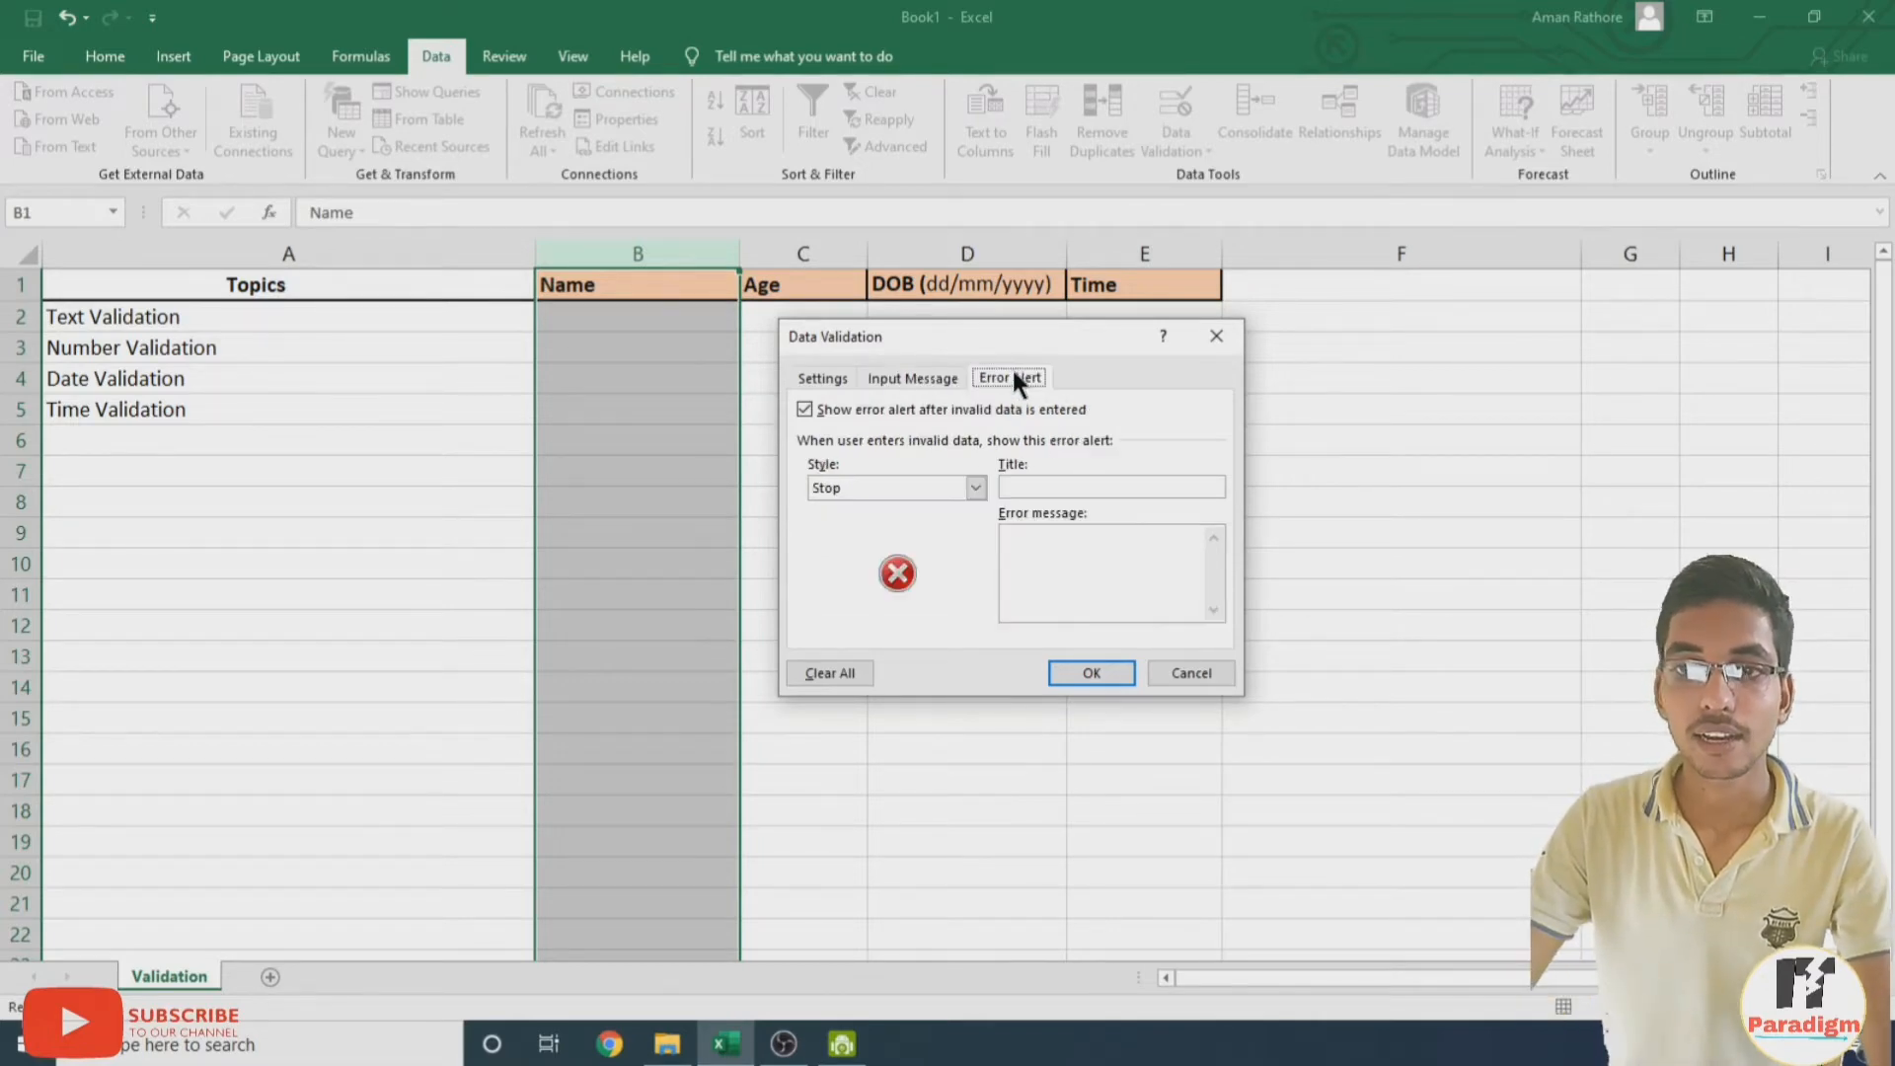
{"action": "left_click", "coordinate": [973, 488]}
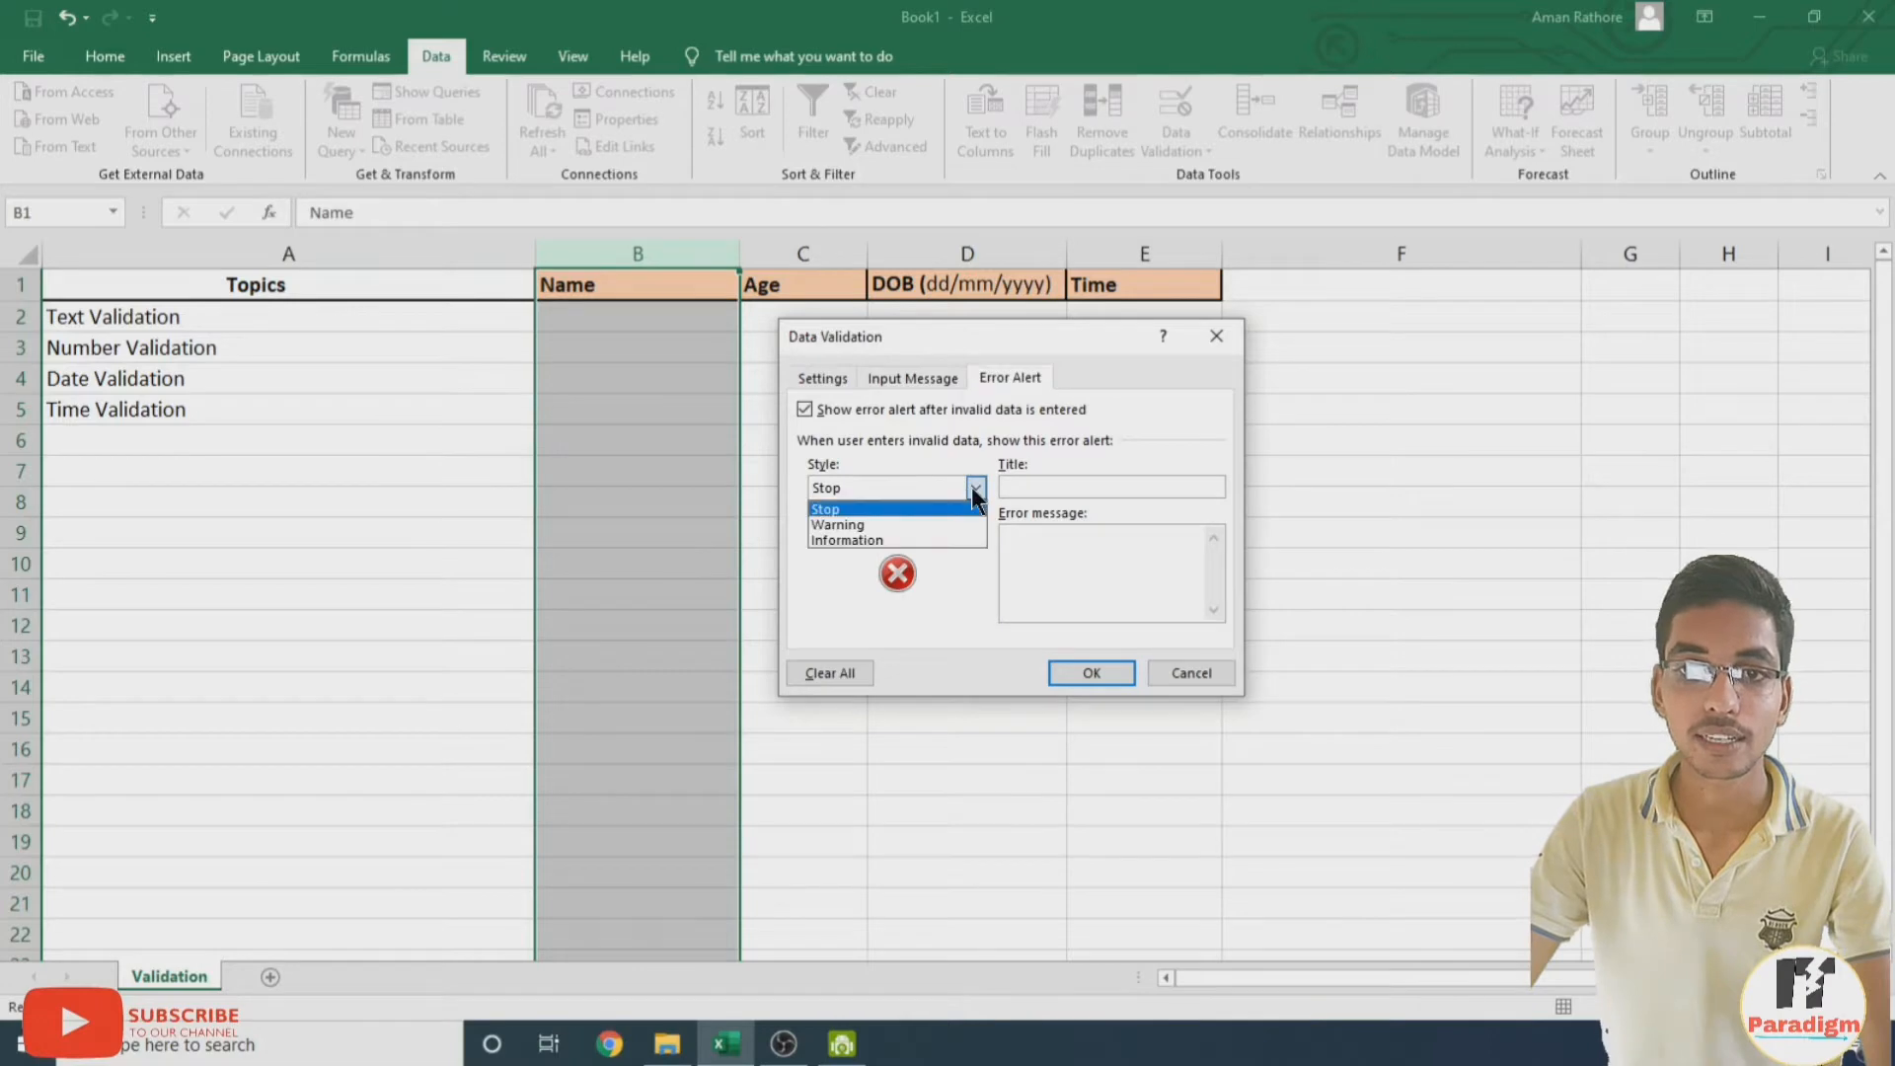
{"action": "left_click", "coordinate": [839, 511]}
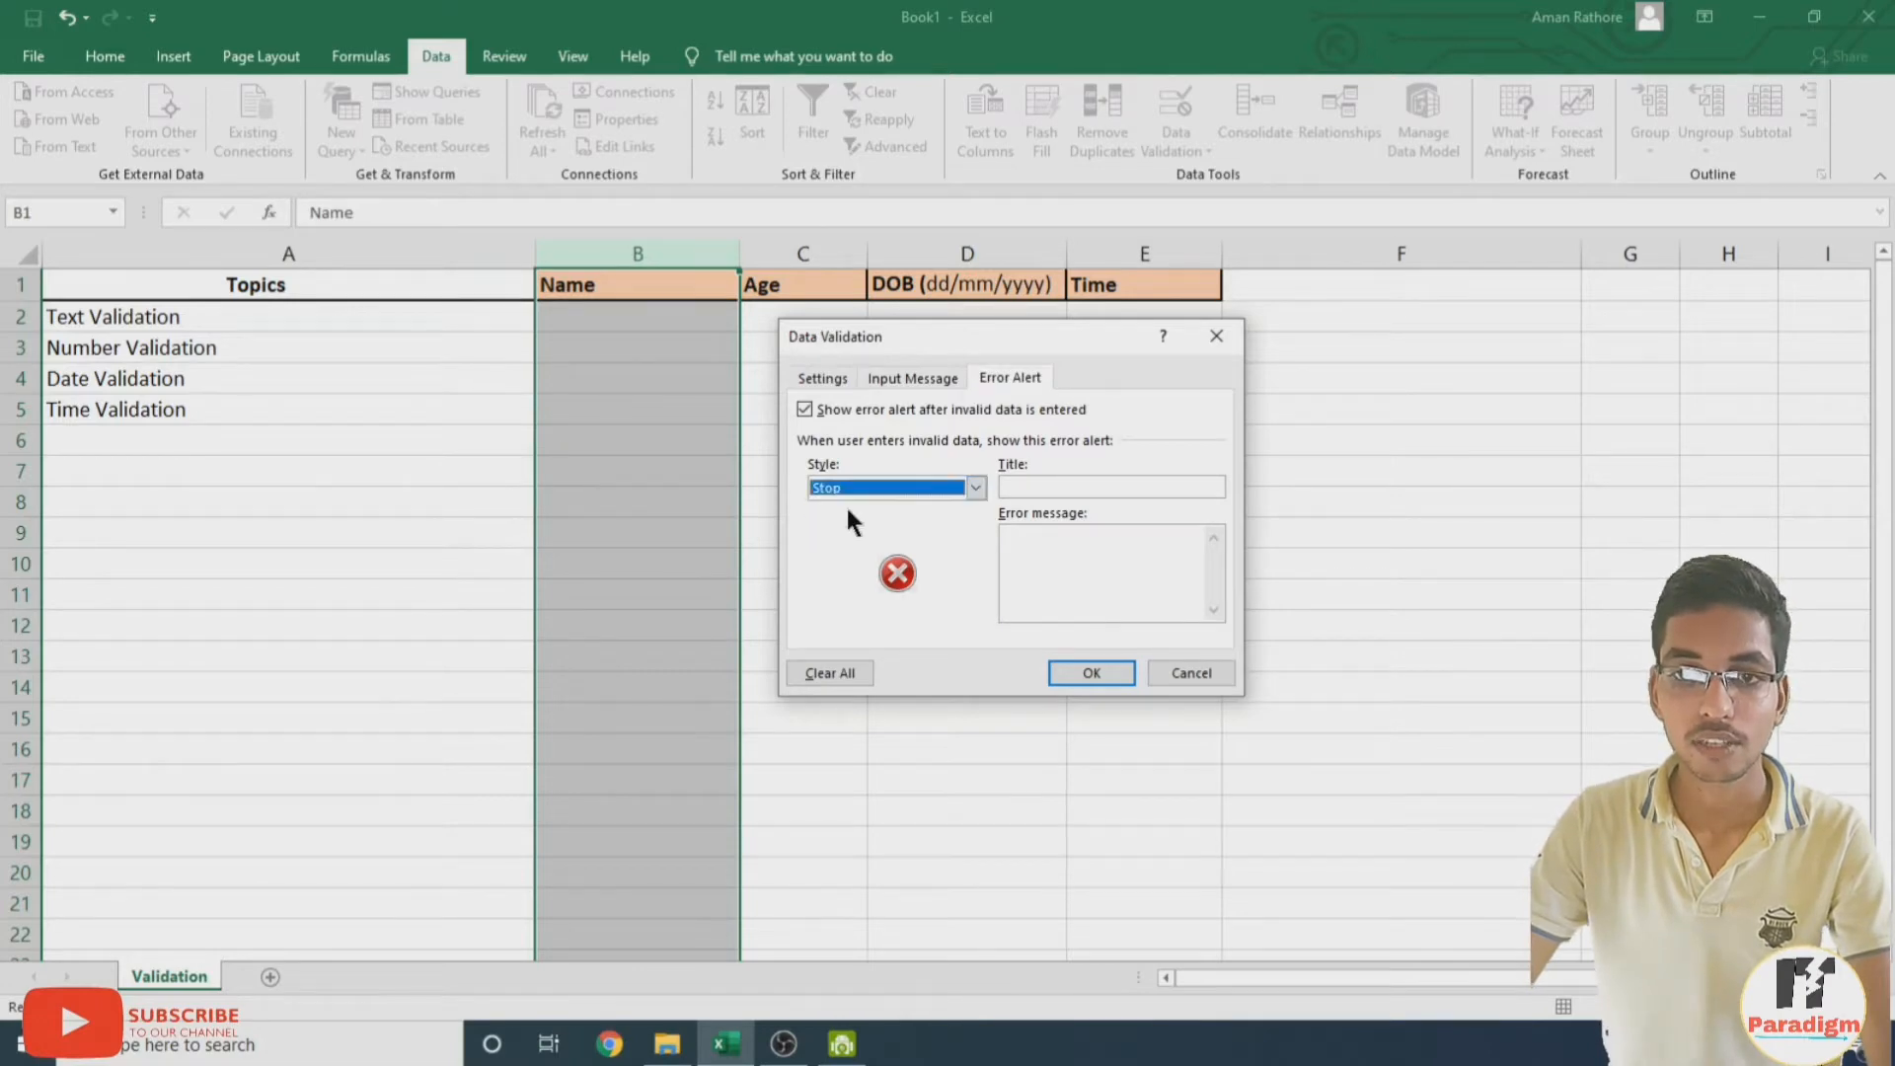
Try the Warning and Information error alert styles and return the style to Stop
{"action": "left_click", "coordinate": [973, 488]}
{"action": "left_click", "coordinate": [847, 524]}
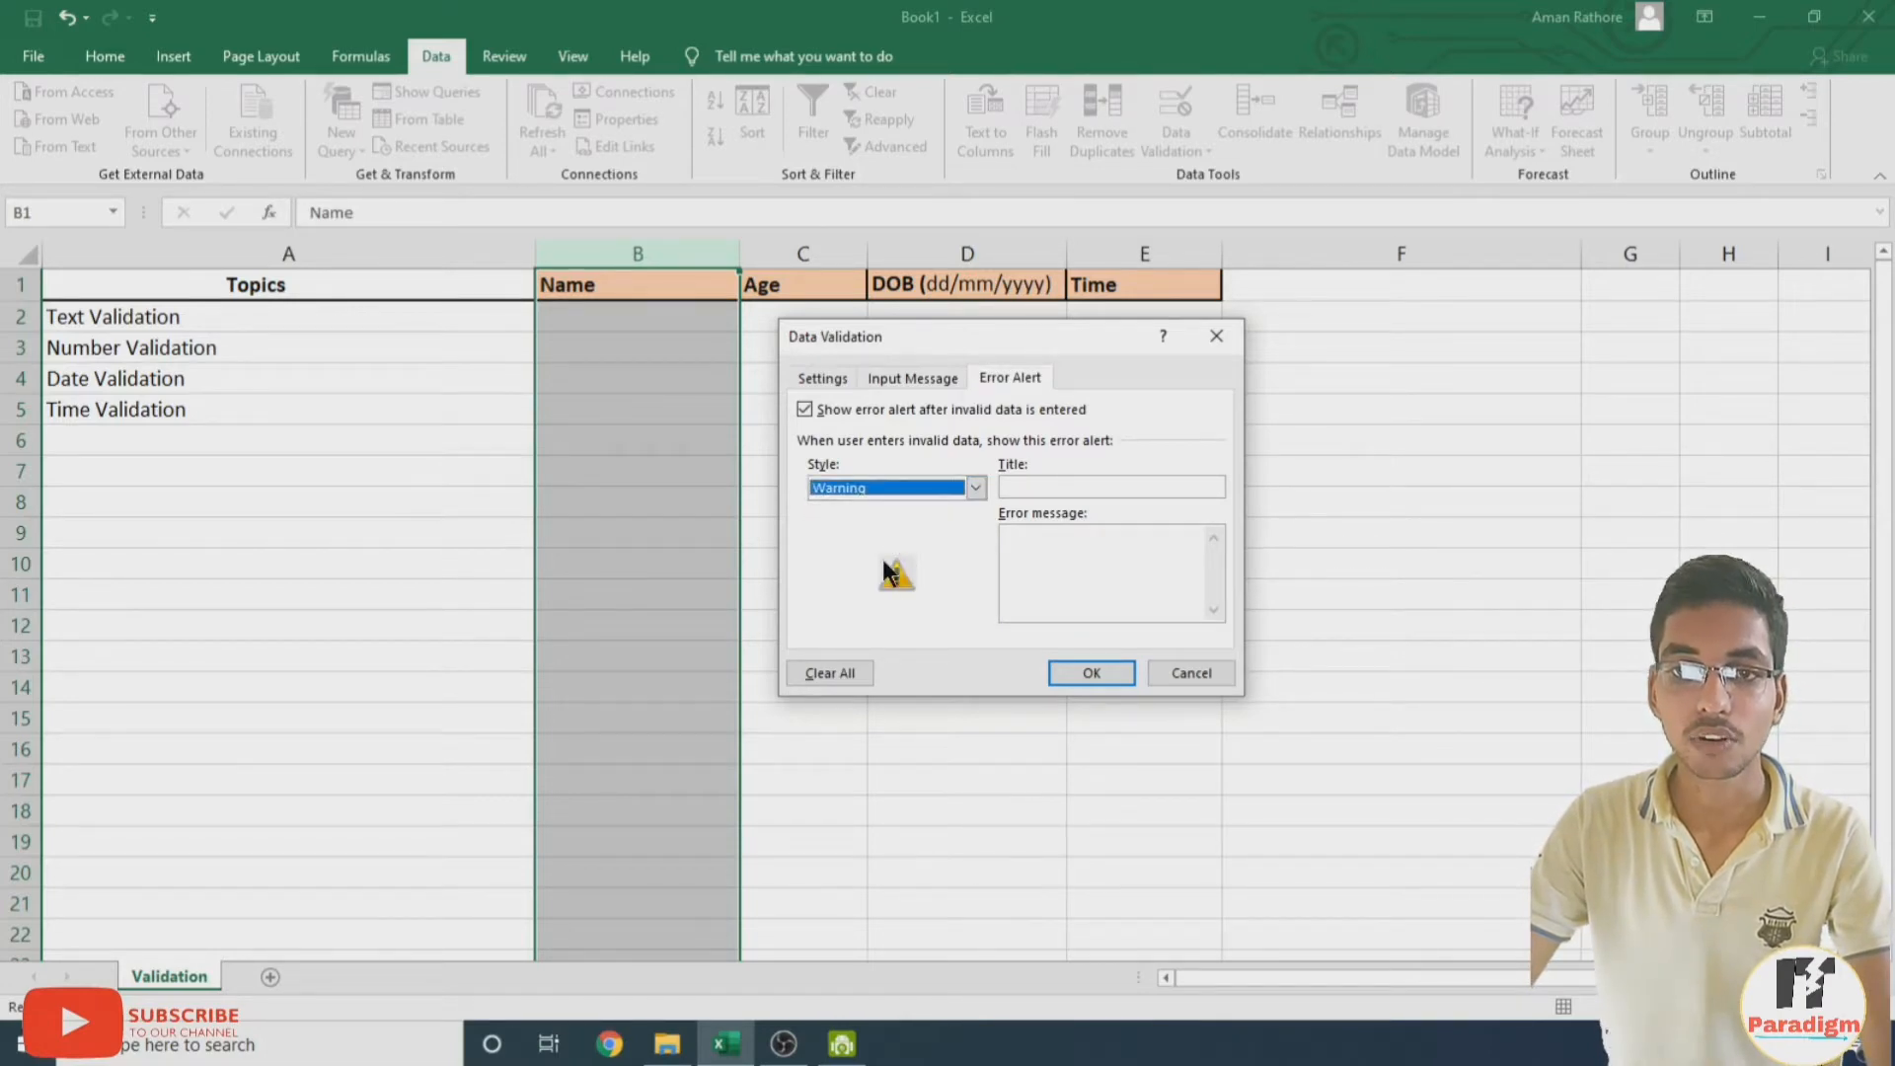
{"action": "left_click", "coordinate": [977, 486]}
{"action": "left_click", "coordinate": [928, 538]}
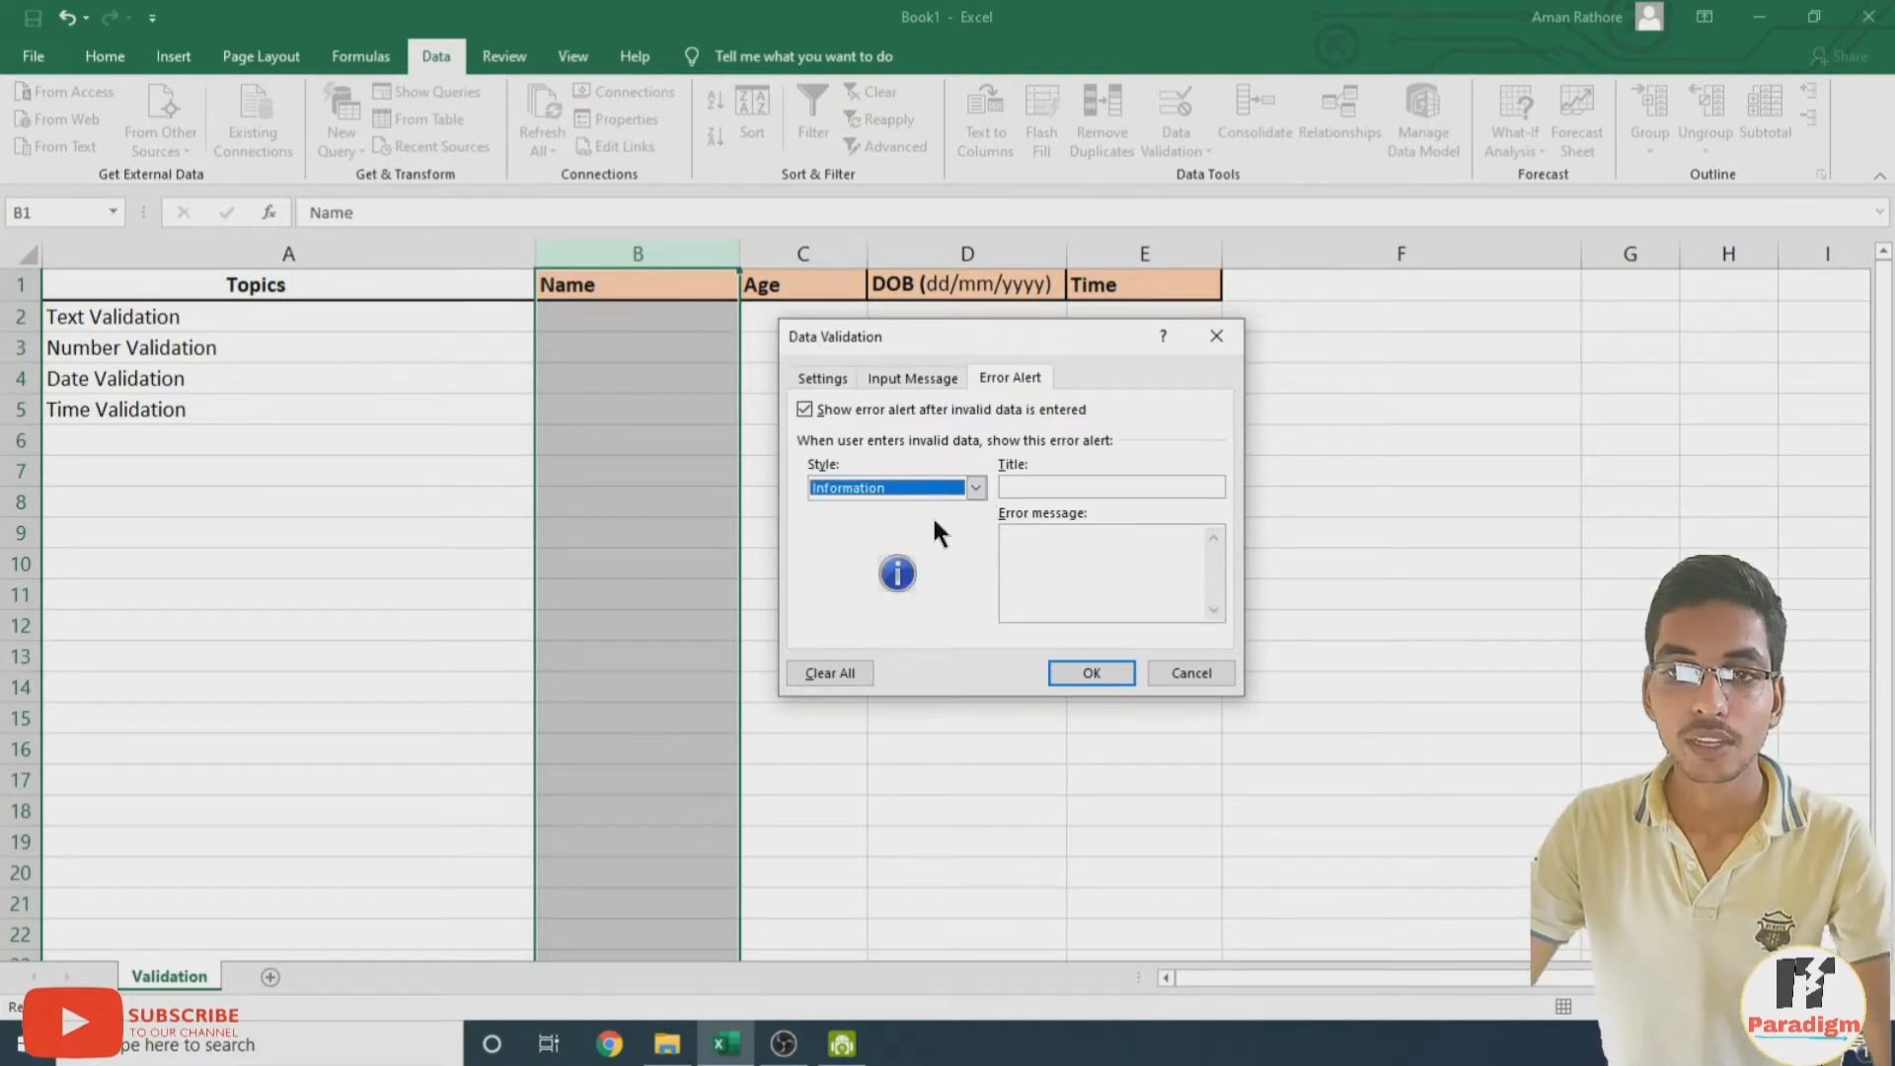
{"action": "left_click", "coordinate": [973, 486]}
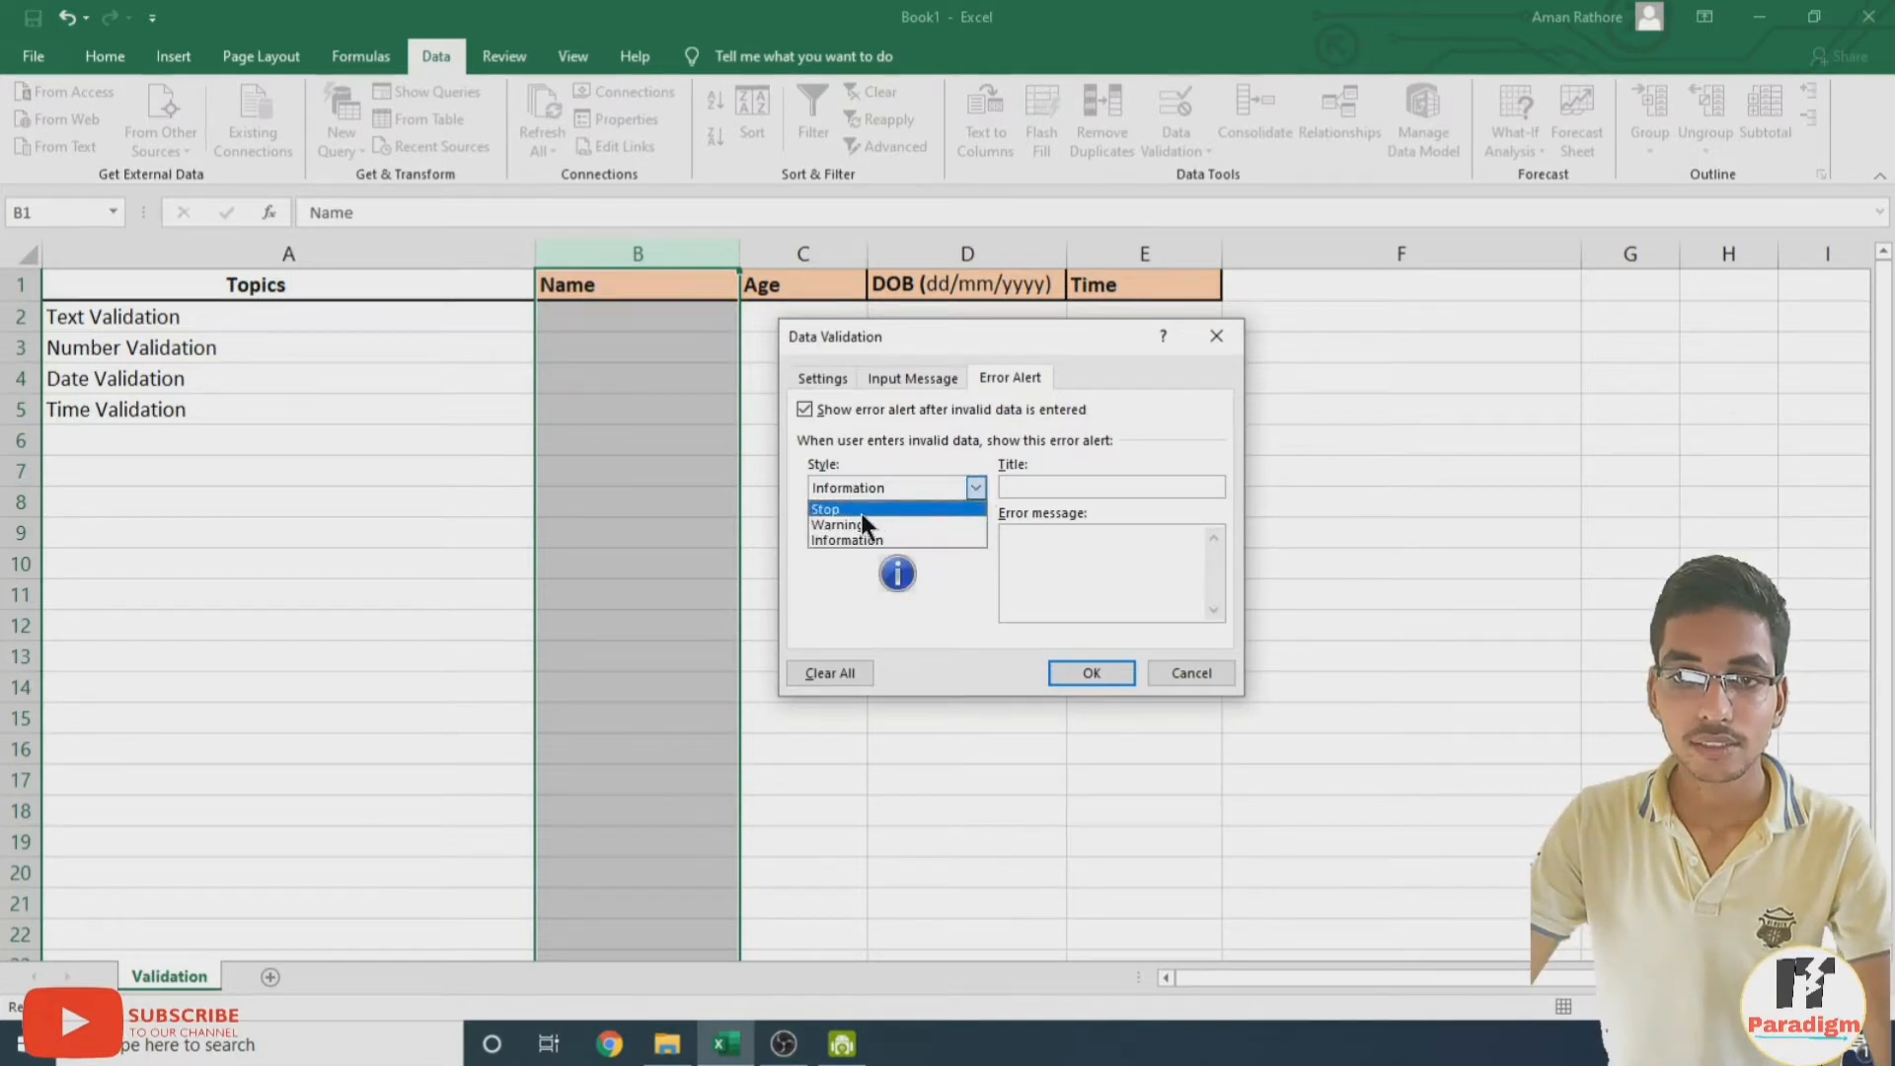
{"action": "left_click", "coordinate": [859, 510]}
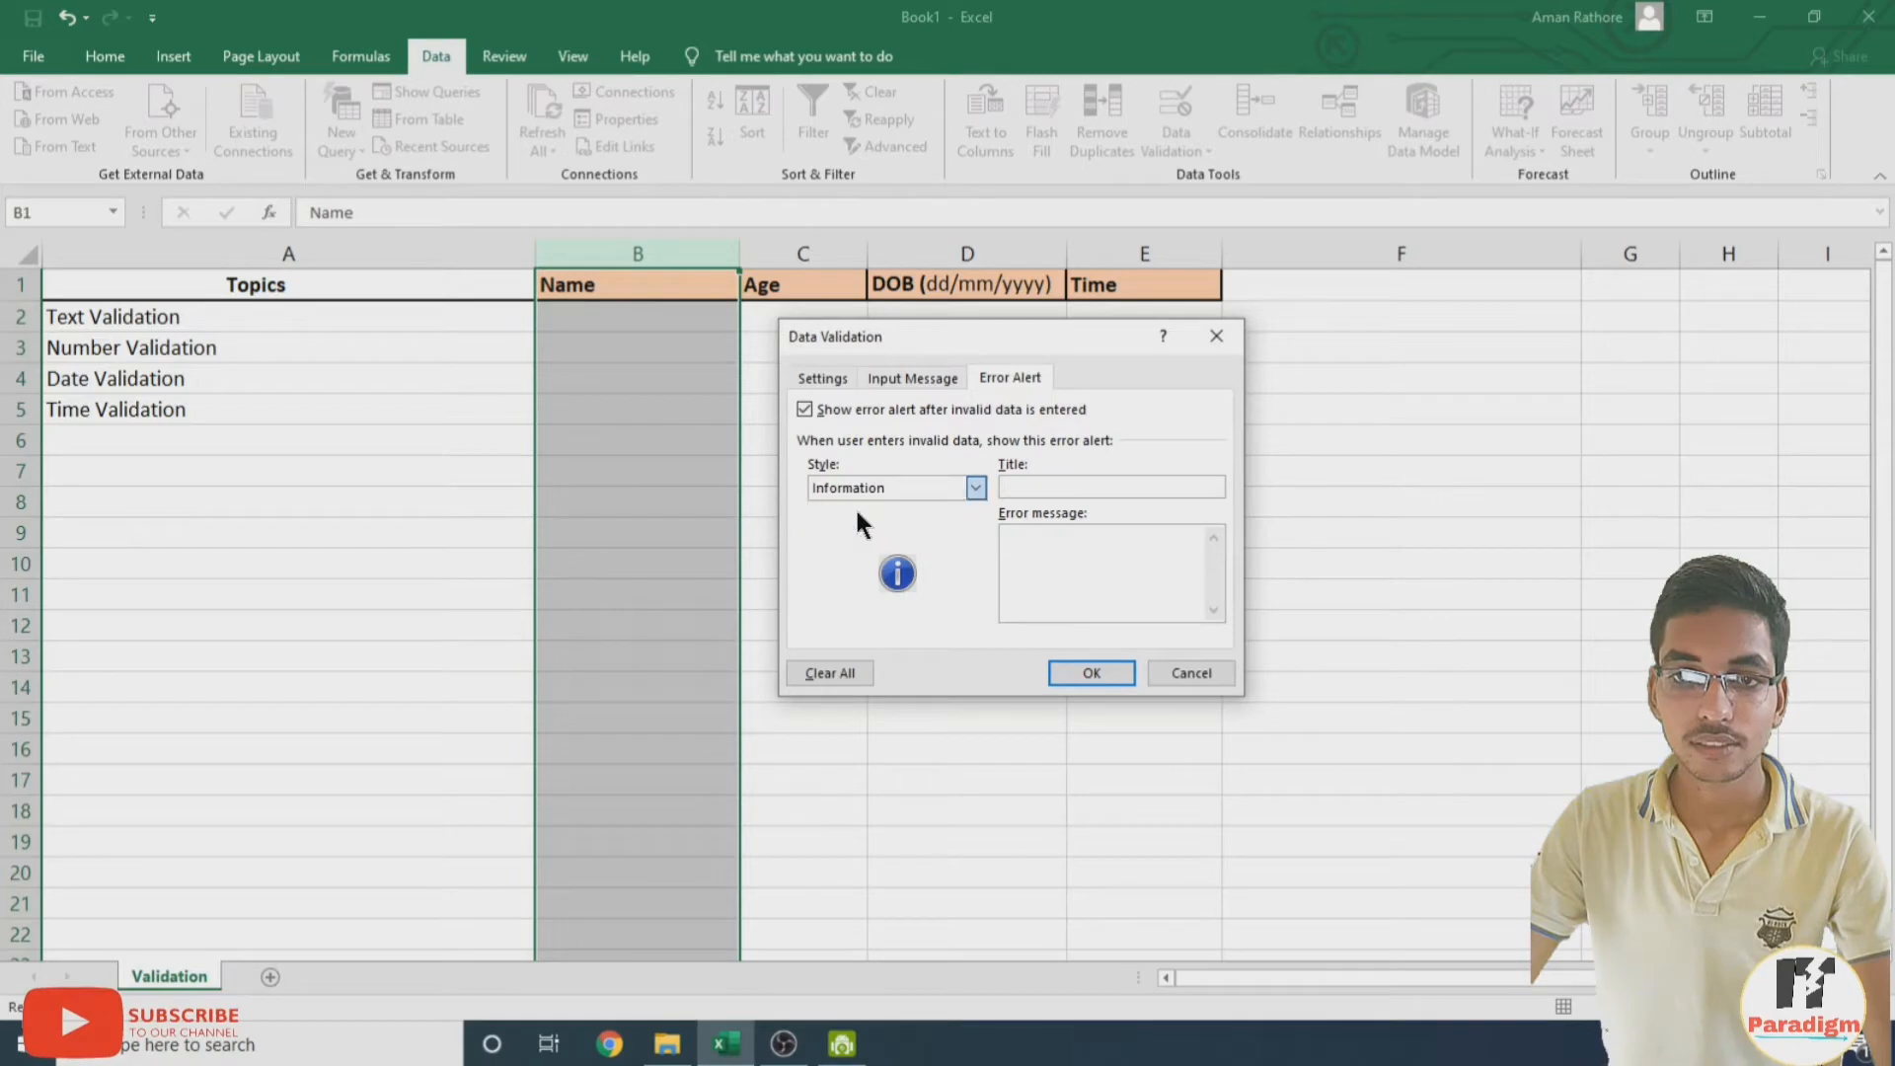
Title the error alert "Error", set its message to "Value Exceeded the limit", and apply the validation rule
{"action": "left_click", "coordinate": [1020, 484]}
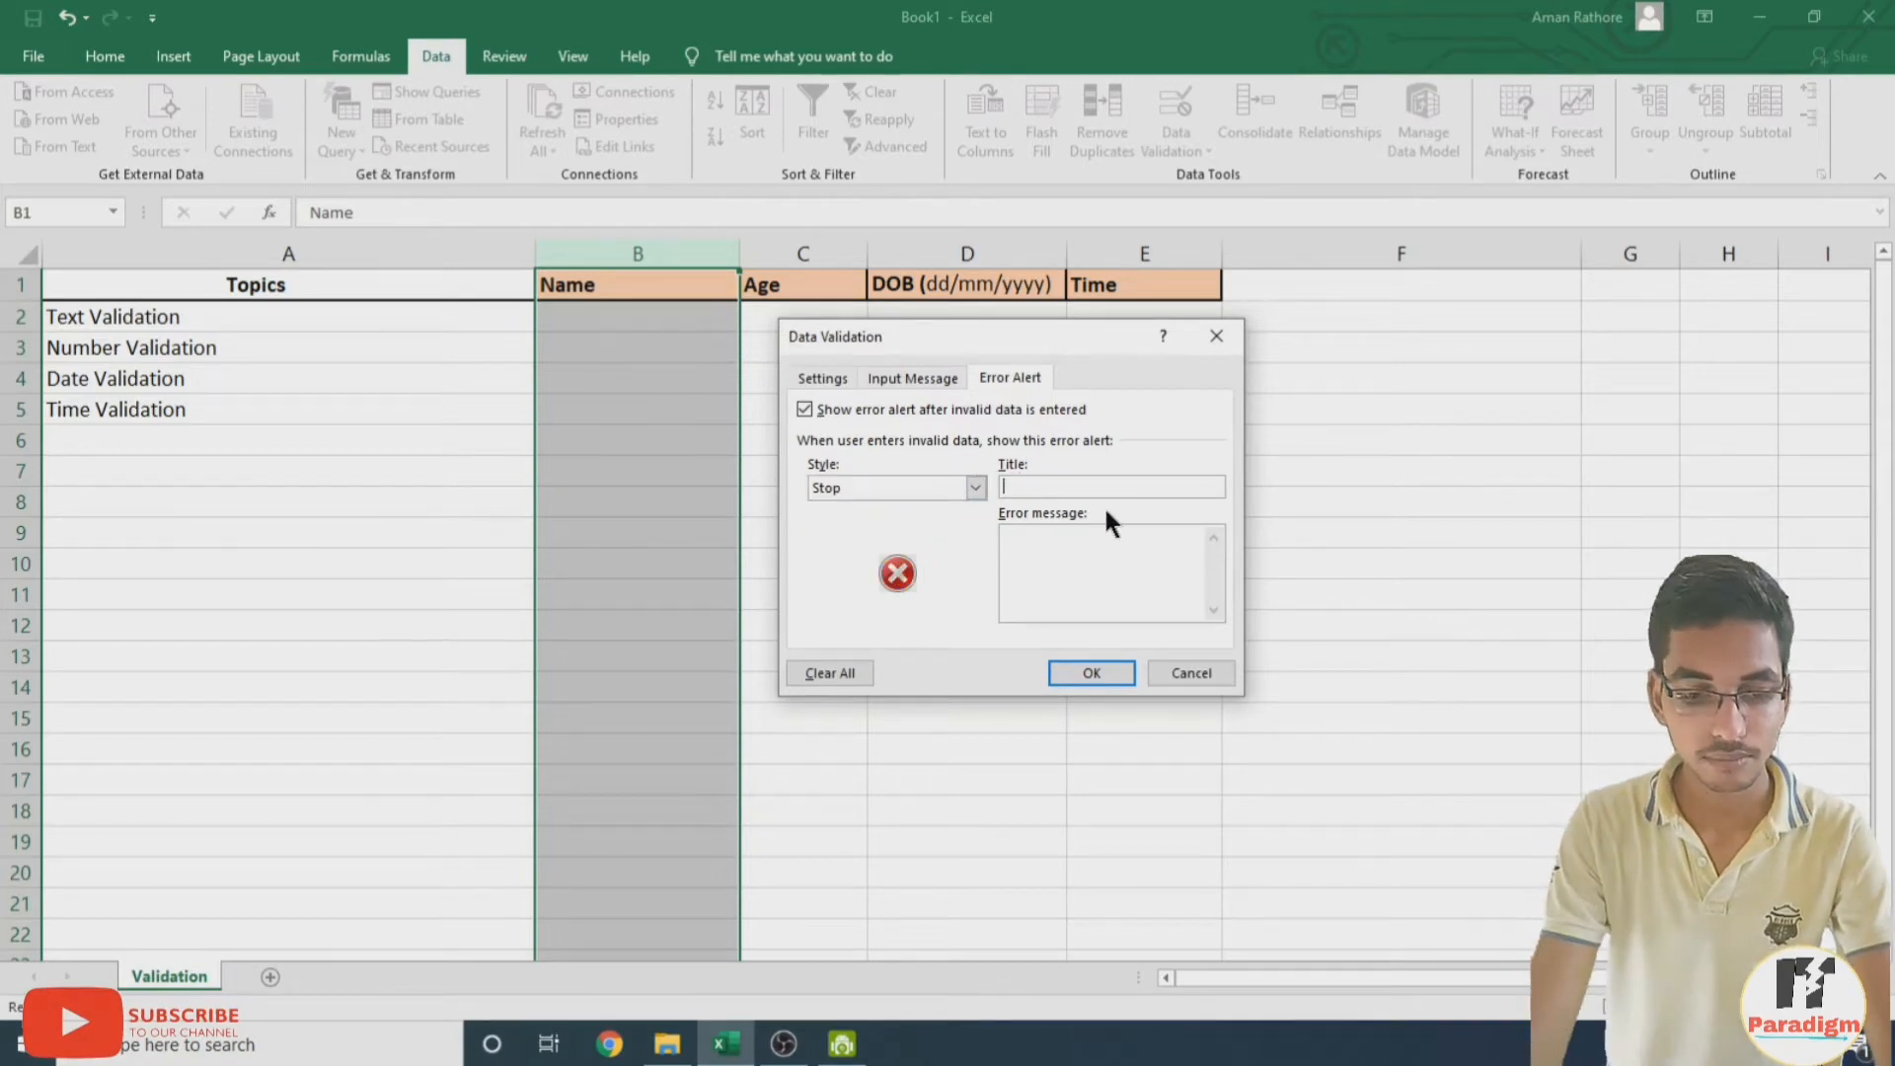
{"action": "type", "text": "Err"}
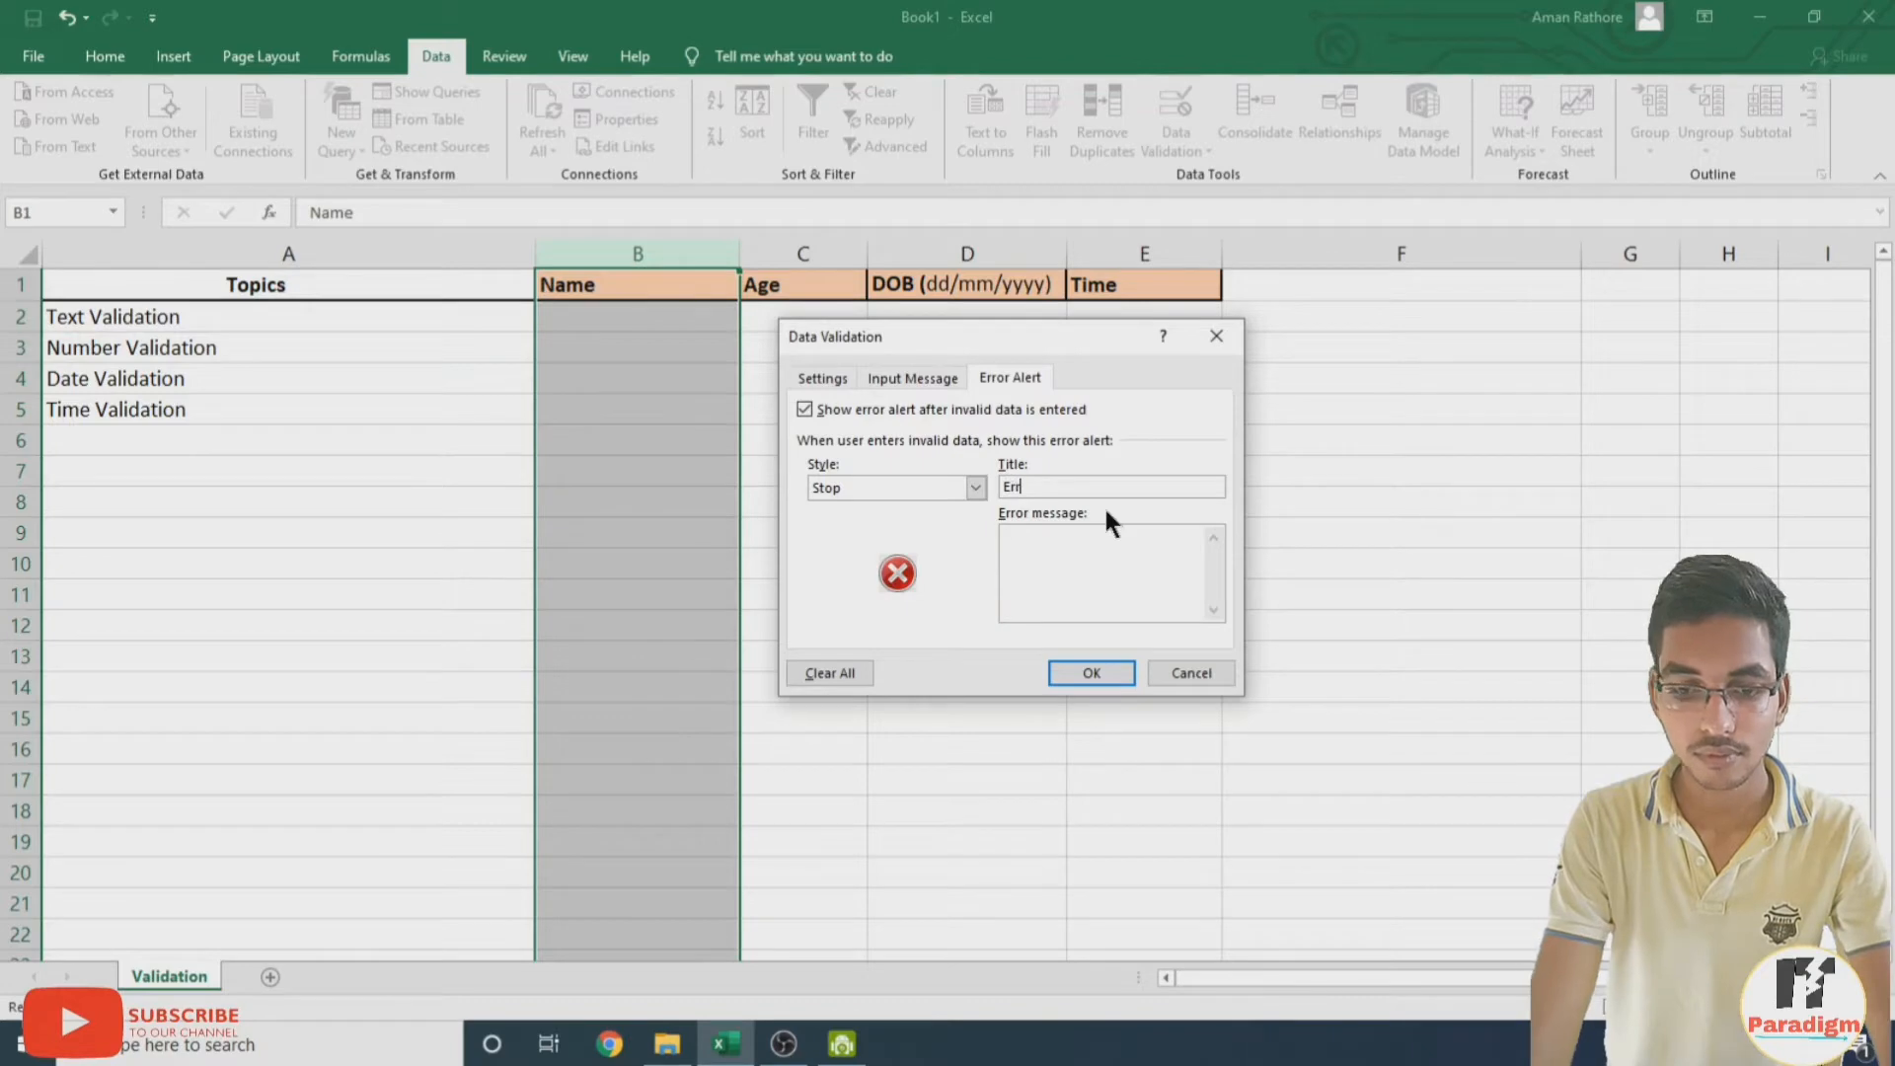
{"action": "type", "text": "or"}
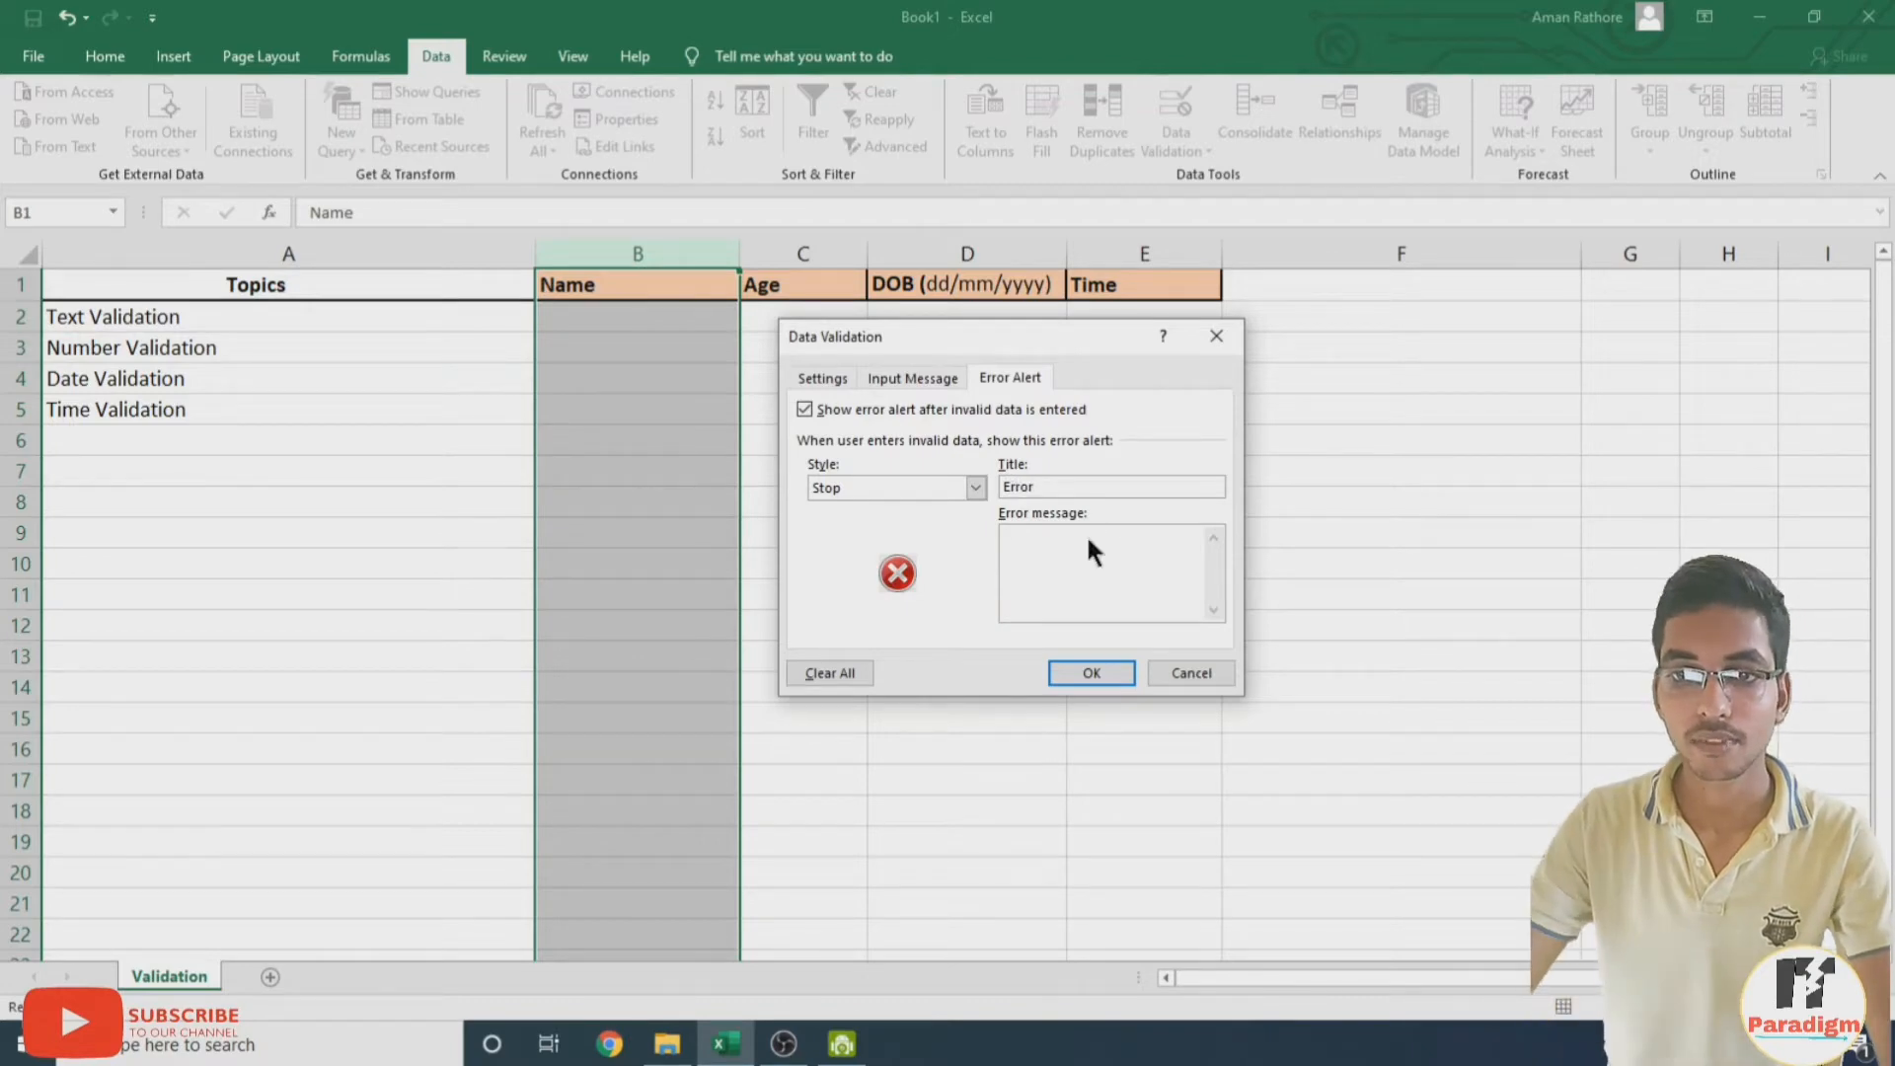
{"action": "left_click", "coordinate": [1178, 560]}
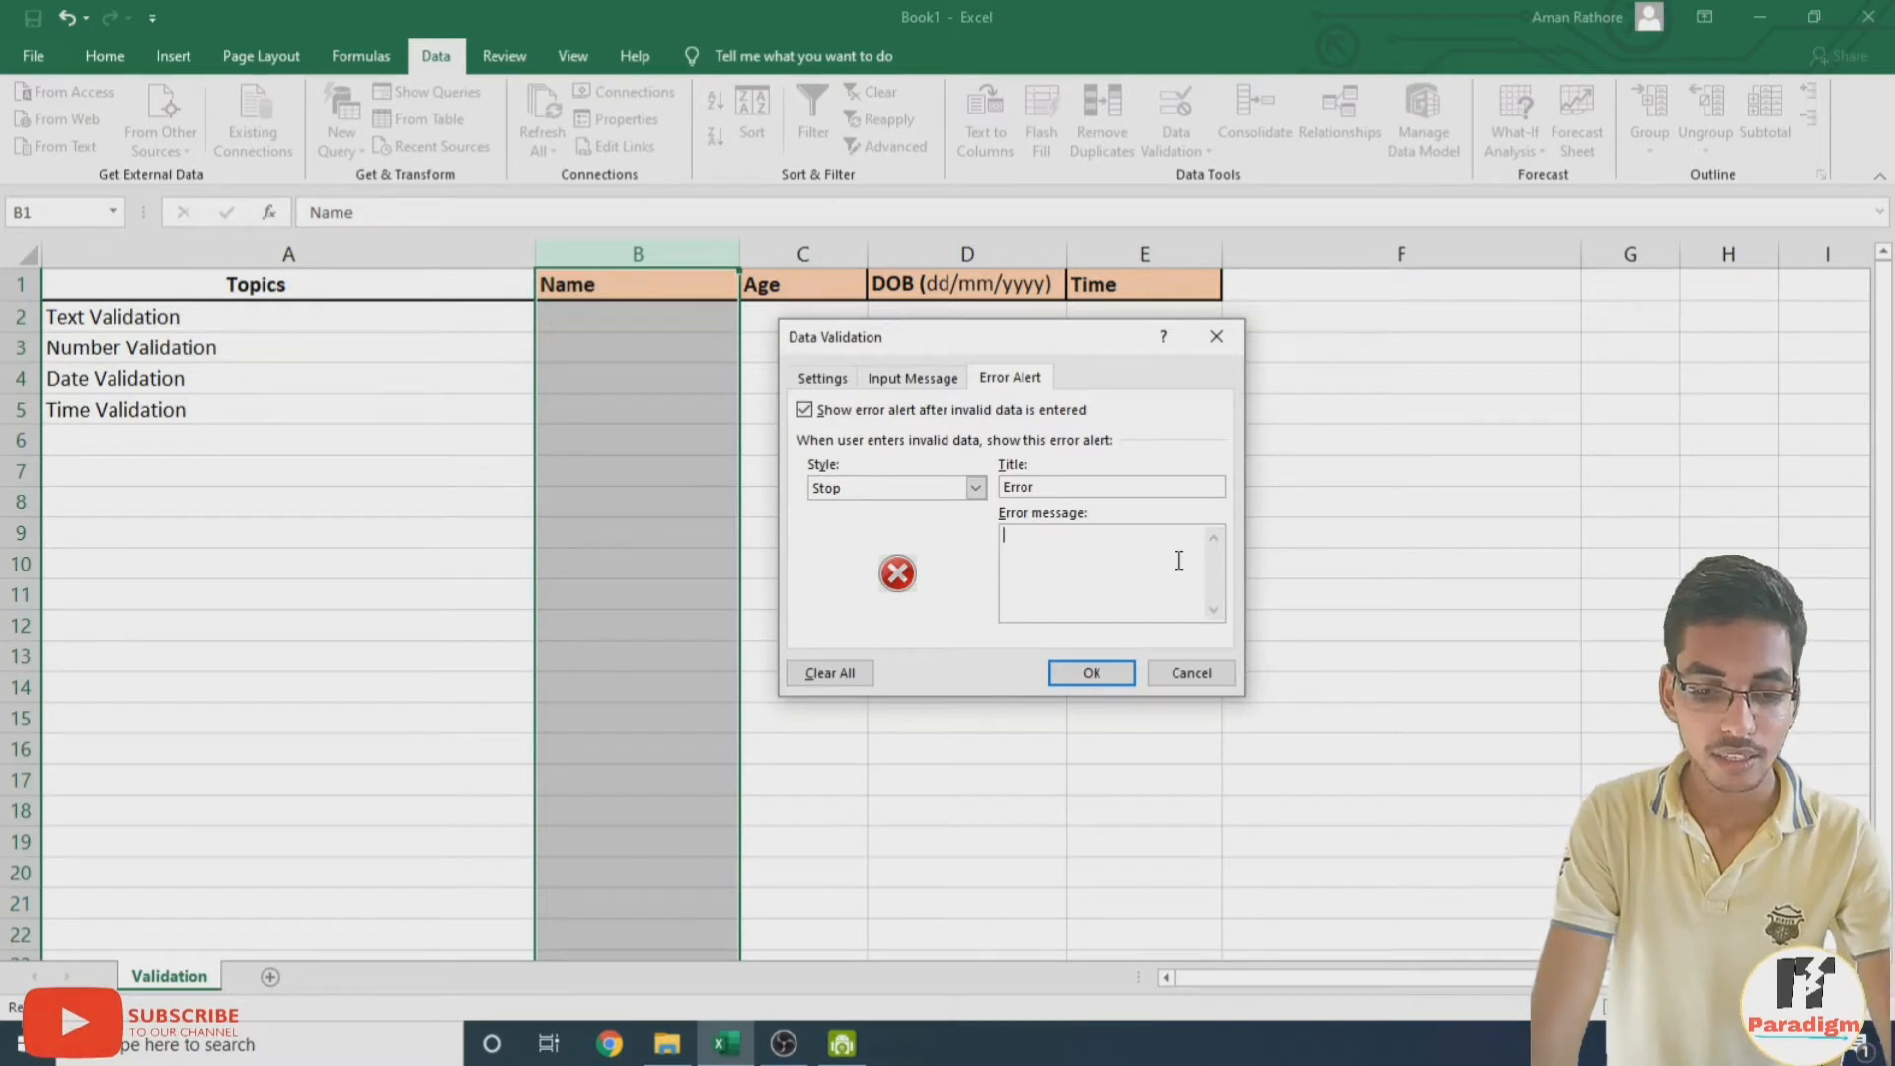
{"action": "type", "text": "Va"}
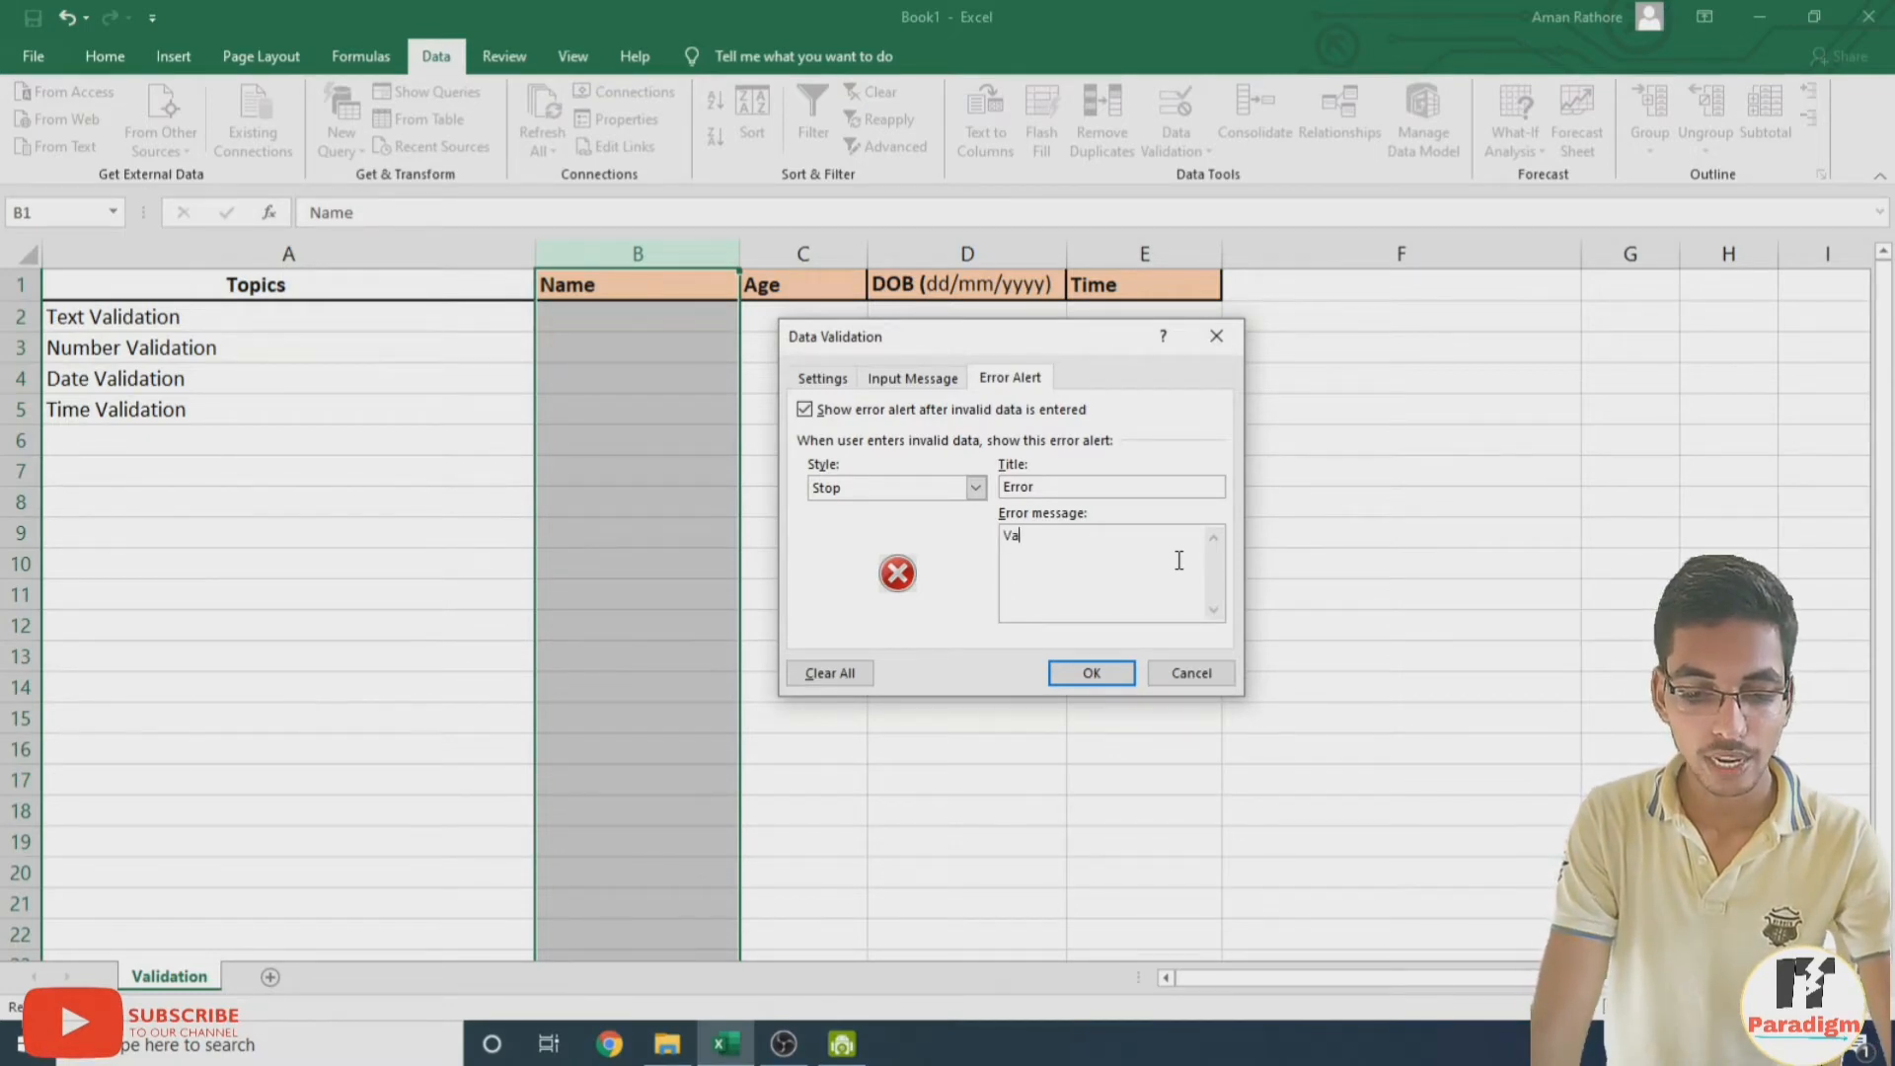
{"action": "type", "text": "lue "}
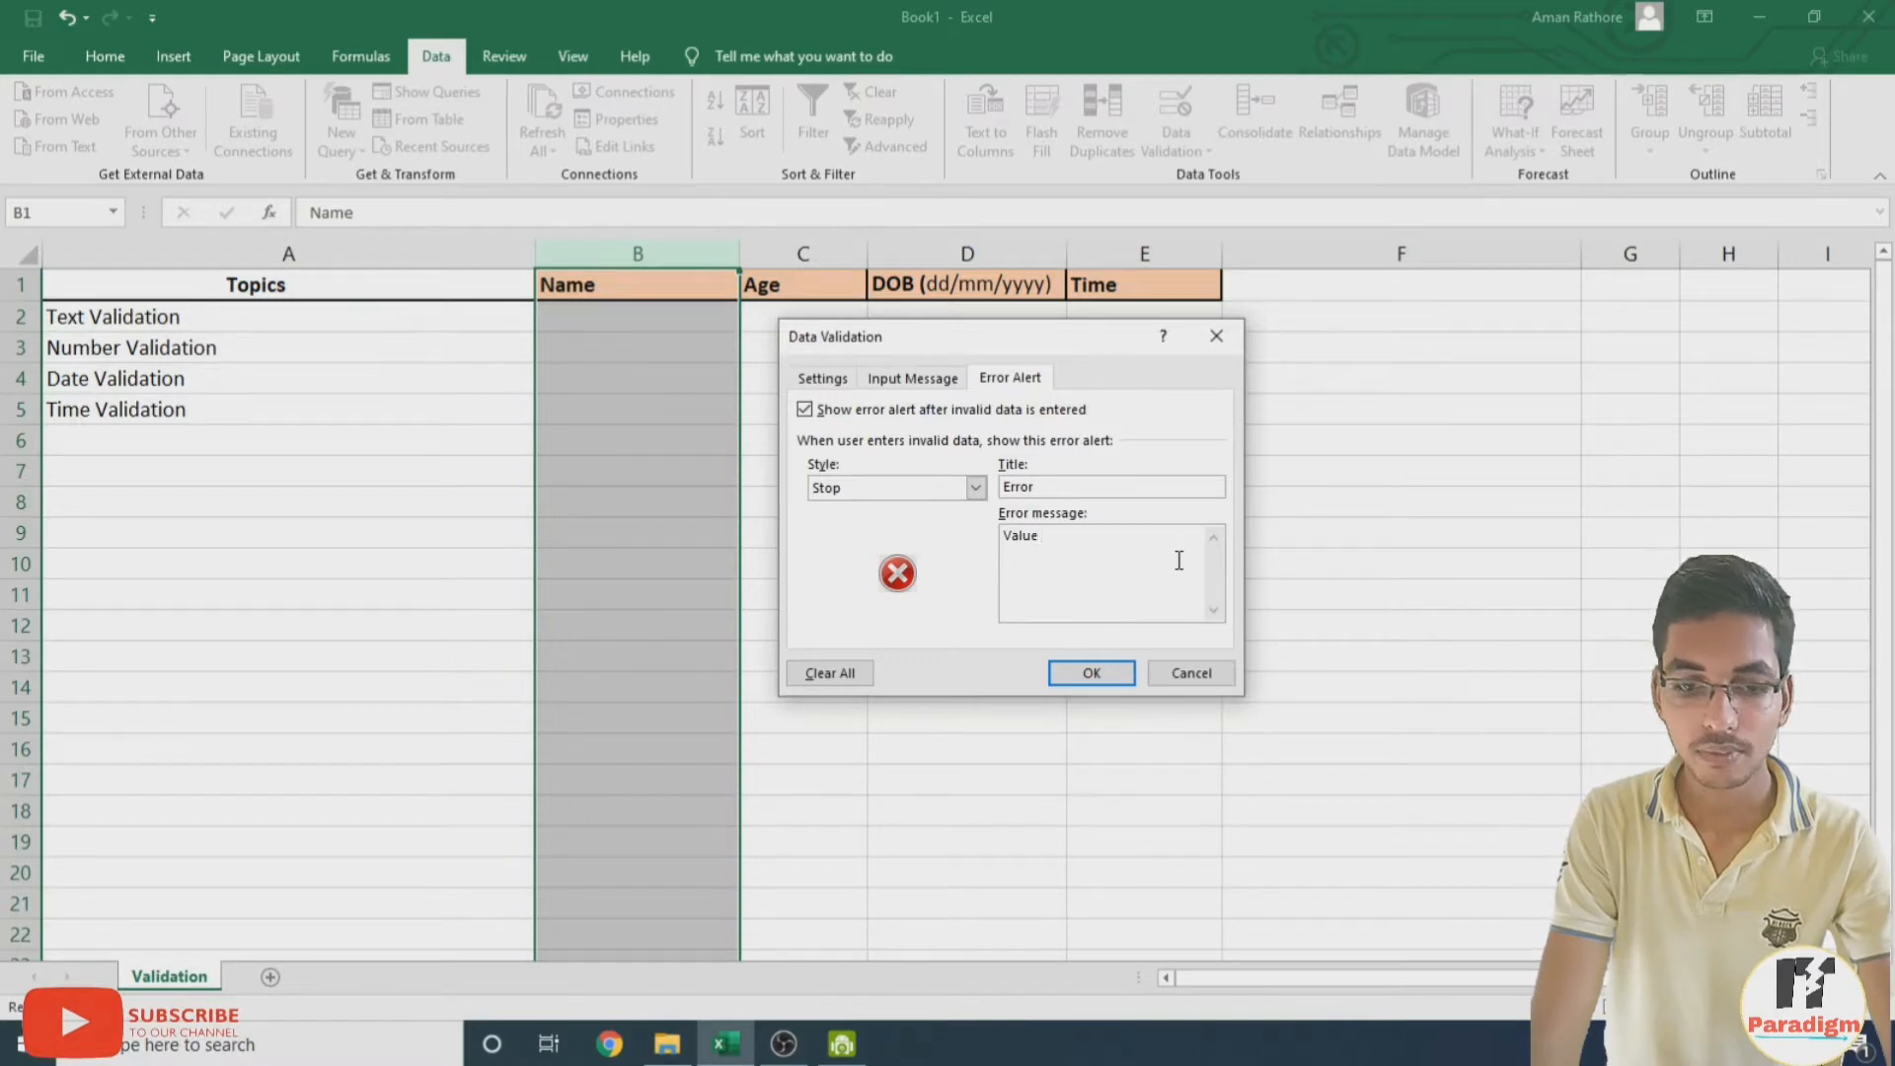
{"action": "type", "text": "Exceed "}
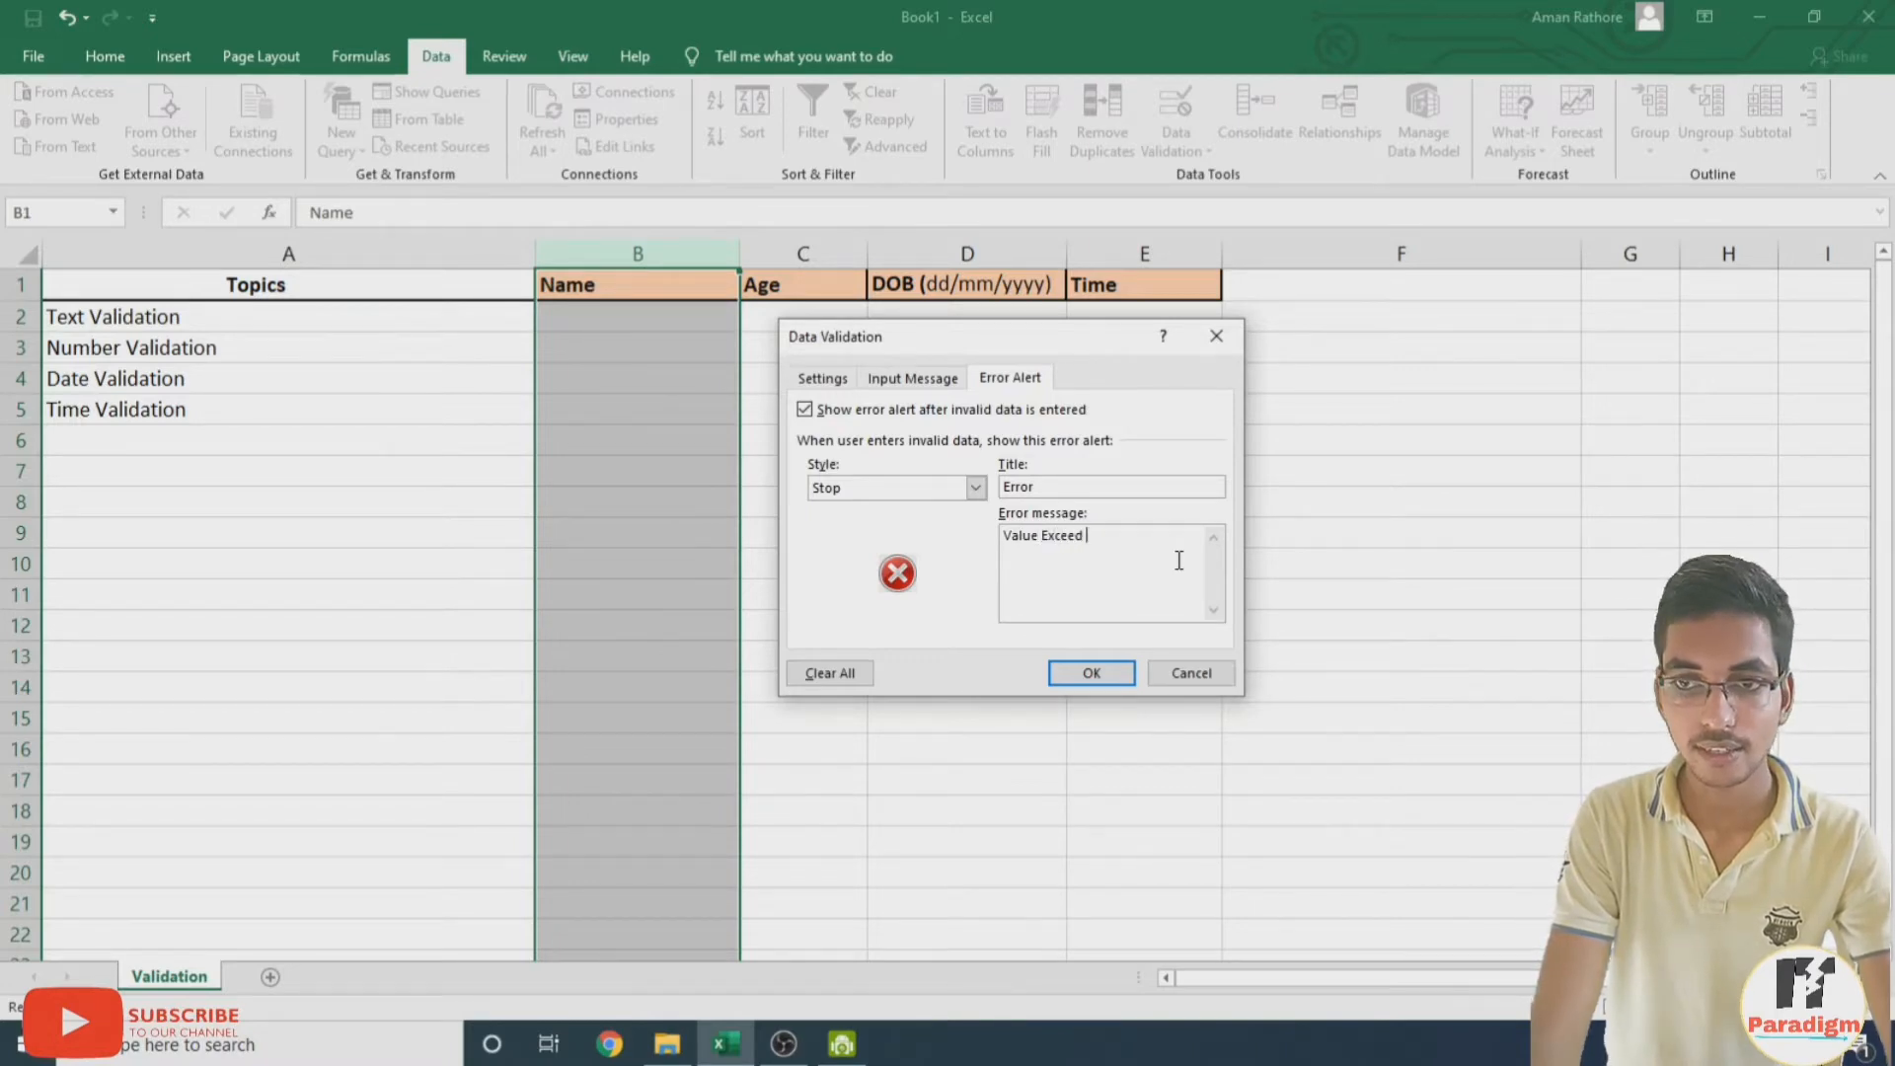
{"action": "type", "text": "ed t"}
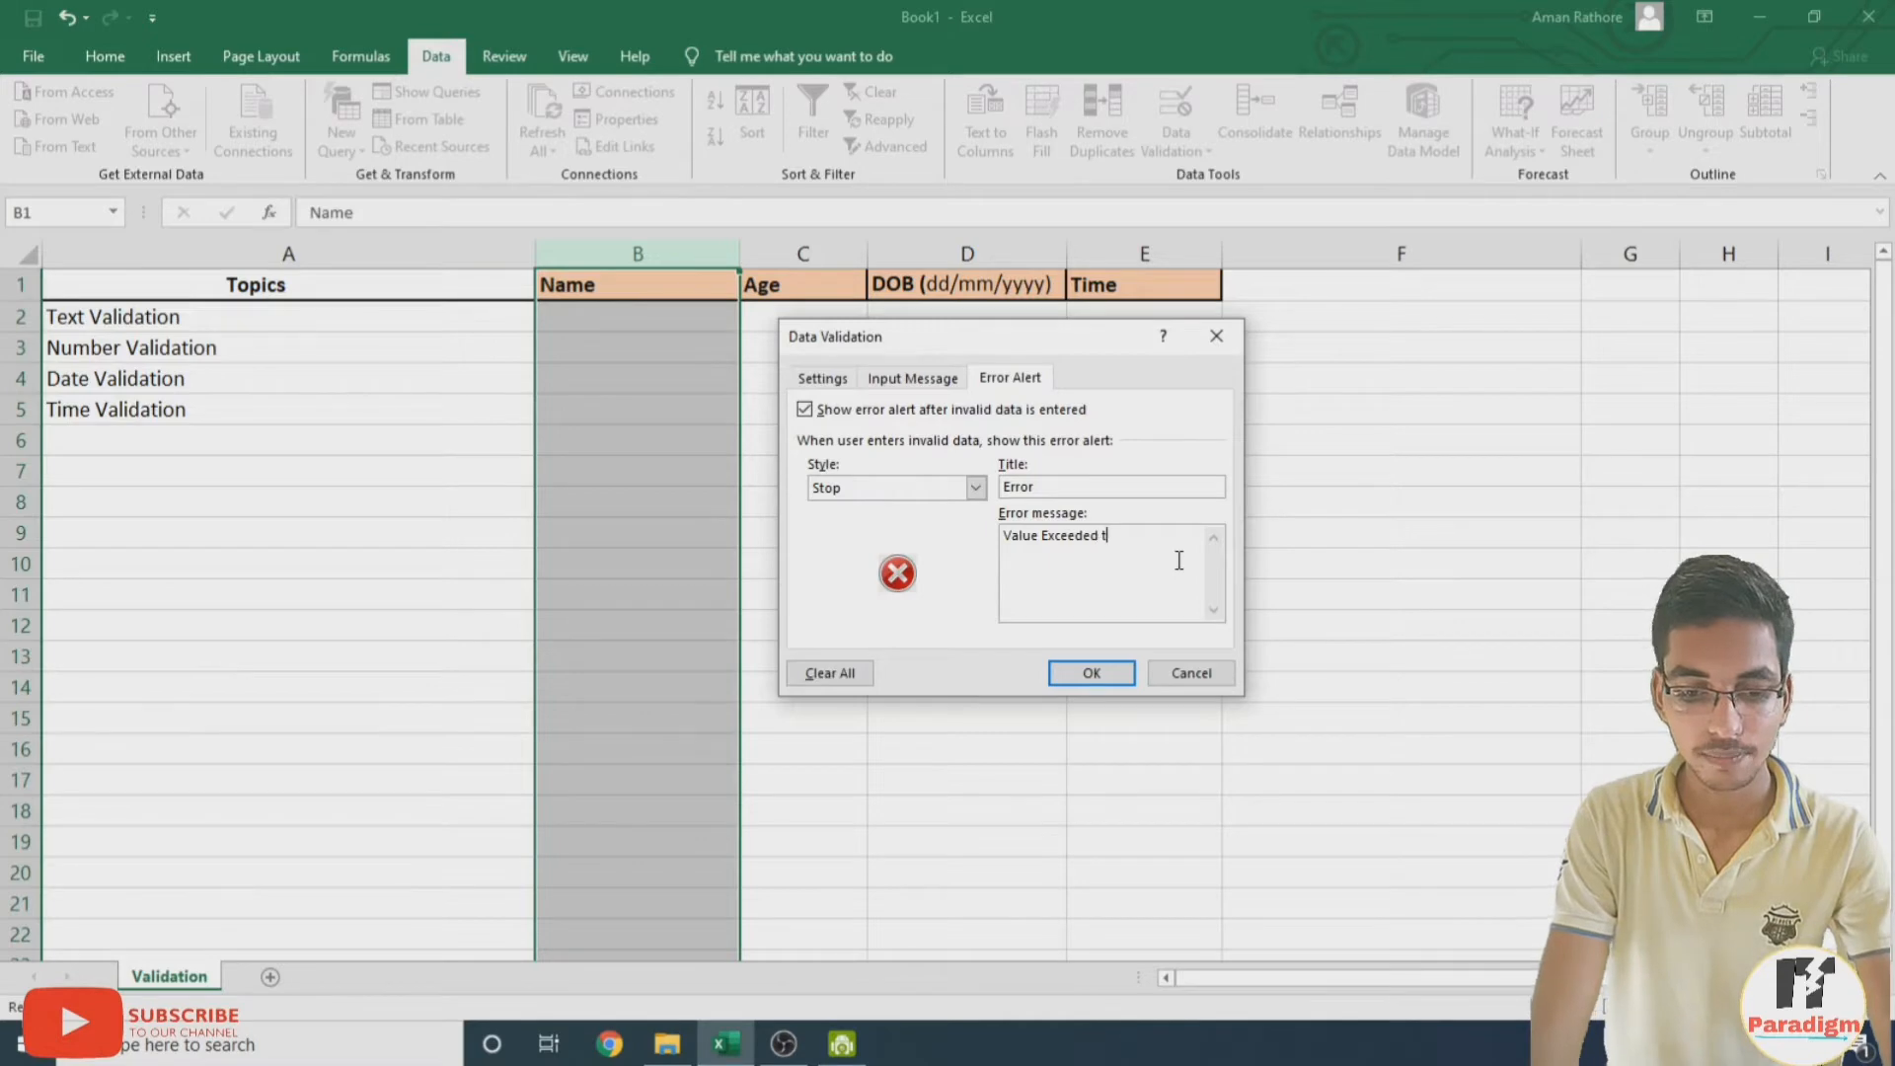
{"action": "type", "text": "he limit"}
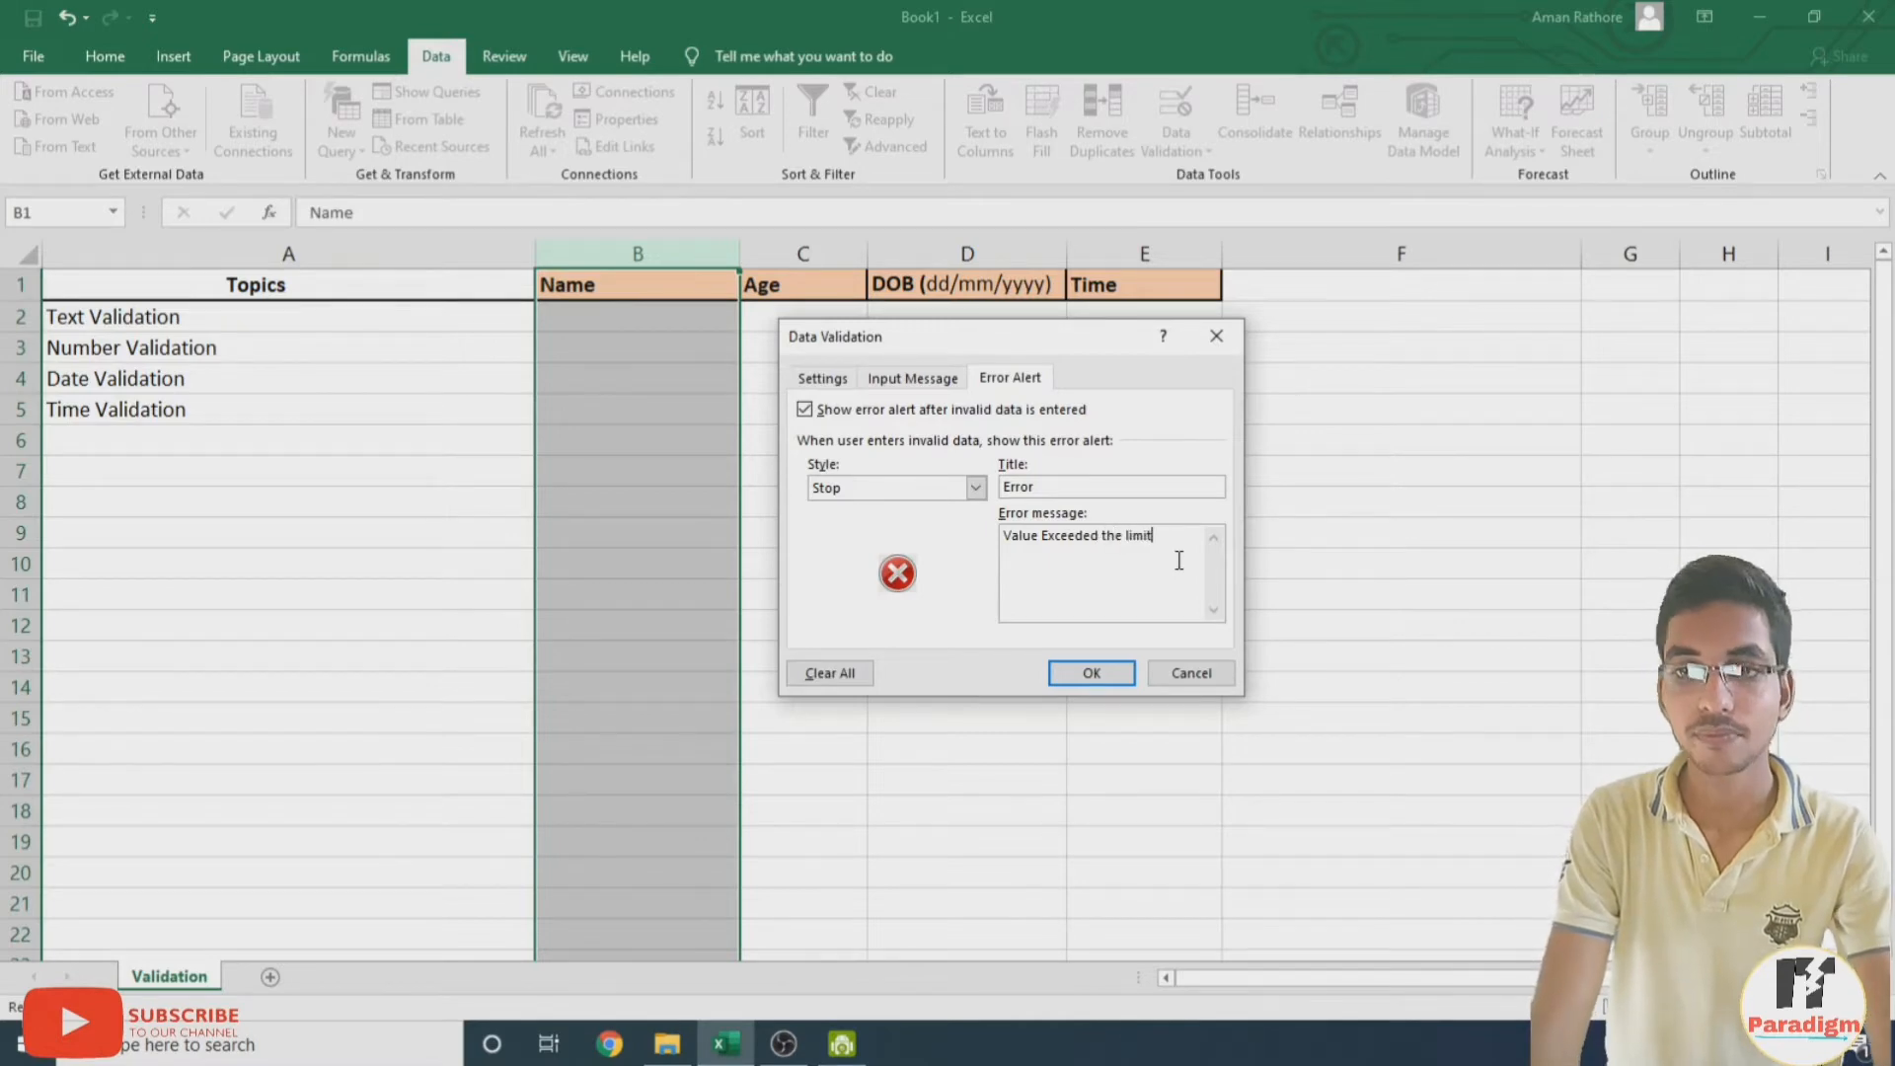
{"action": "left_click", "coordinate": [1098, 671]}
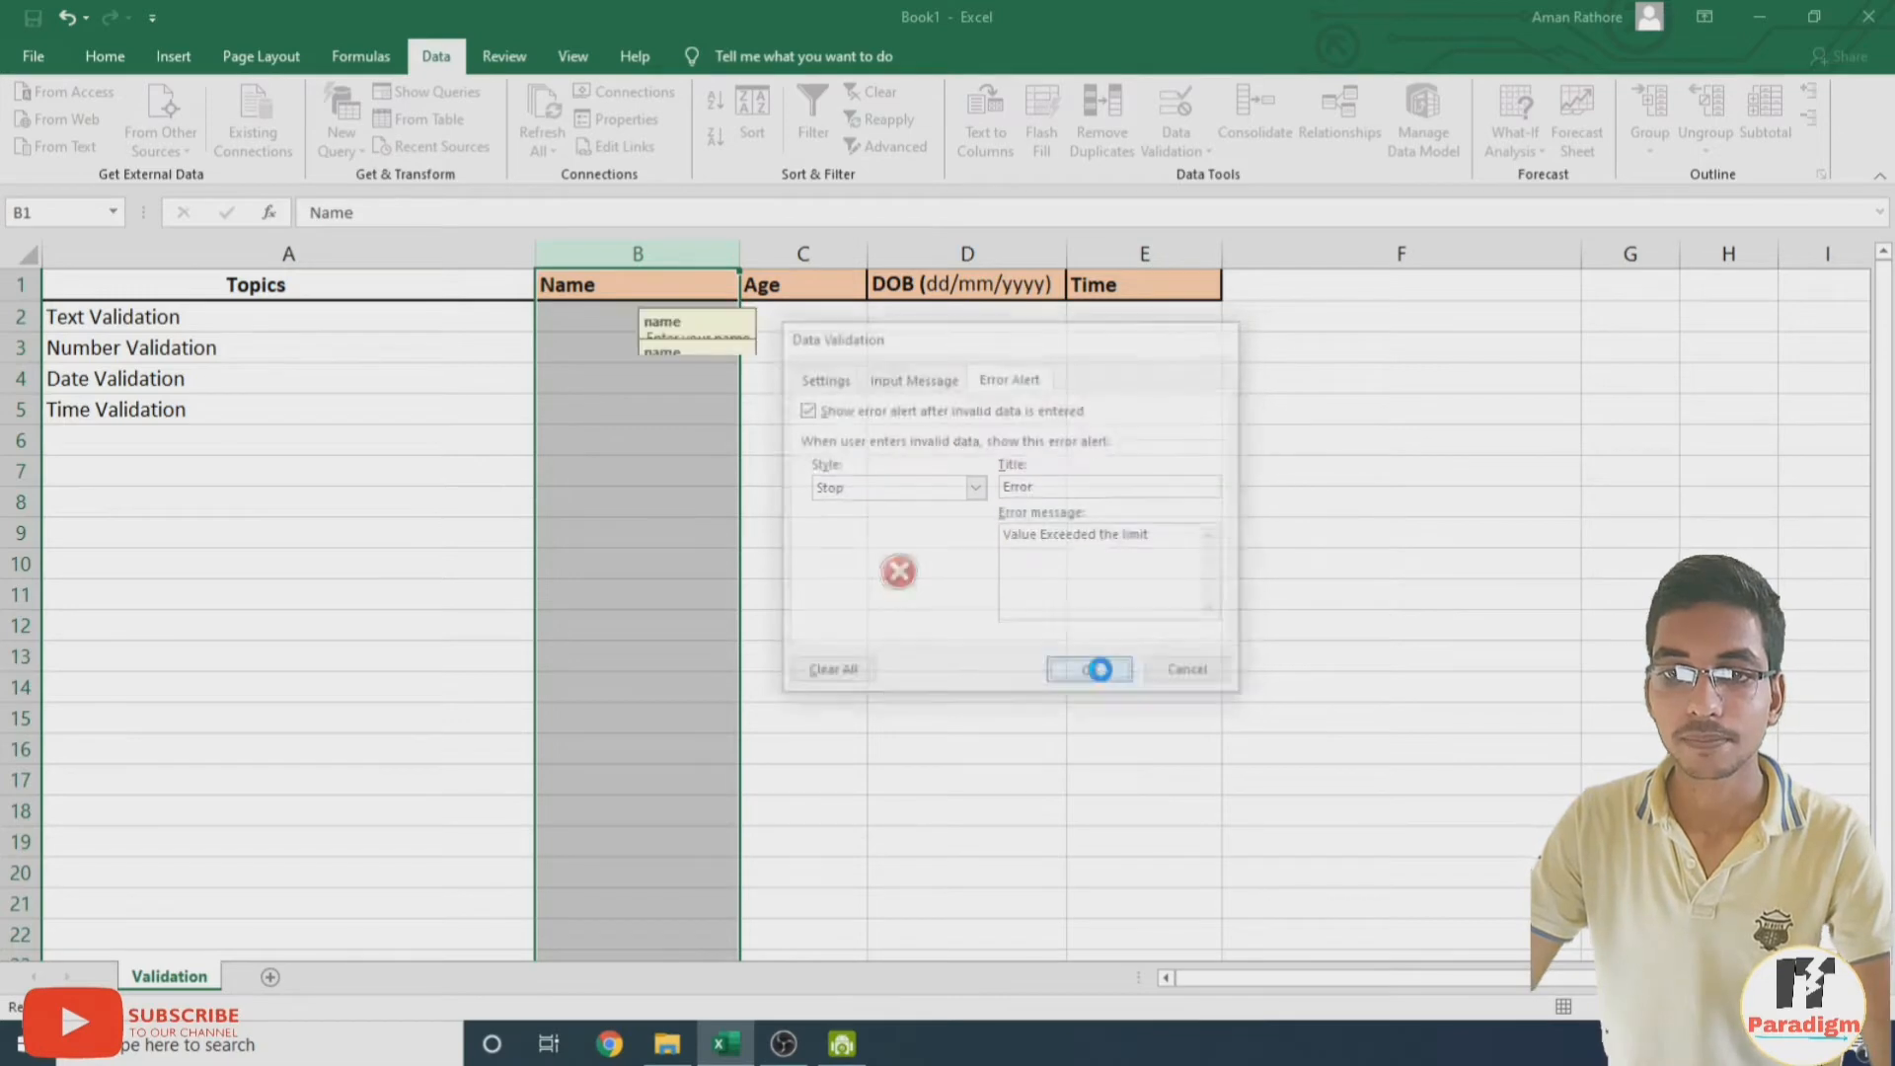
Enter a short first name in cell B2 of the Name column to test the text-length rule
{"action": "left_click", "coordinate": [654, 350]}
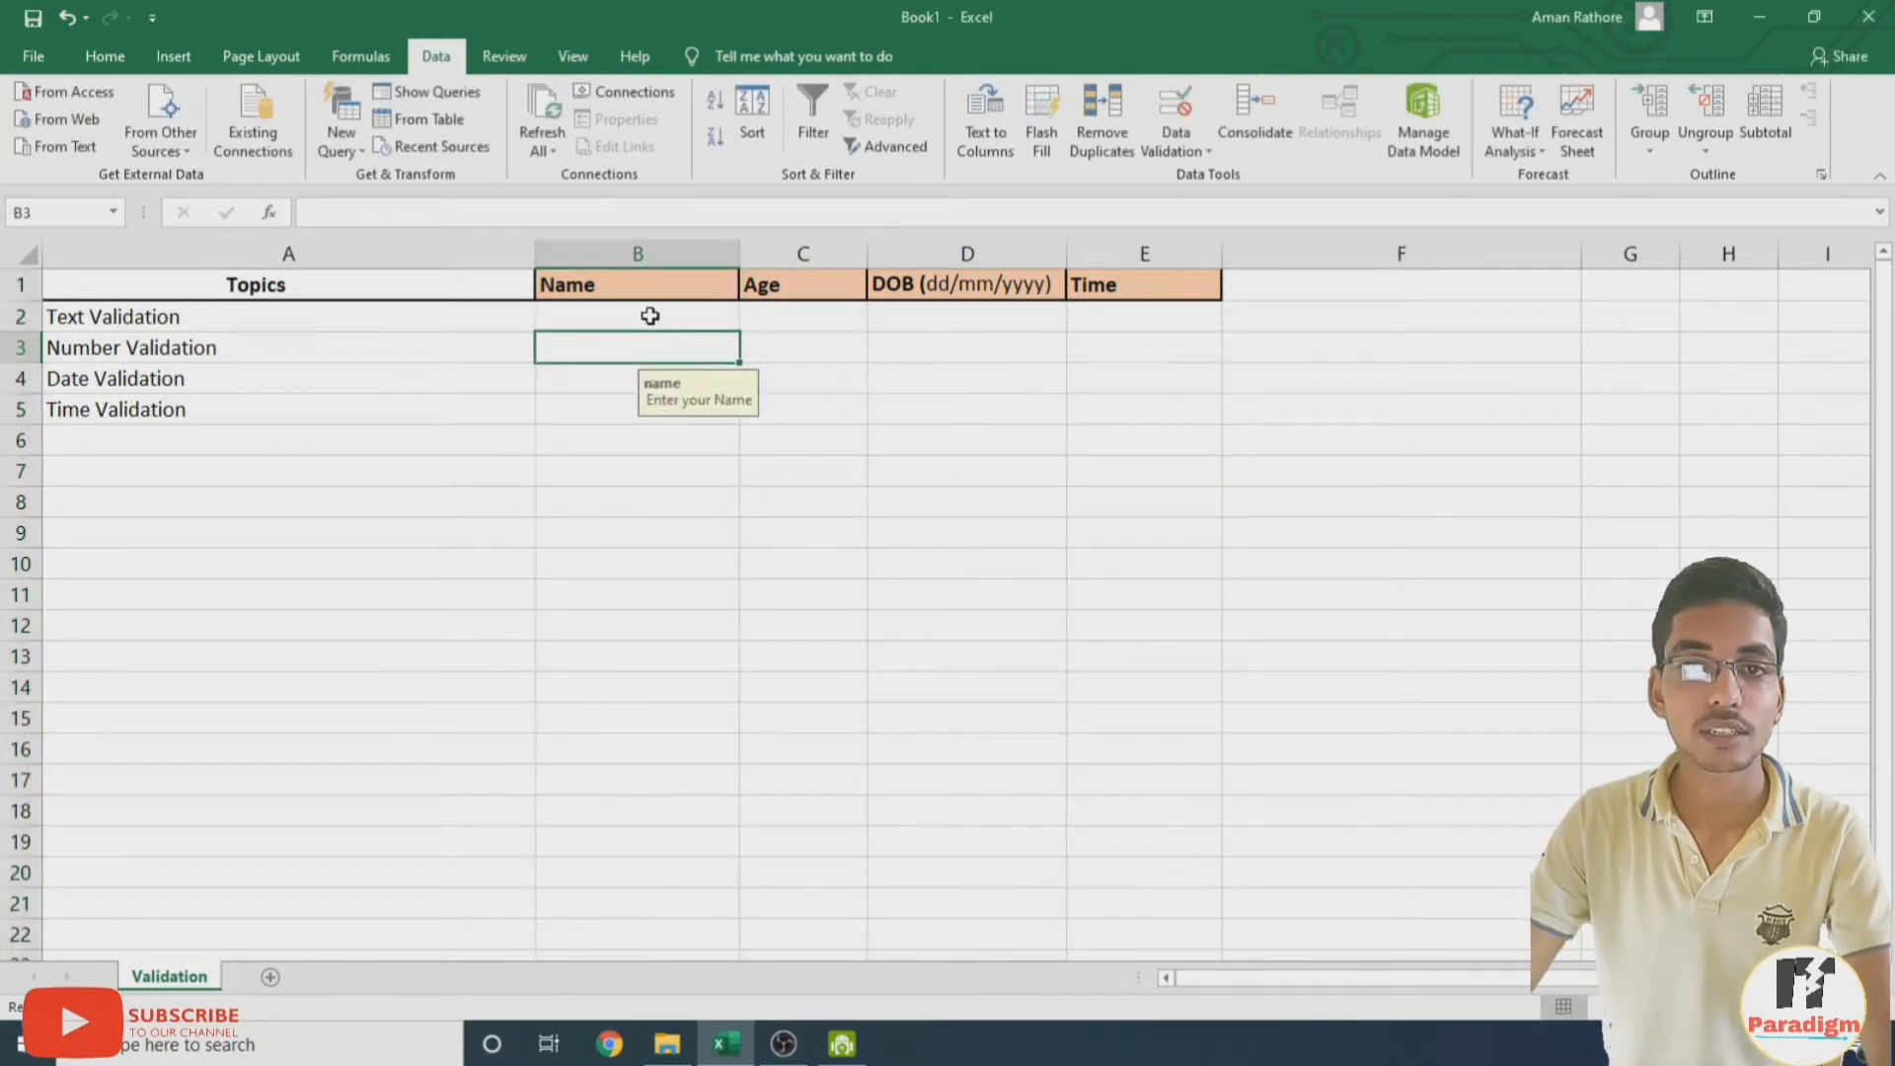
{"action": "left_click", "coordinate": [649, 316]}
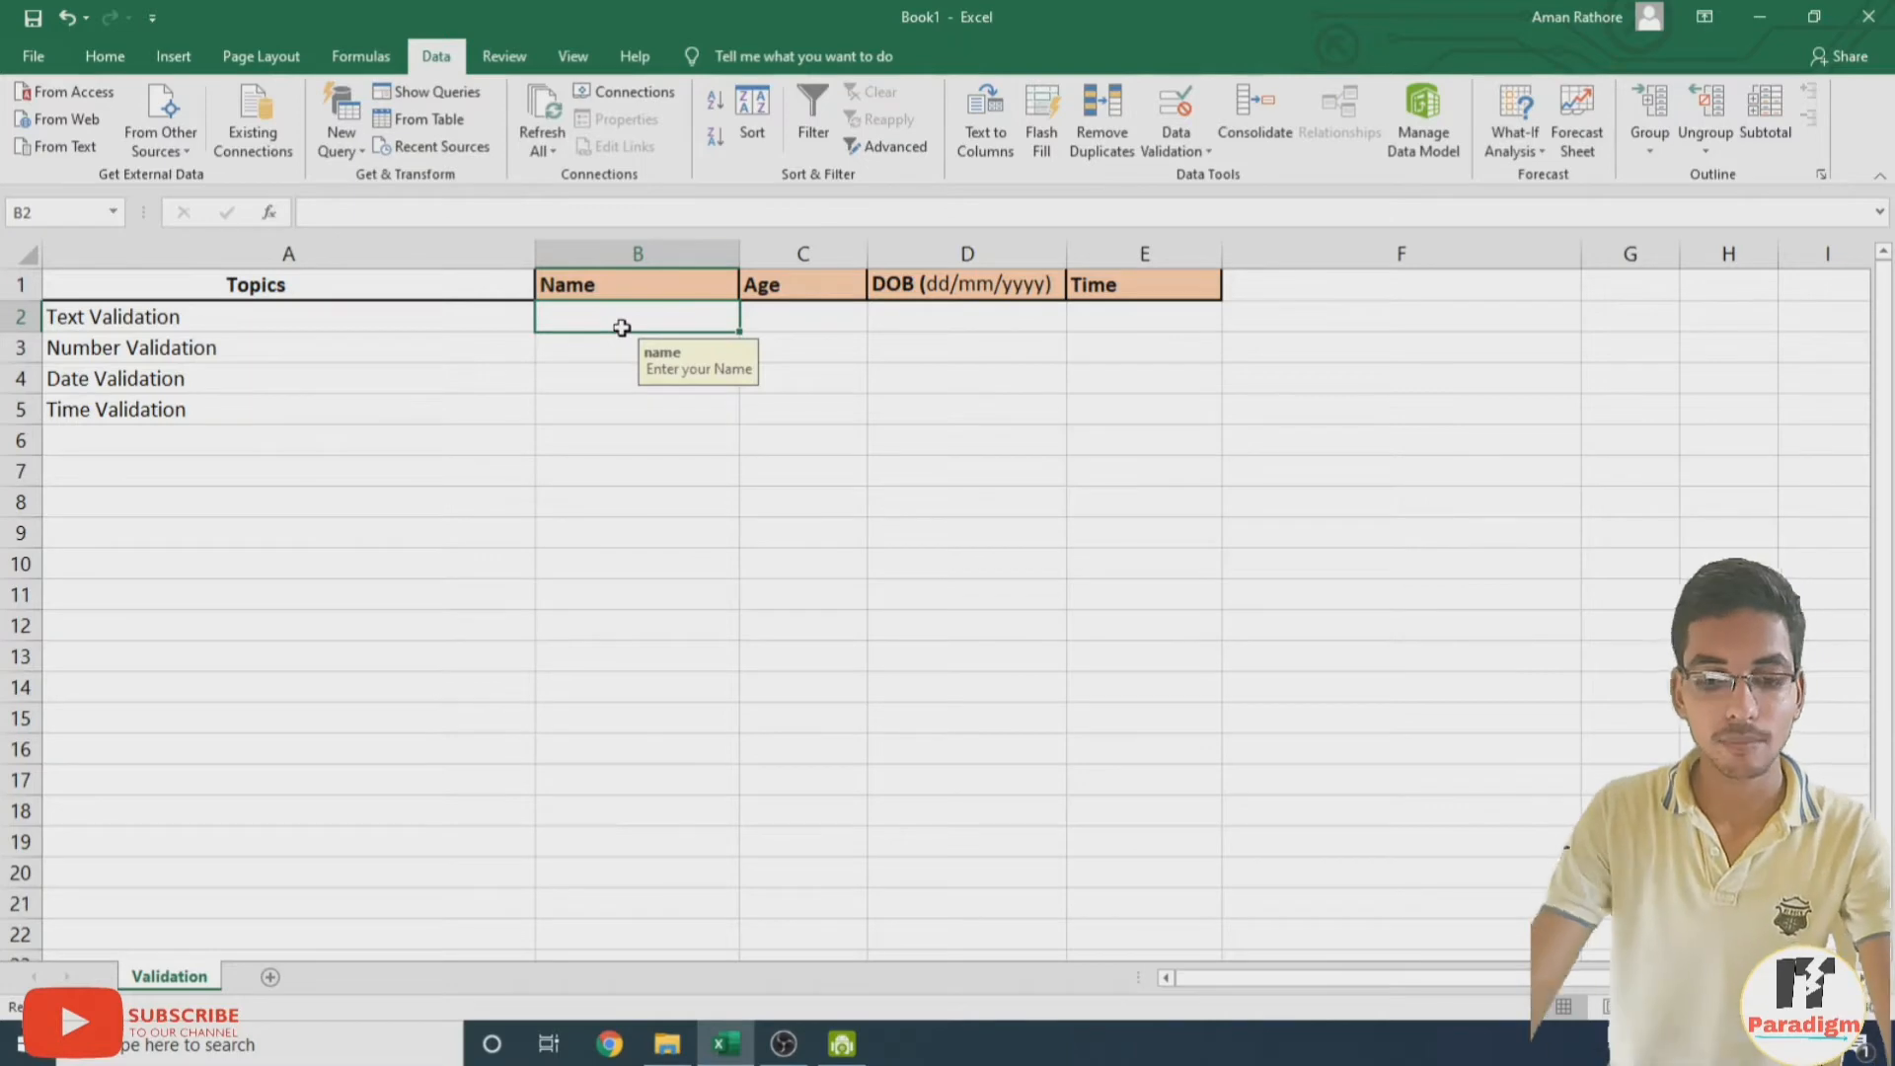
{"action": "type", "text": "aman"}
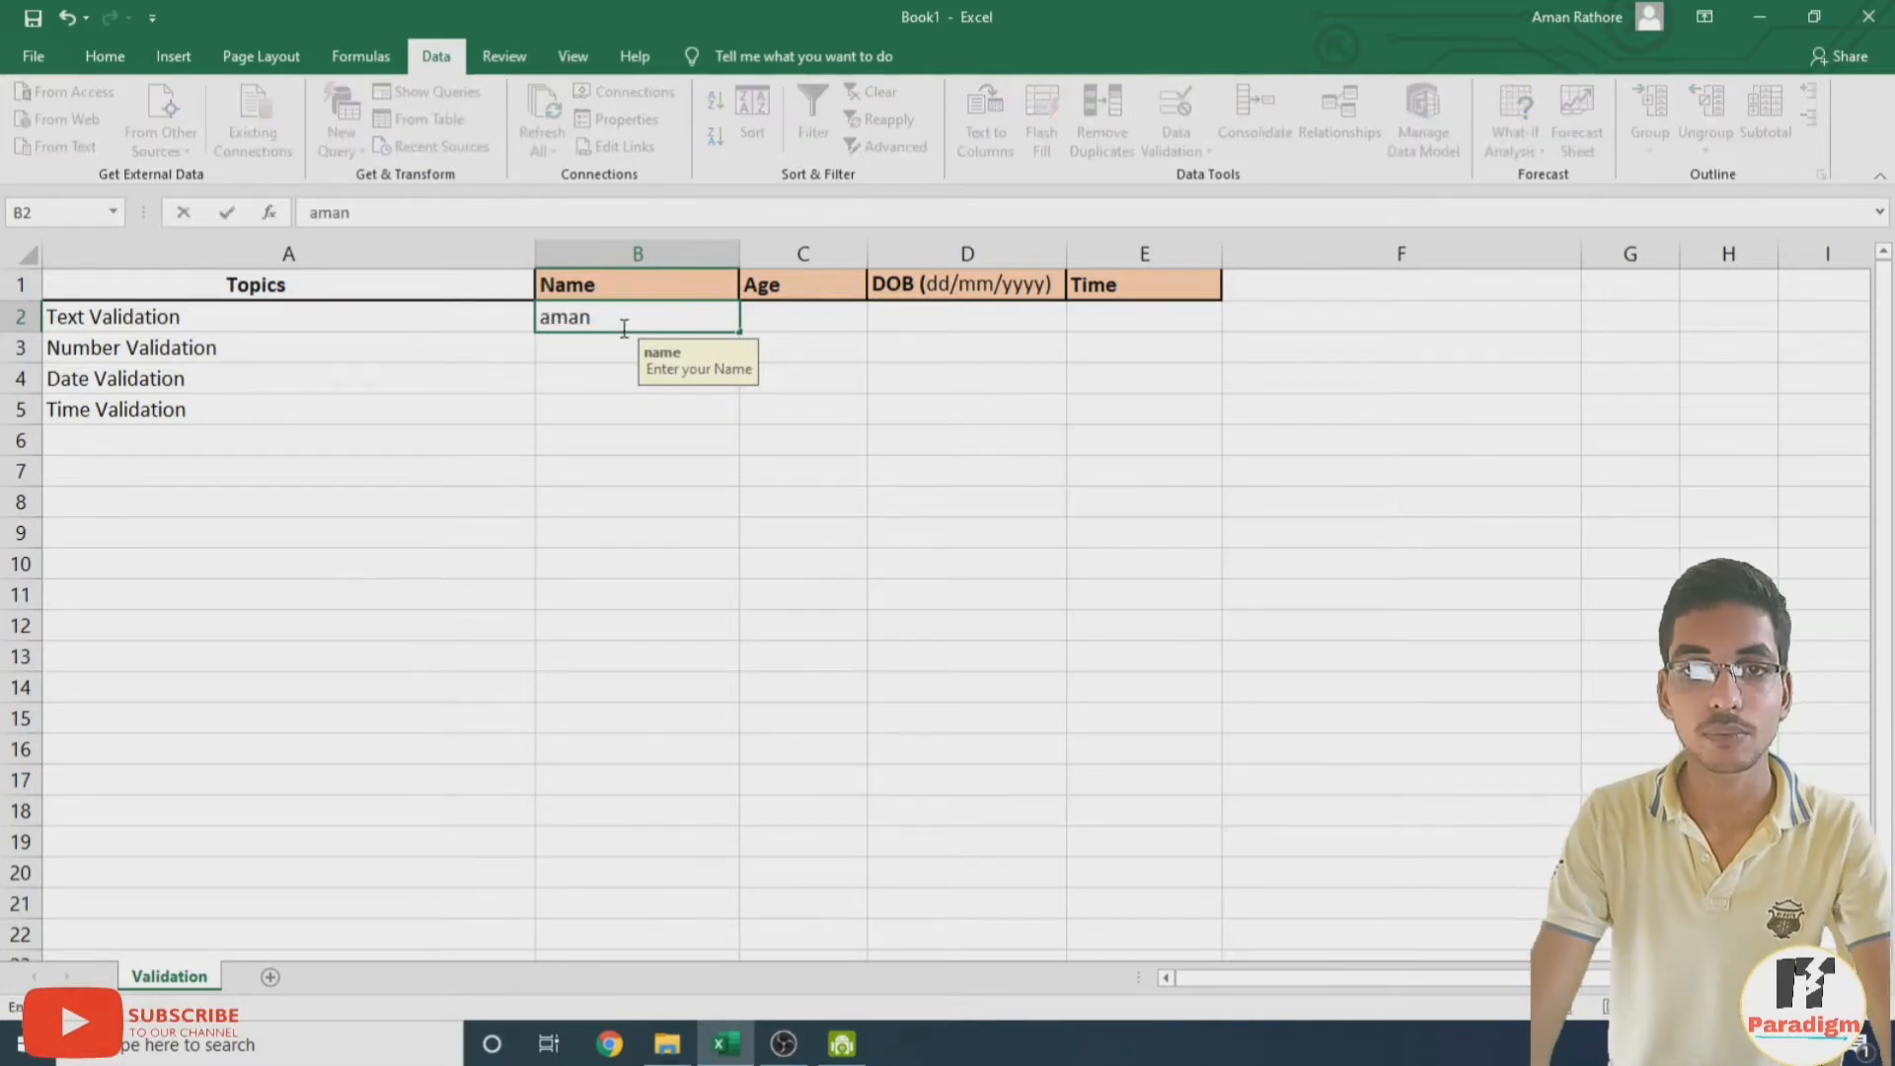
{"action": "key", "text": "Return"}
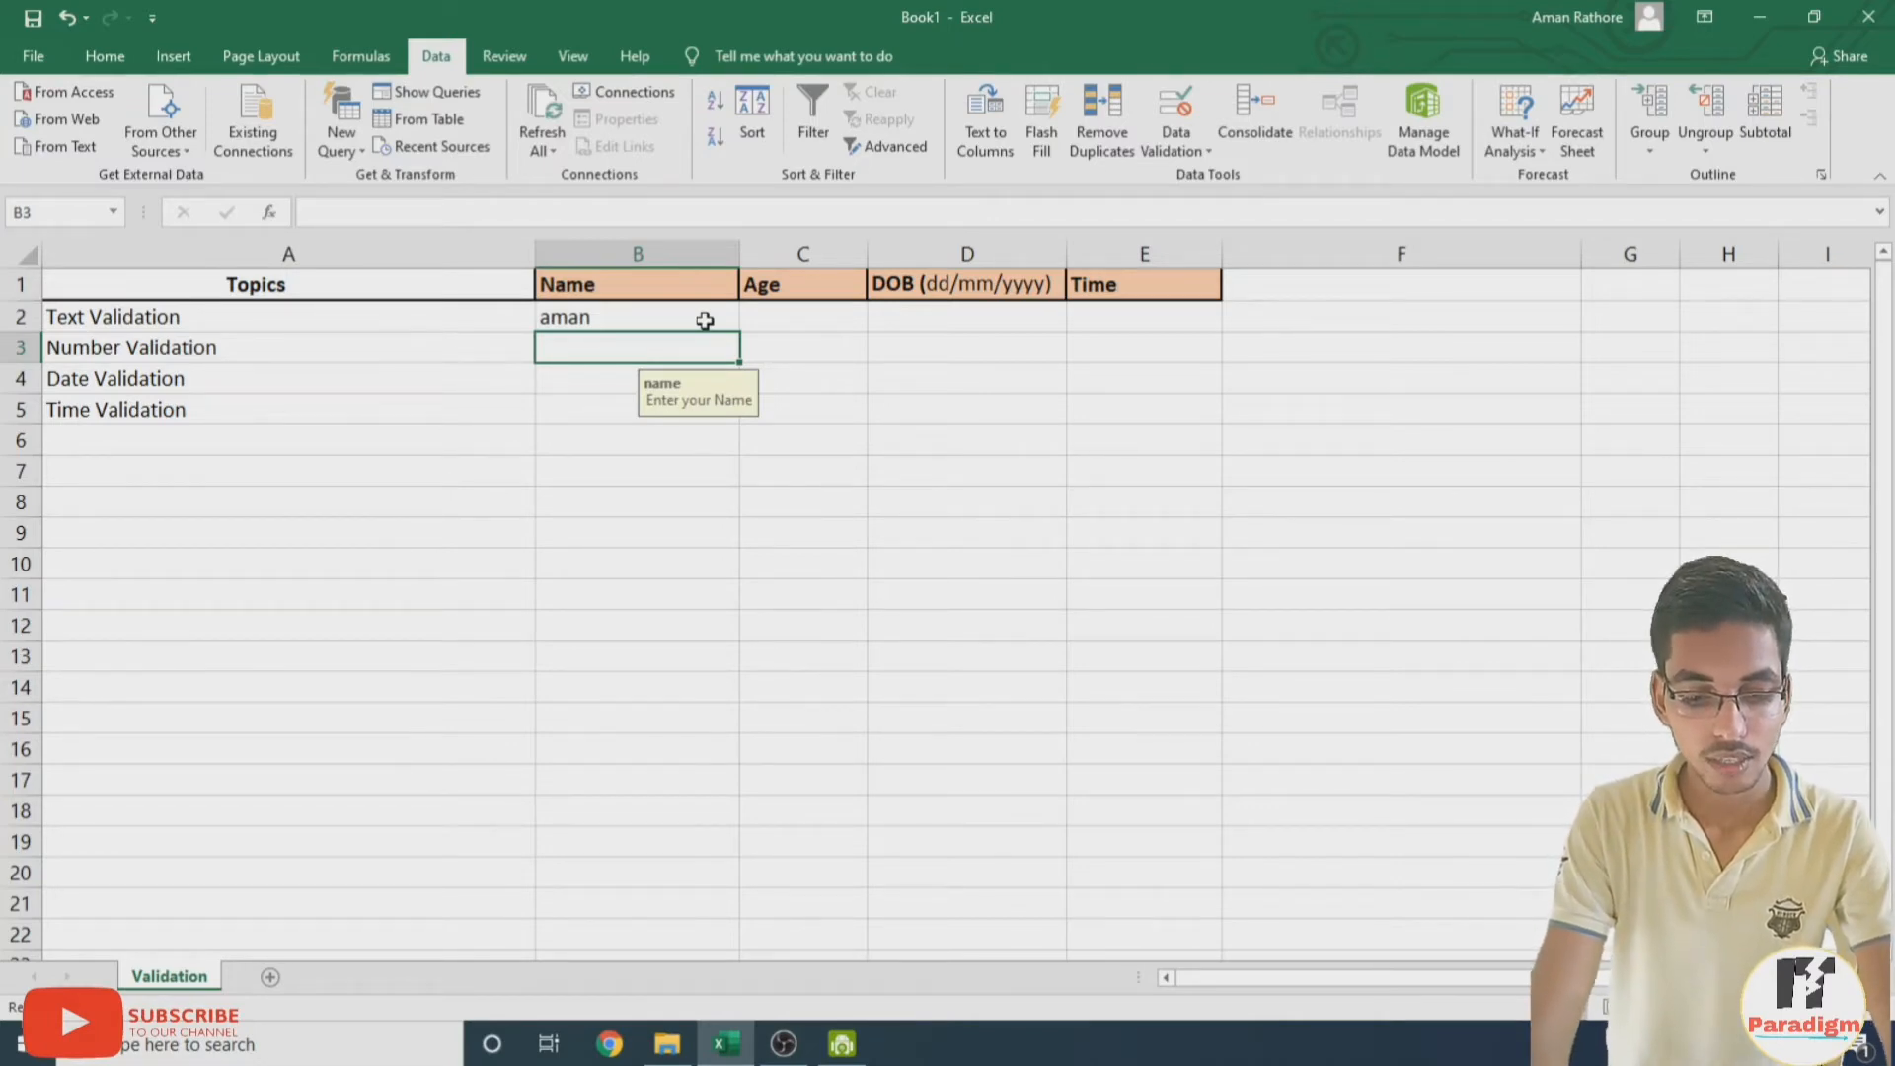
Try to enter an overlong name in cell B3 to test the Name column's error alert
{"action": "type", "text": "srivast"}
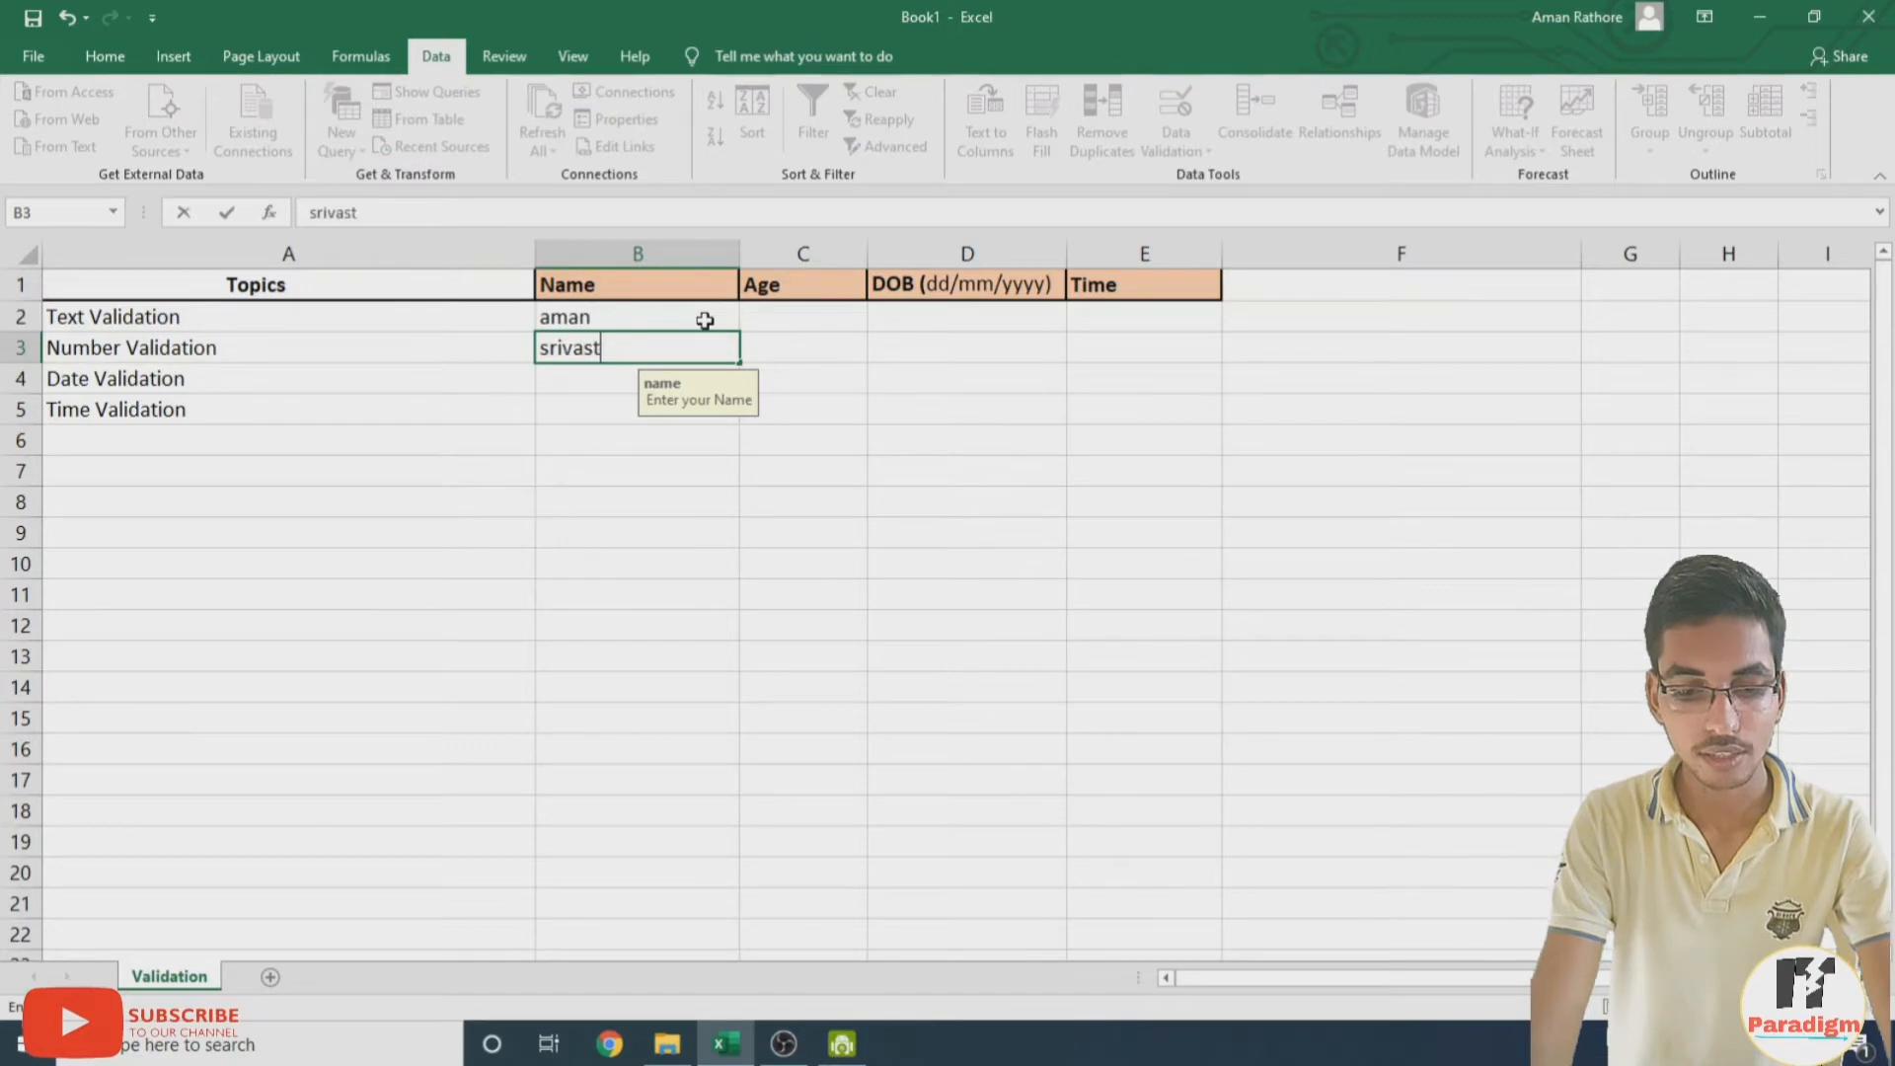
{"action": "type", "text": "ava"}
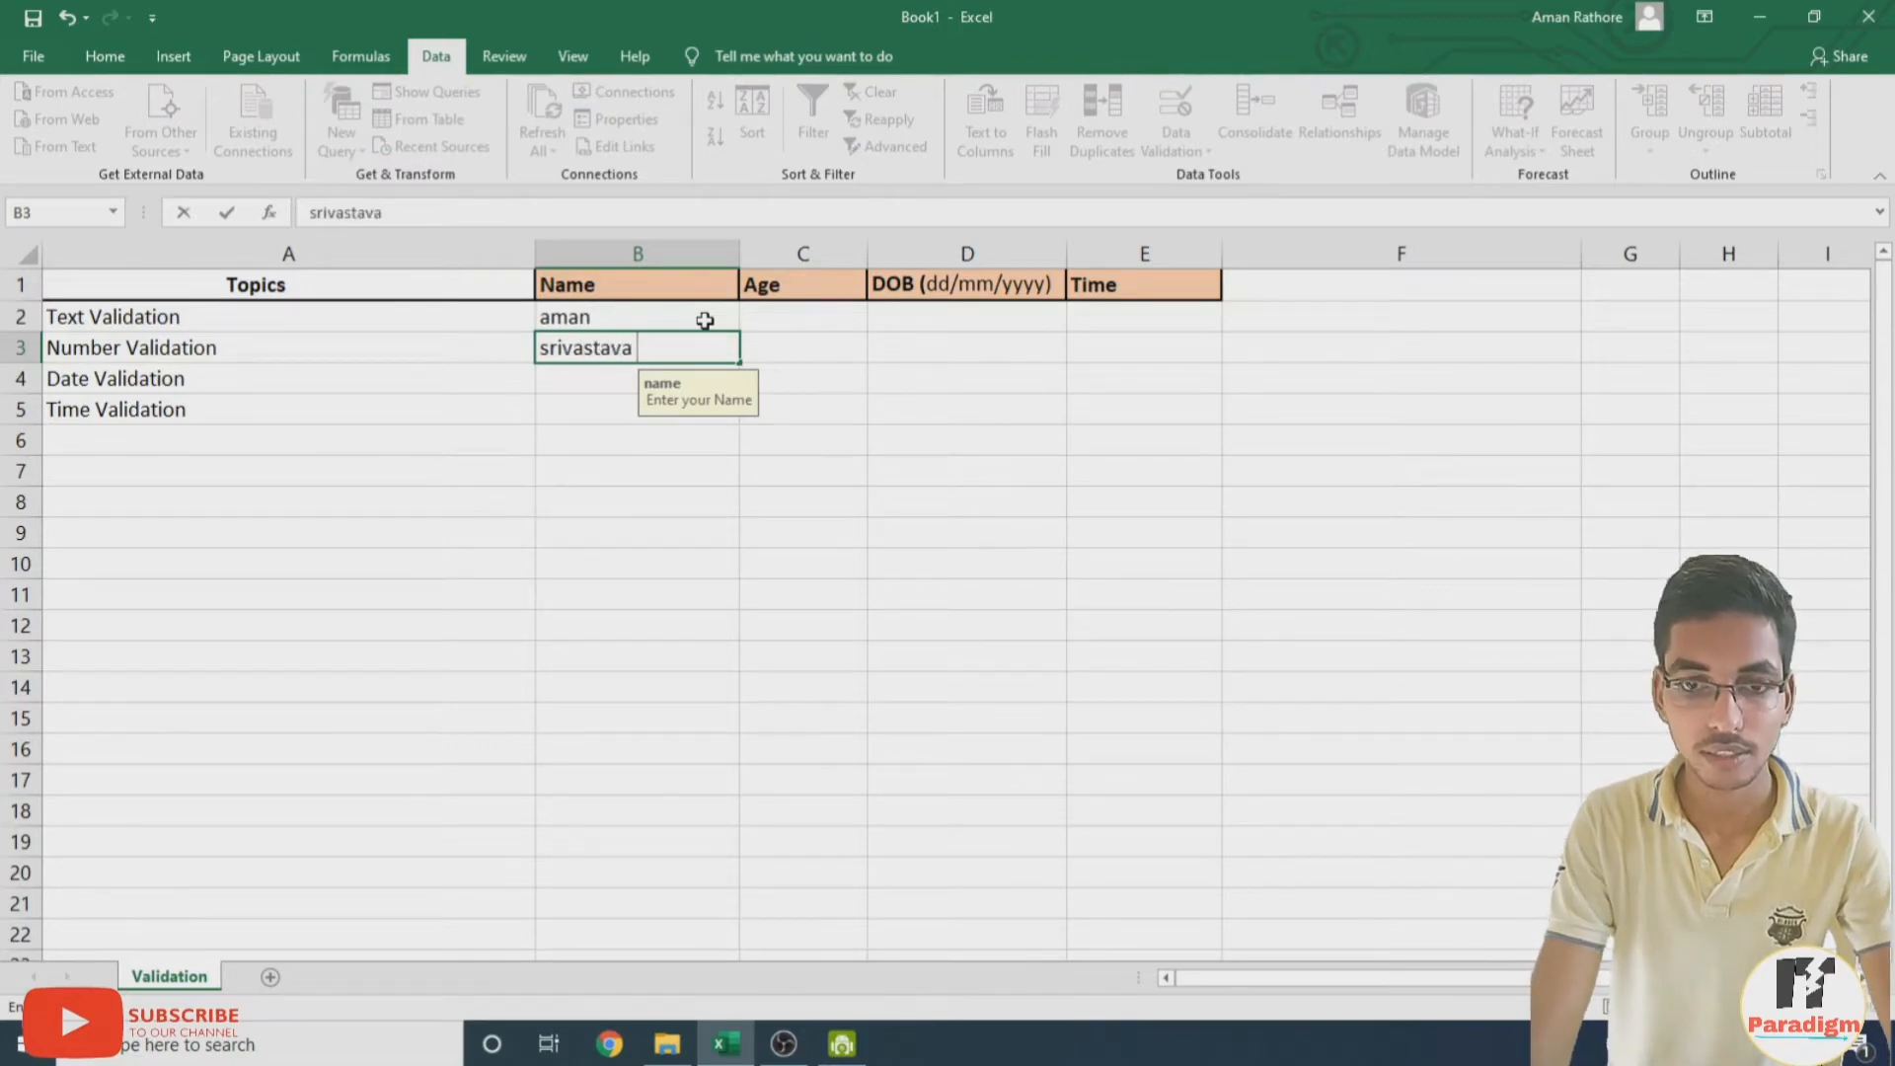
{"action": "type", "text": " and"}
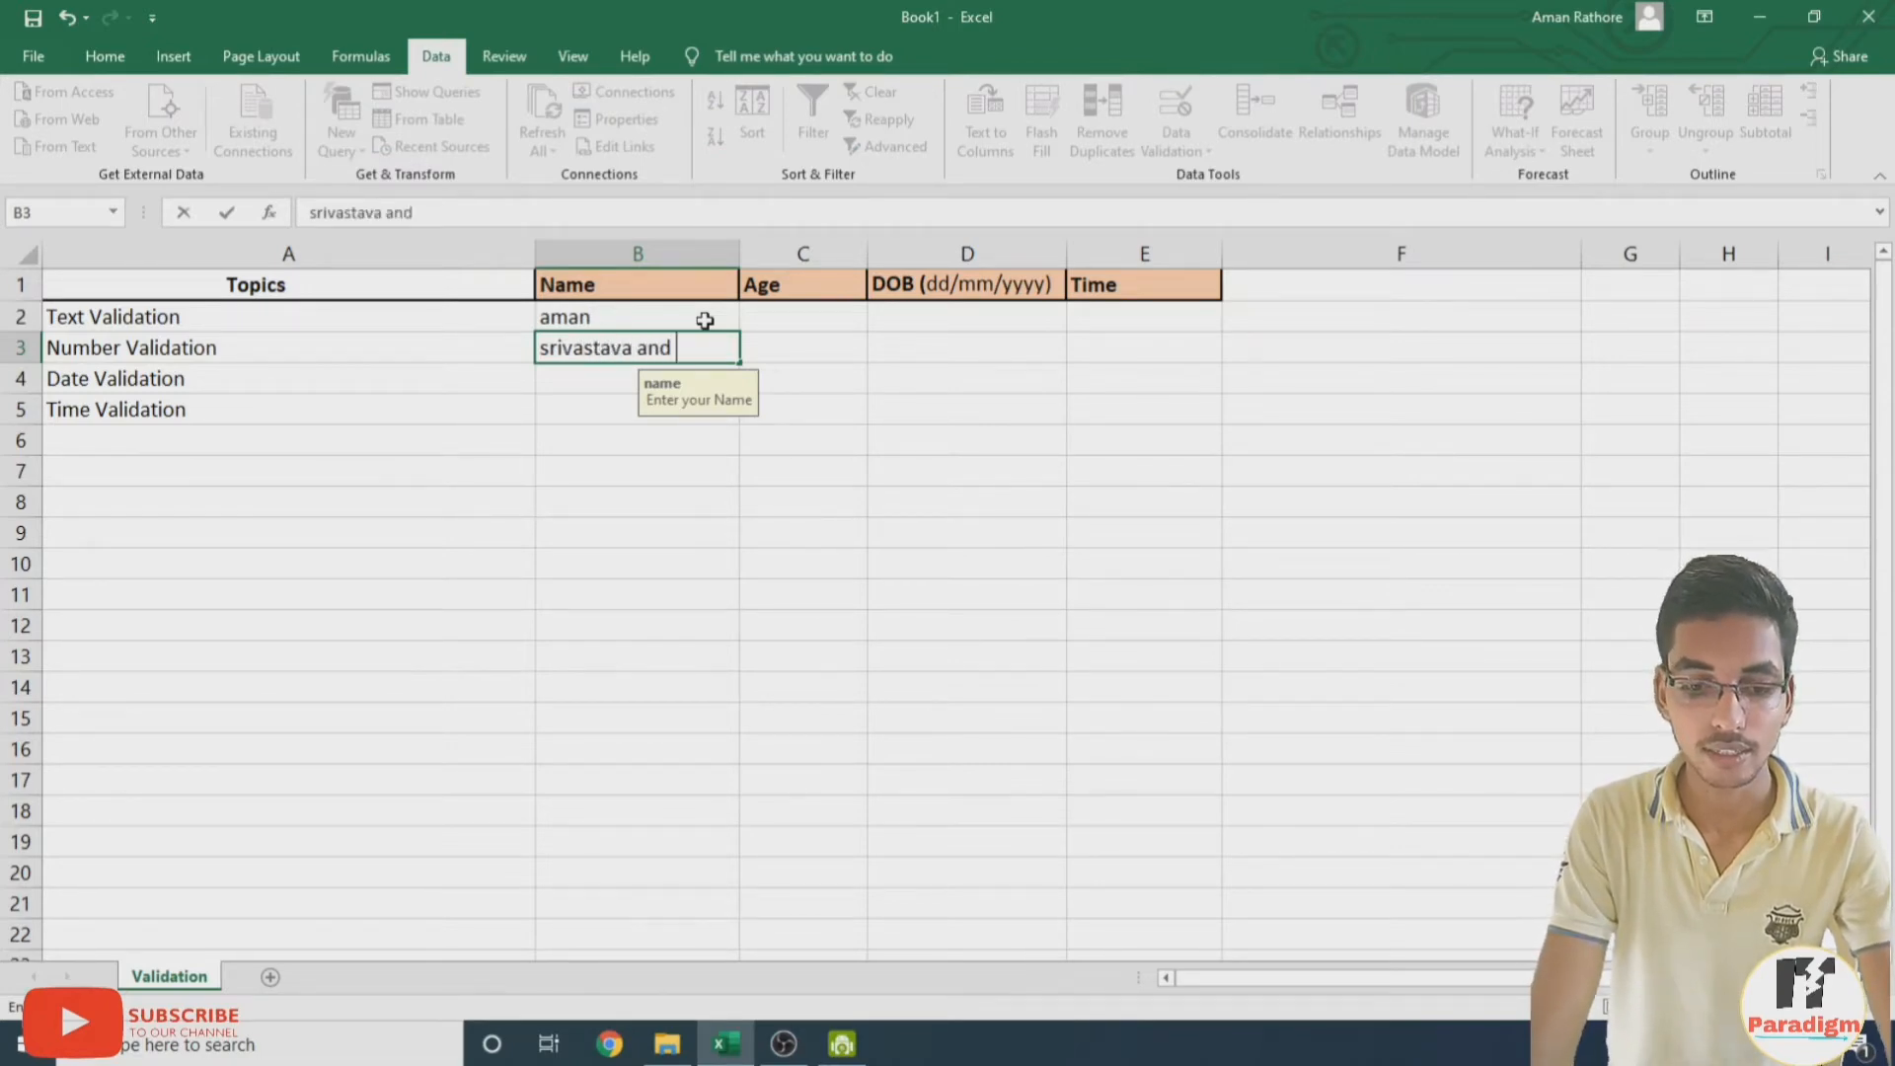
{"action": "type", "text": " pandey"}
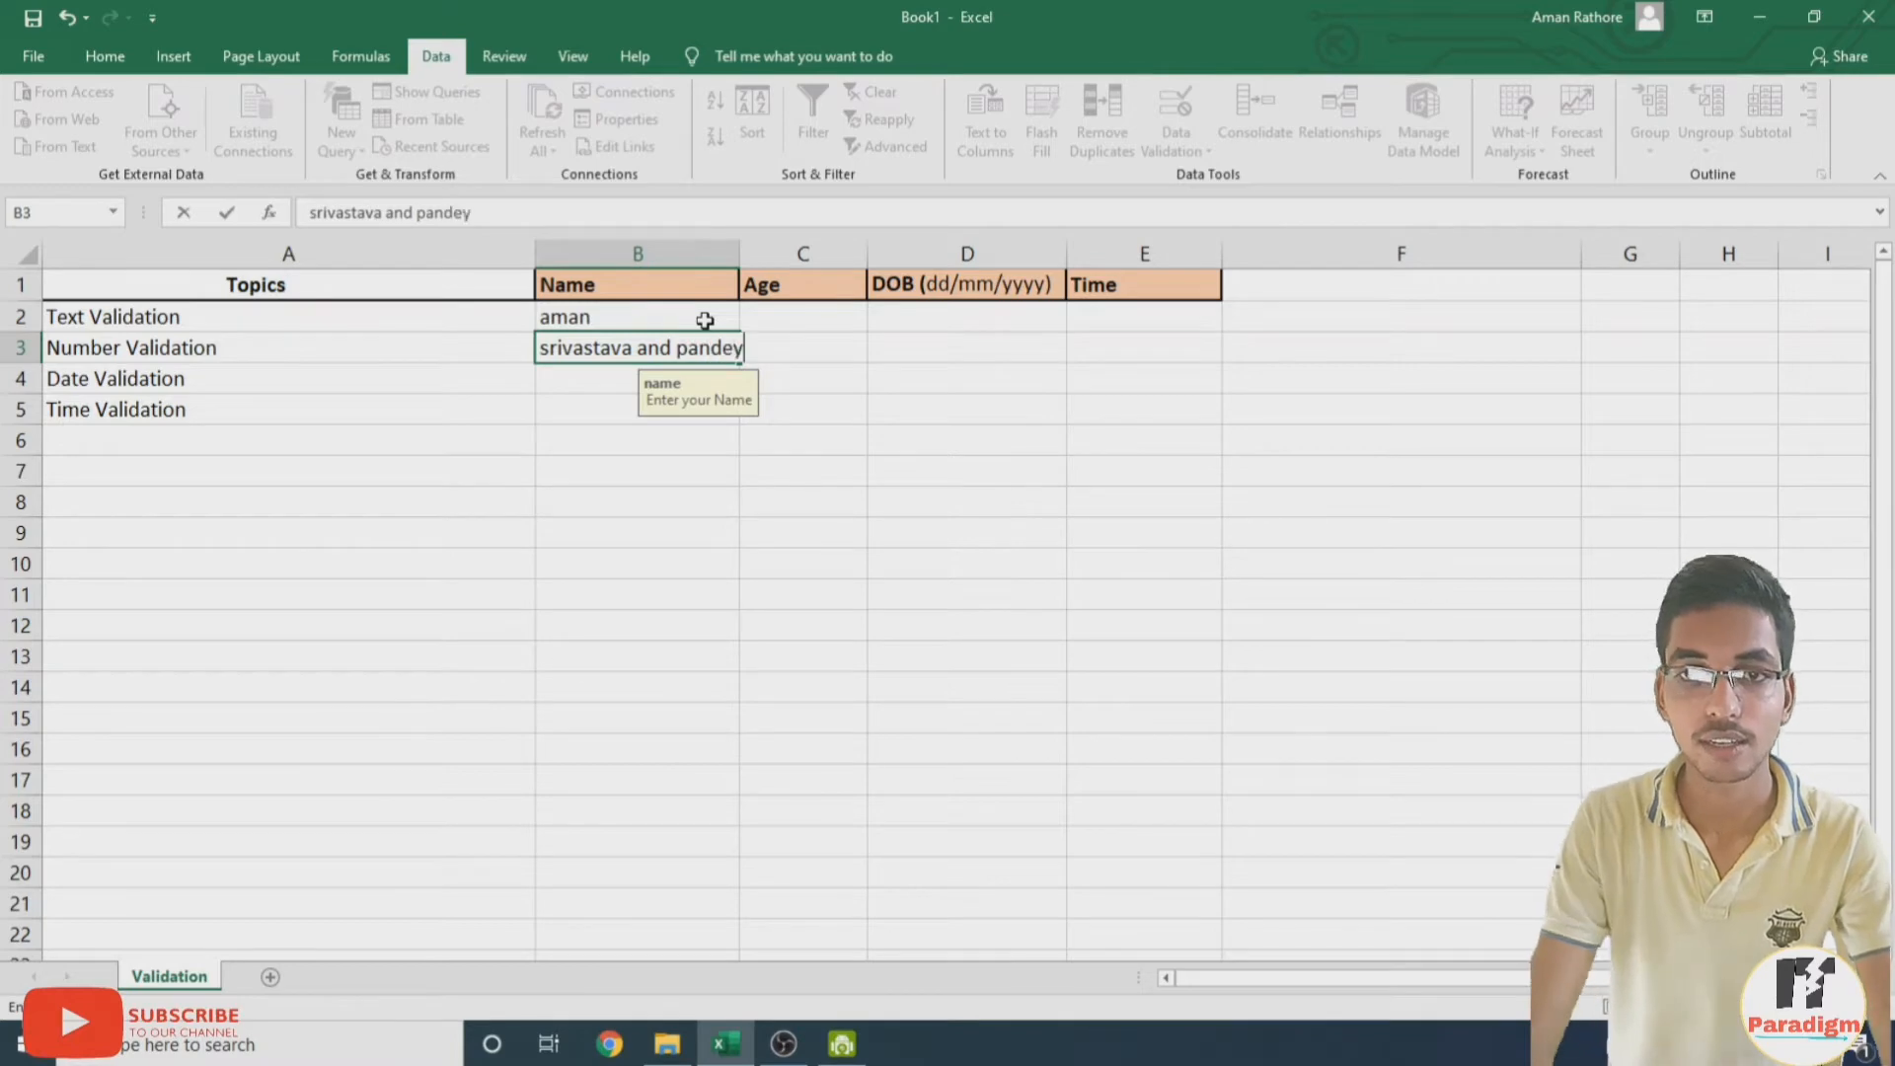
{"action": "key", "text": "Return"}
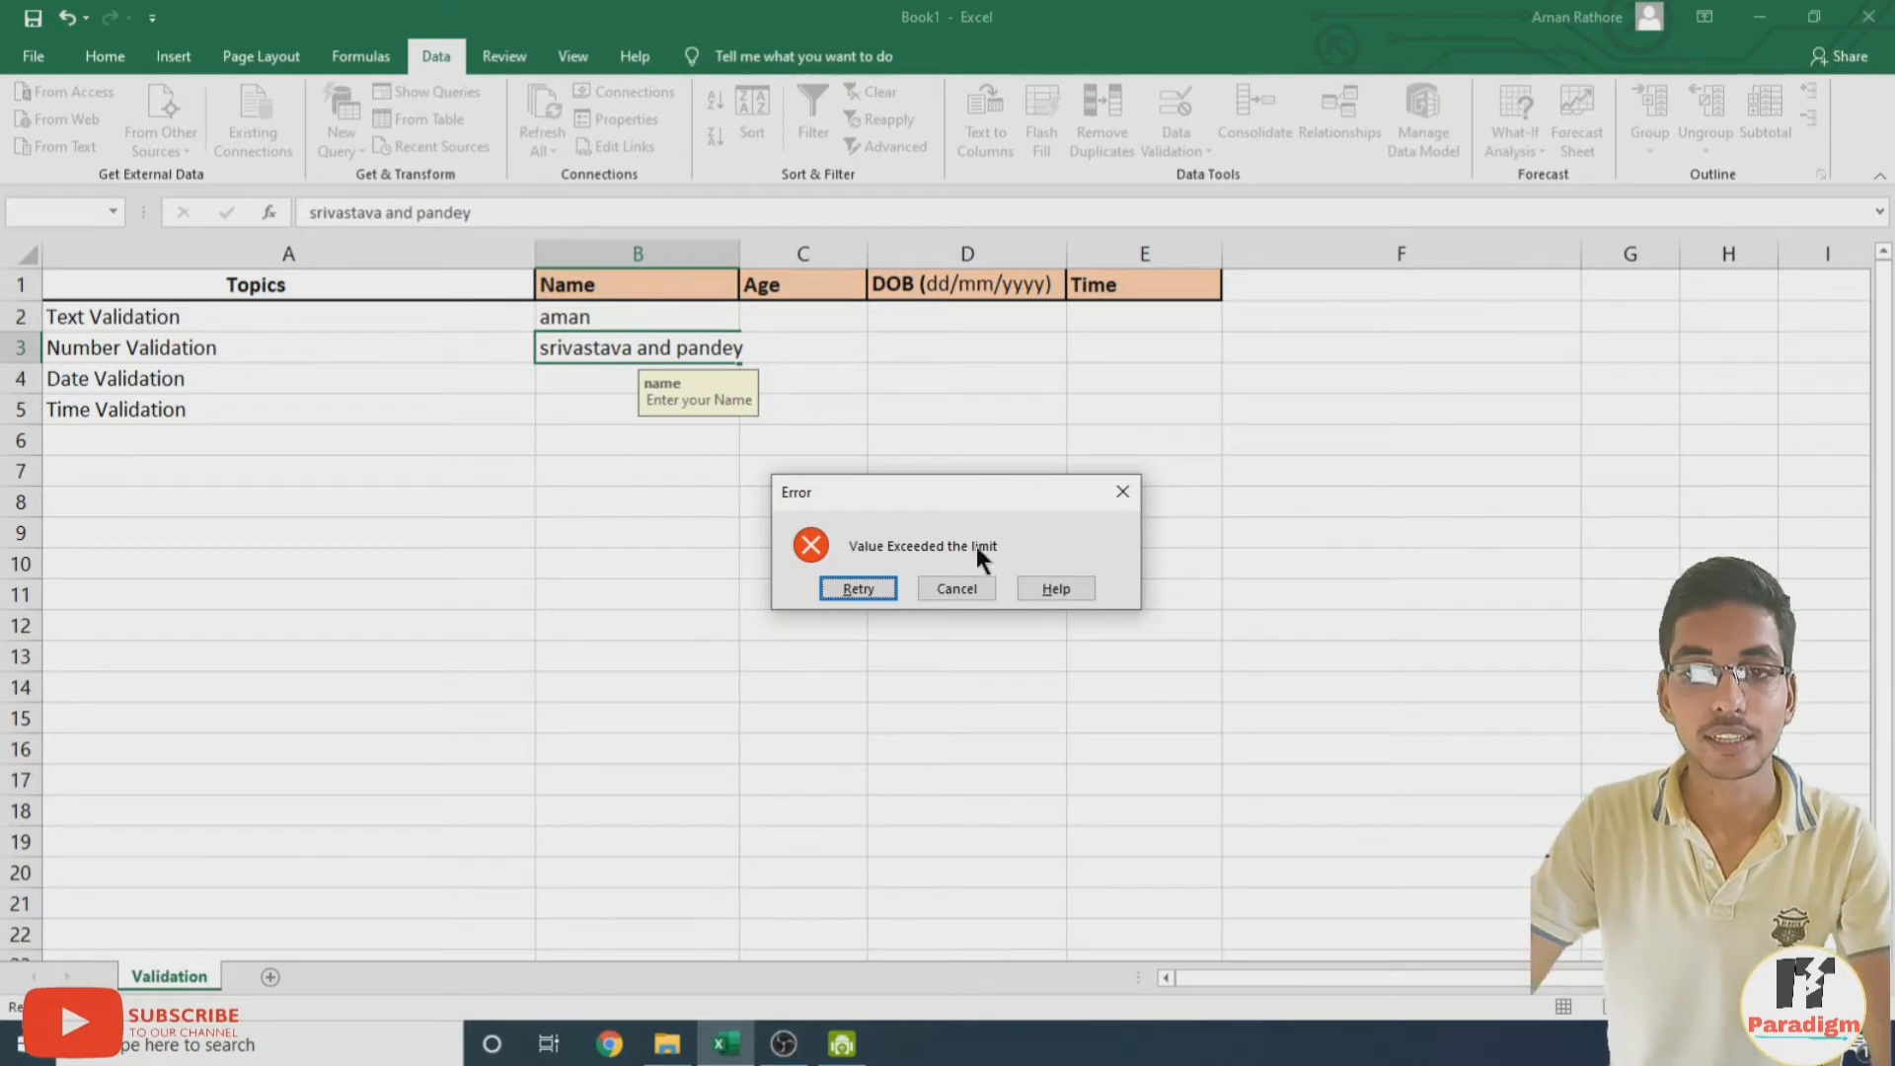
Retry the rejected entry and replace it with a short first name in cell B3
{"action": "left_click", "coordinate": [858, 588]}
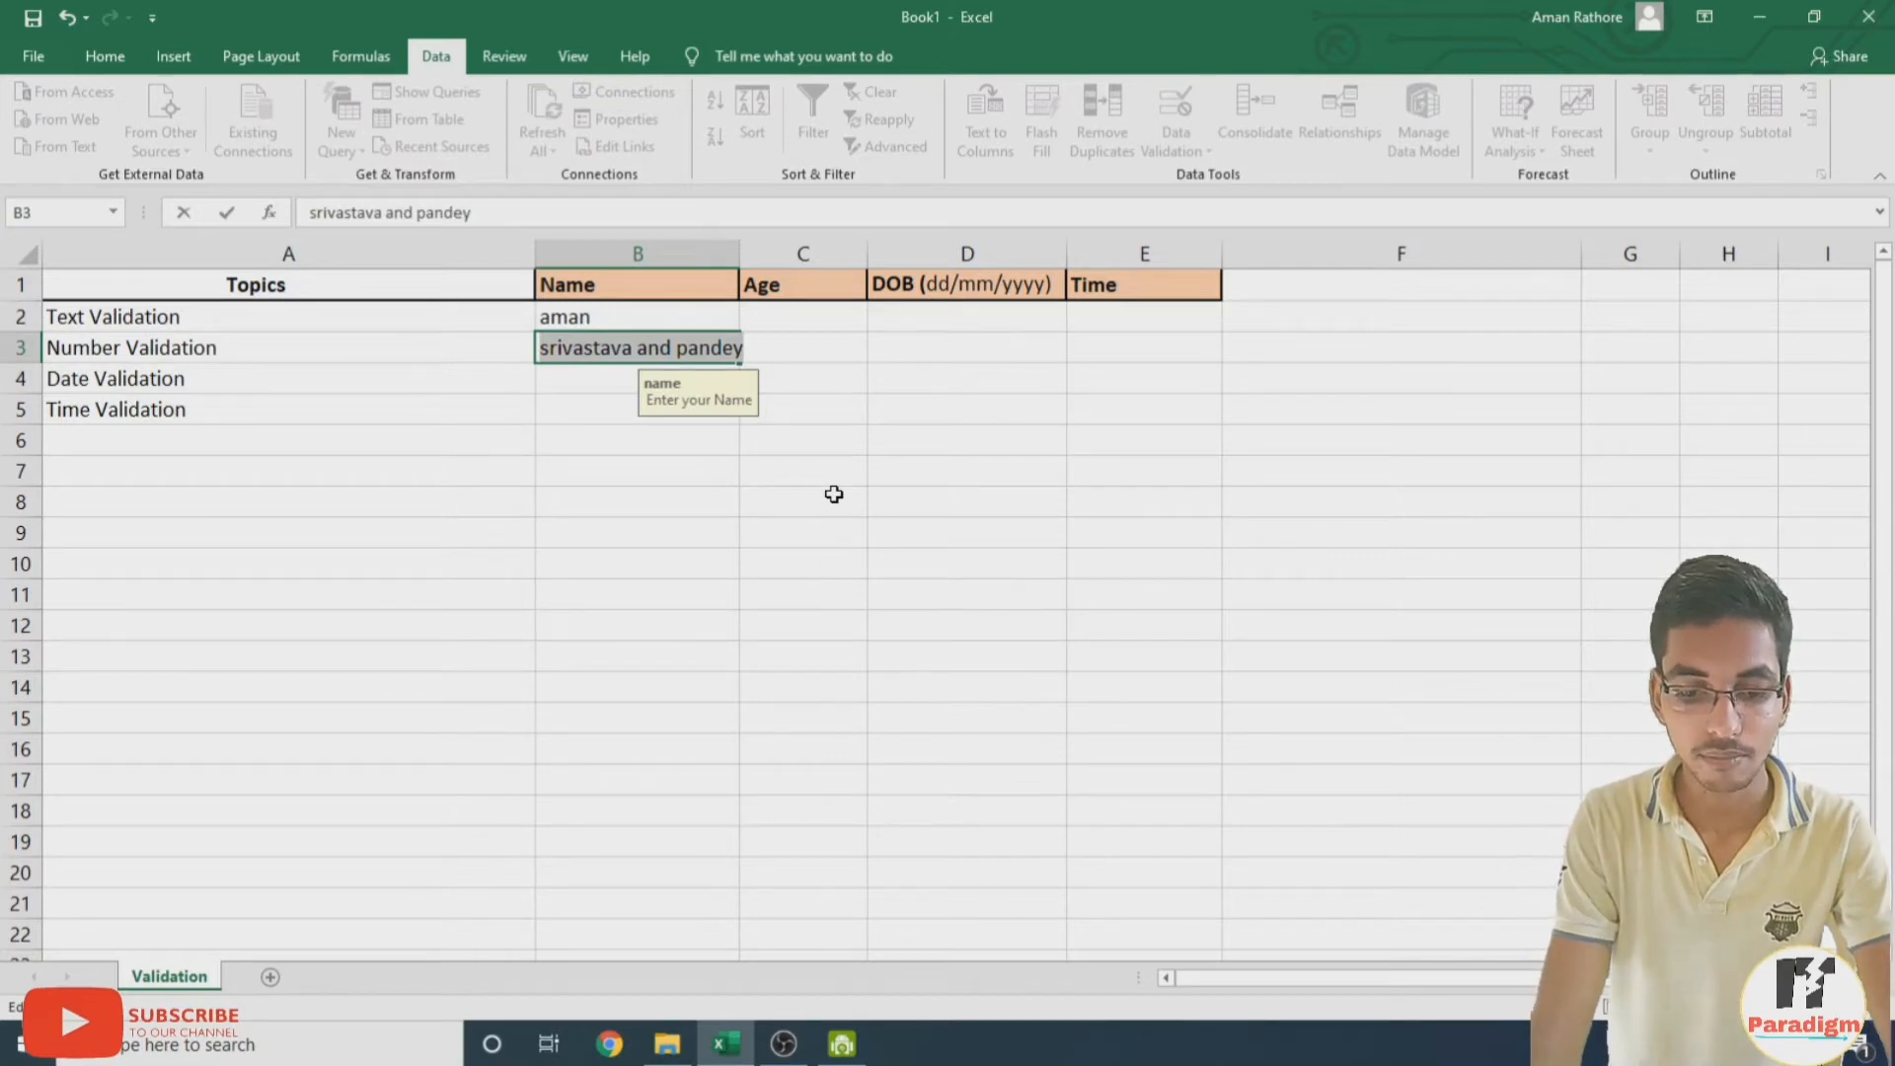
{"action": "type", "text": "rohit"}
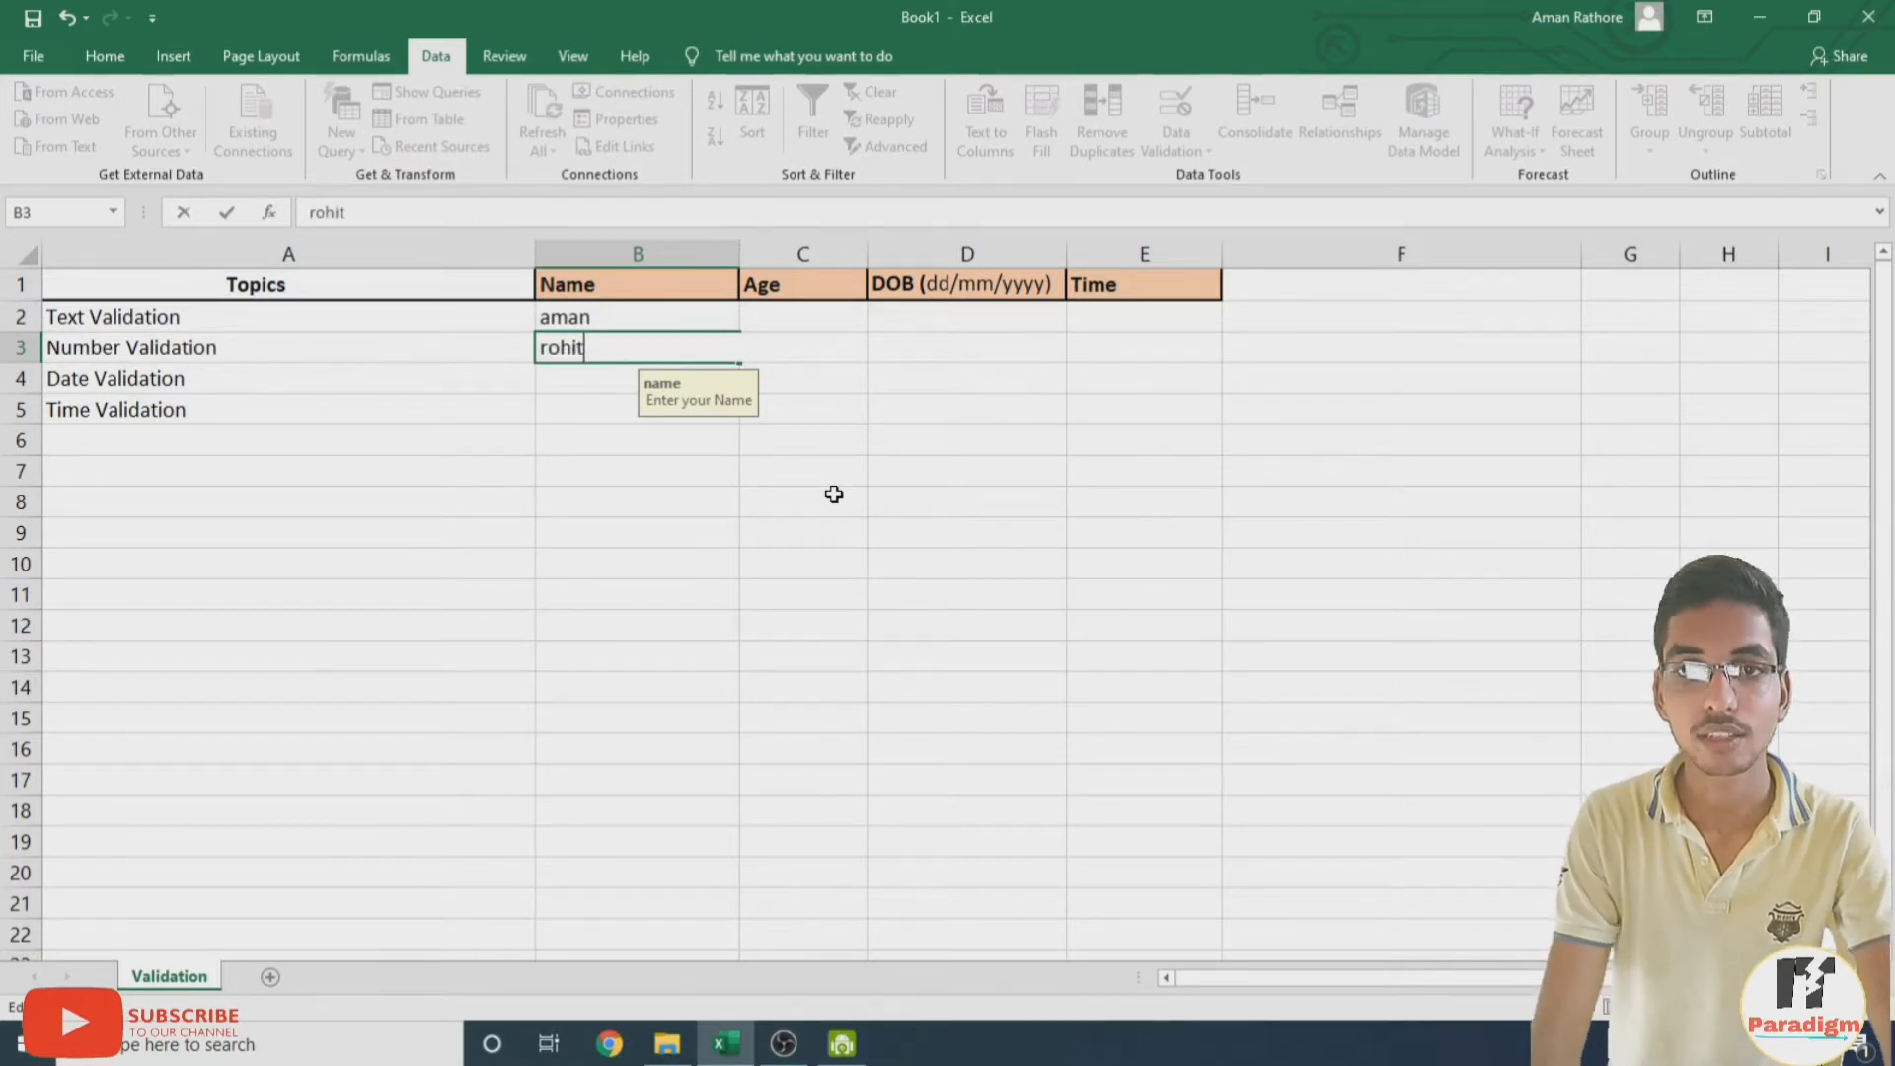
{"action": "key", "text": "Return"}
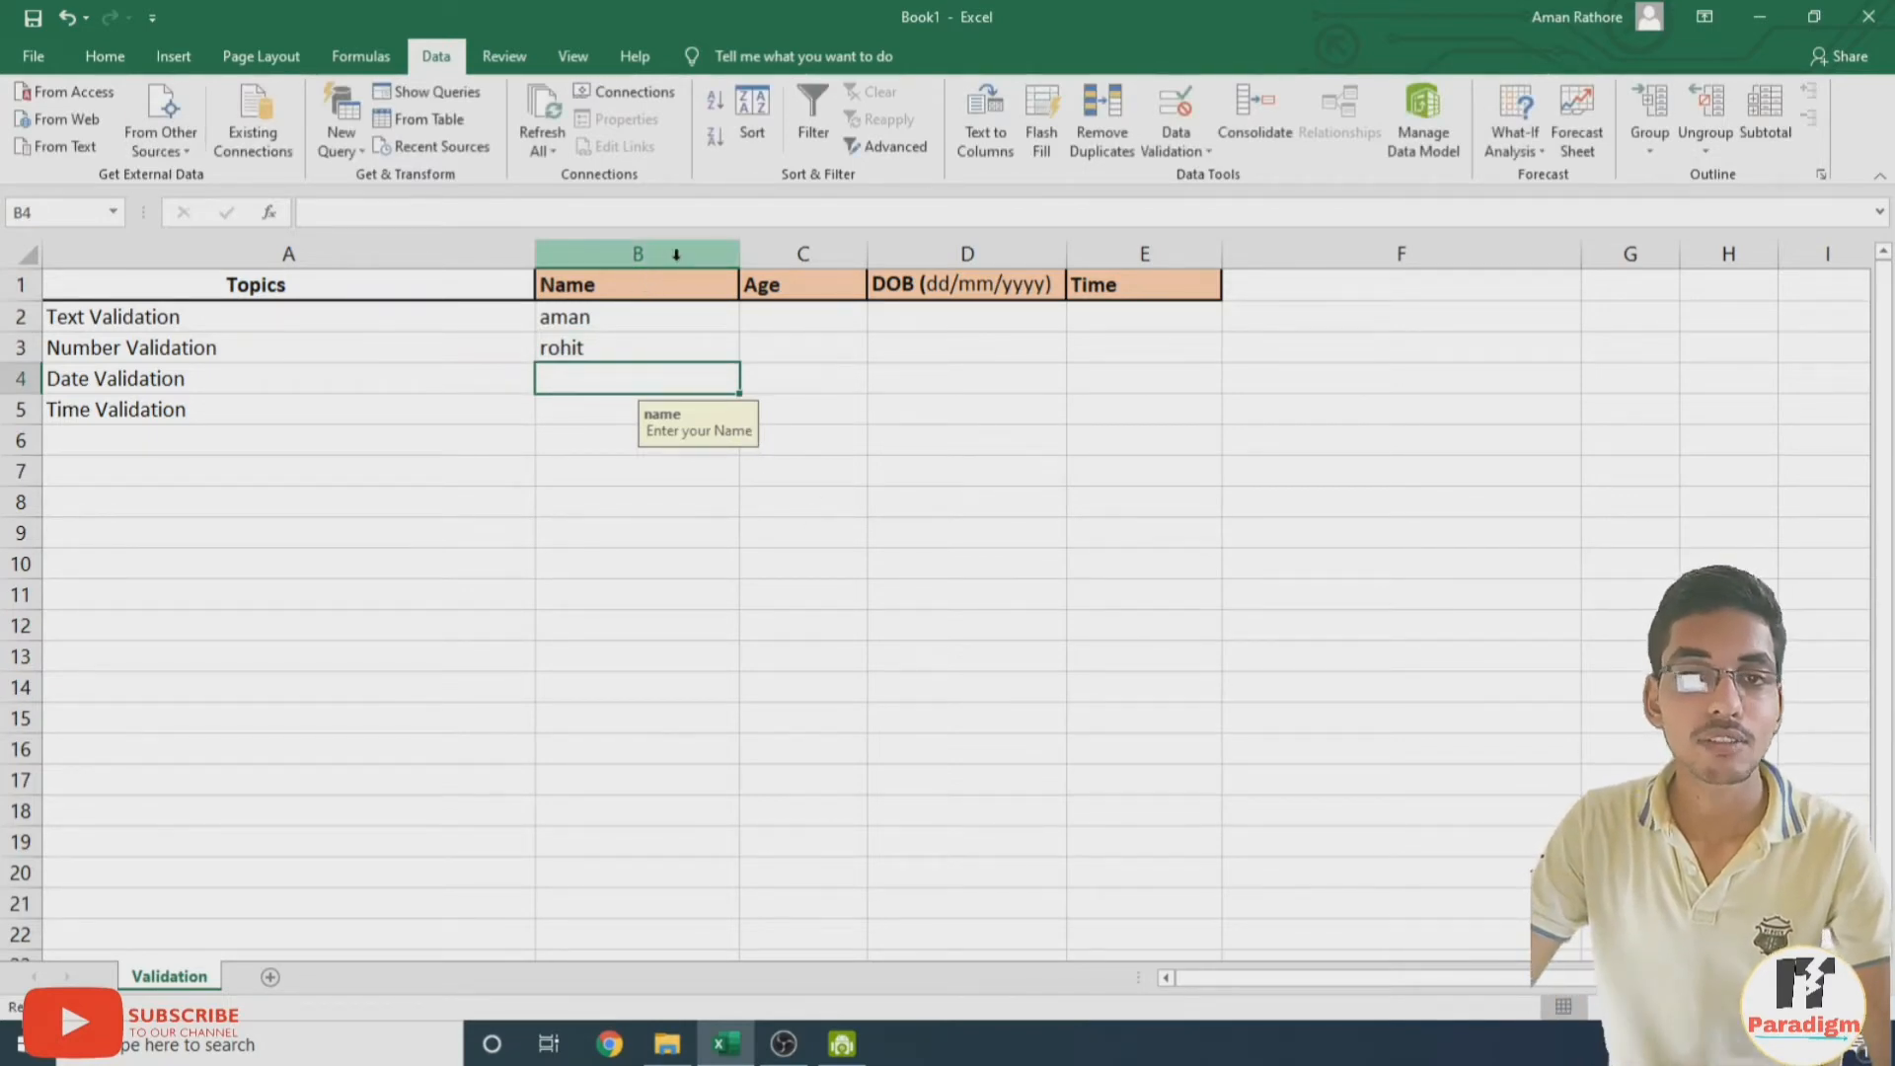
{"action": "left_click", "coordinate": [596, 318]}
{"action": "left_click", "coordinate": [598, 344]}
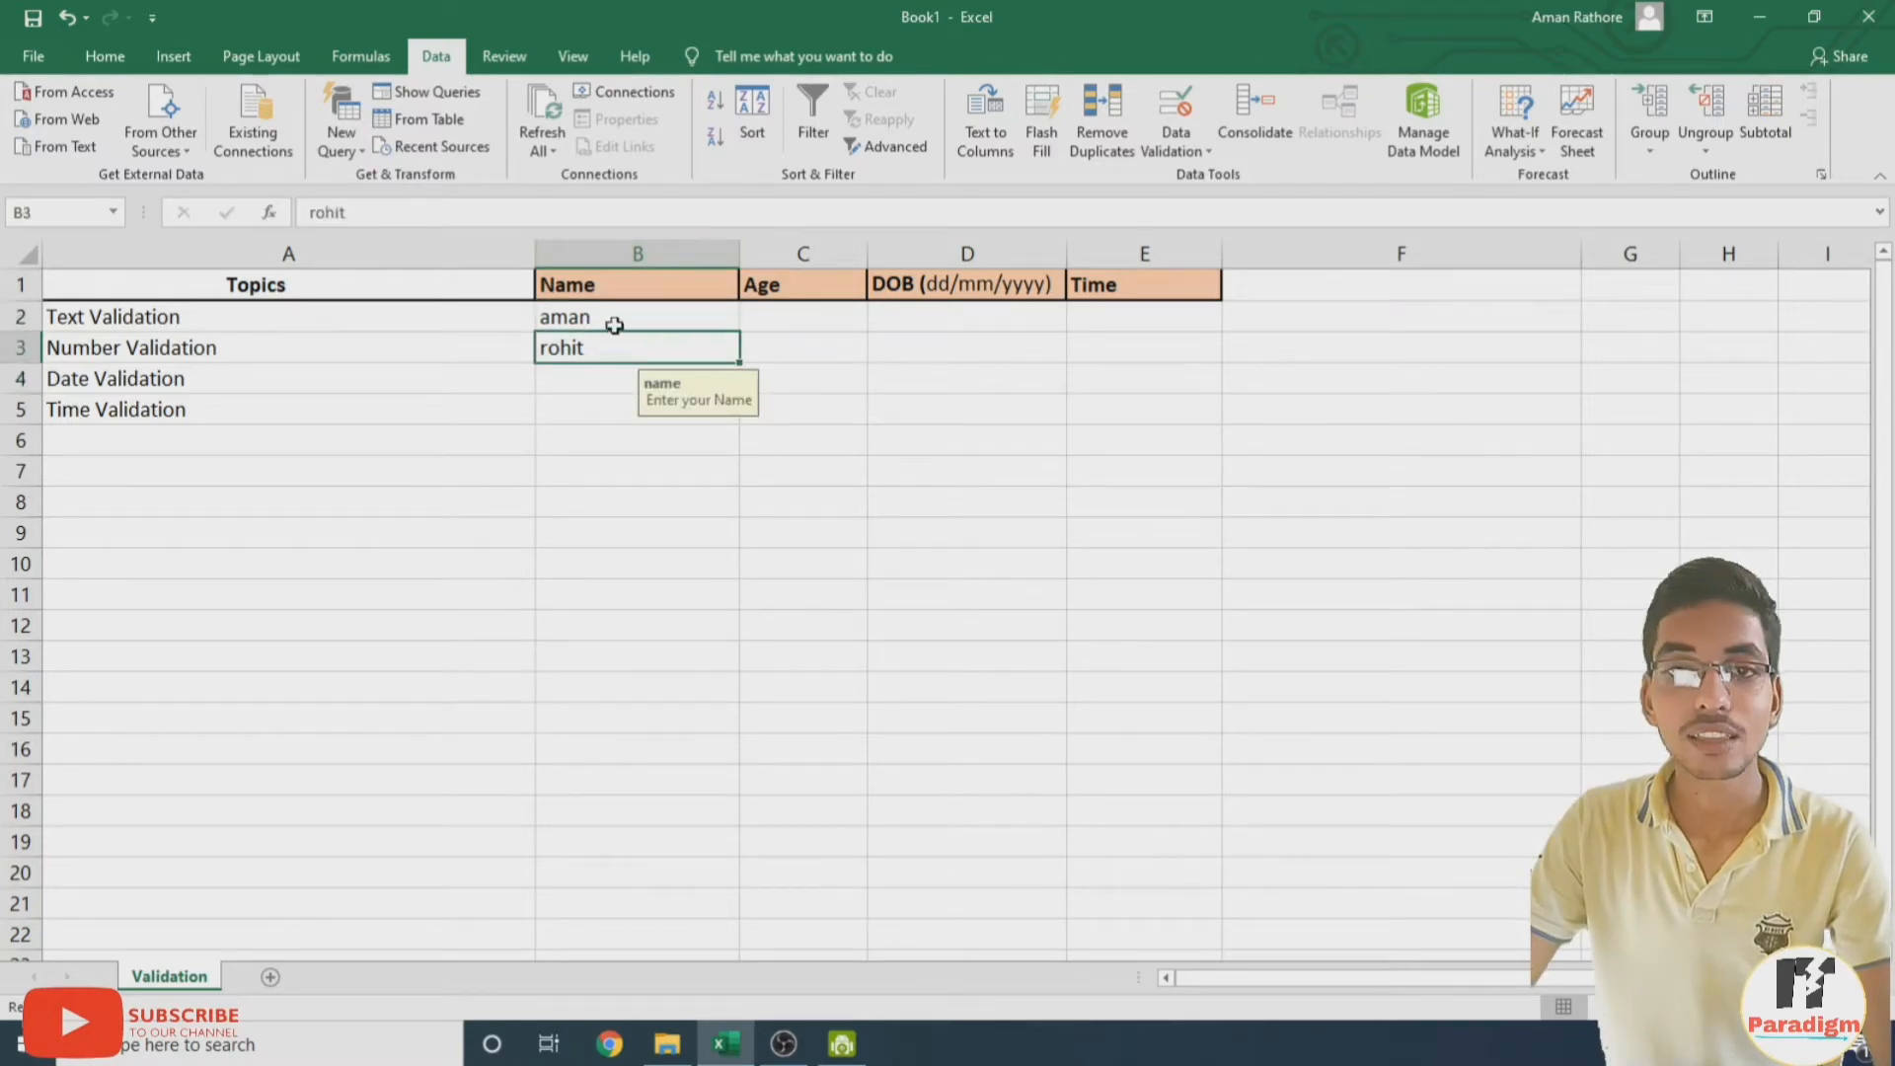
Start a data validation rule for the whole Age column that allows whole numbers
{"action": "left_click", "coordinate": [802, 318]}
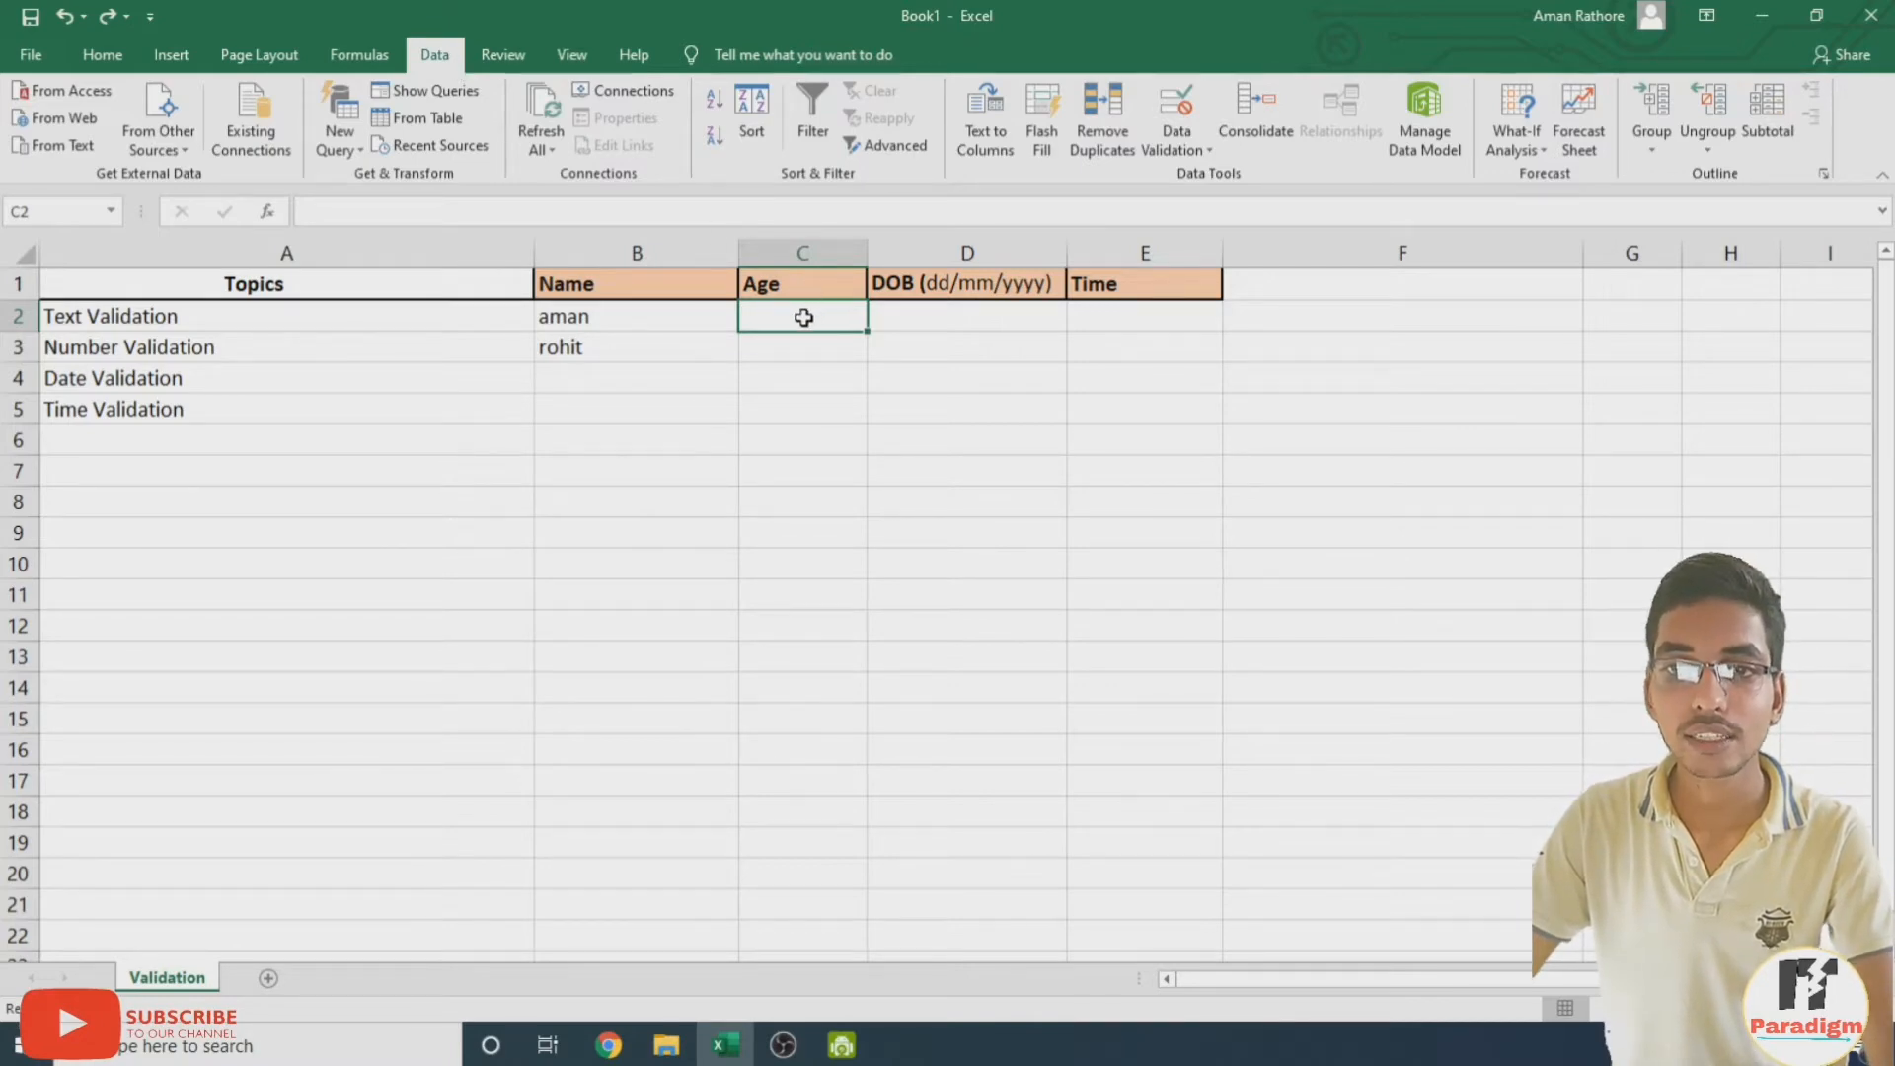
{"action": "left_click", "coordinate": [805, 249]}
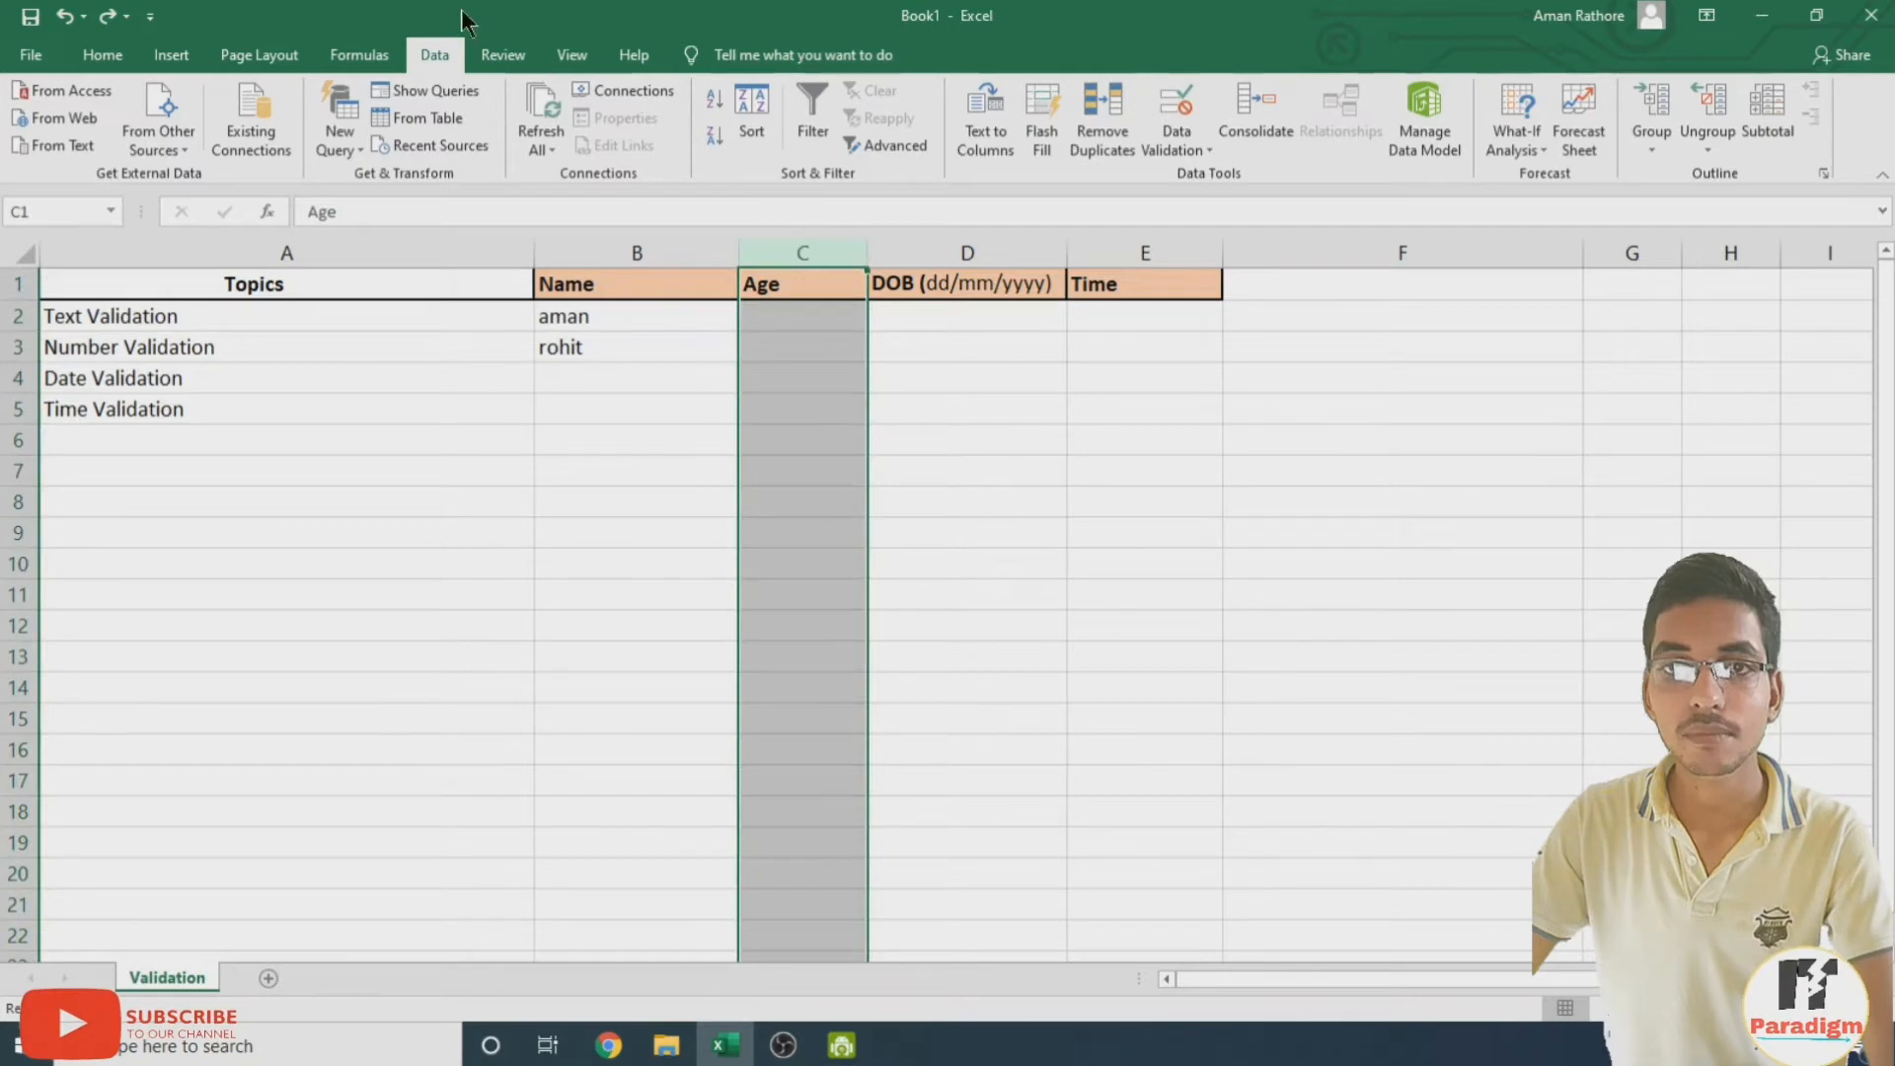
{"action": "left_click", "coordinate": [1183, 148]}
{"action": "left_click", "coordinate": [1228, 175]}
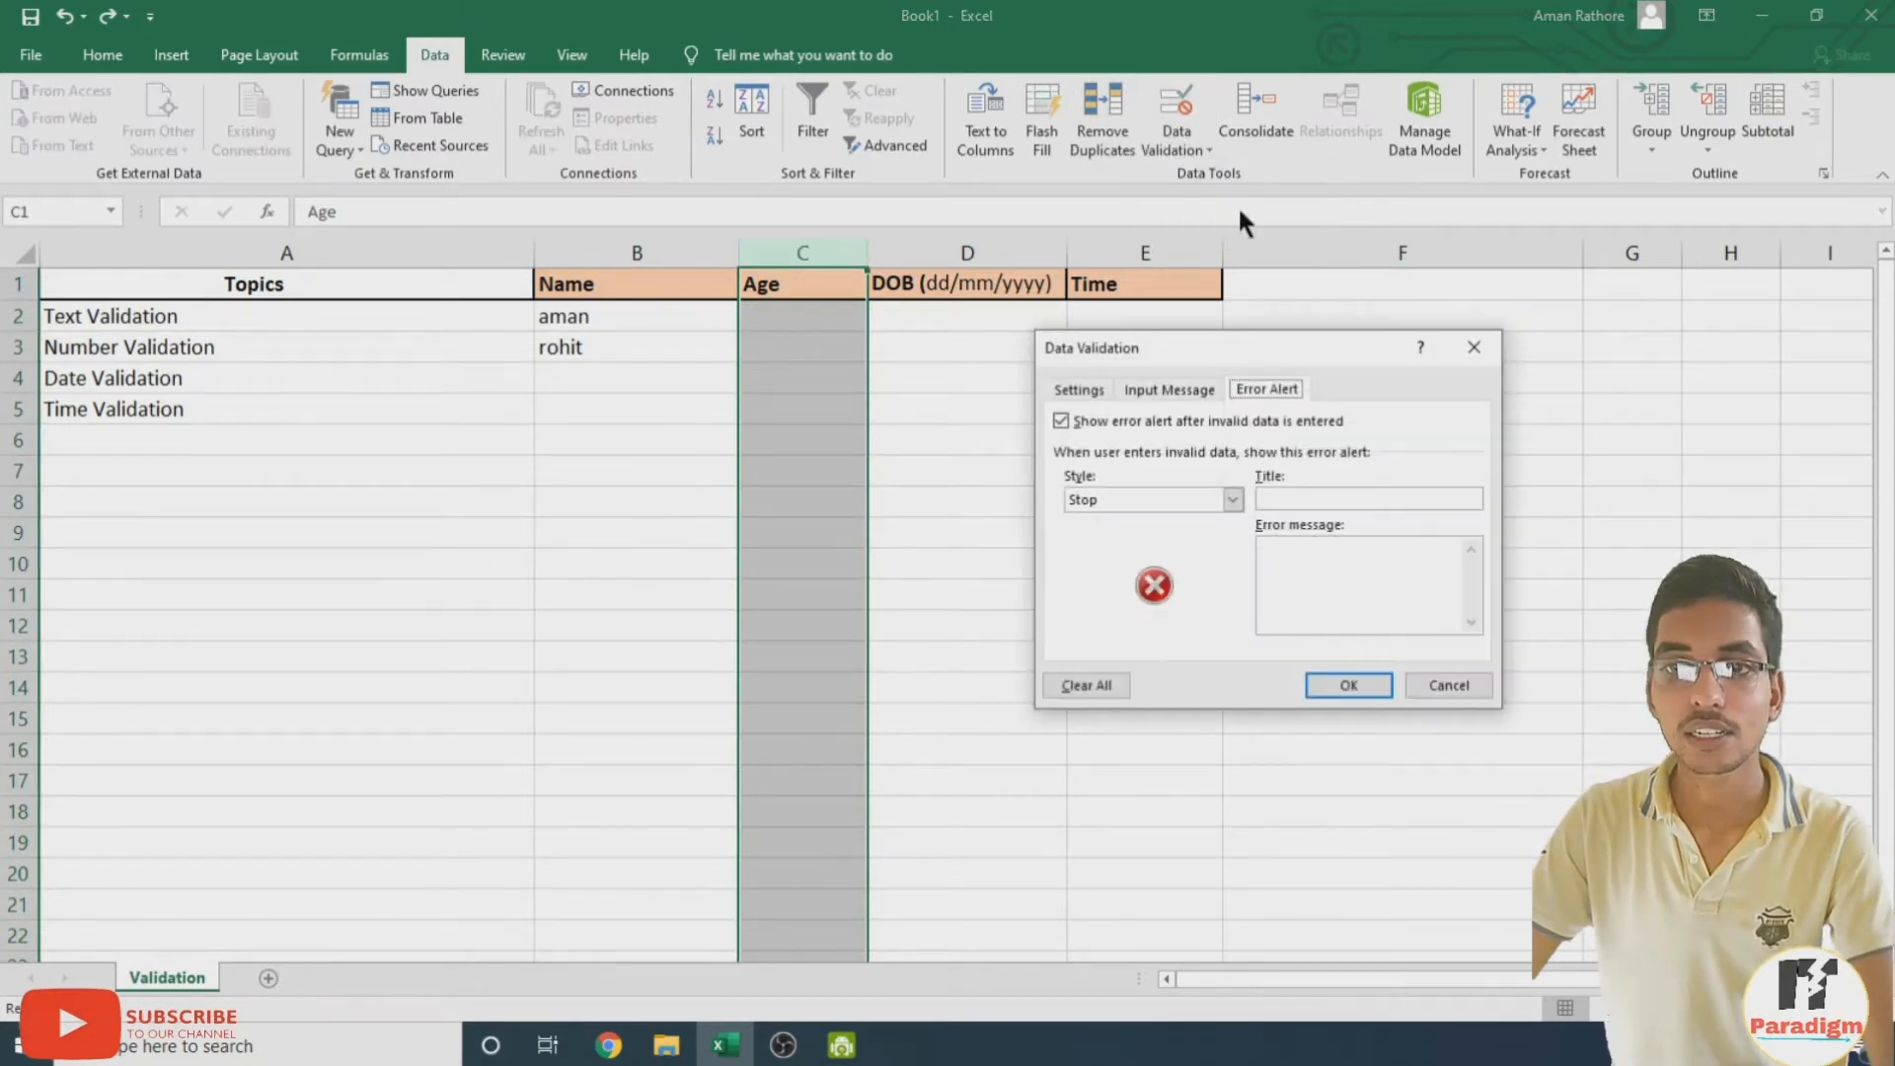
{"action": "left_click_drag", "start_coordinate": [1223, 342], "coordinate": [1173, 345]}
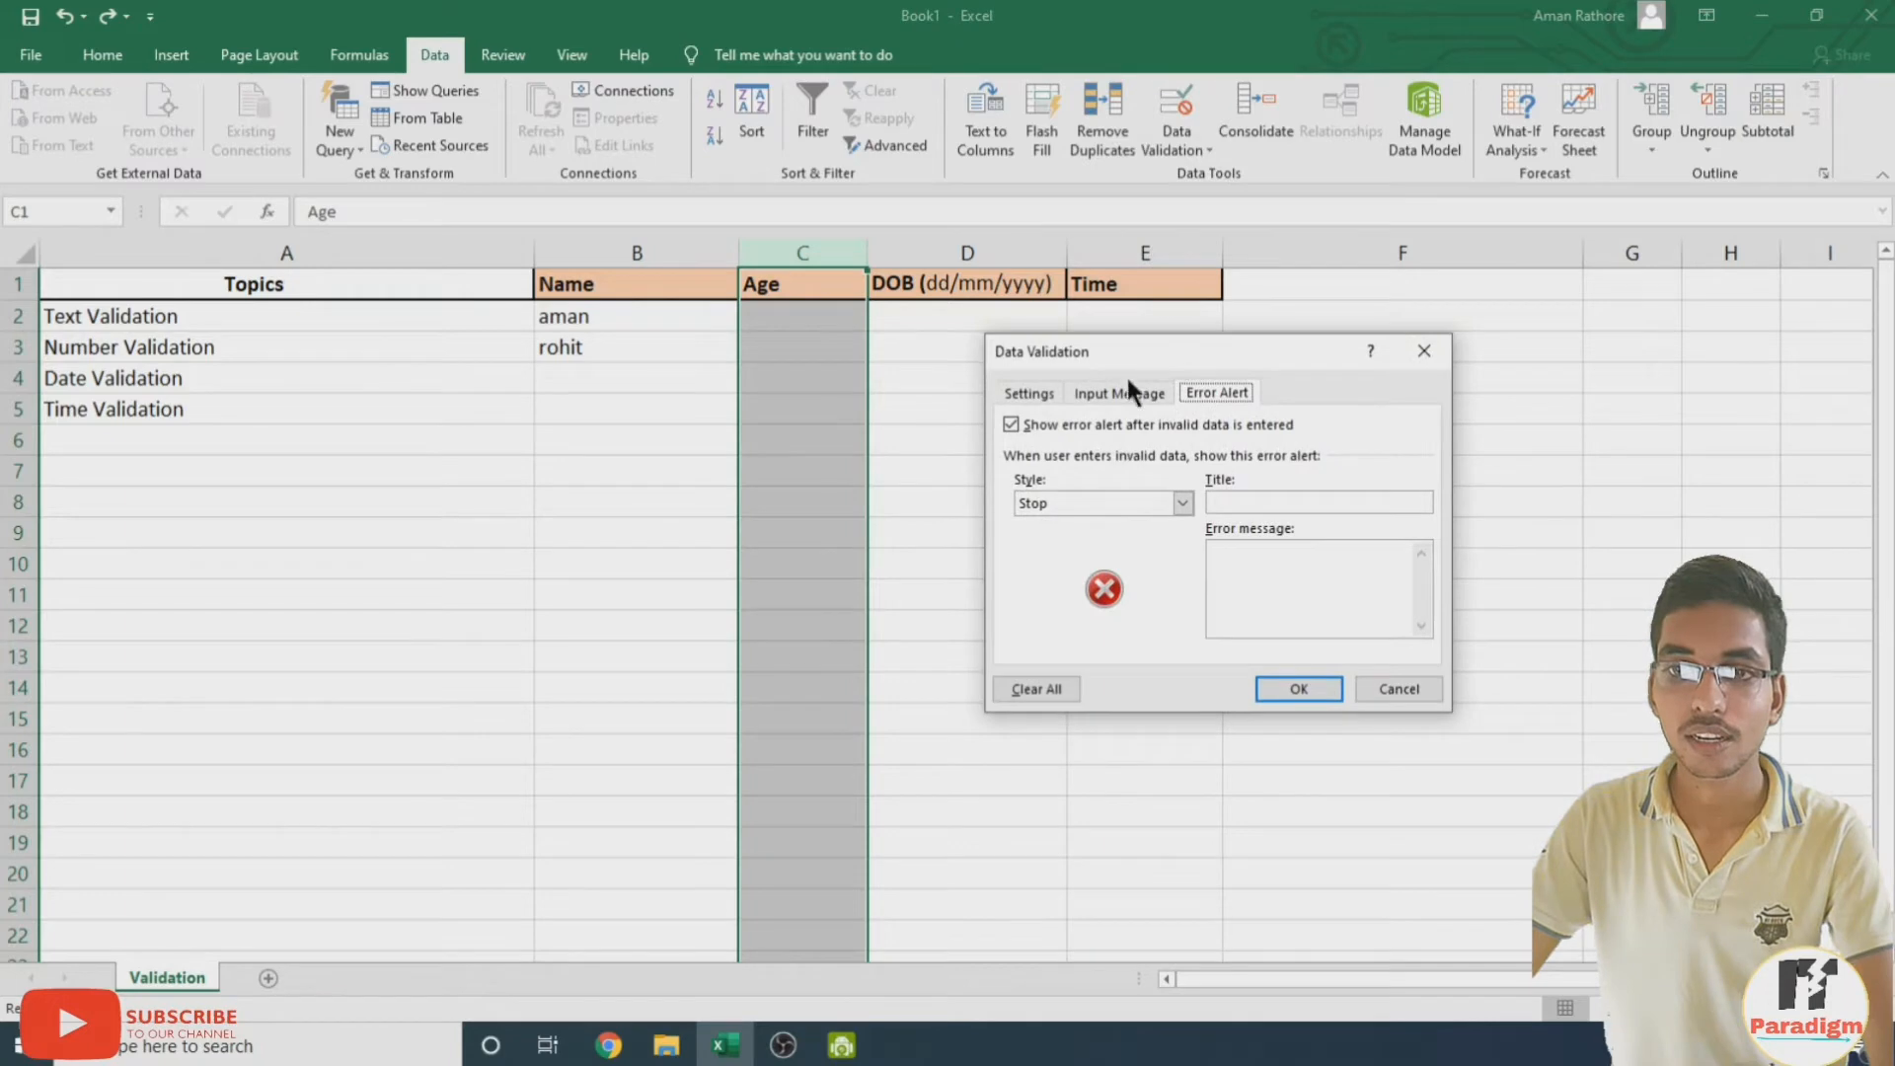
{"action": "left_click", "coordinate": [1026, 395]}
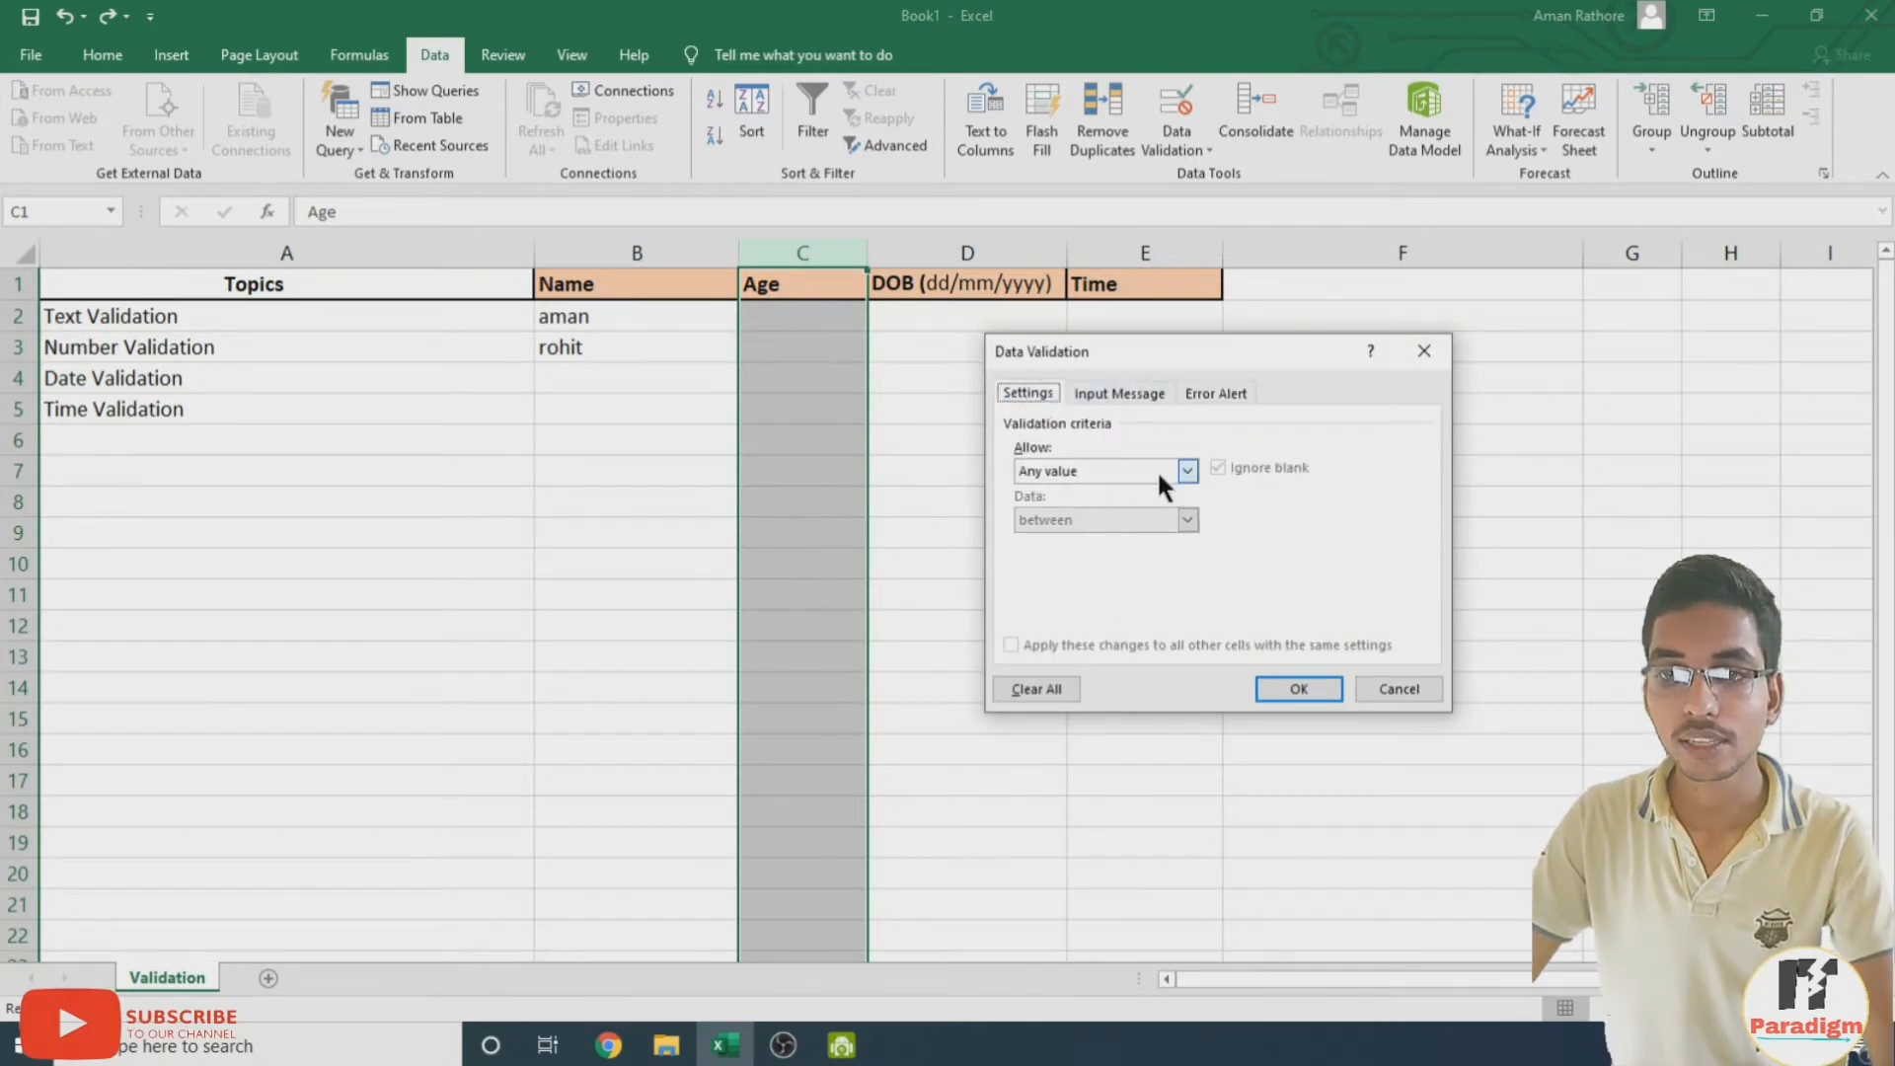
{"action": "left_click", "coordinate": [1185, 469]}
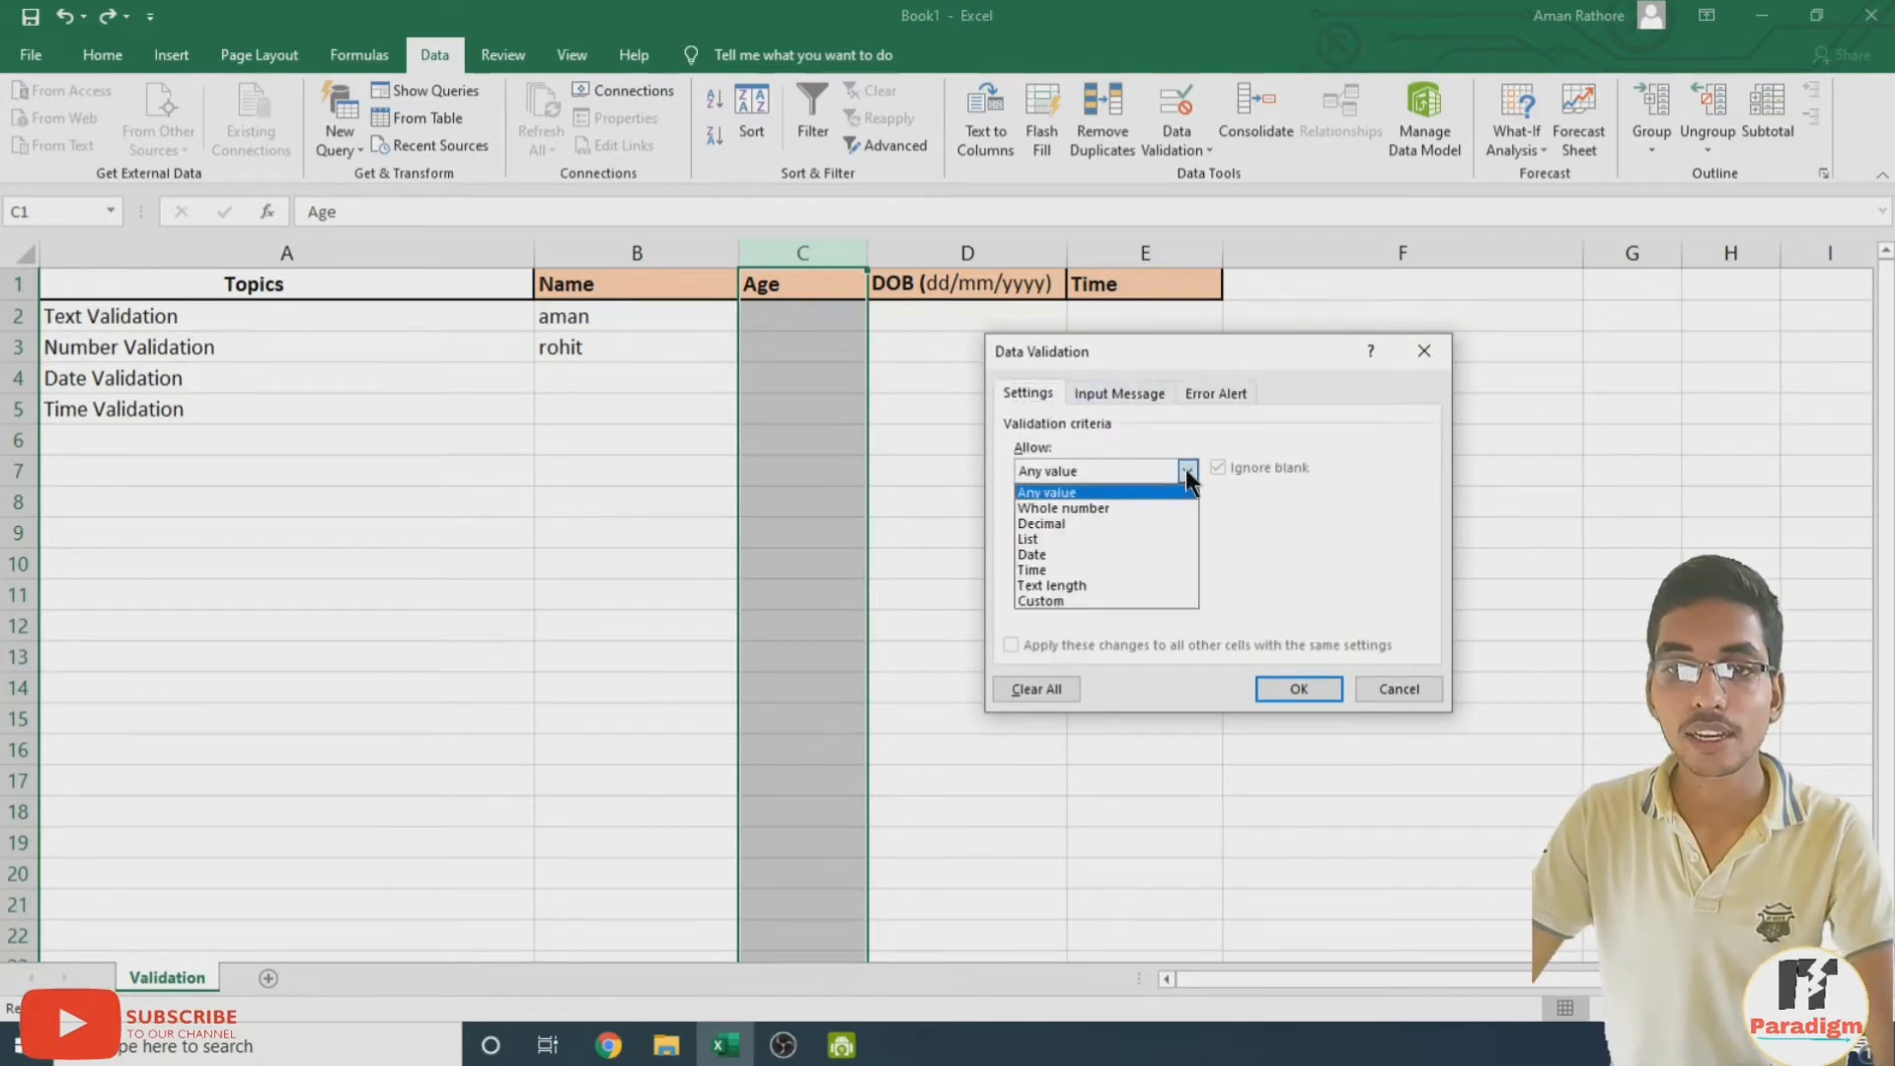
{"action": "left_click", "coordinate": [1105, 506]}
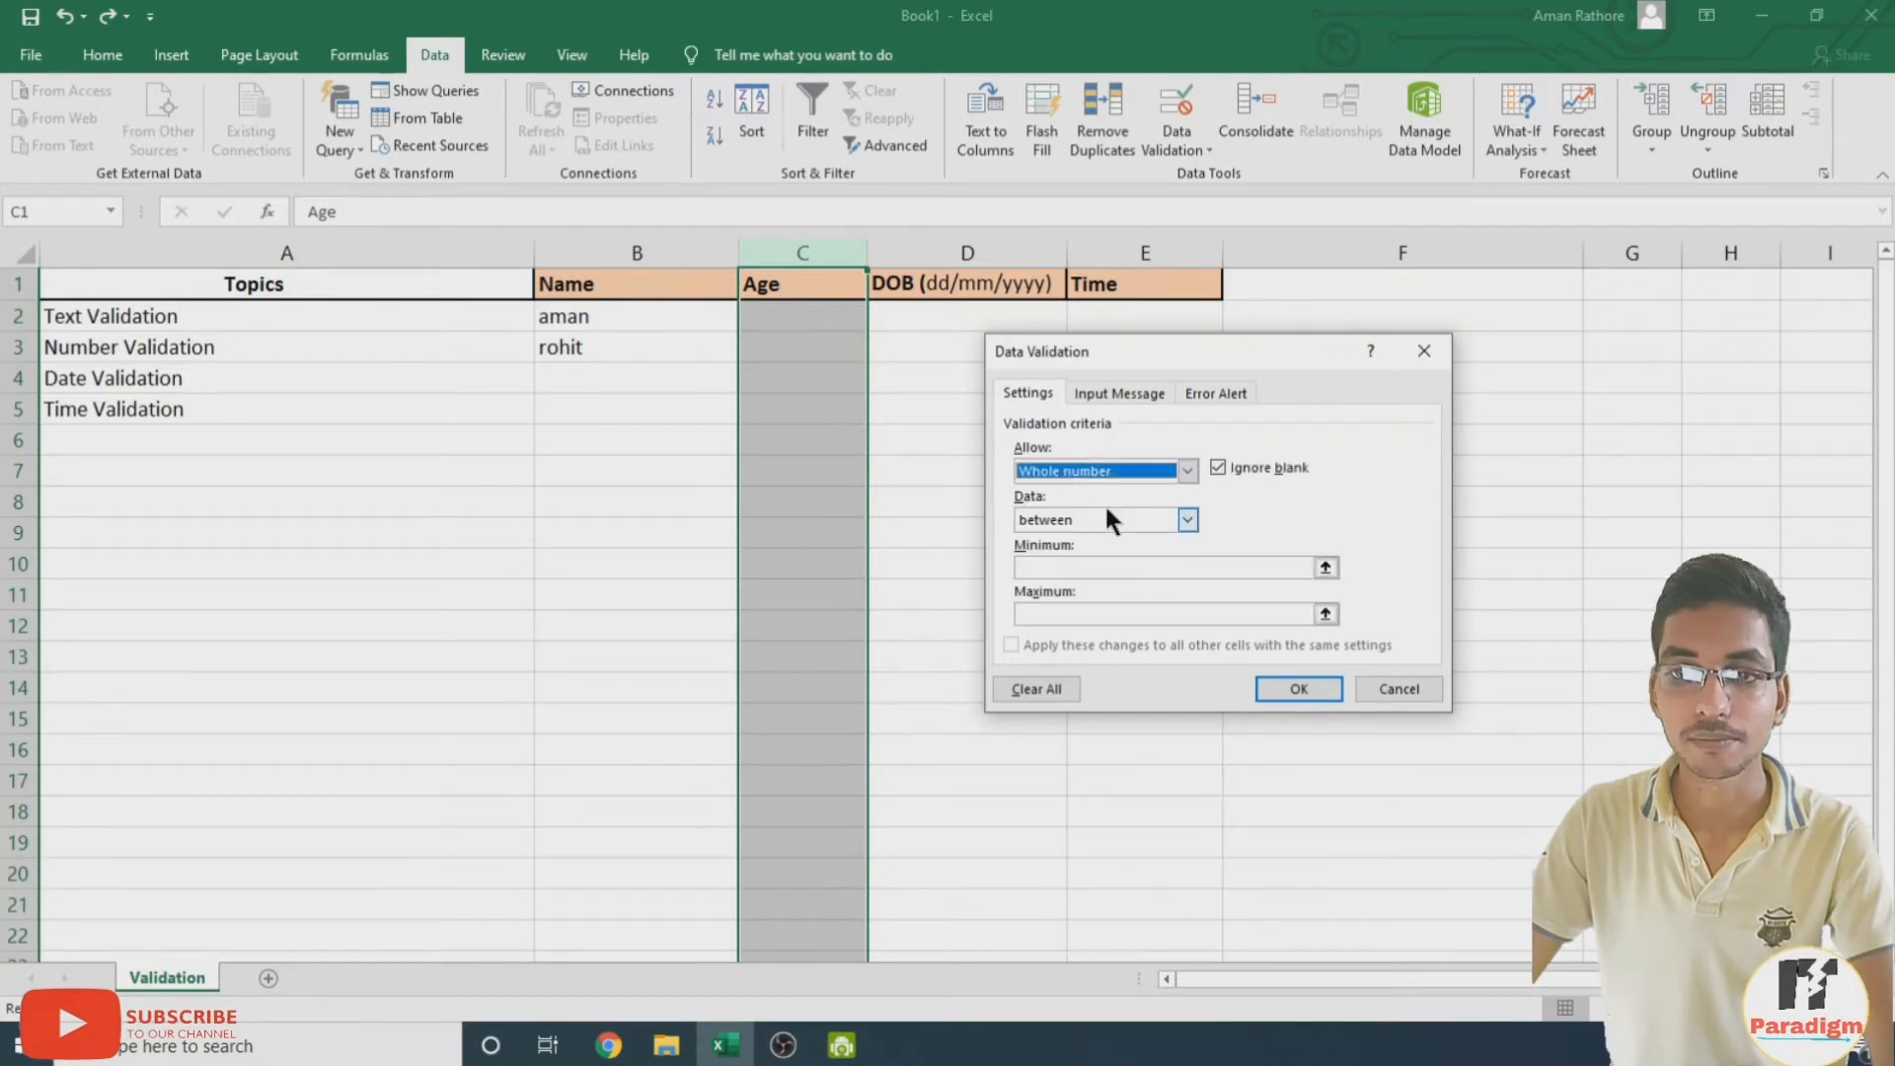
Limit the Age rule to values between a minimum of 18 and a maximum of 30
{"action": "left_click", "coordinate": [1185, 520]}
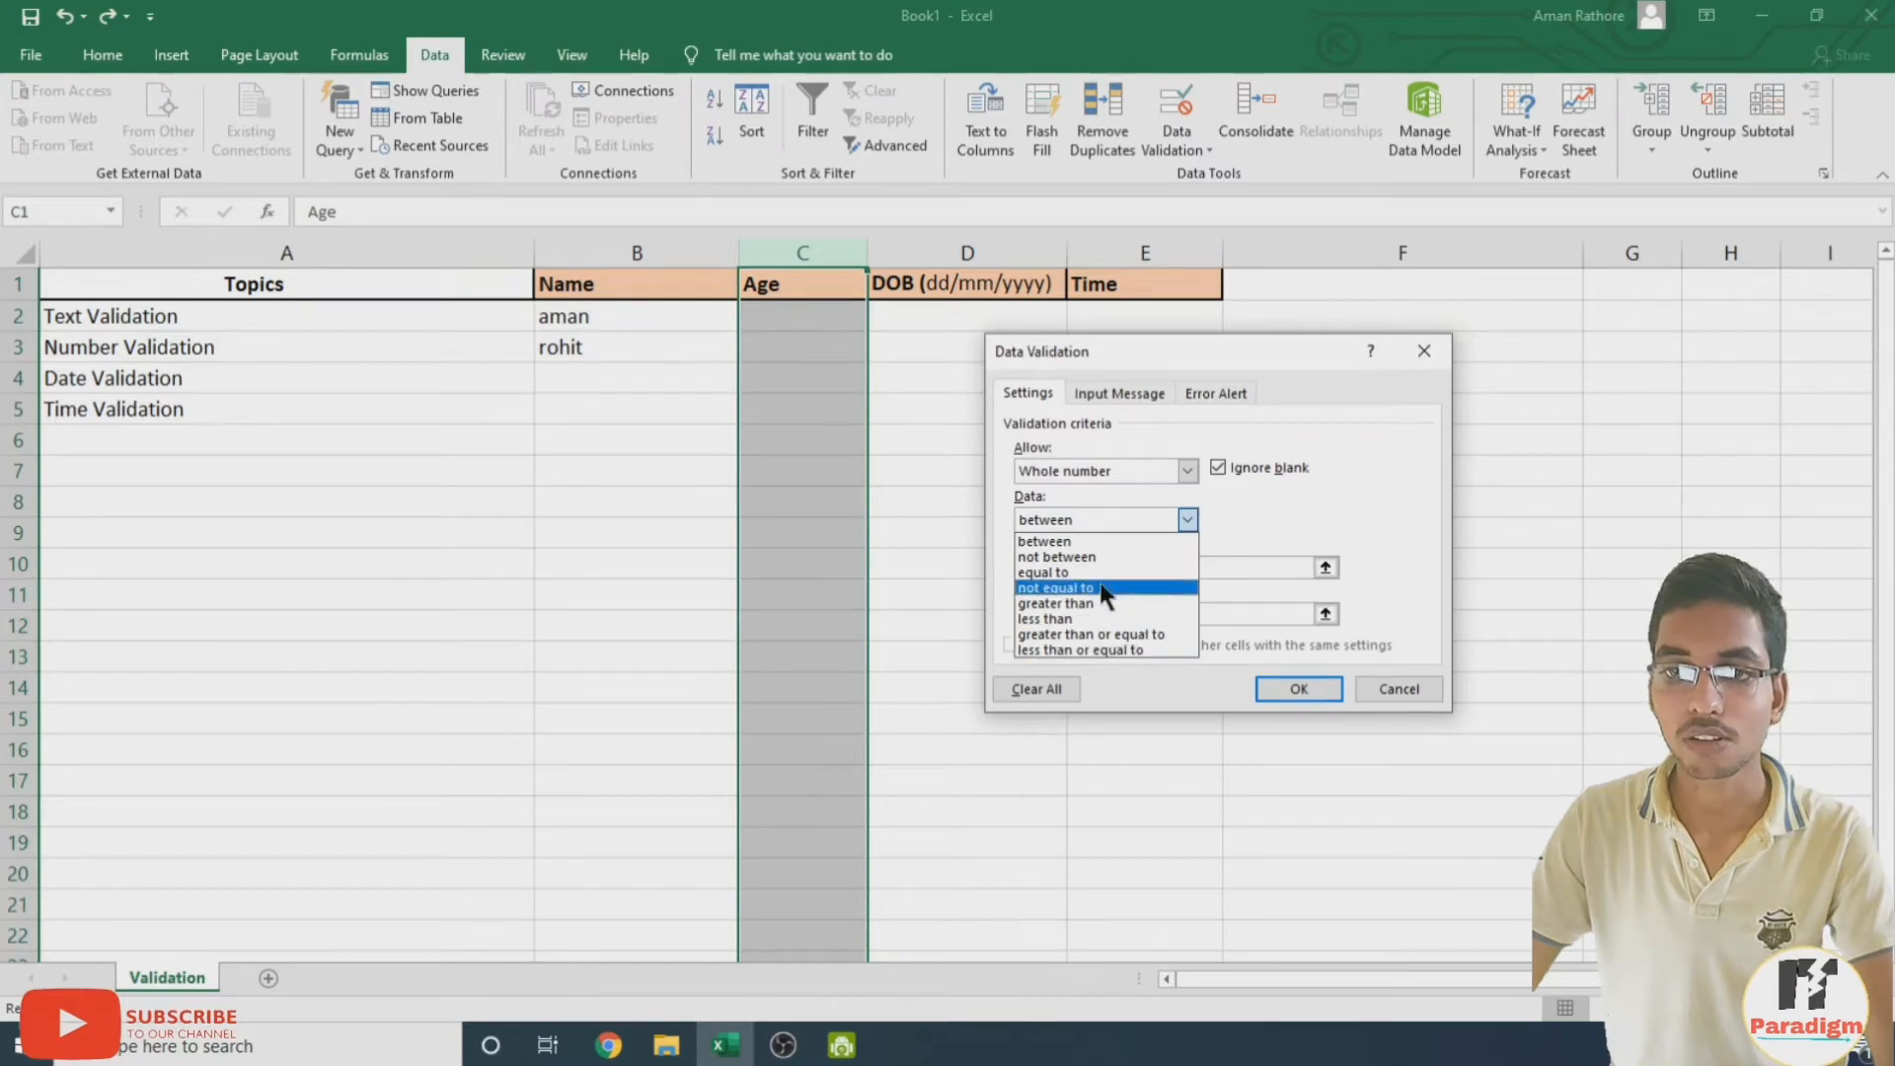
{"action": "left_click", "coordinate": [1128, 541]}
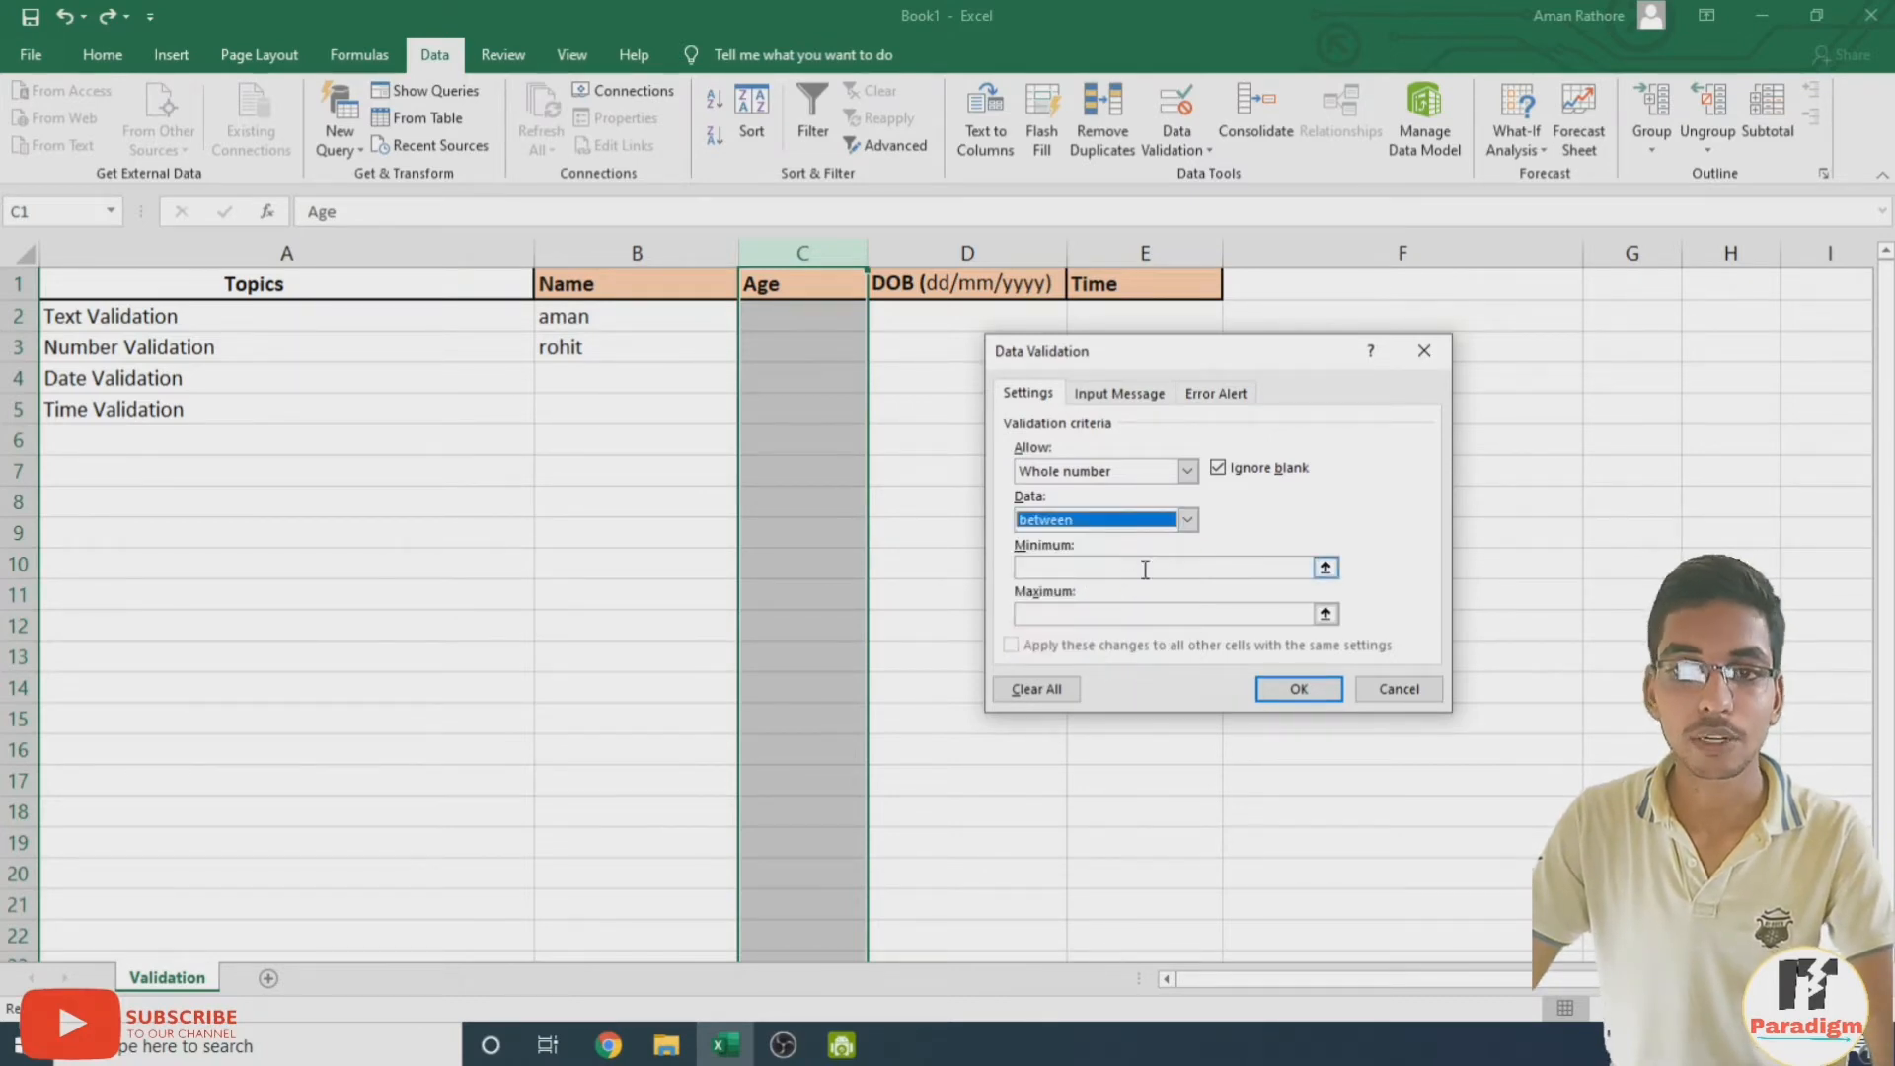
{"action": "left_click", "coordinate": [1135, 568]}
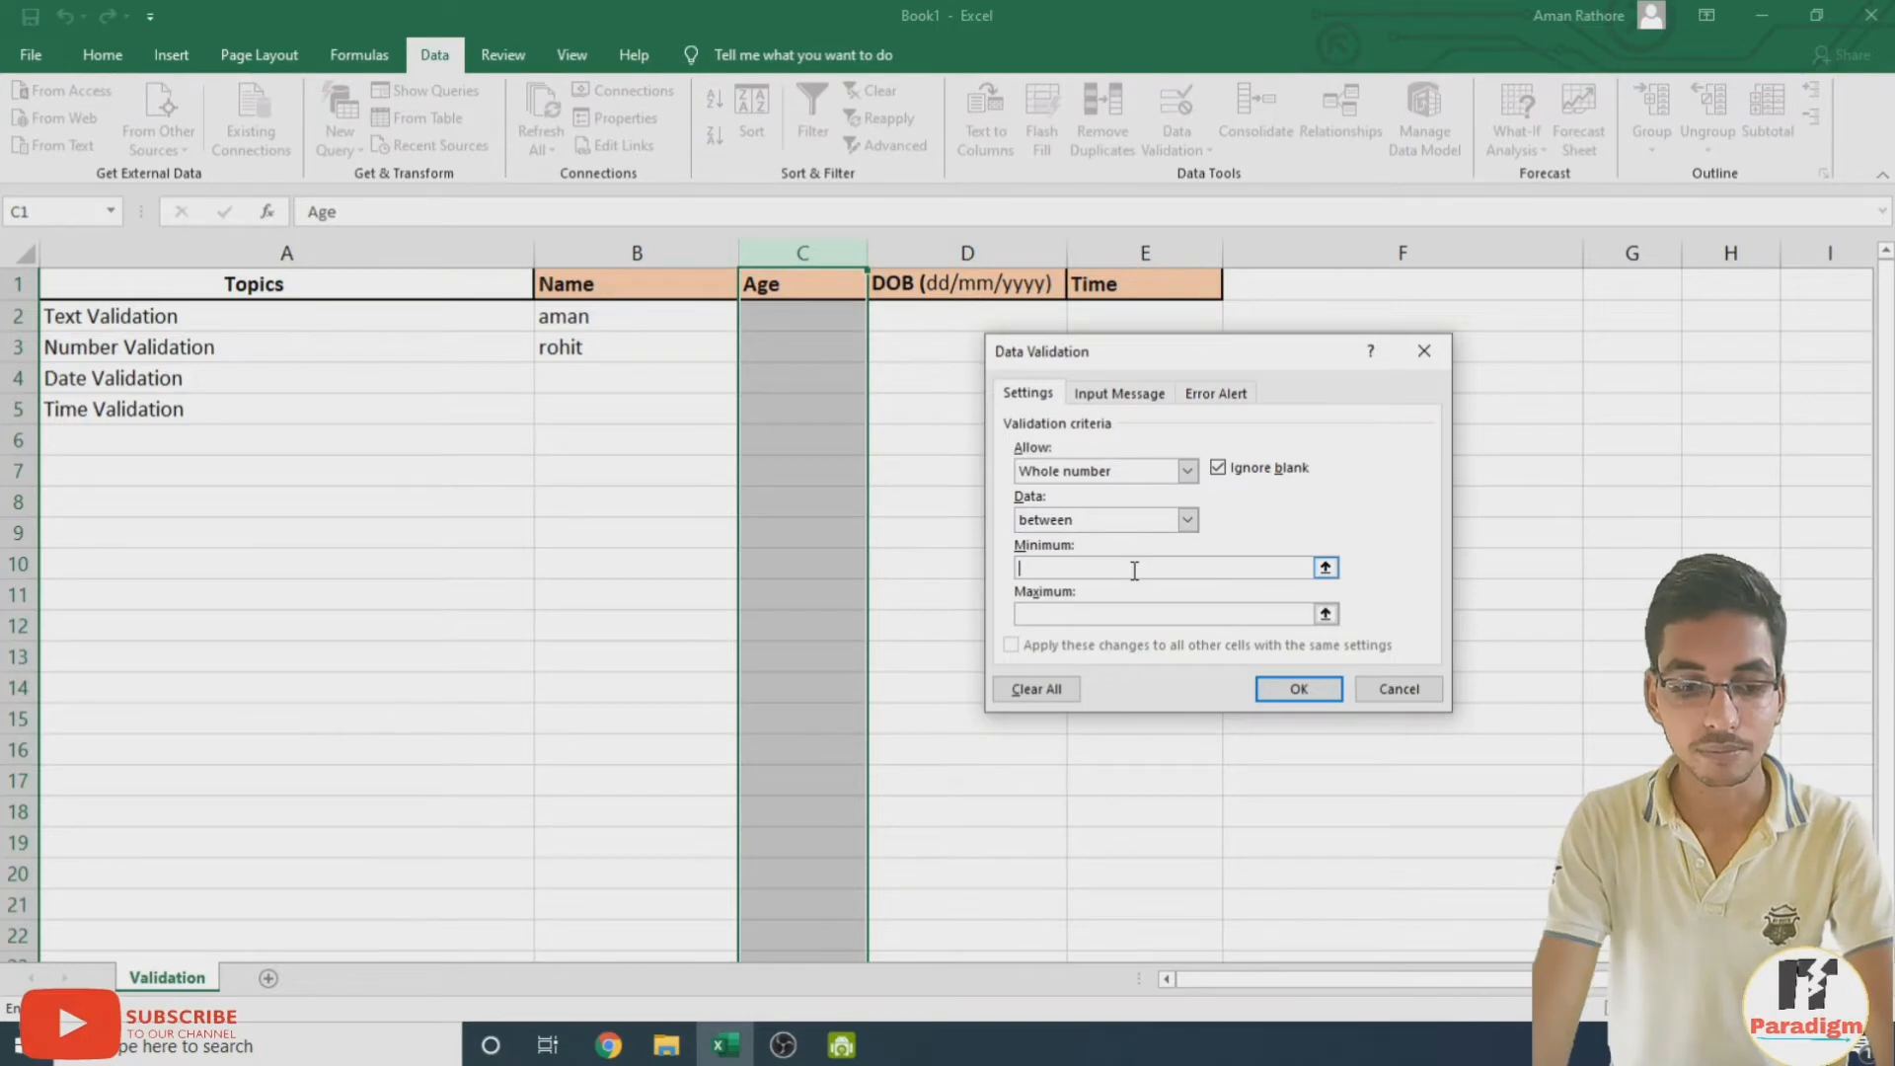
{"action": "type", "text": "18"}
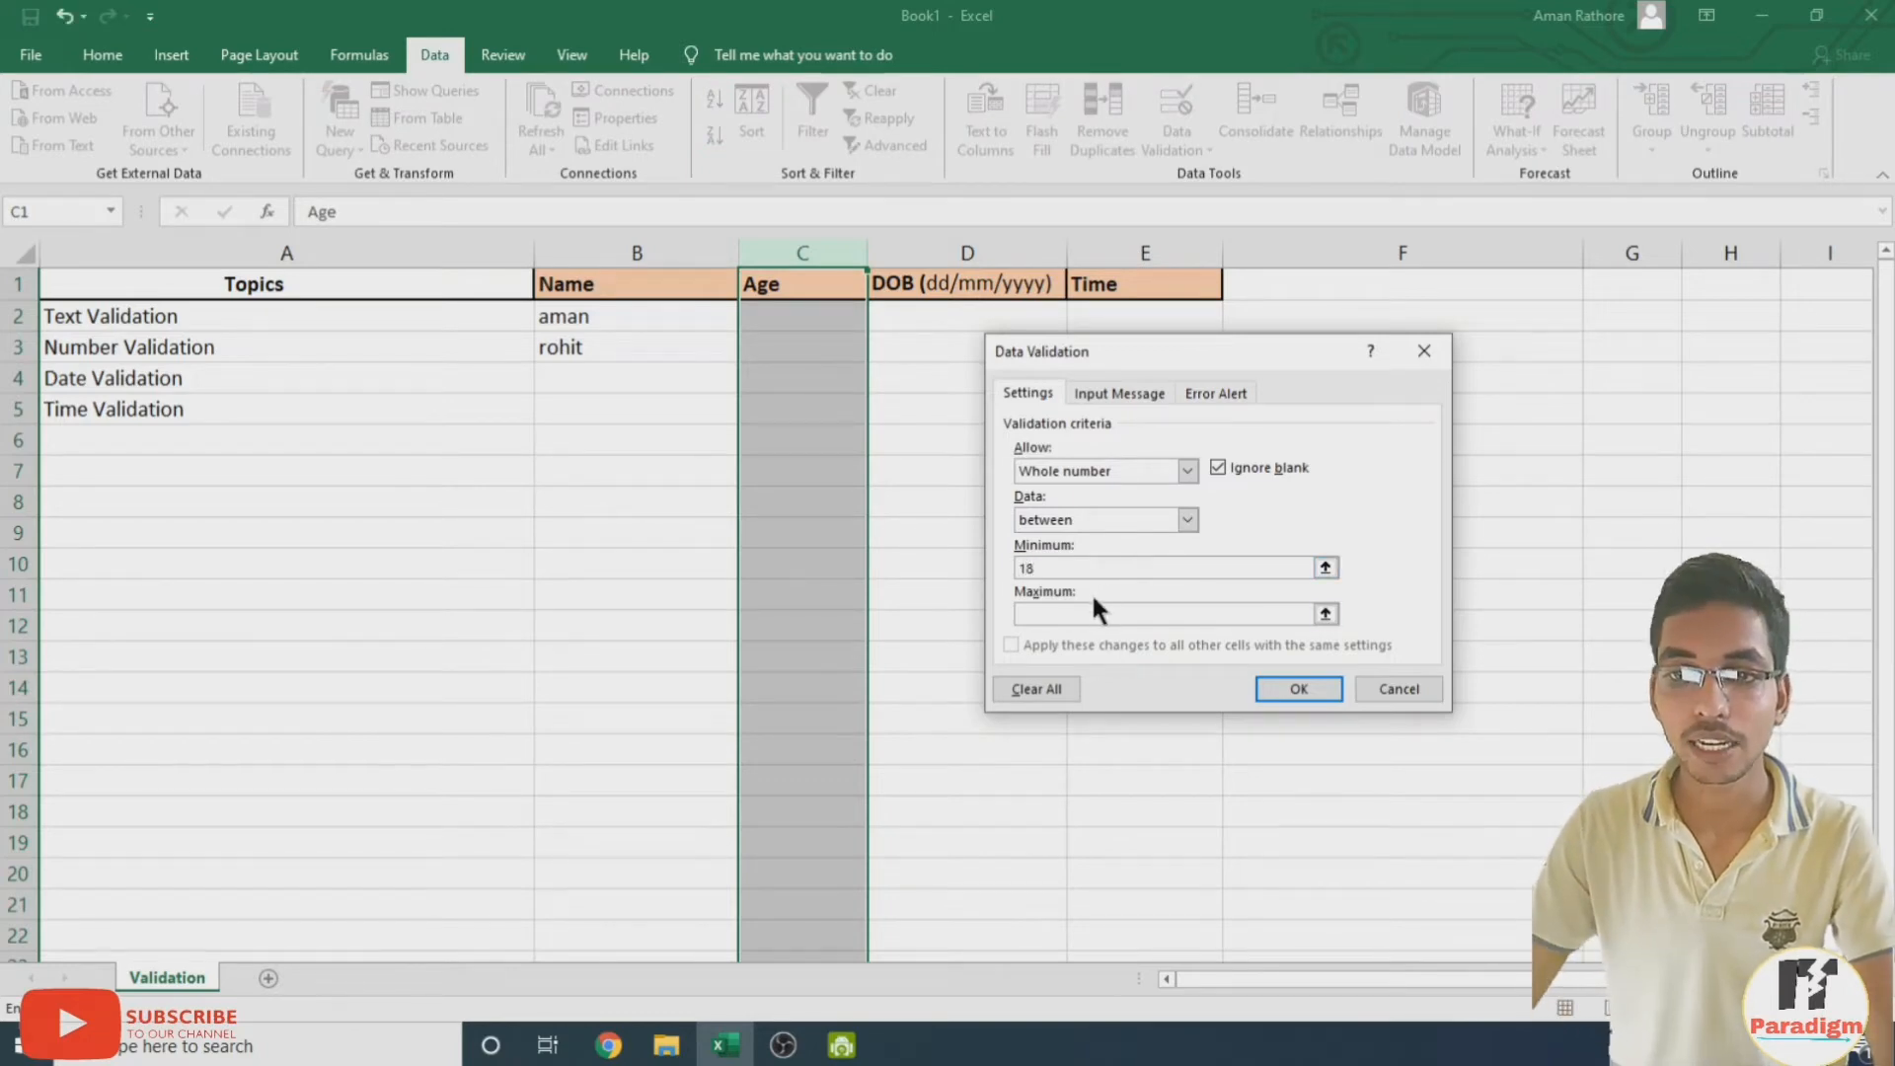
{"action": "left_click", "coordinate": [1092, 612]}
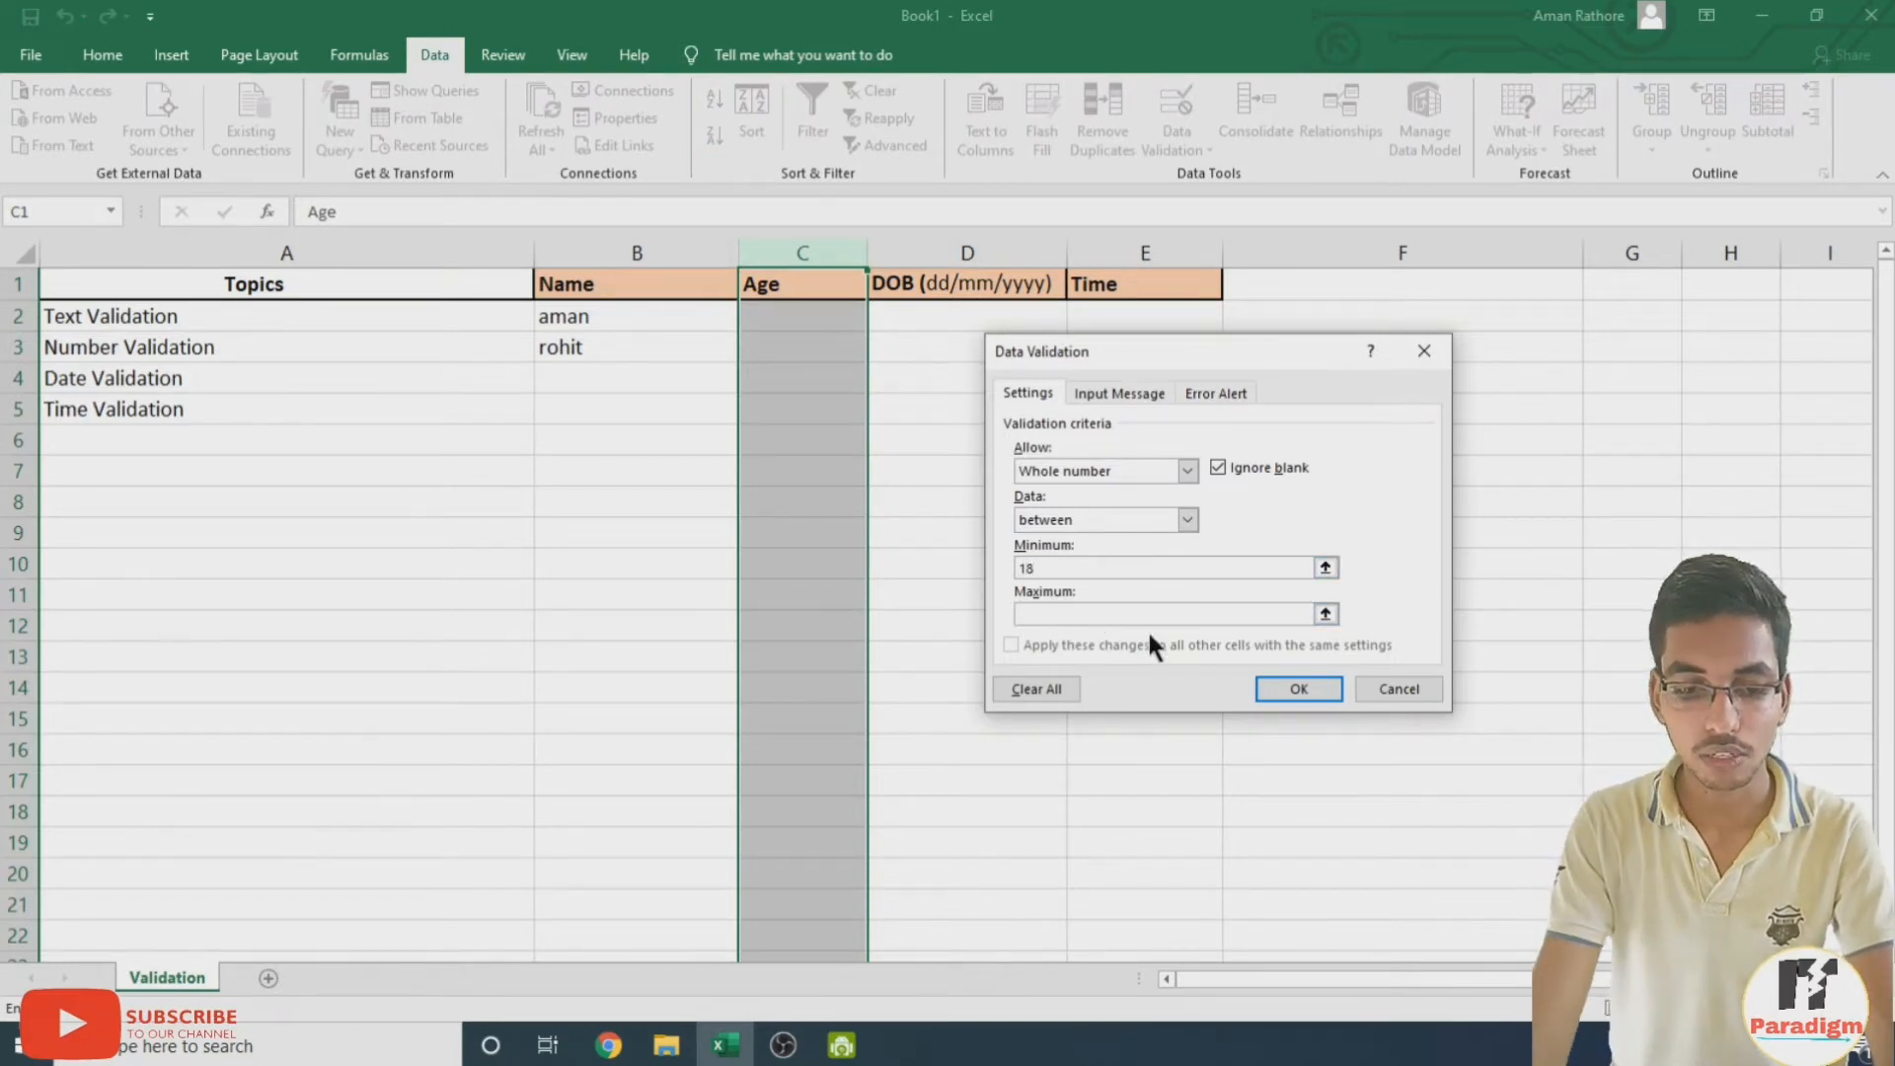
{"action": "type", "text": "30"}
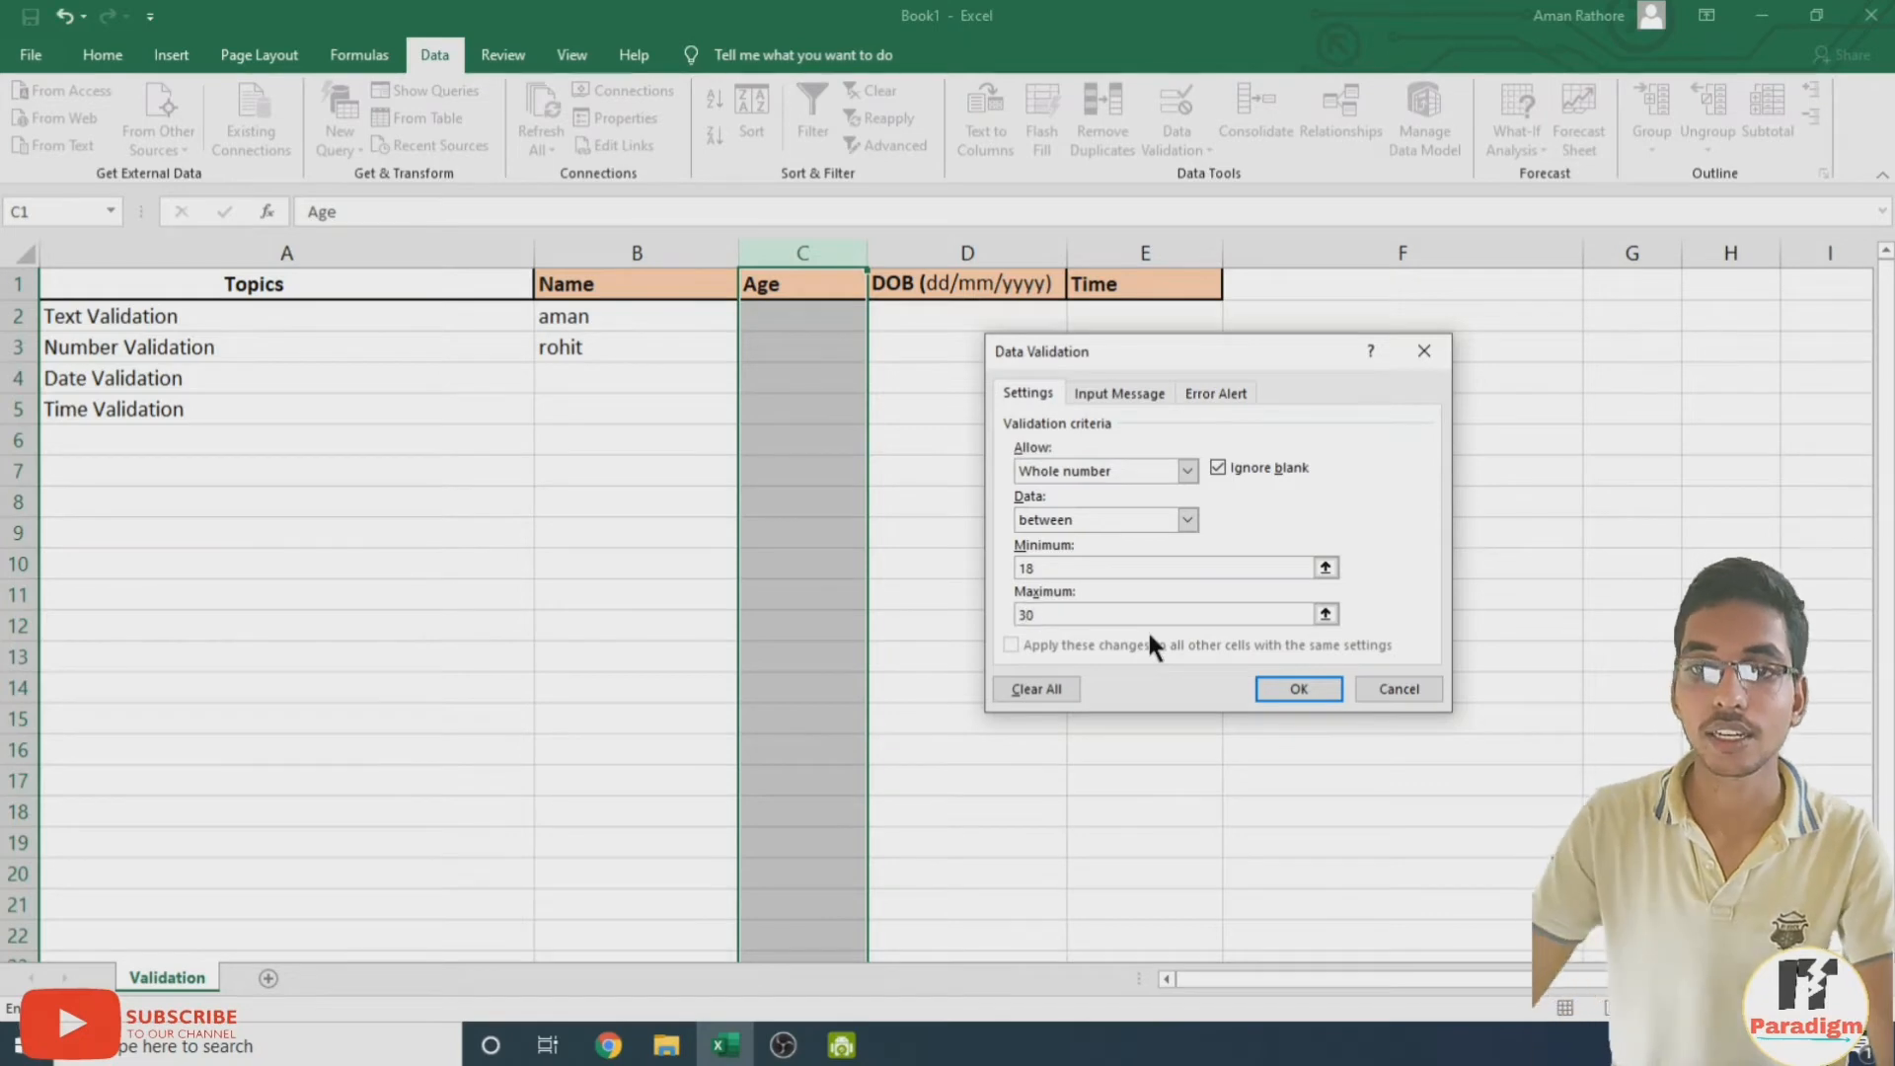
Give the Age rule an input message titled "age" that reads "enter your age"
{"action": "left_click", "coordinate": [1106, 395]}
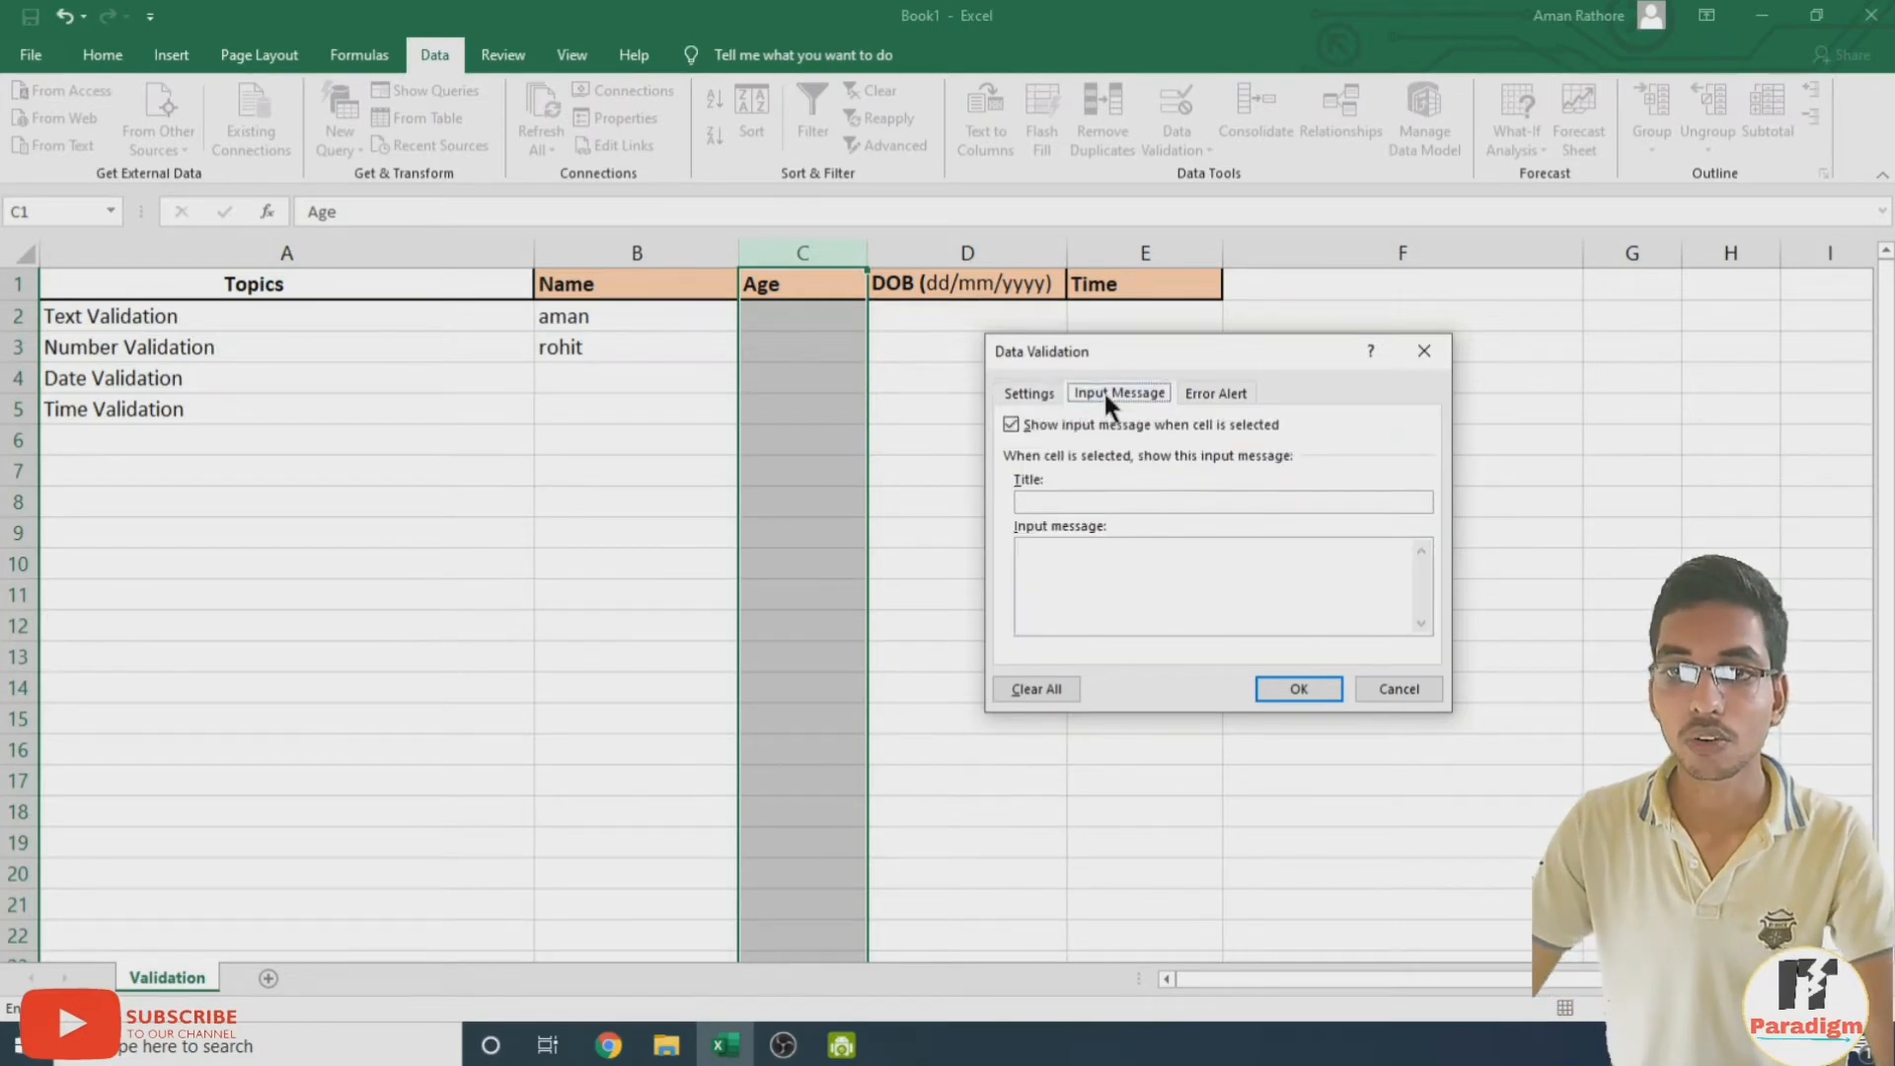
{"action": "left_click", "coordinate": [1086, 500]}
{"action": "type", "text": "age"}
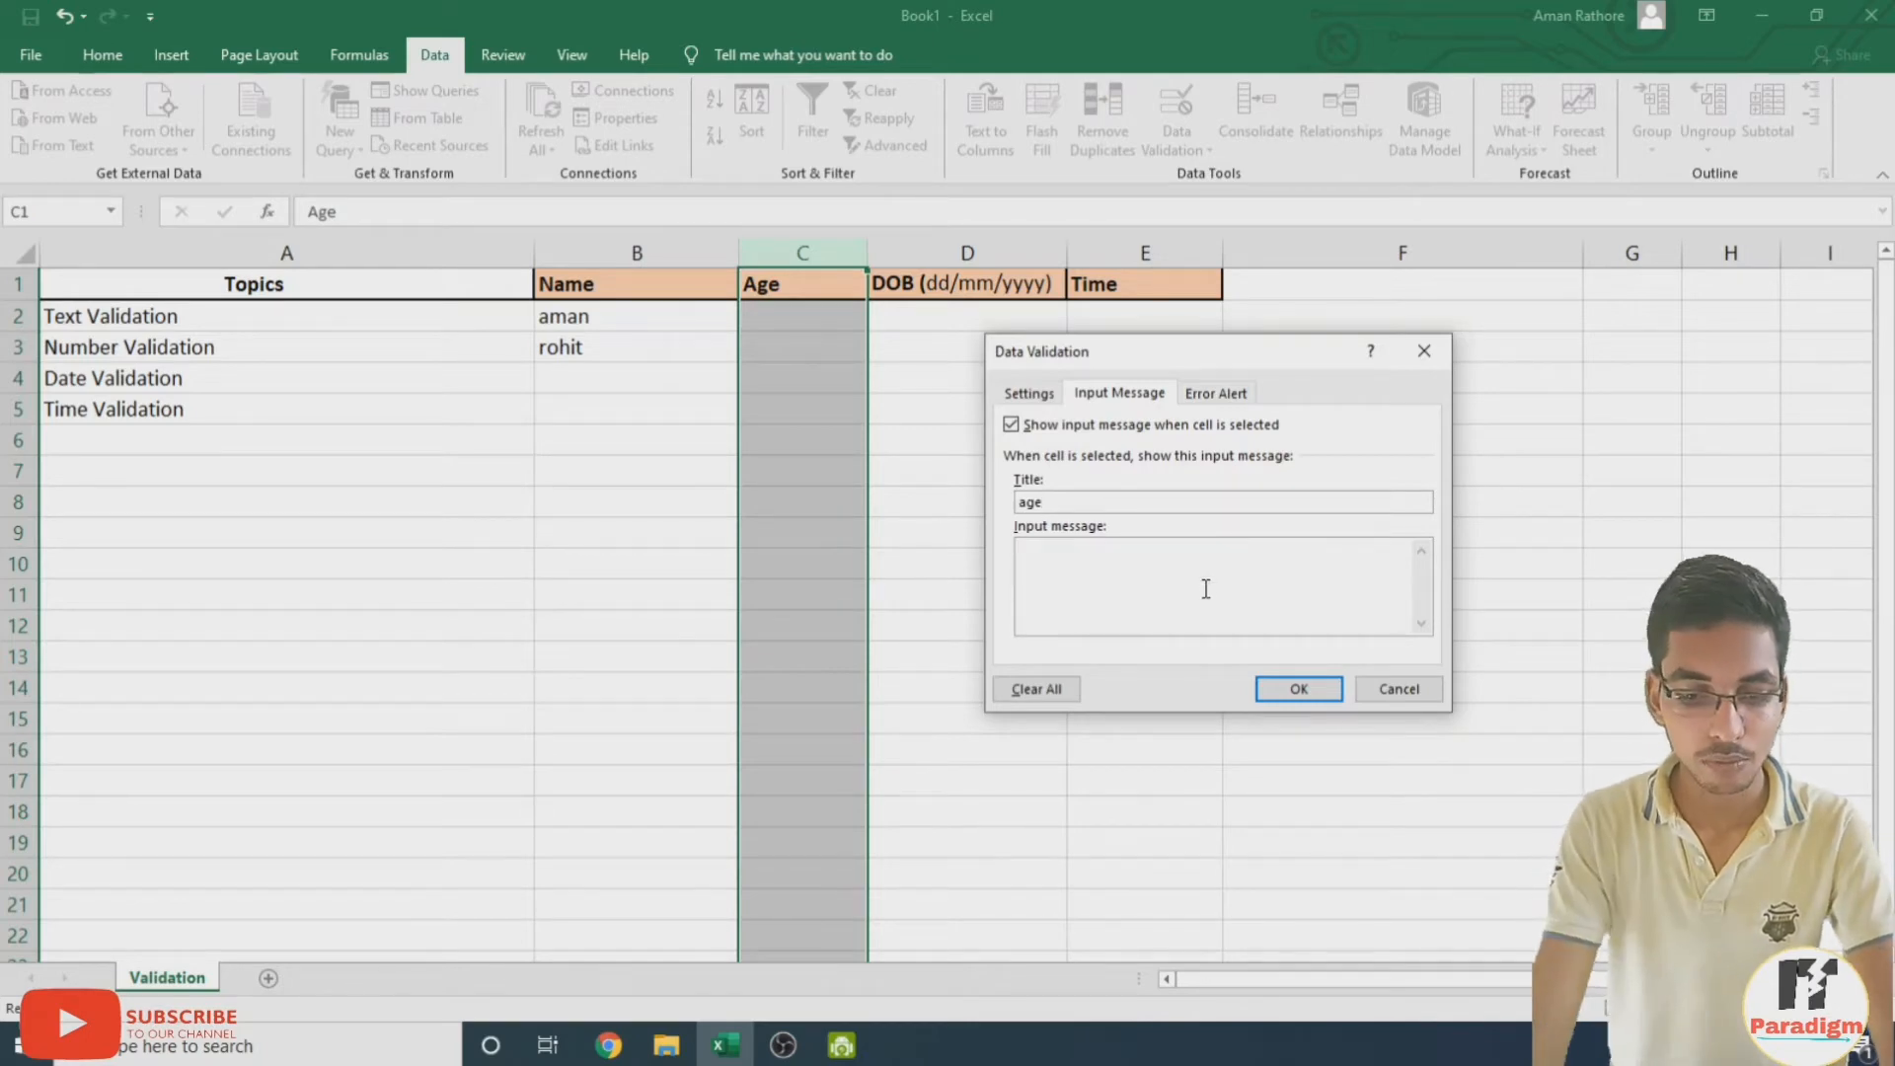
{"action": "type", "text": "enter yout"}
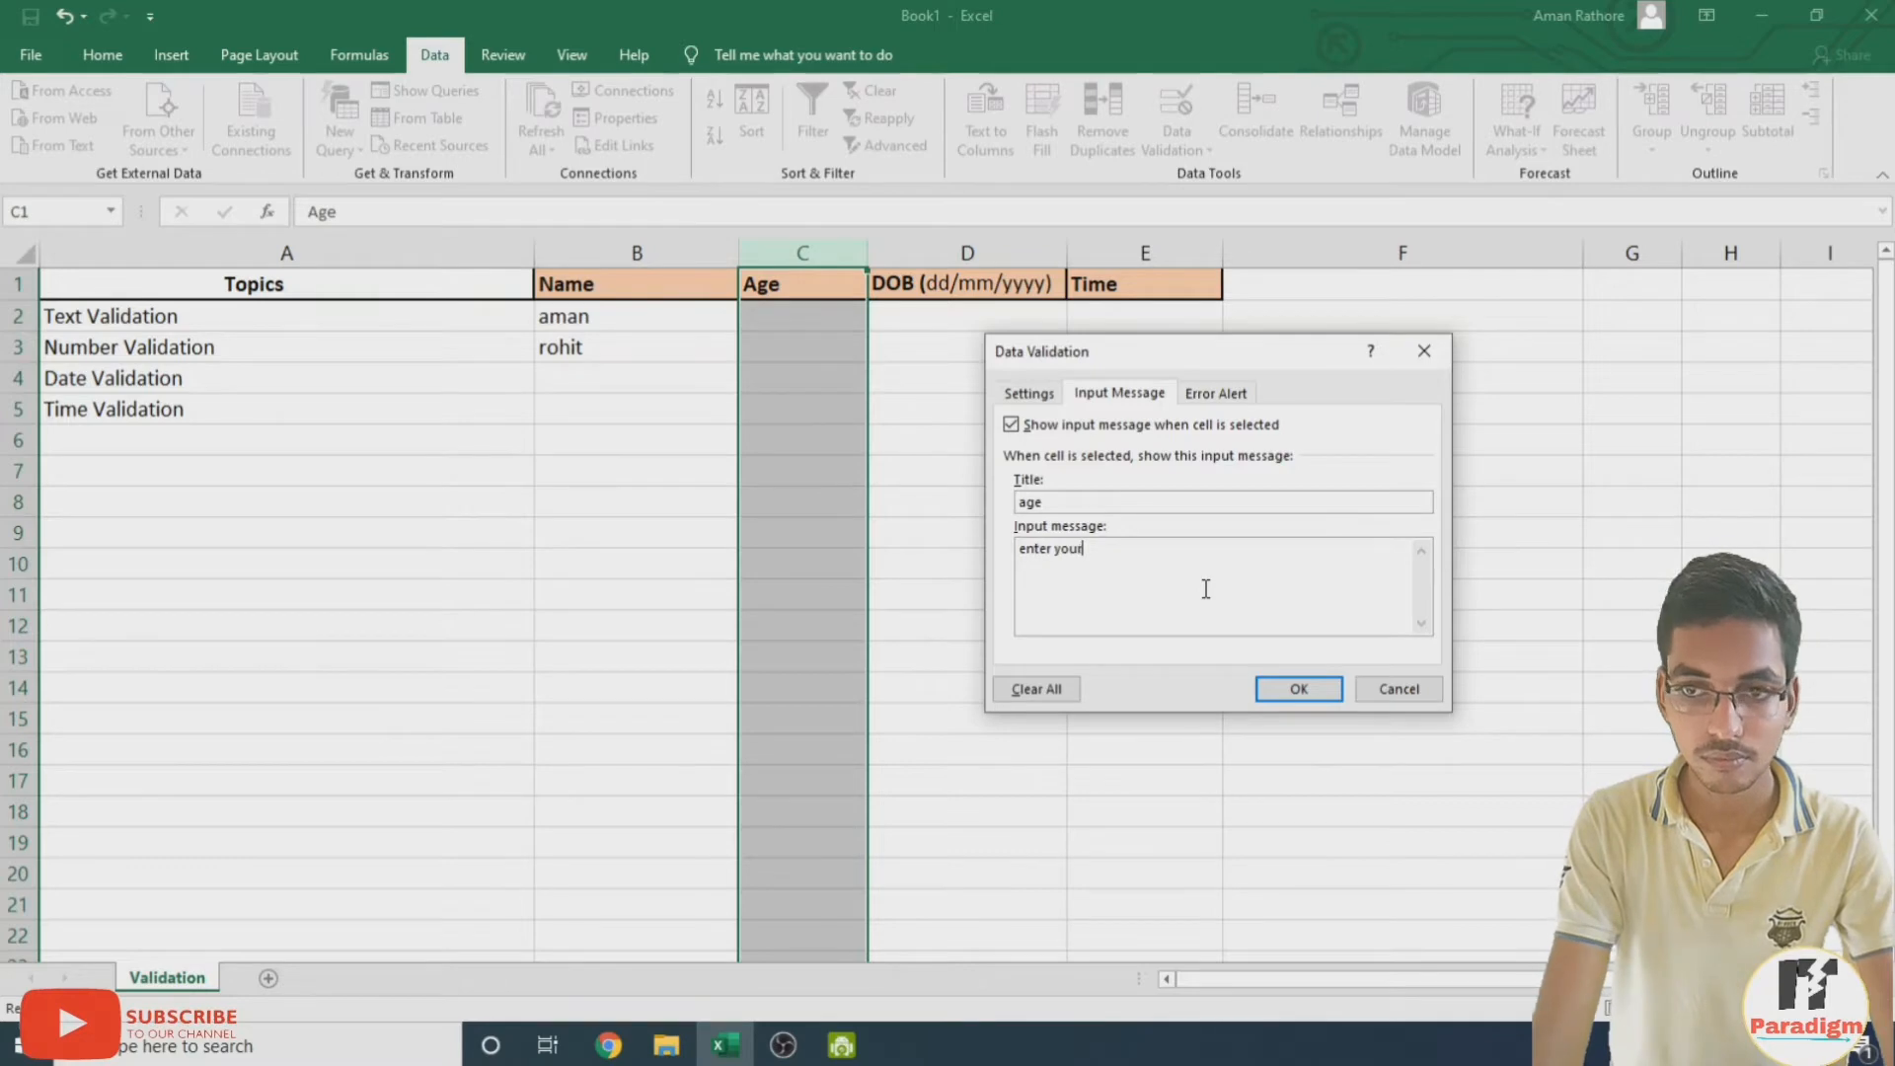
{"action": "key", "text": "BackSpace"}
{"action": "type", "text": "r age"}
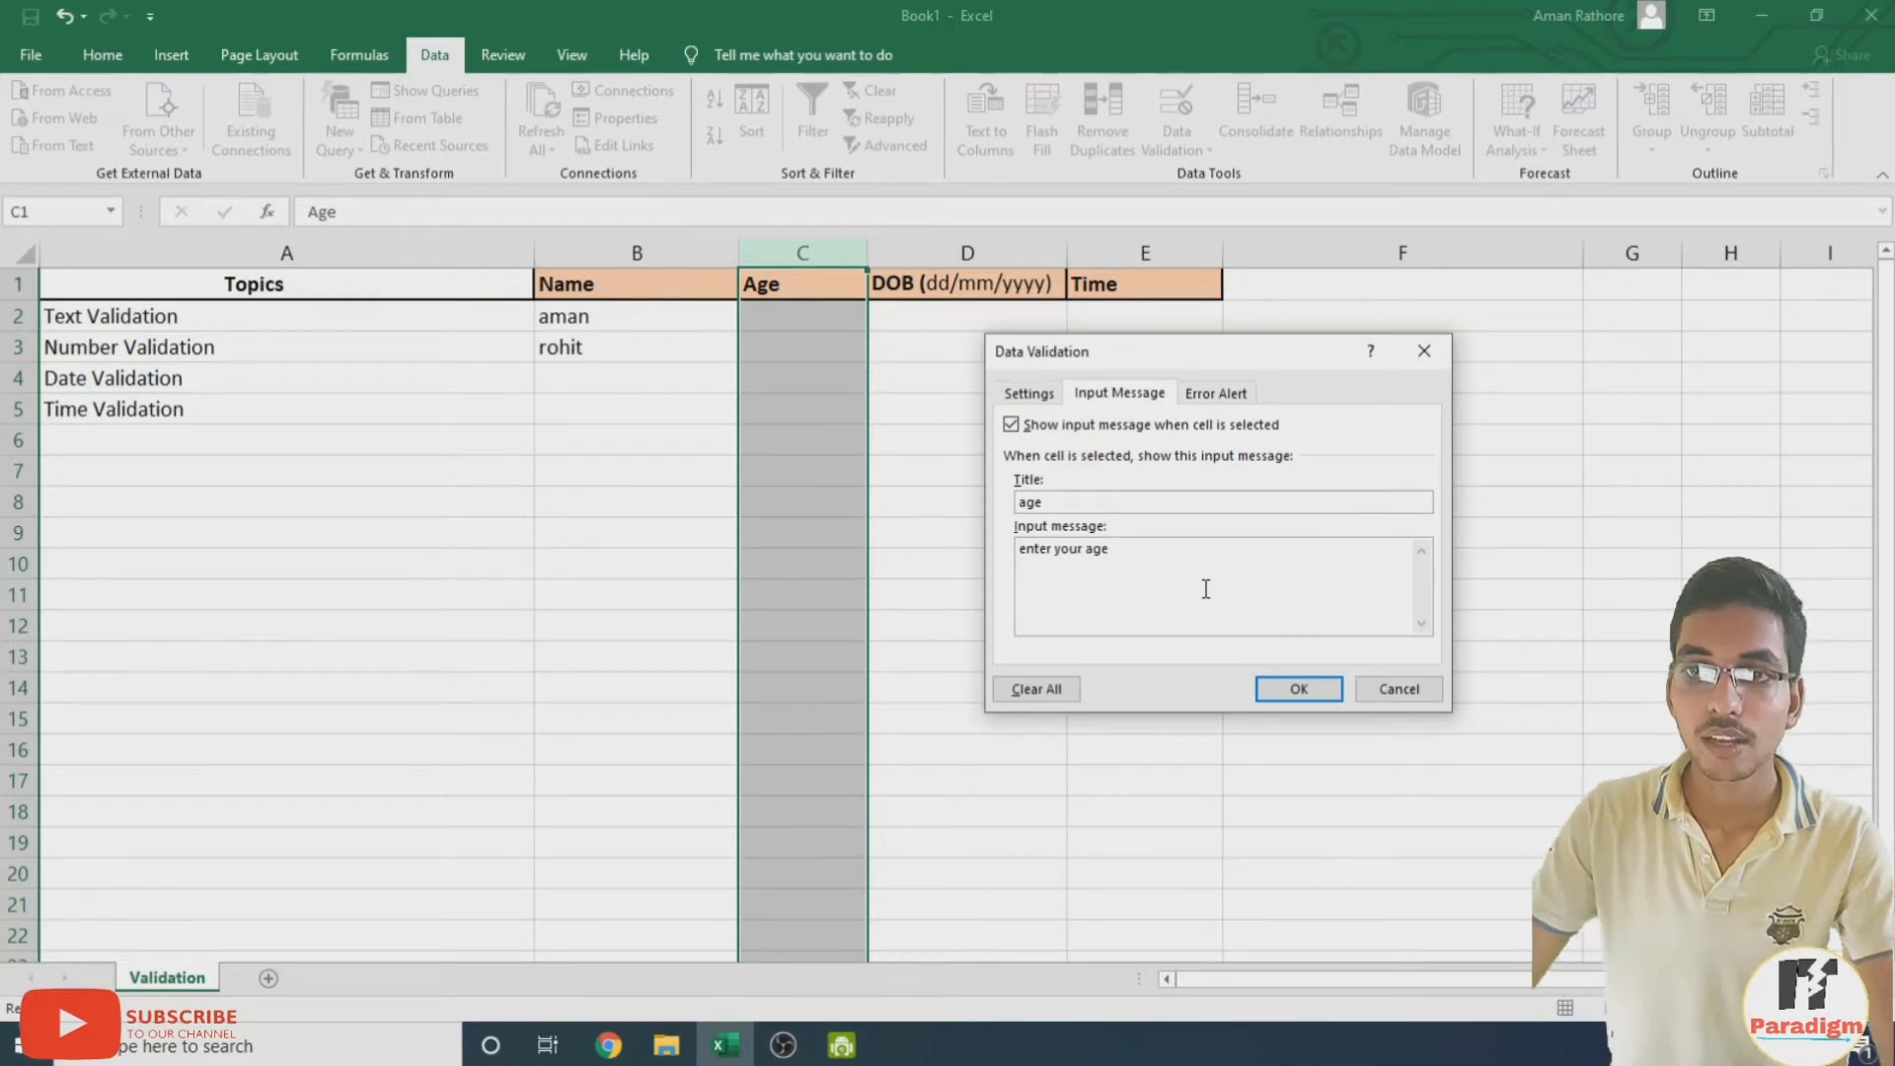
Try the Warning error alert style for the Age rule and return the style to Stop
{"action": "left_click", "coordinate": [1216, 392]}
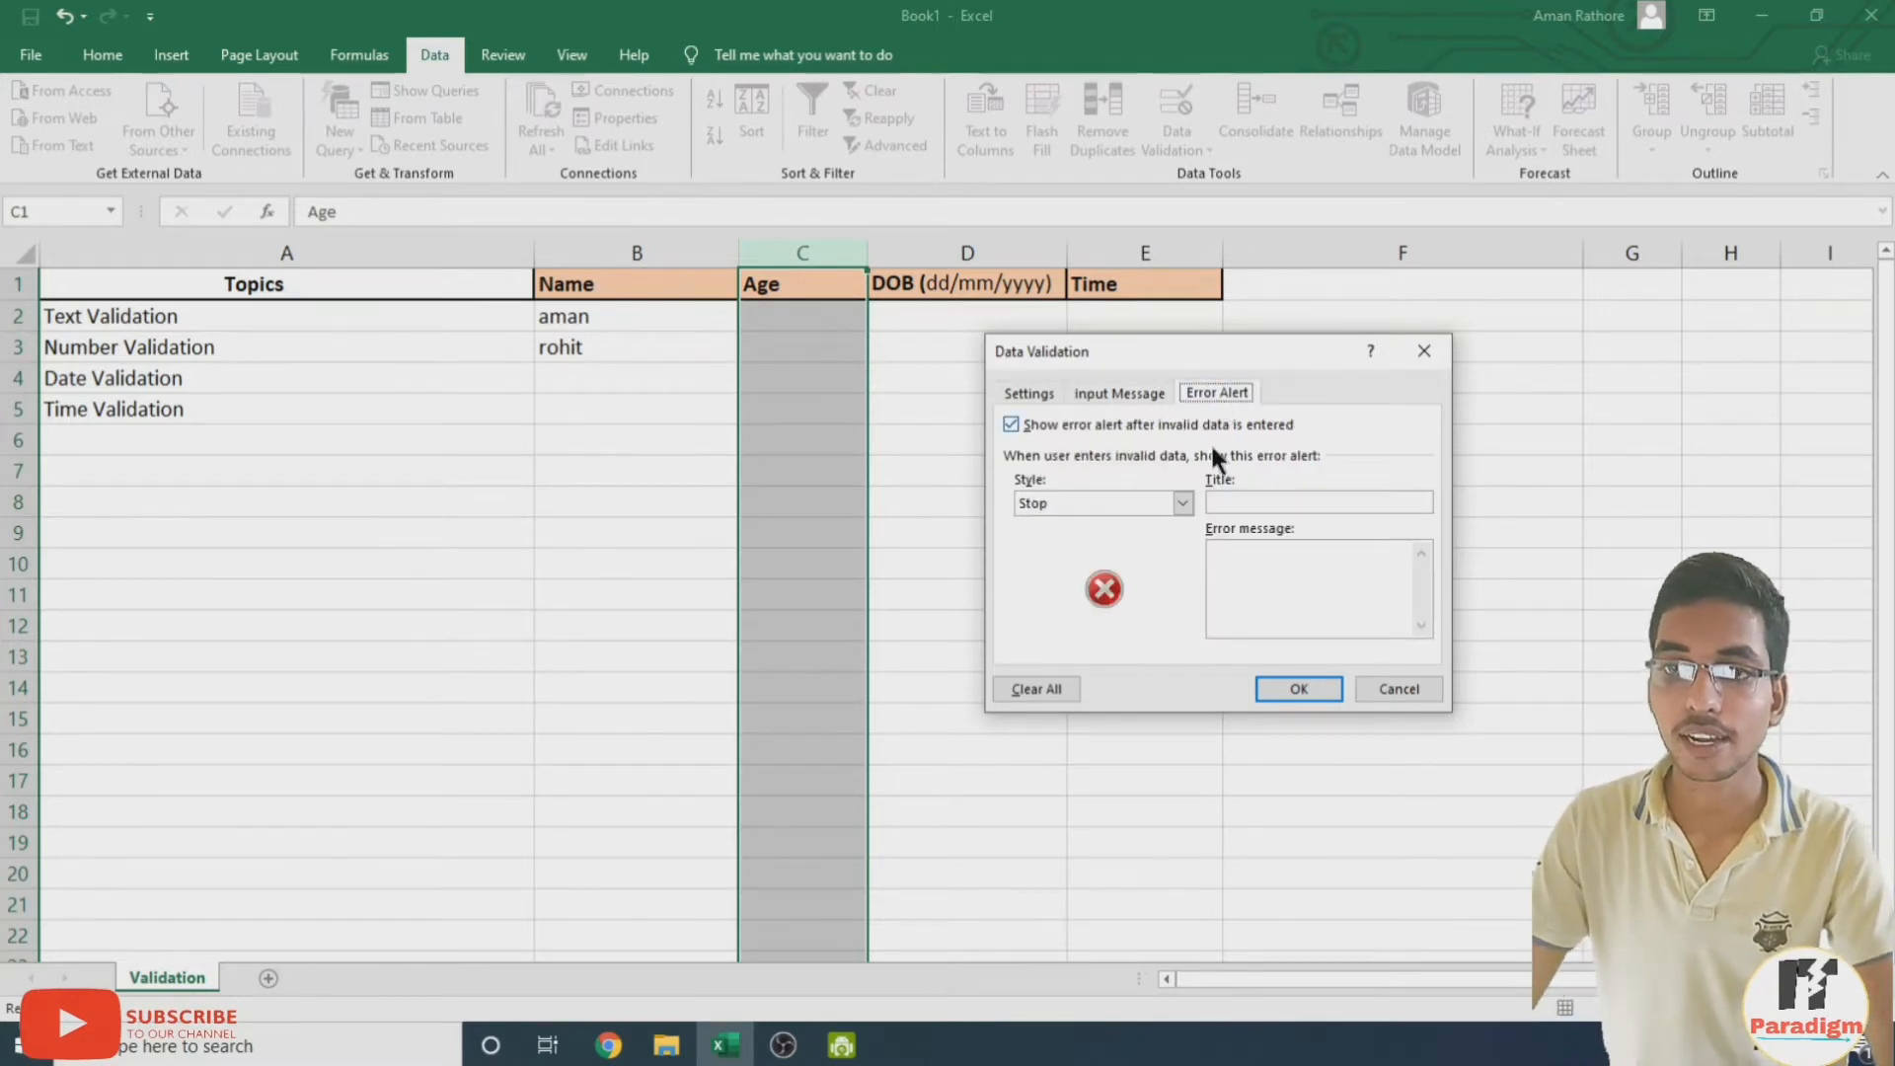
{"action": "left_click", "coordinate": [1182, 504]}
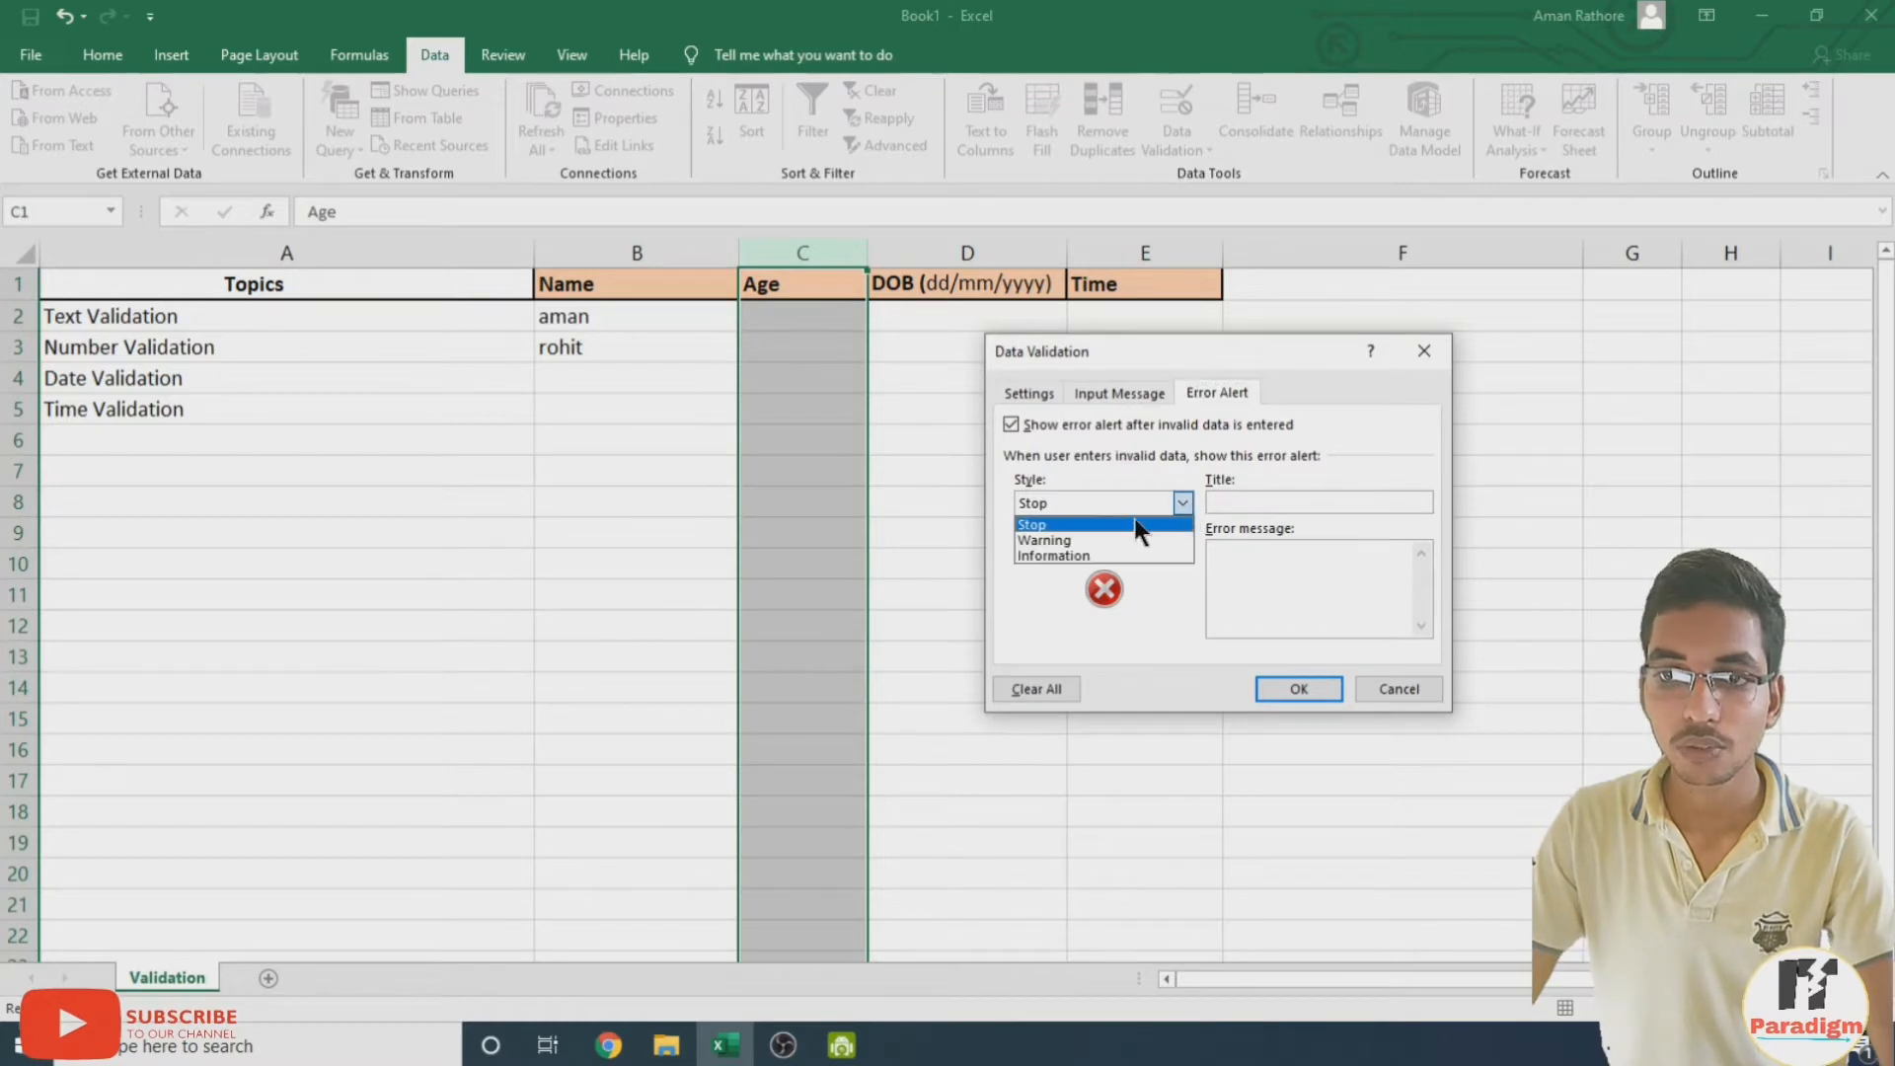
{"action": "left_click", "coordinate": [1087, 542]}
{"action": "left_click", "coordinate": [1182, 502]}
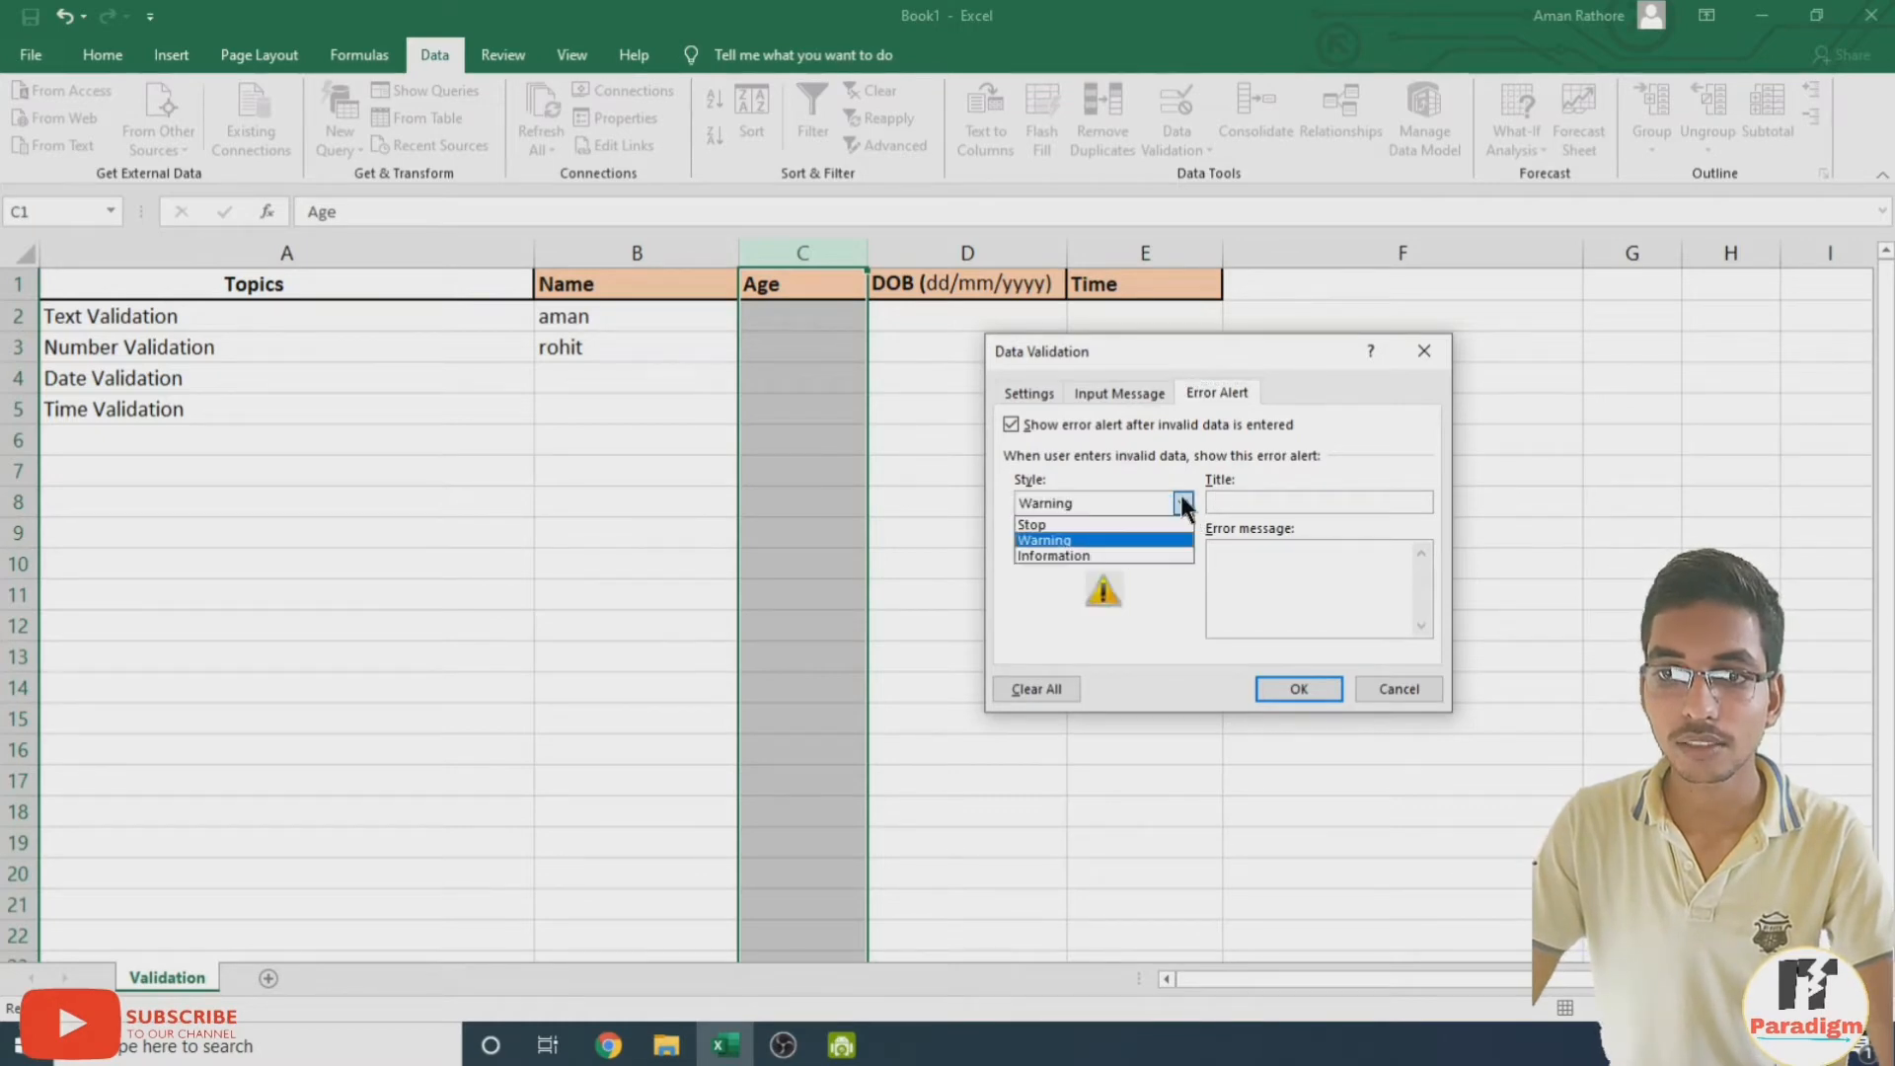
{"action": "left_click", "coordinate": [1088, 523]}
Give the Age rule an error alert titled "error" with the message "invalid age" and apply the rule
{"action": "left_click", "coordinate": [1247, 501]}
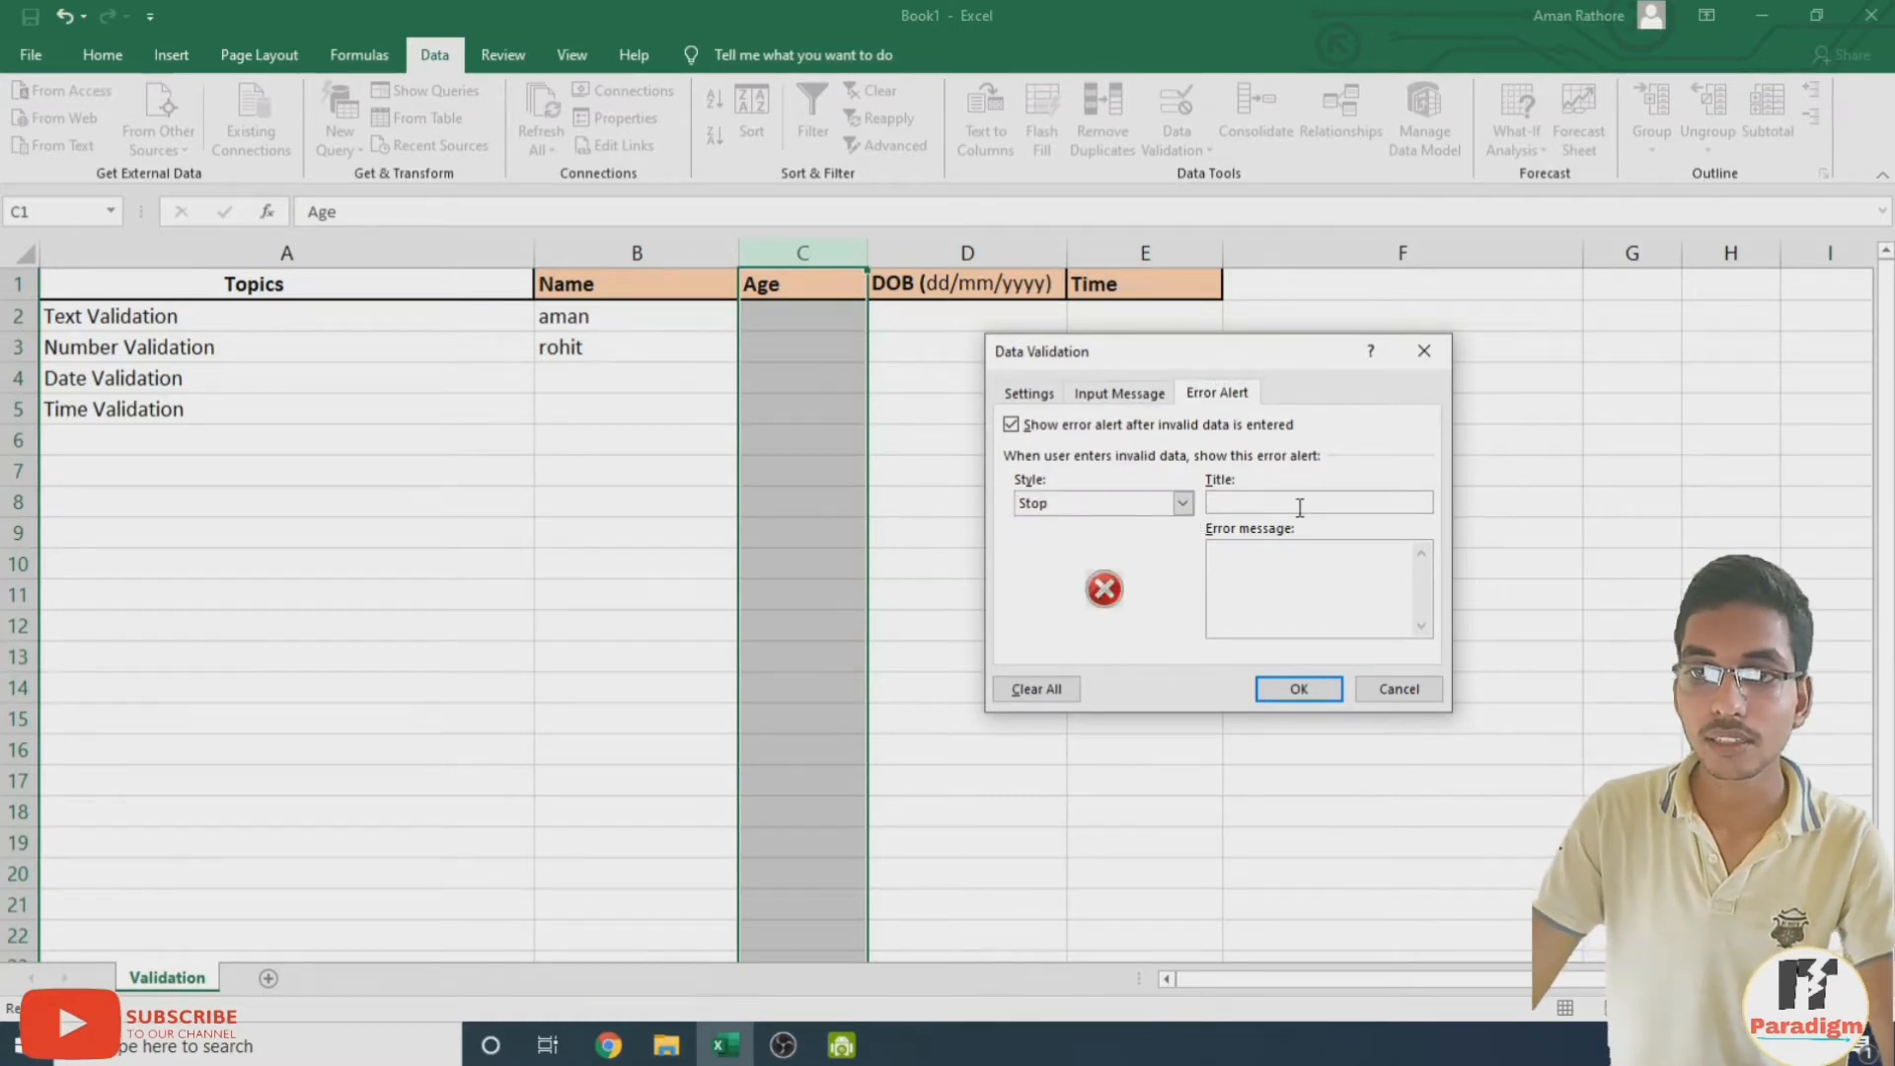
{"action": "type", "text": "error"}
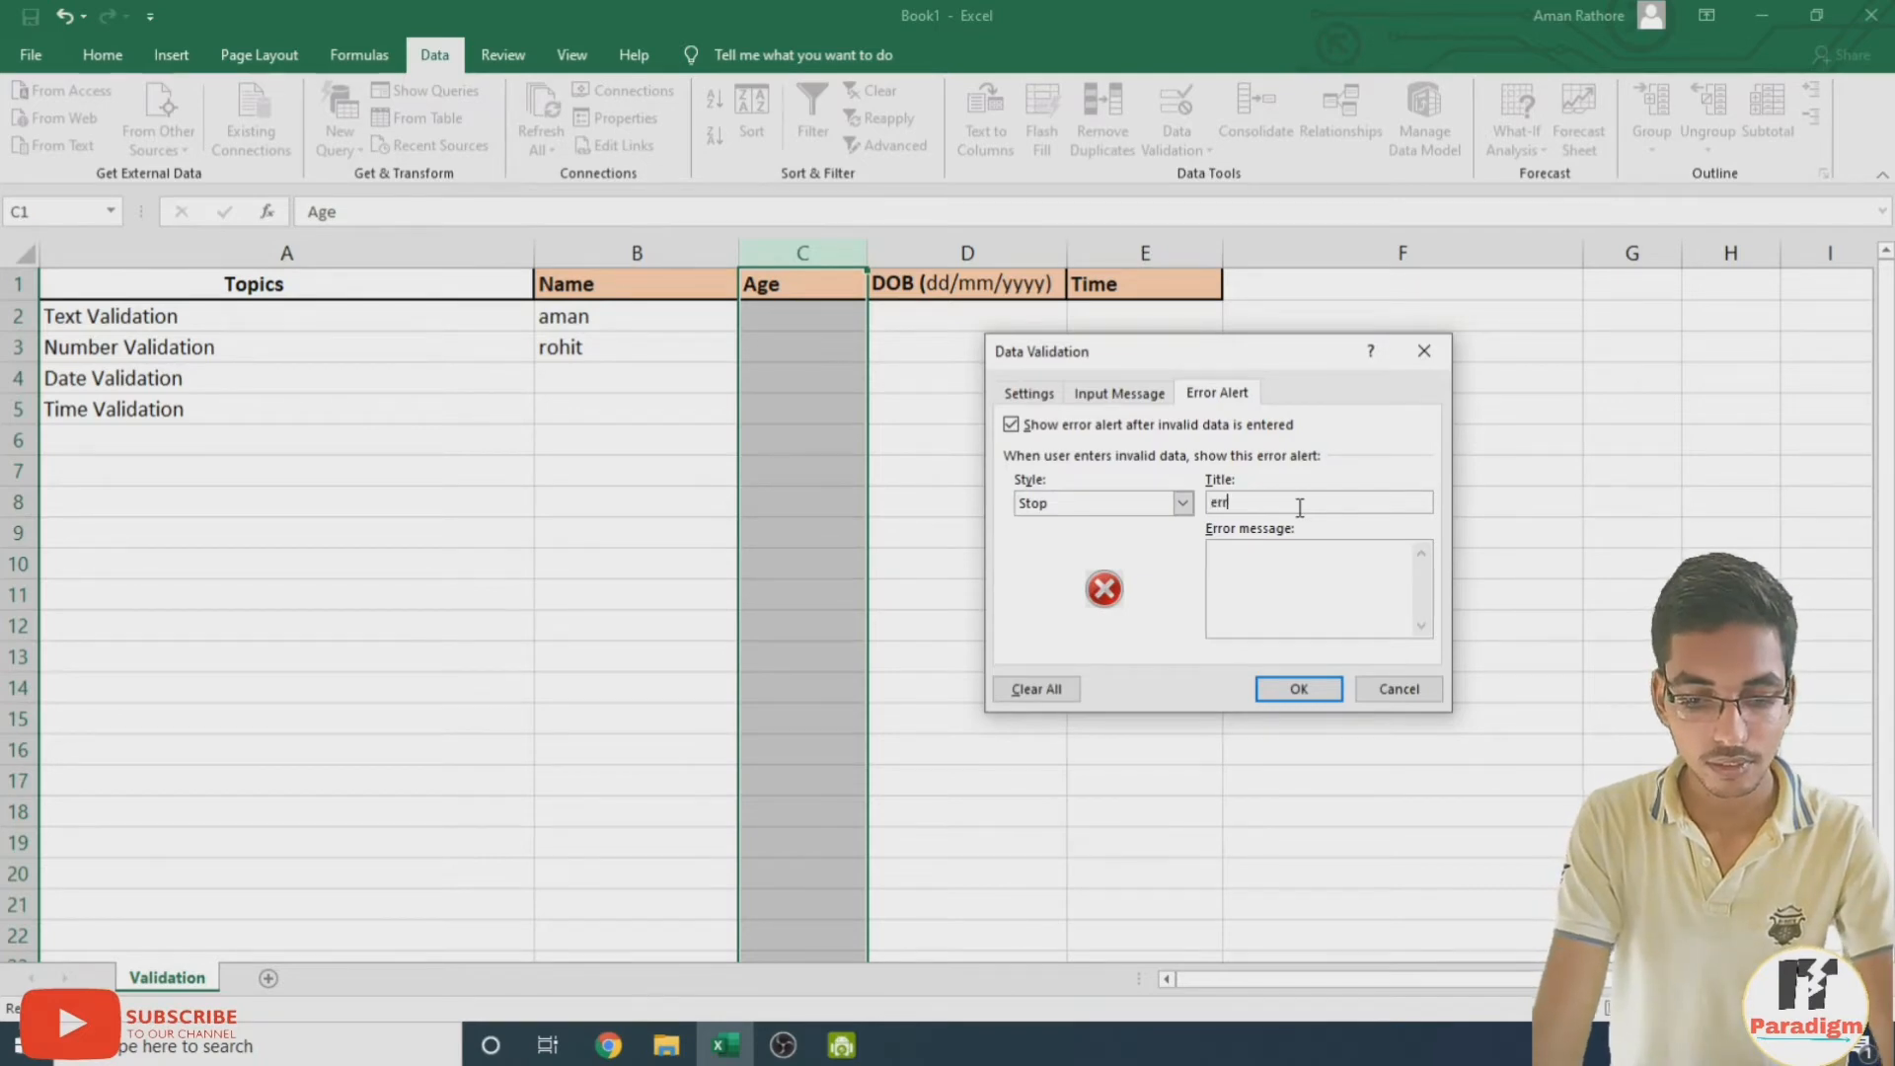
{"action": "left_click", "coordinate": [1284, 566]}
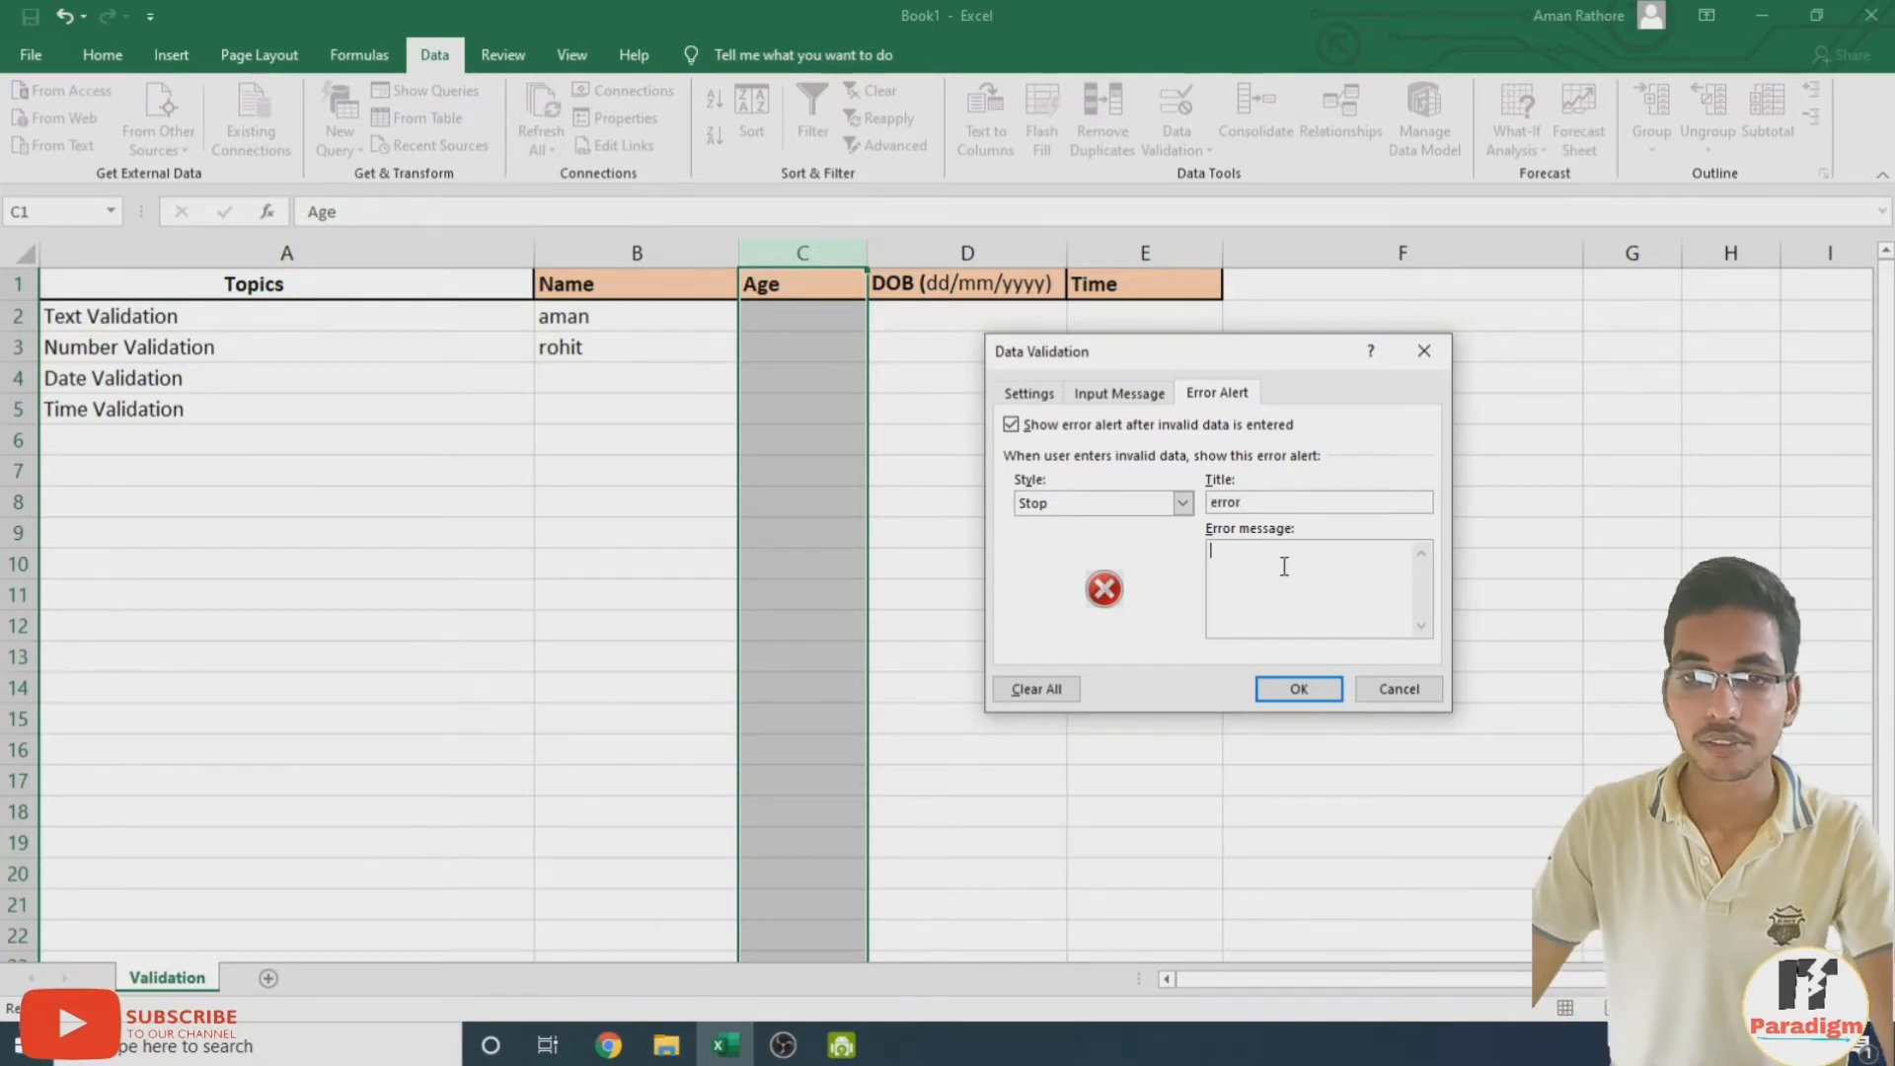
{"action": "type", "text": "invalid "}
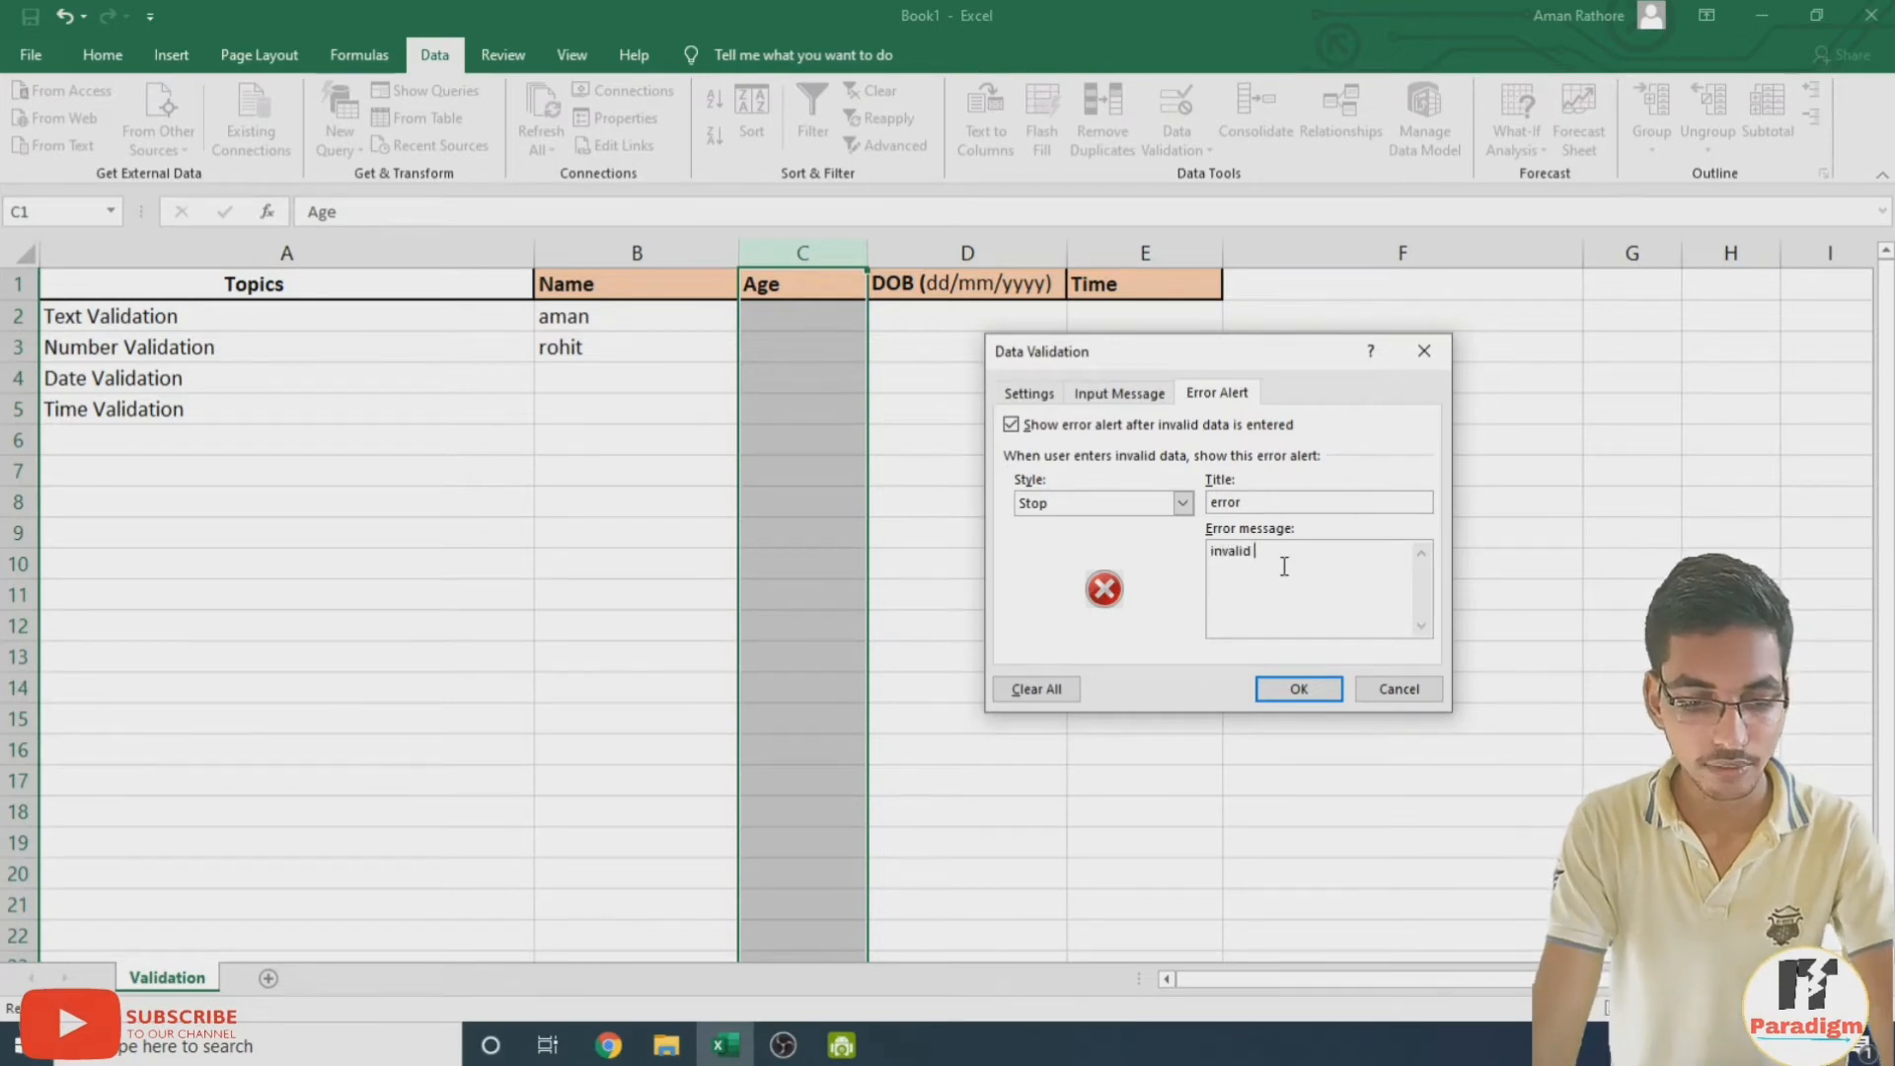
{"action": "type", "text": "age"}
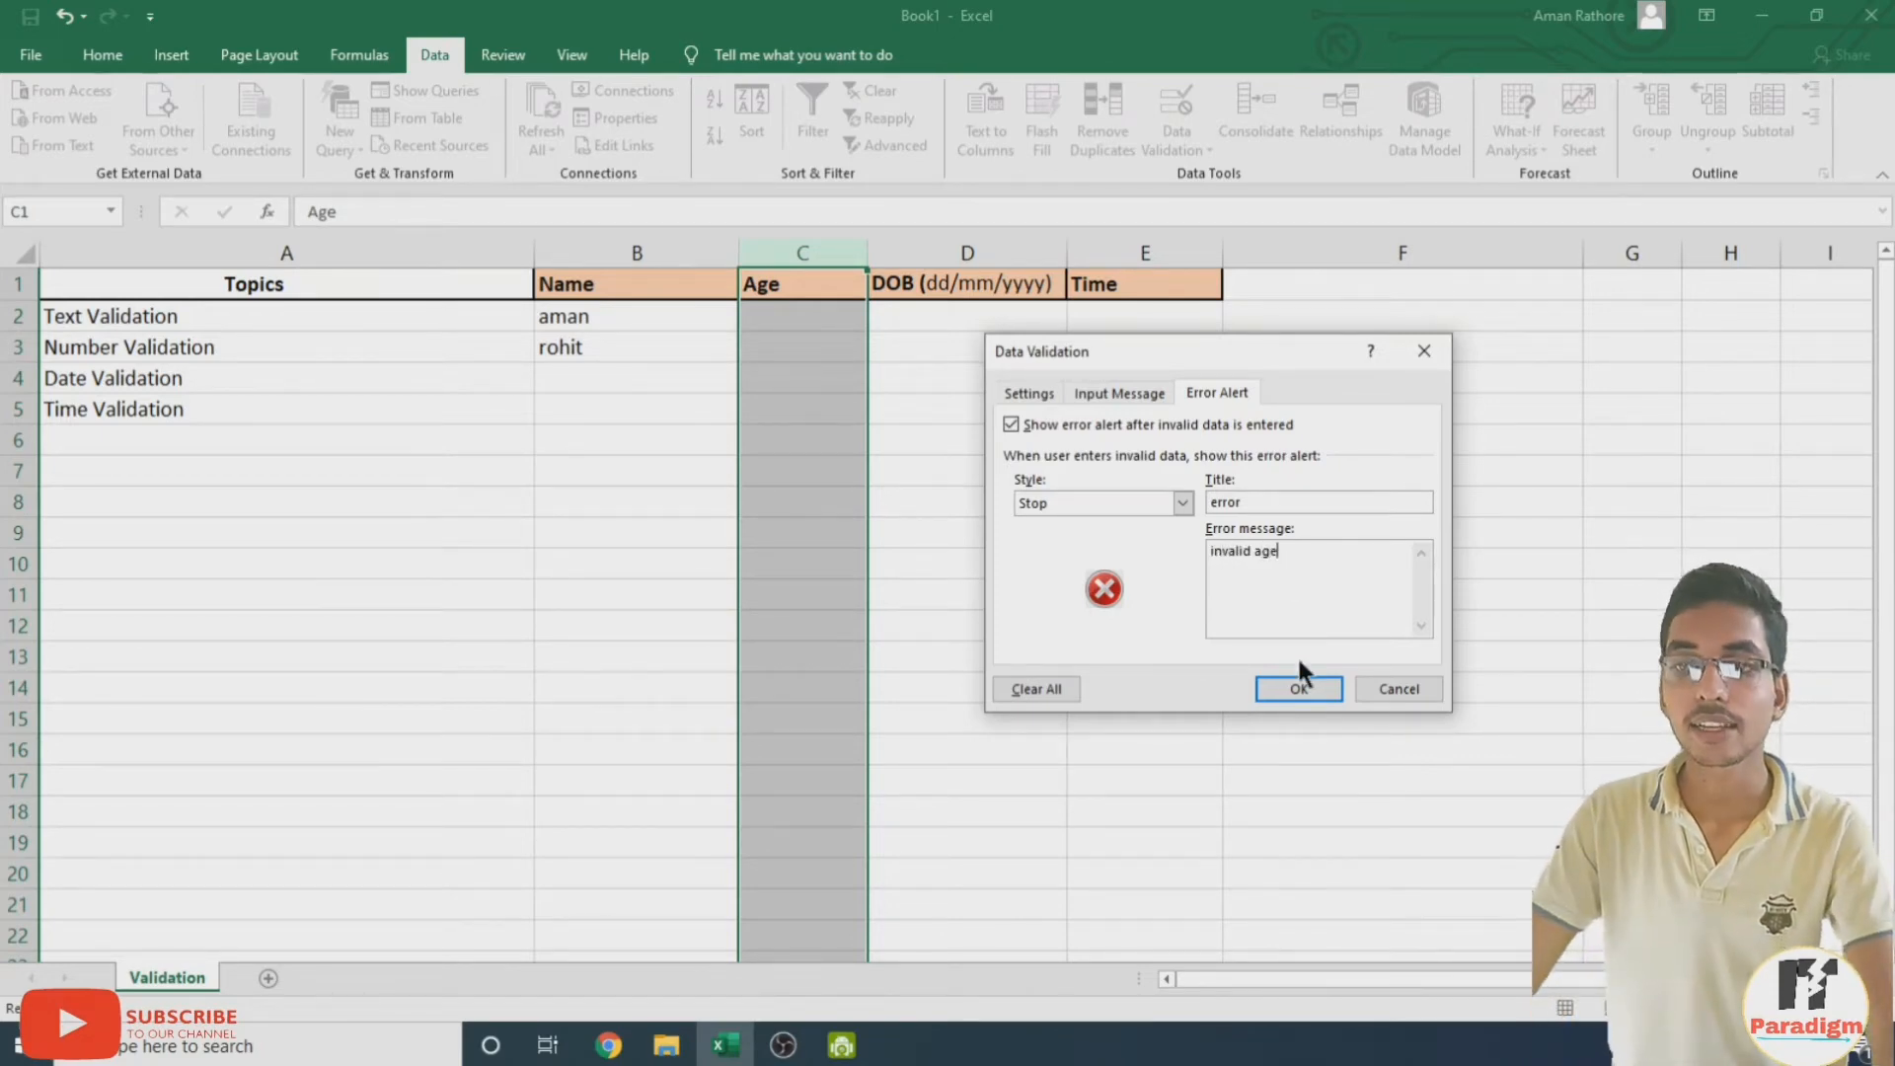
{"action": "left_click", "coordinate": [1297, 688]}
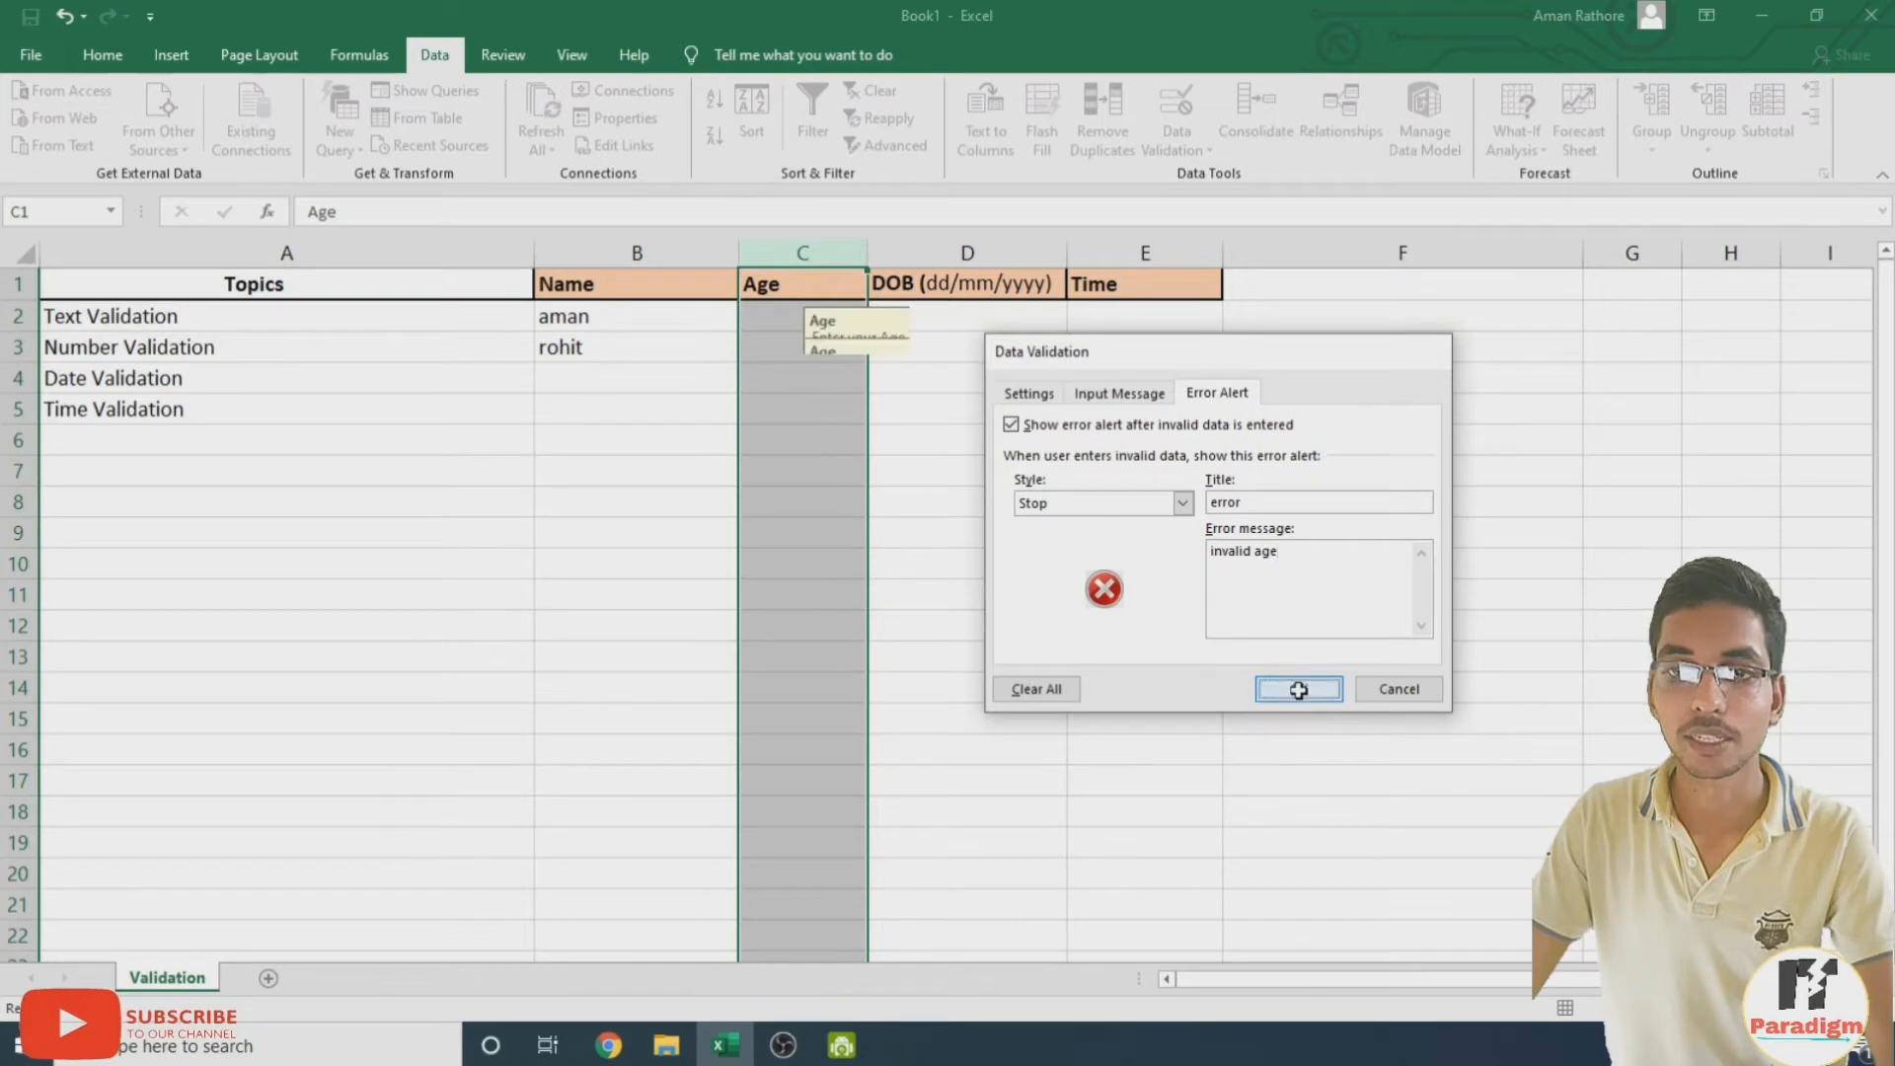
Enter 19 as the age in C2
{"action": "left_click", "coordinate": [846, 423]}
{"action": "left_click", "coordinate": [812, 347]}
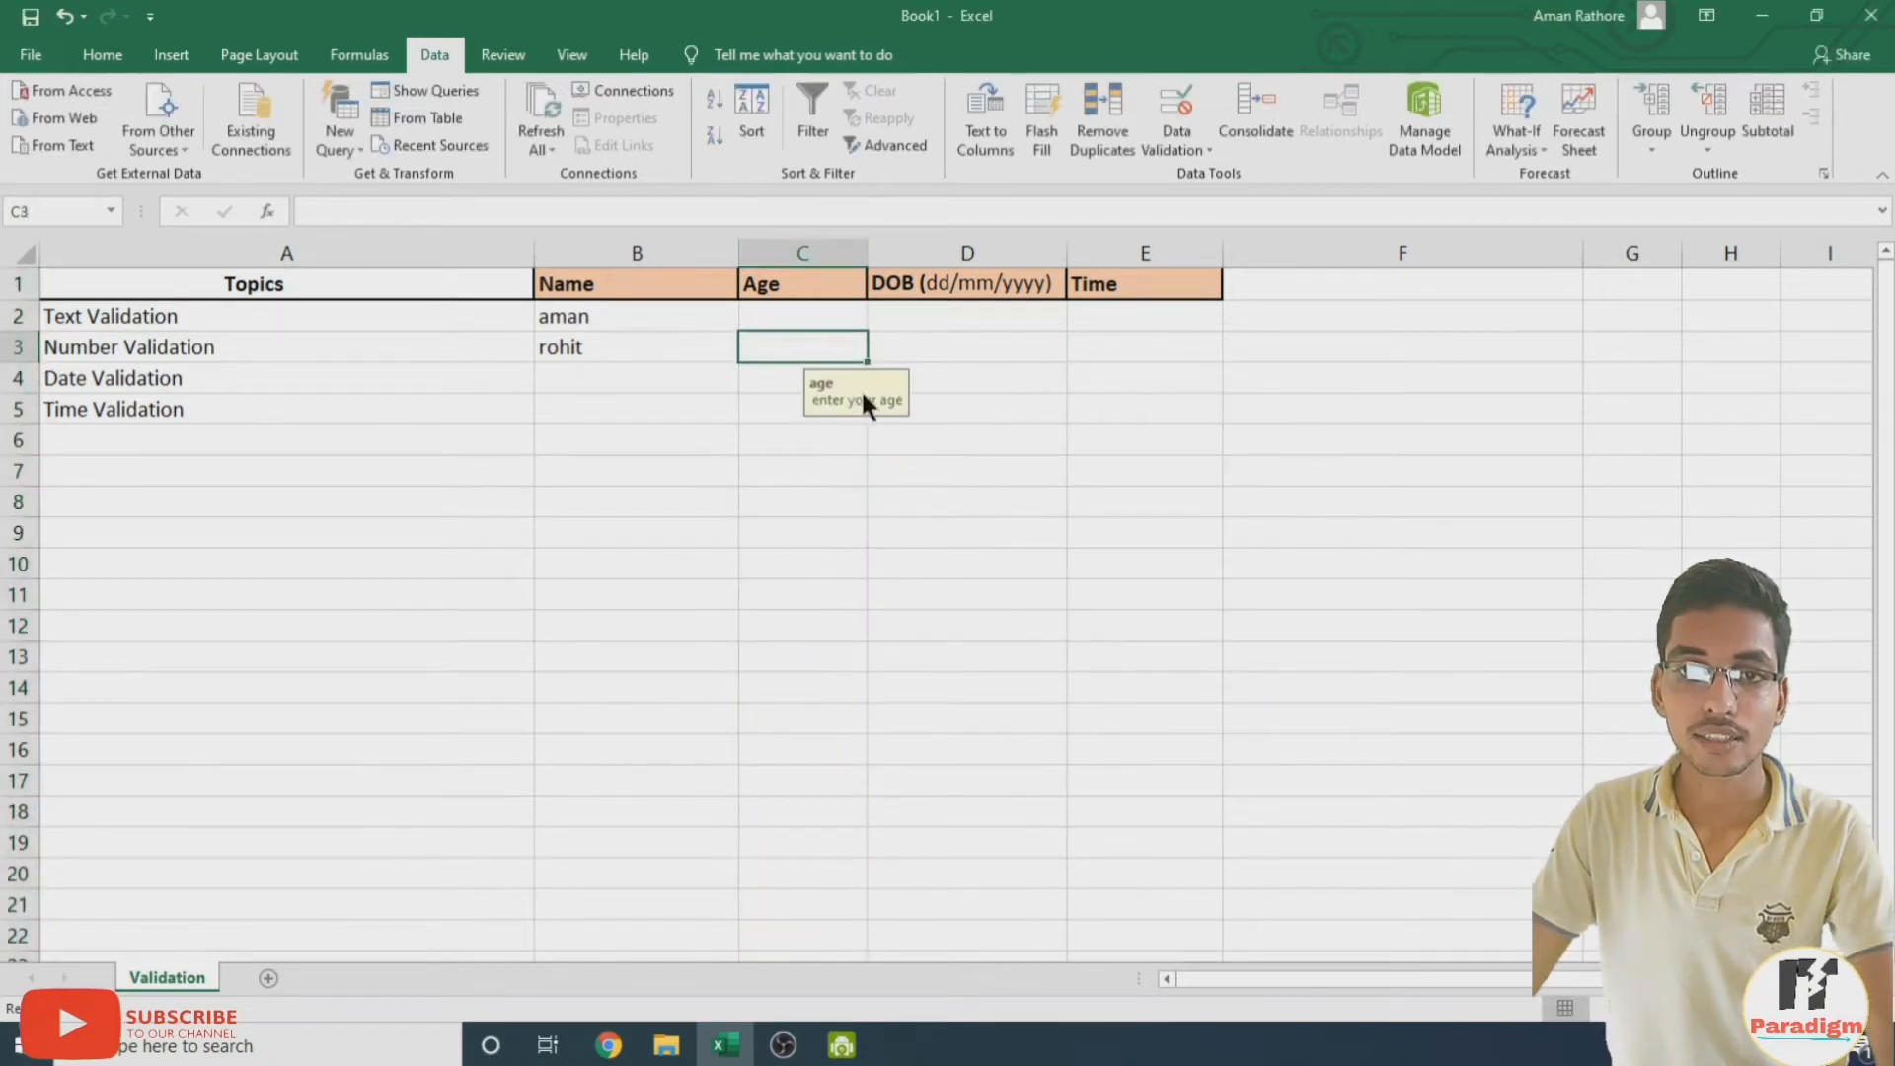
{"action": "left_click", "coordinate": [816, 318]}
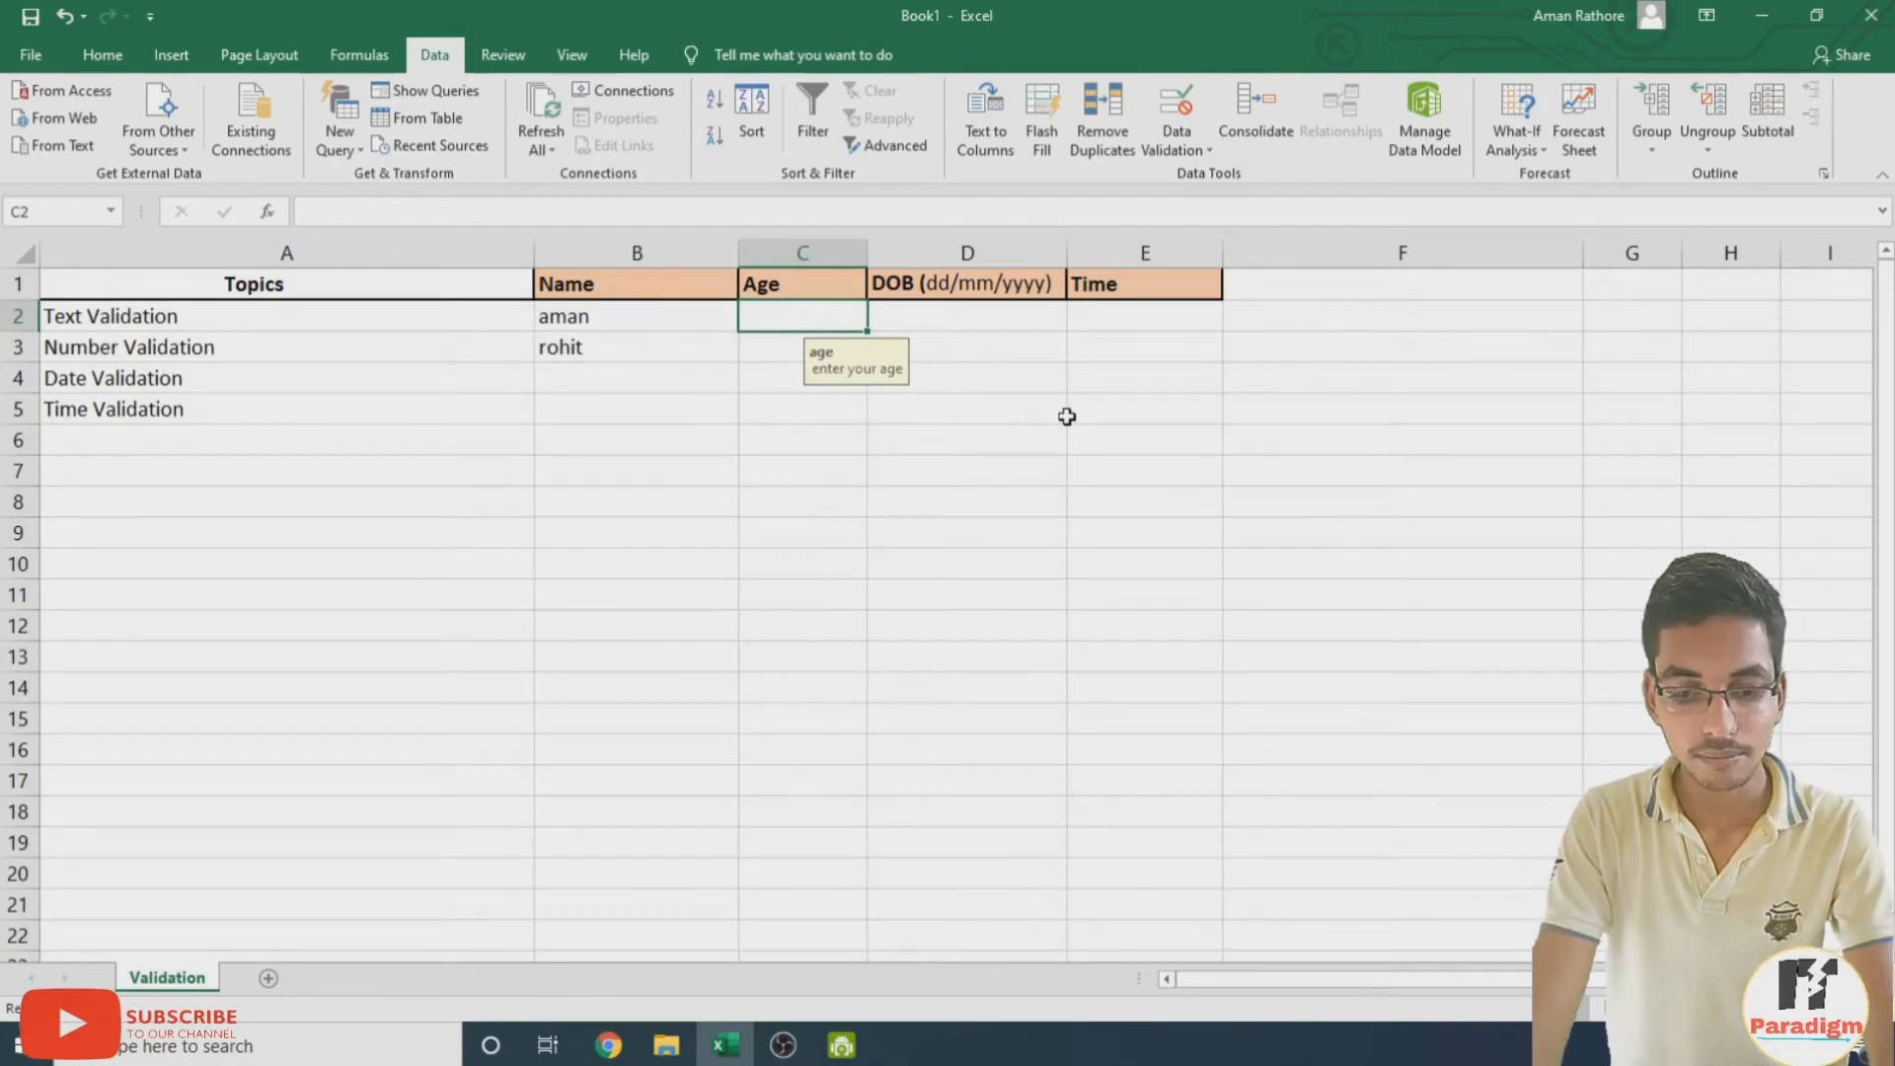
{"action": "type", "text": "19"}
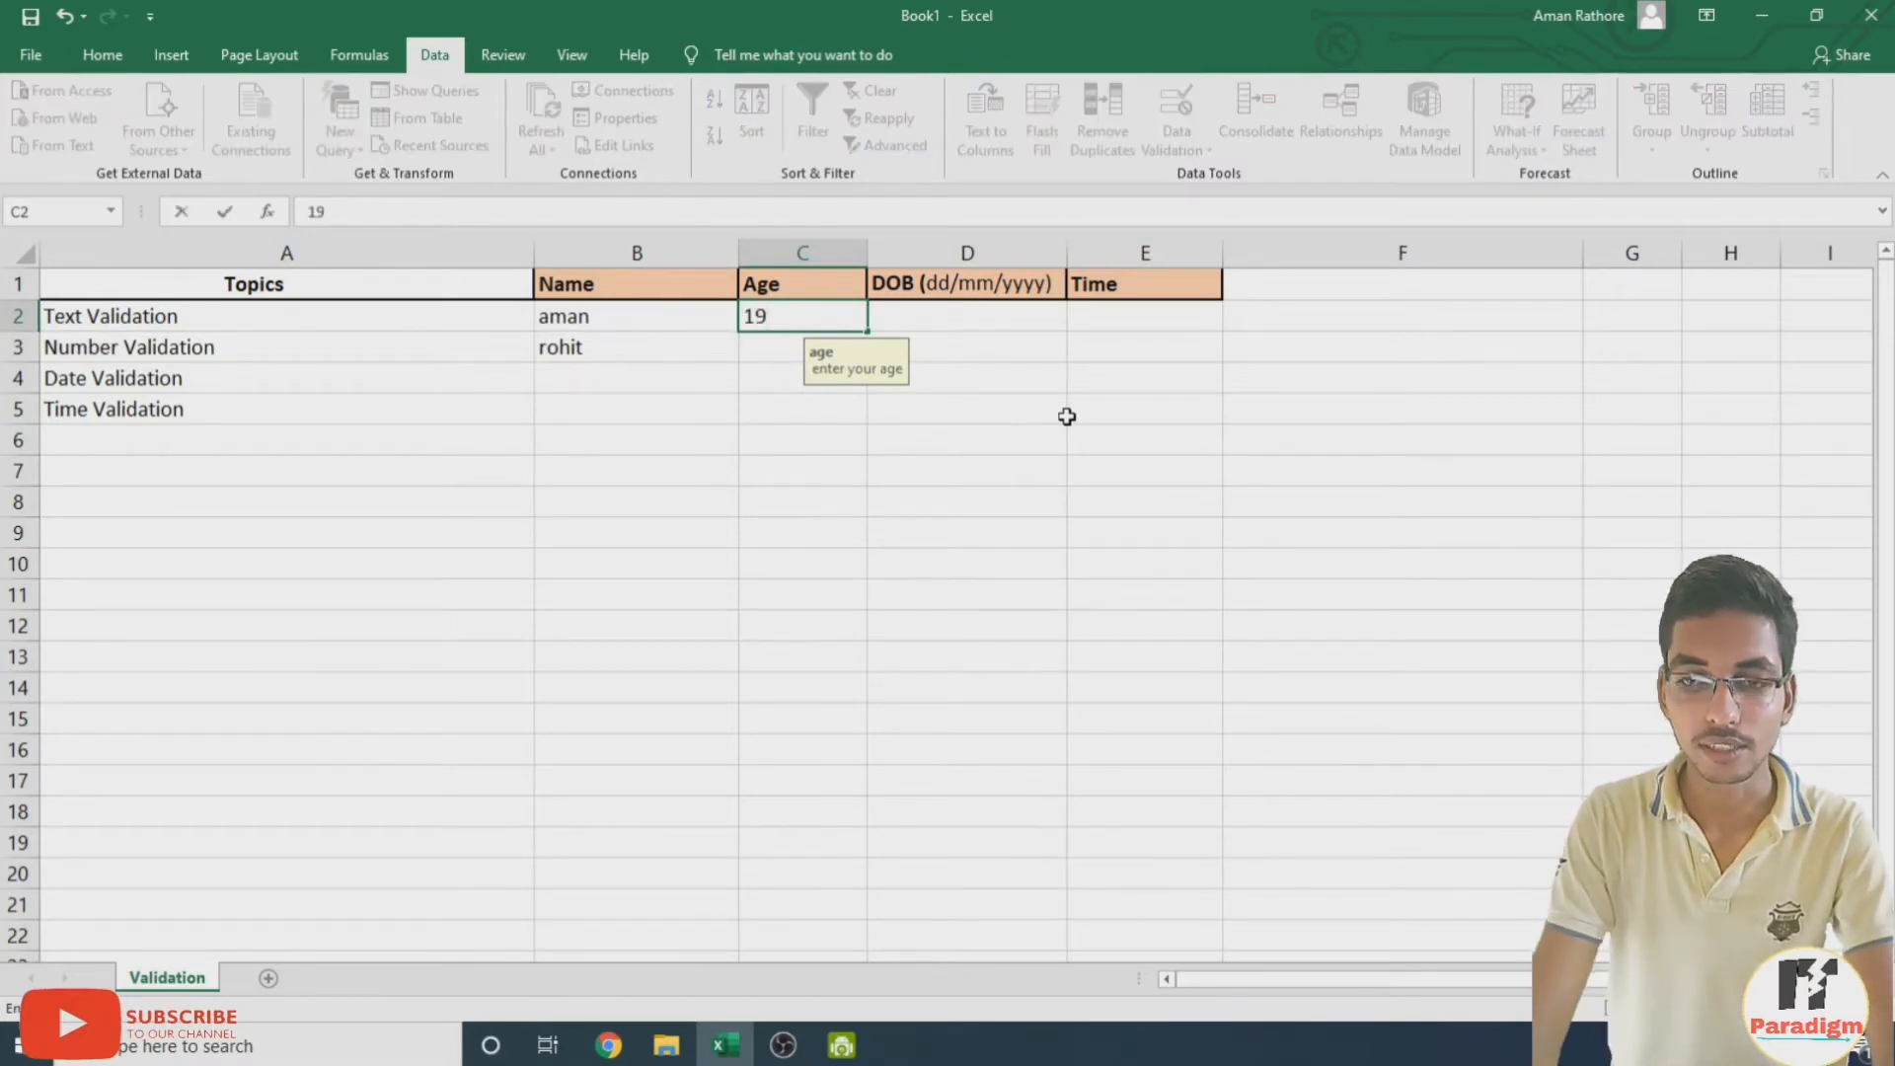
{"action": "key", "text": "Return"}
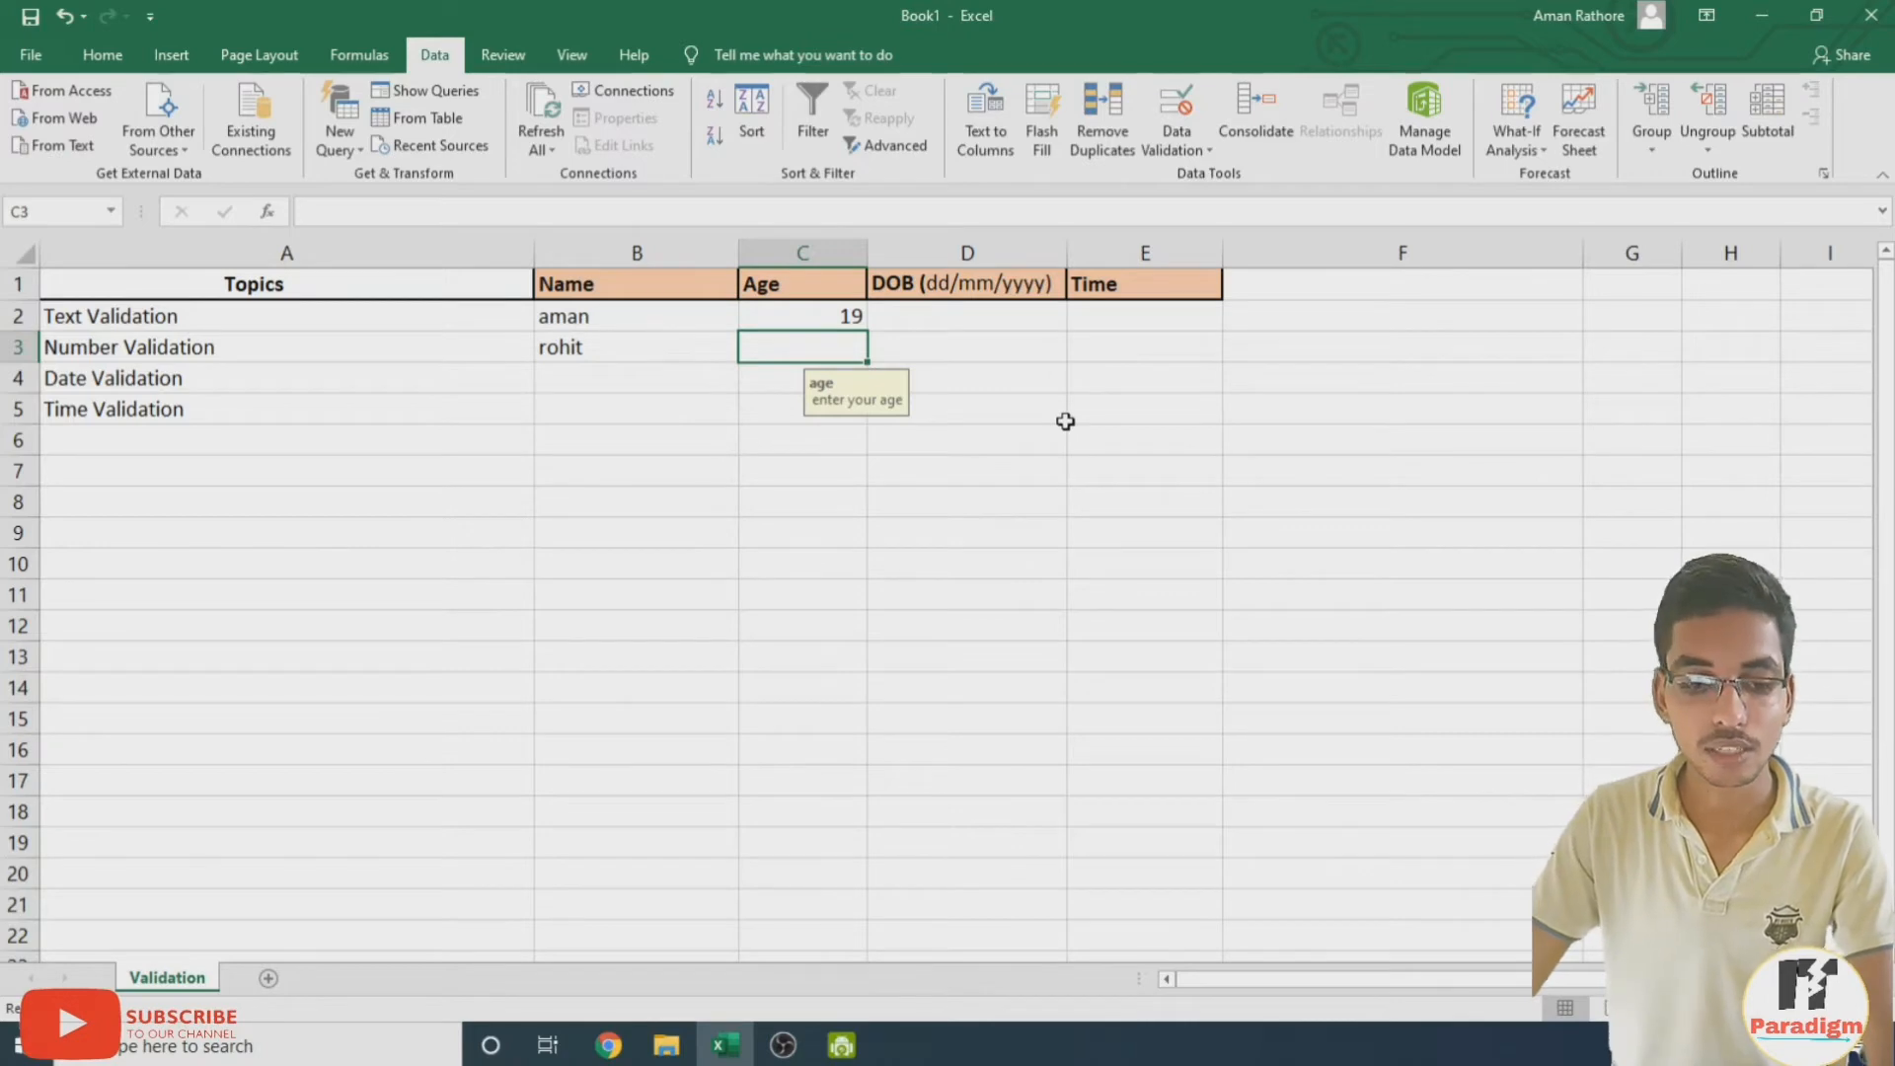
Try entering 32 as the age in C3 to test the Age rule, and choose to retry the entry
{"action": "type", "text": "32"}
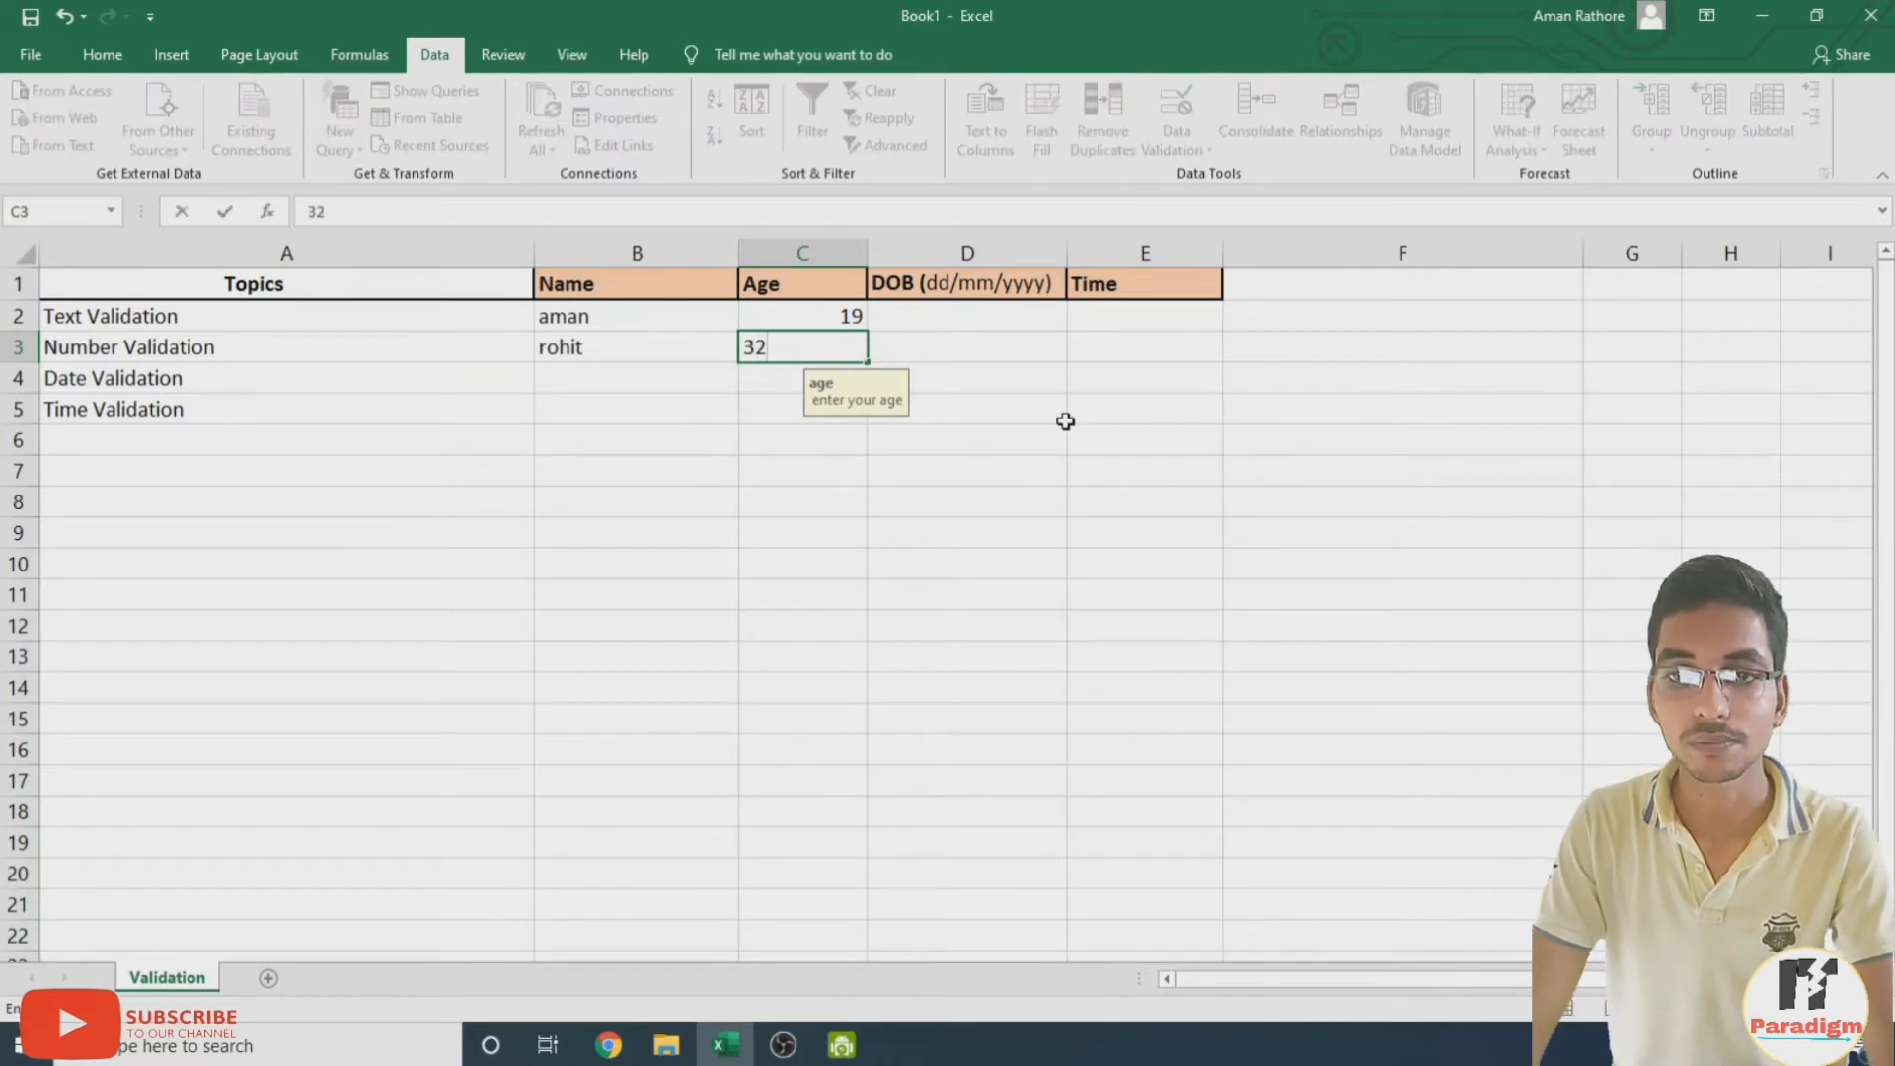
{"action": "key", "text": "Return"}
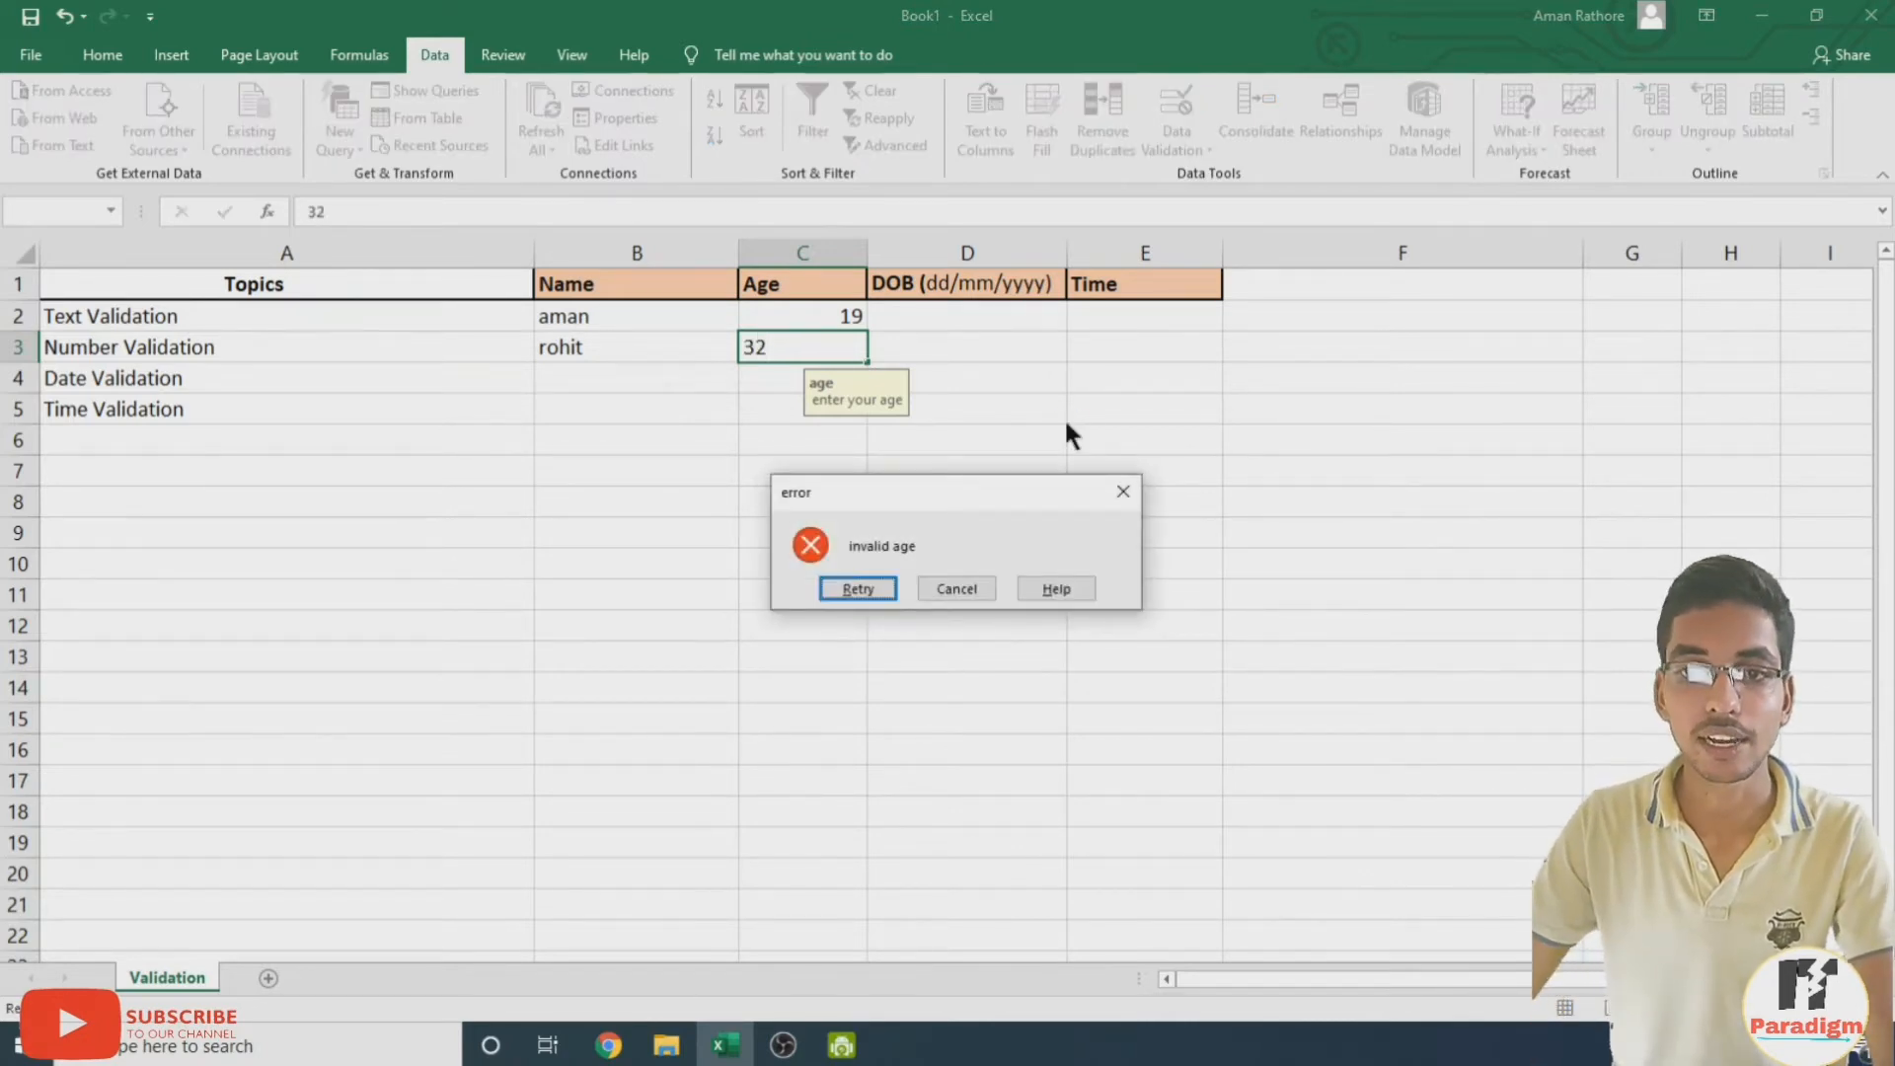
{"action": "left_click", "coordinate": [857, 588]}
Set the age in C3 to 20
{"action": "left_click", "coordinate": [810, 348]}
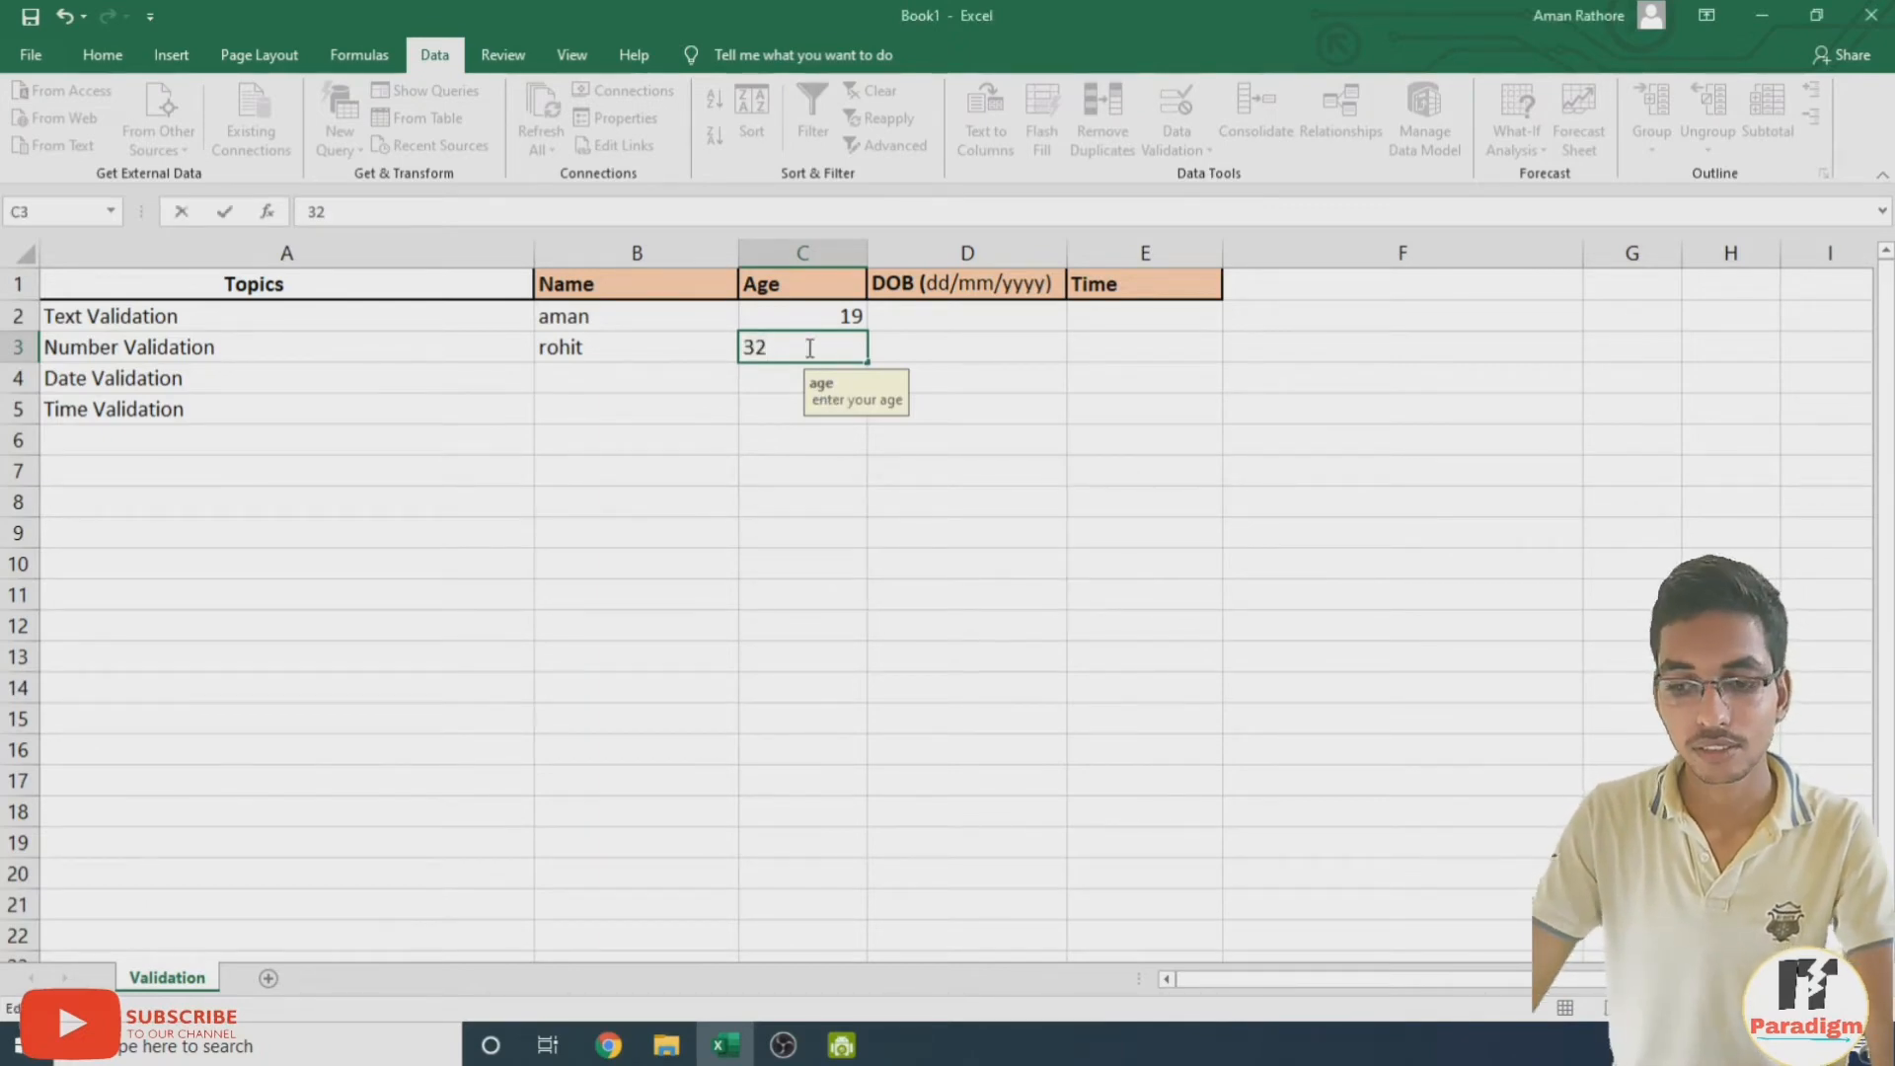
{"action": "key", "text": "BackSpace"}
{"action": "key", "text": "BackSpace"}
{"action": "type", "text": "20"}
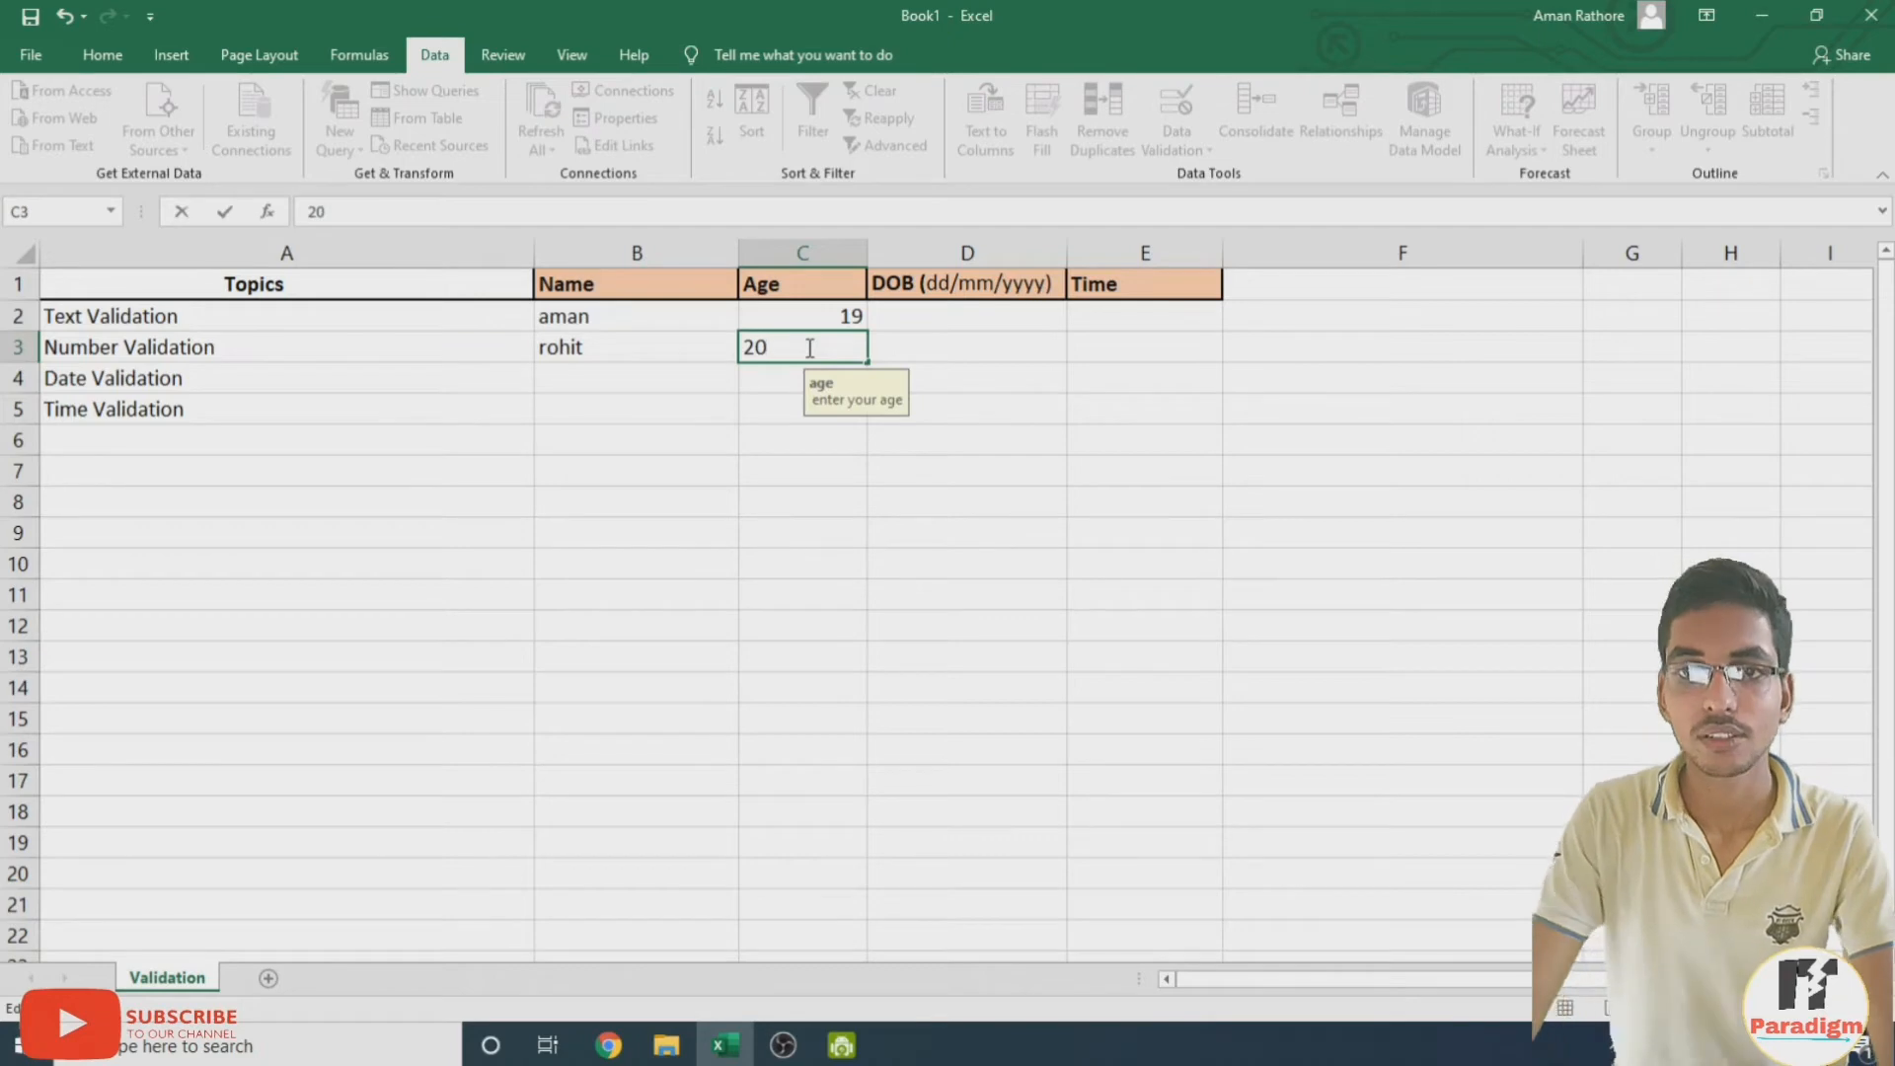
{"action": "key", "text": "Return"}
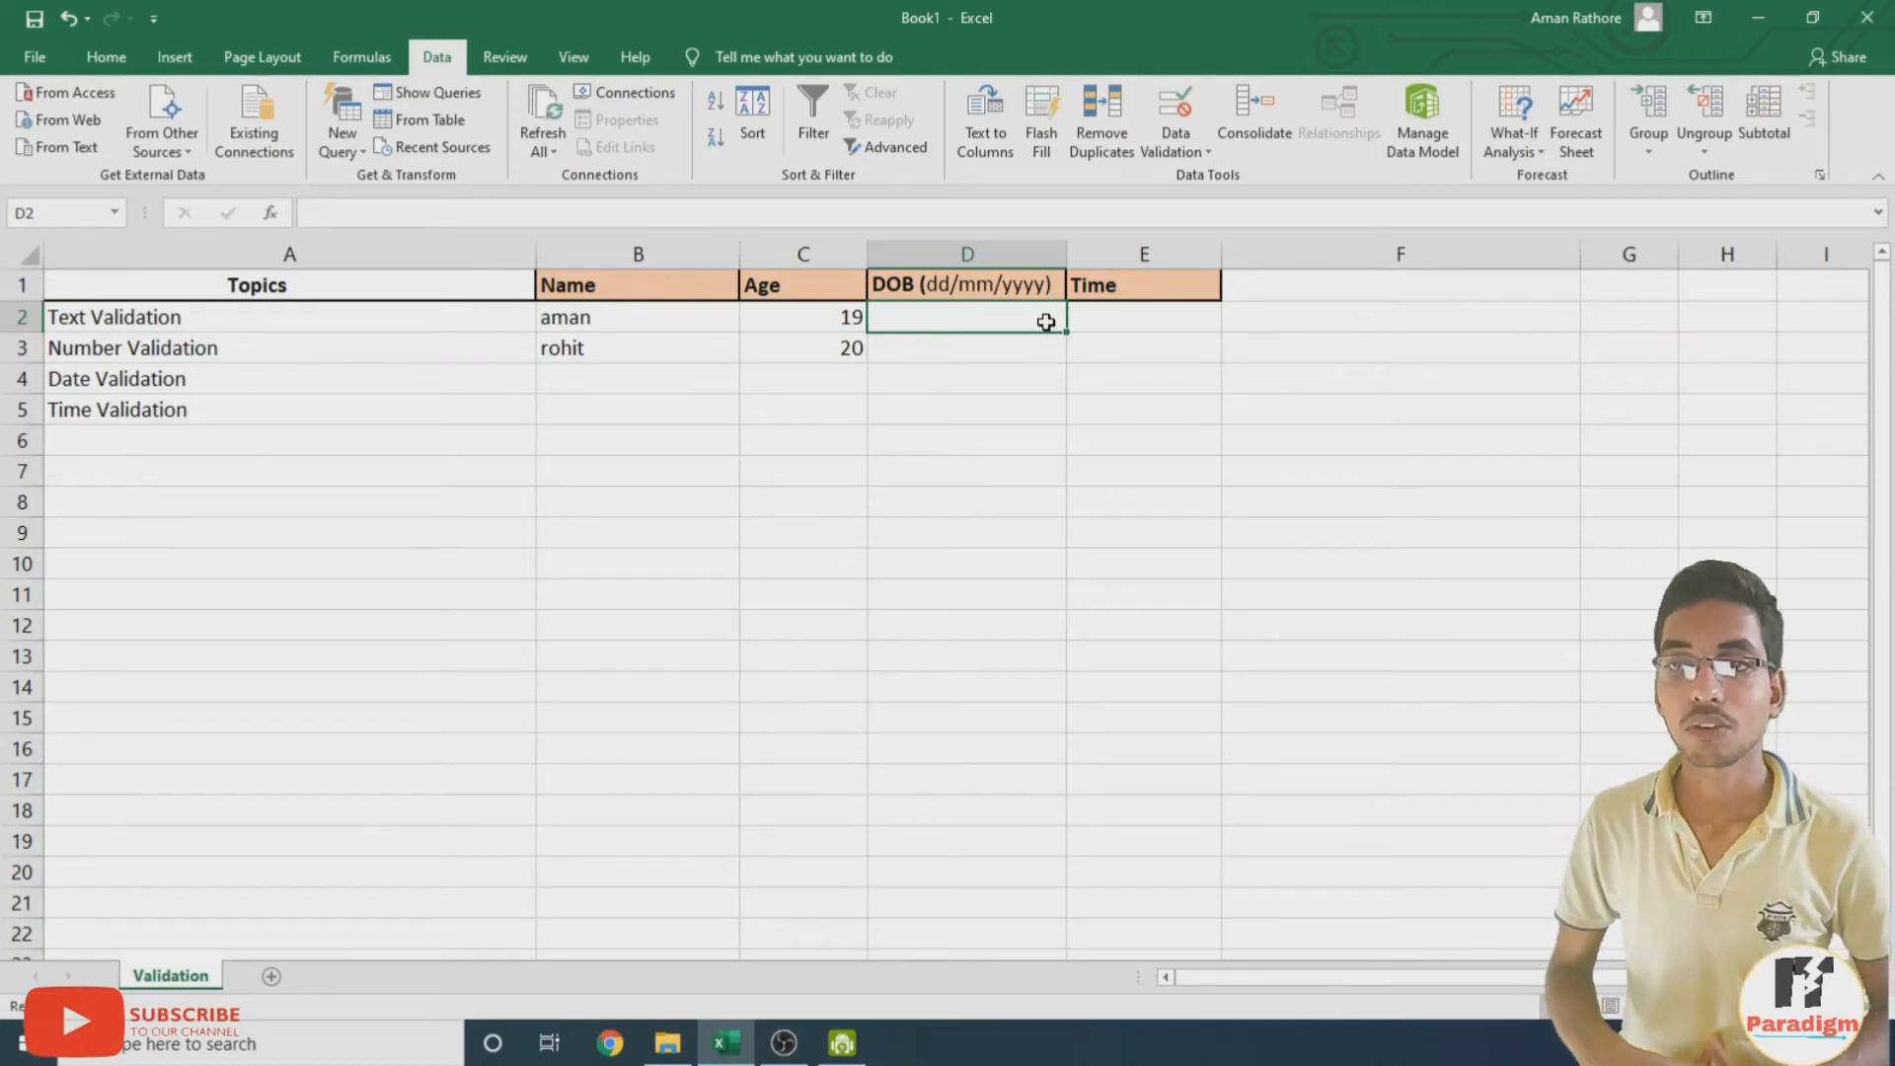
Start a data validation rule for the DOB cells D2:D19 that allows dates
{"action": "left_click", "coordinate": [1006, 247]}
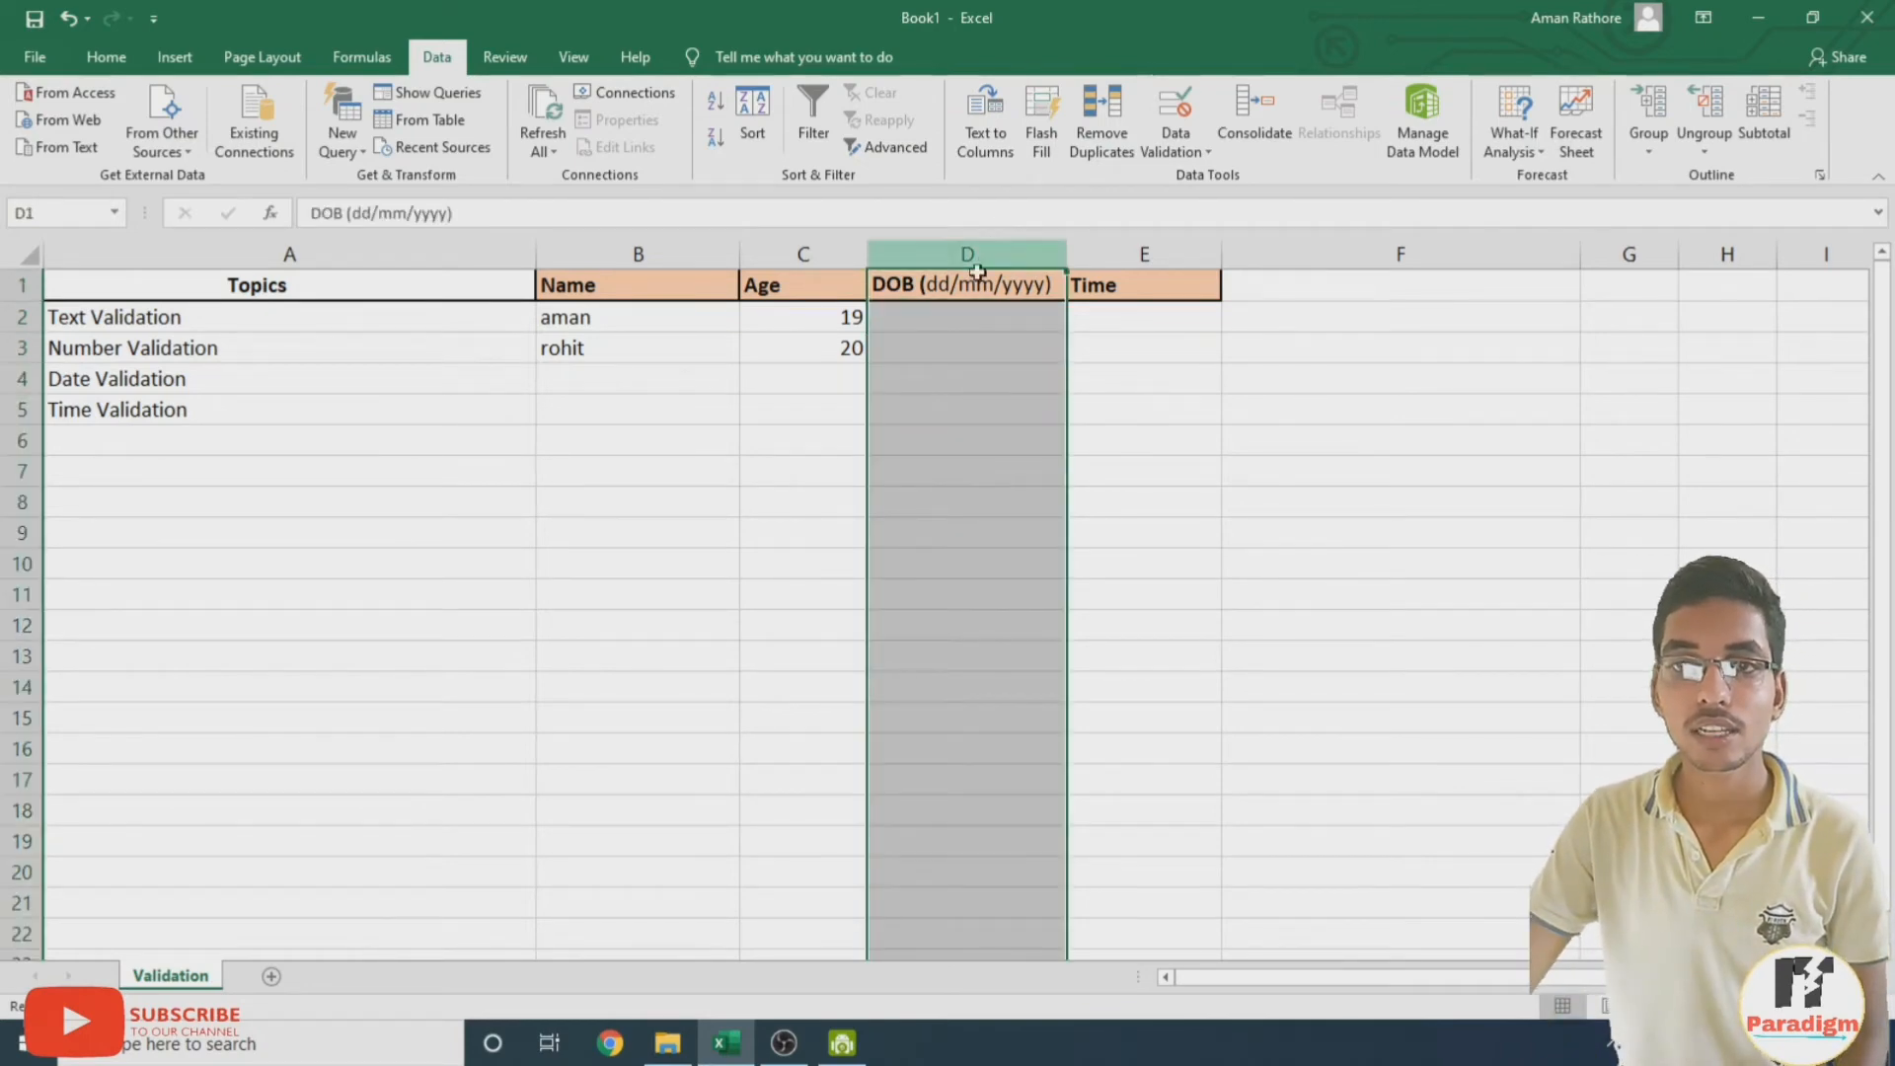
{"action": "left_click_drag", "start_coordinate": [957, 314], "coordinate": [998, 829]}
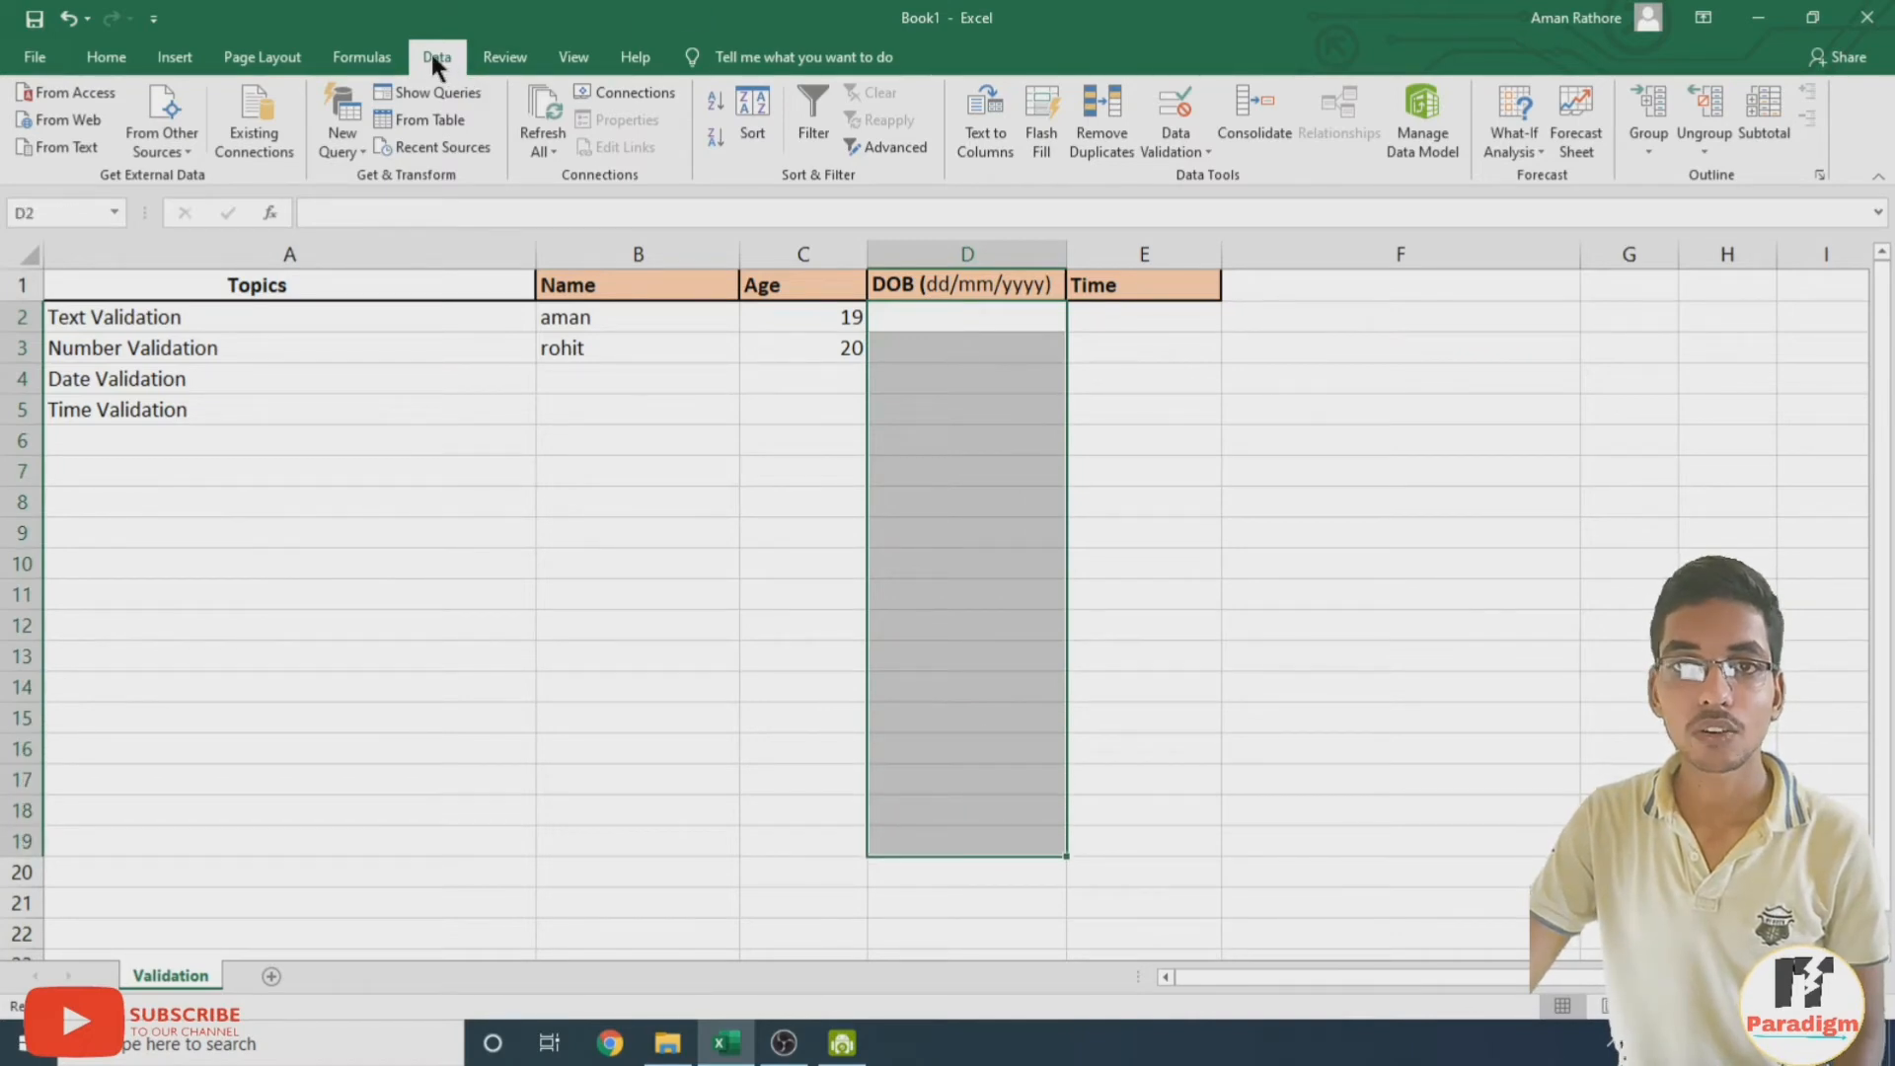
{"action": "left_click", "coordinate": [1195, 148]}
{"action": "left_click", "coordinate": [1227, 177]}
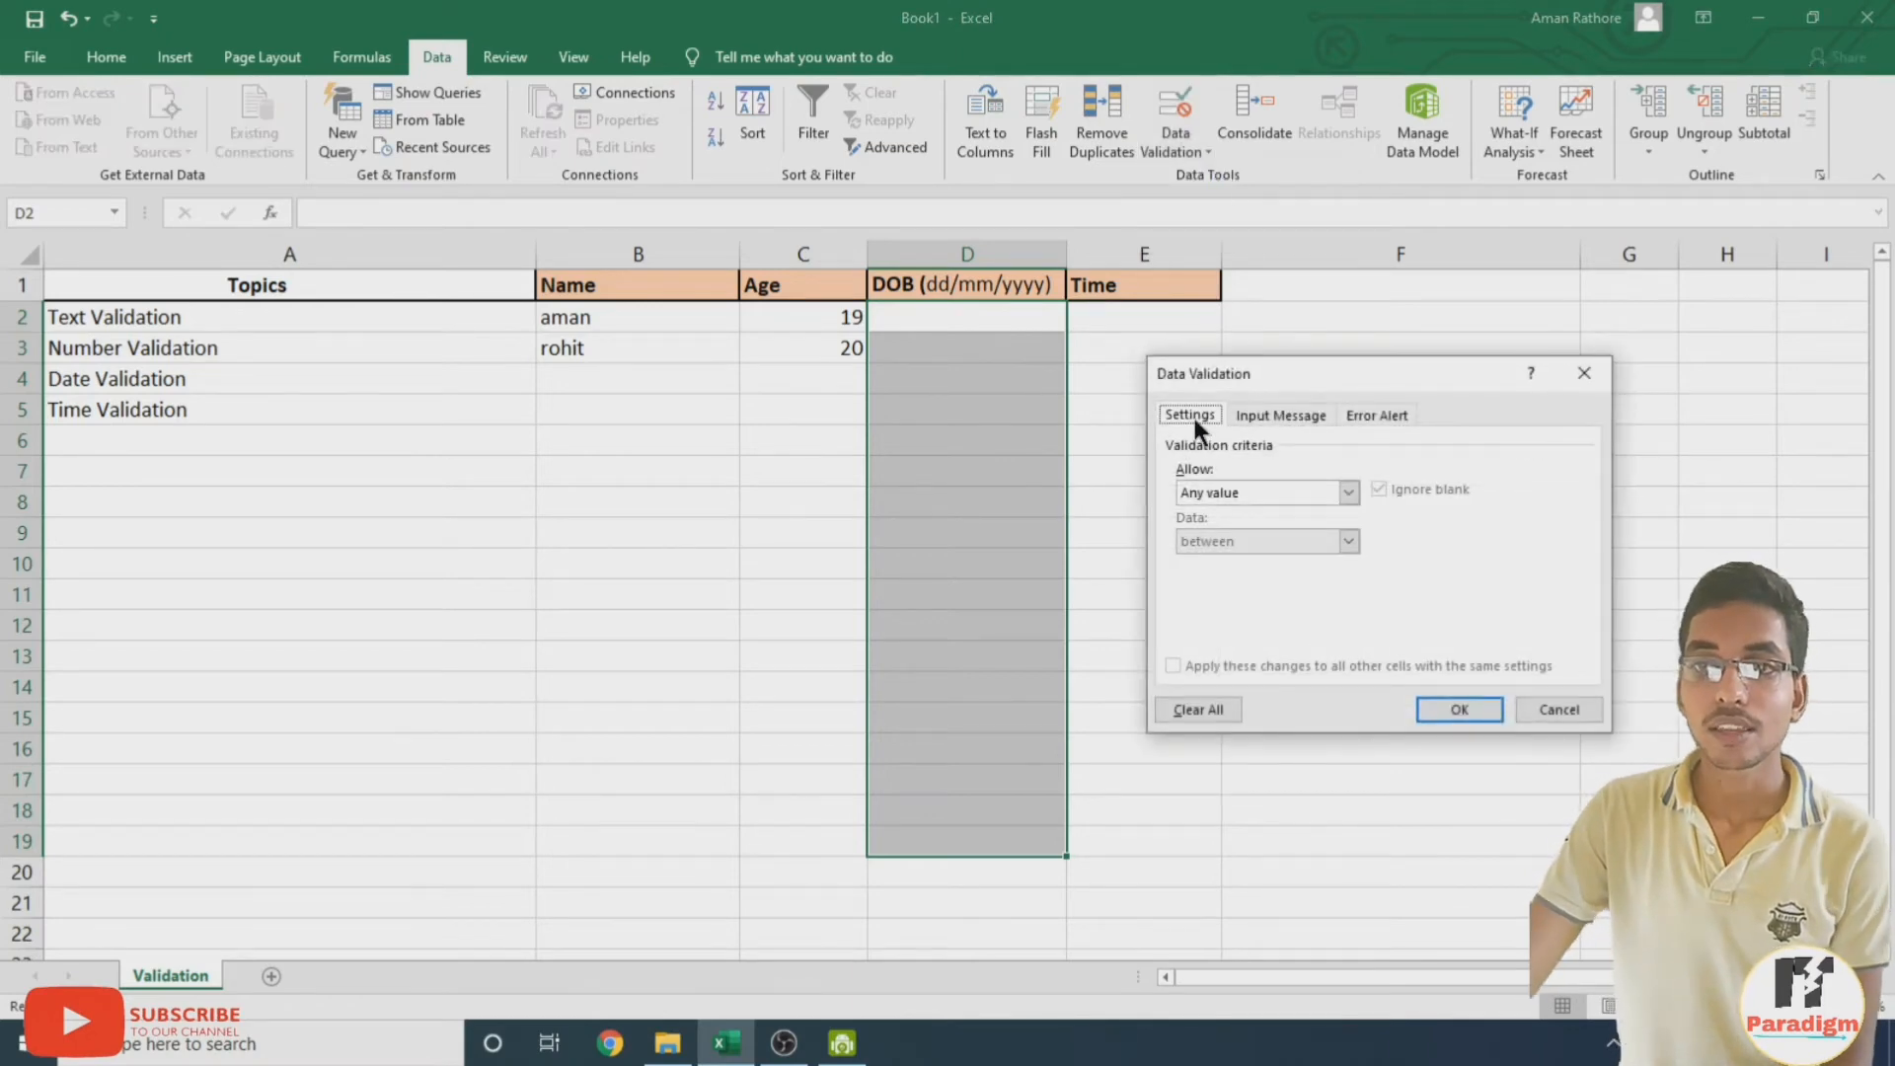
{"action": "left_click", "coordinate": [1349, 492]}
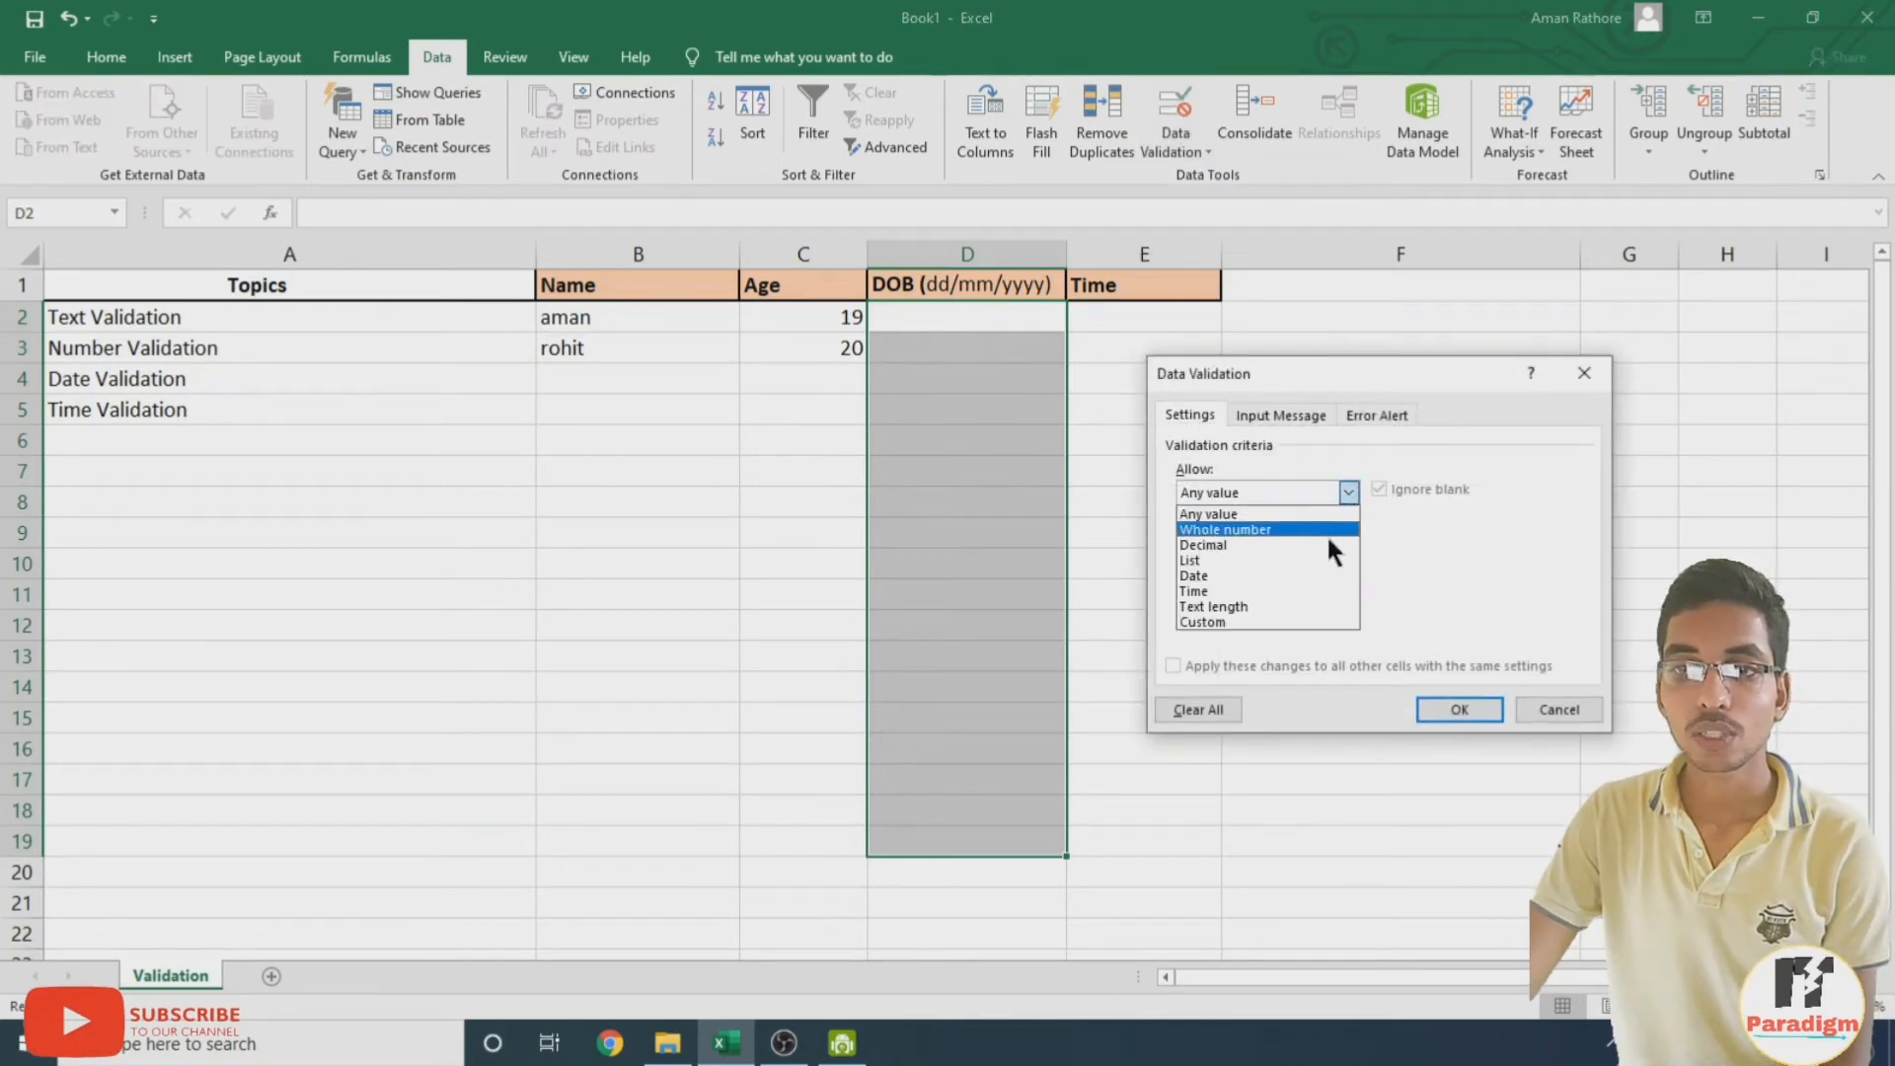
{"action": "left_click", "coordinate": [1216, 572]}
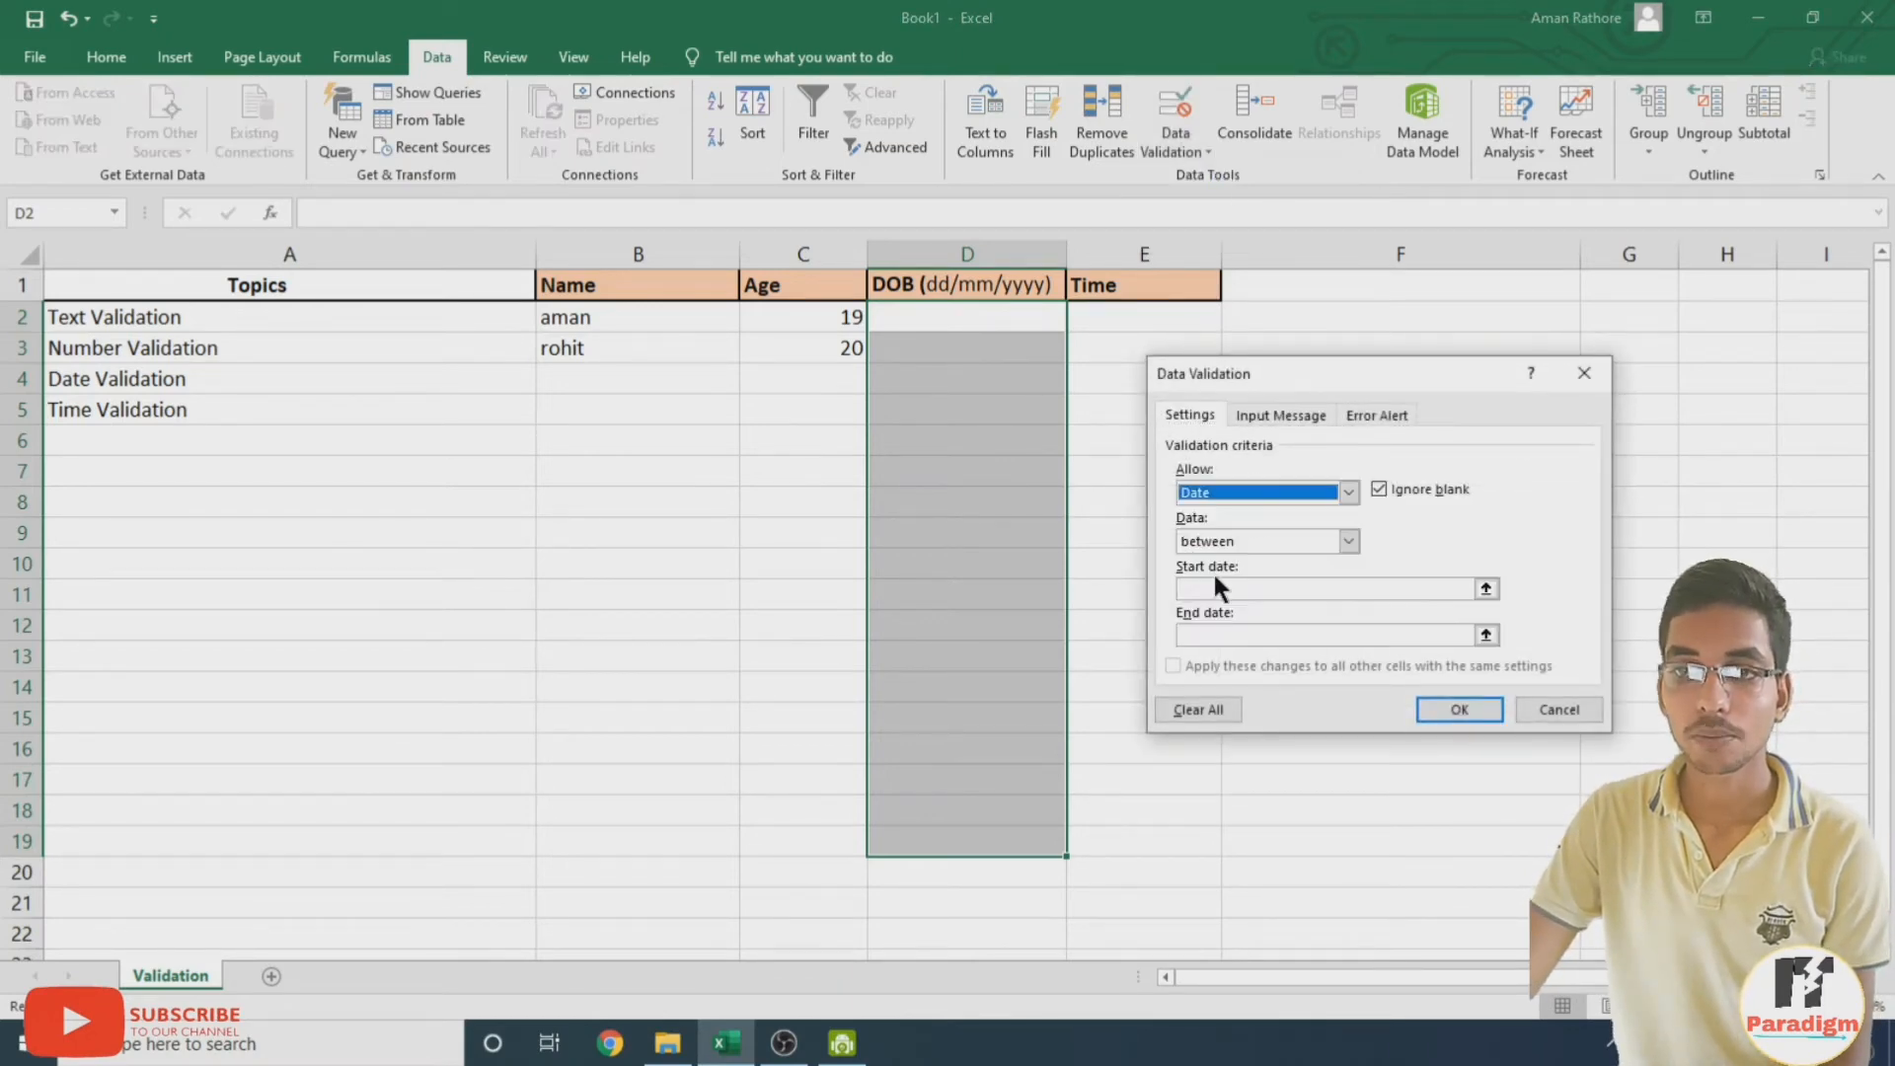
Limit the DOB rule to dates less than the end date 01/01/2000 and apply the rule
{"action": "left_click", "coordinate": [1348, 540]}
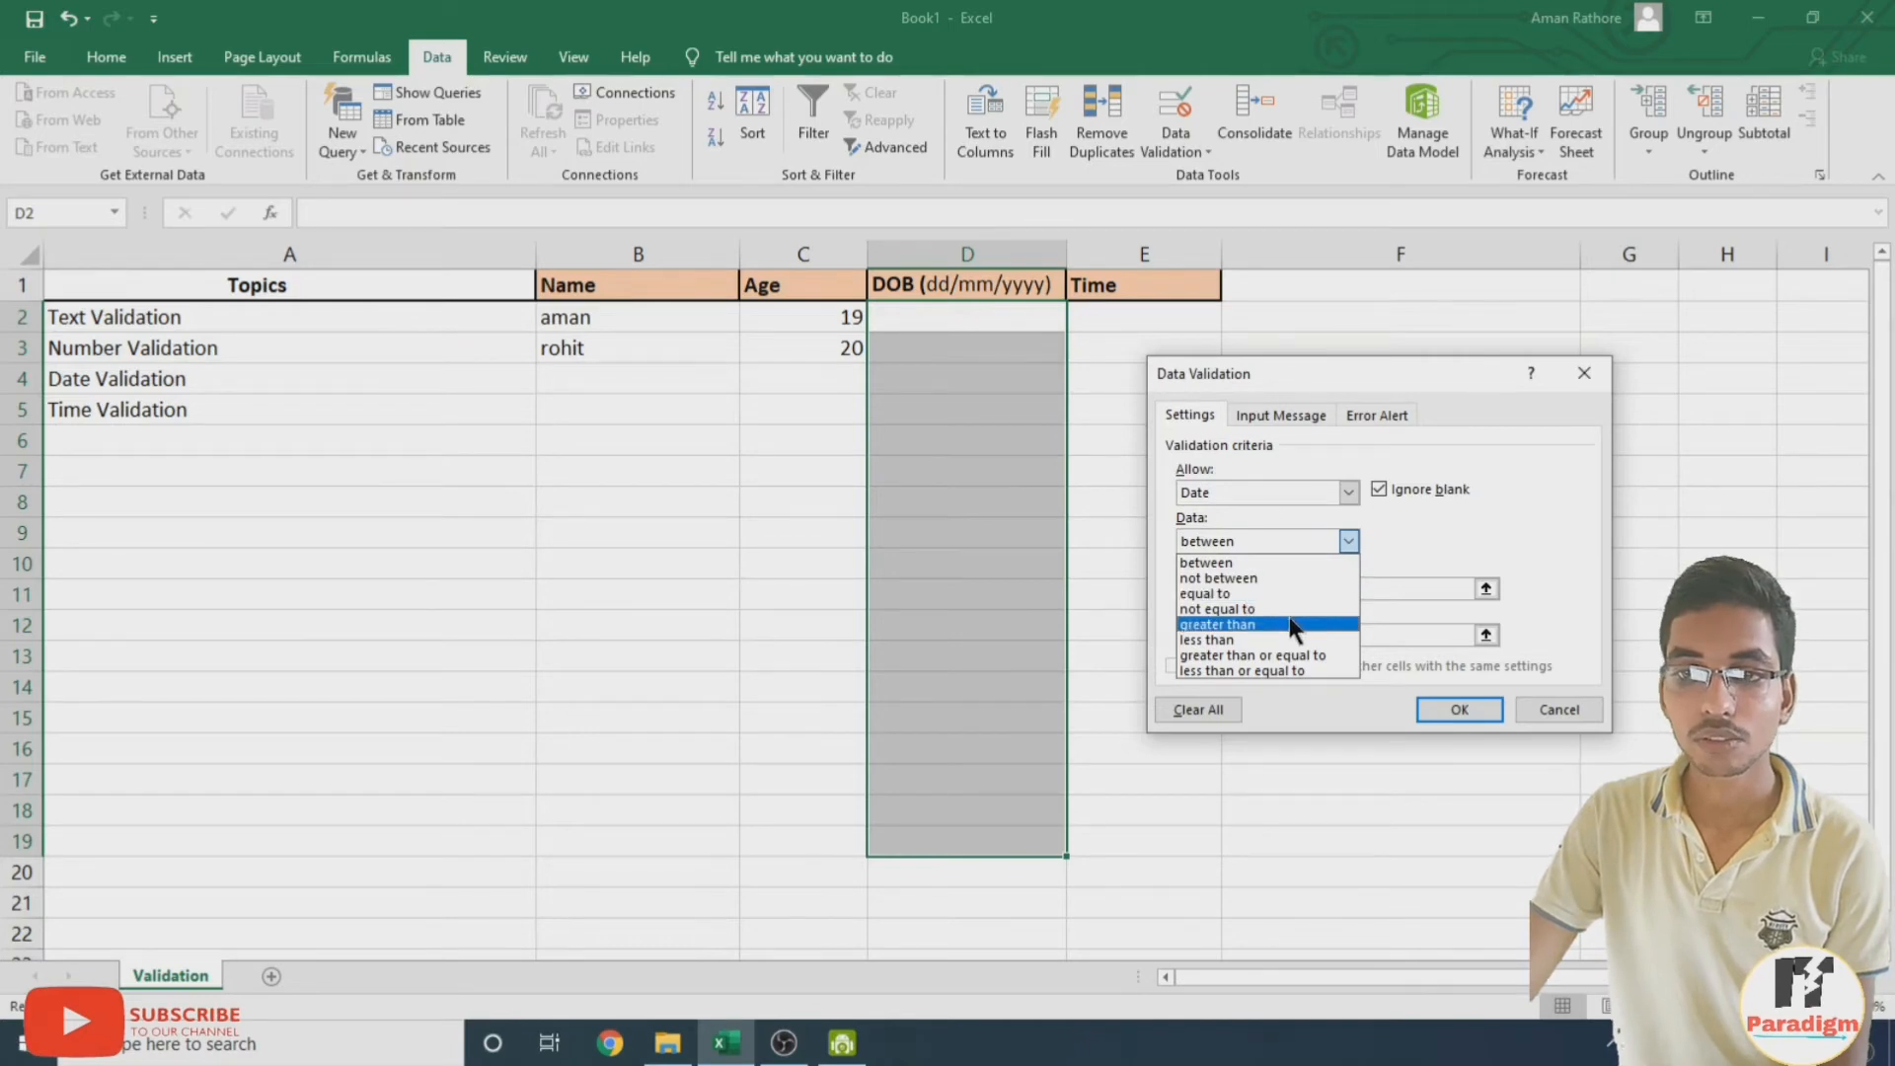
{"action": "left_click", "coordinate": [1219, 637]}
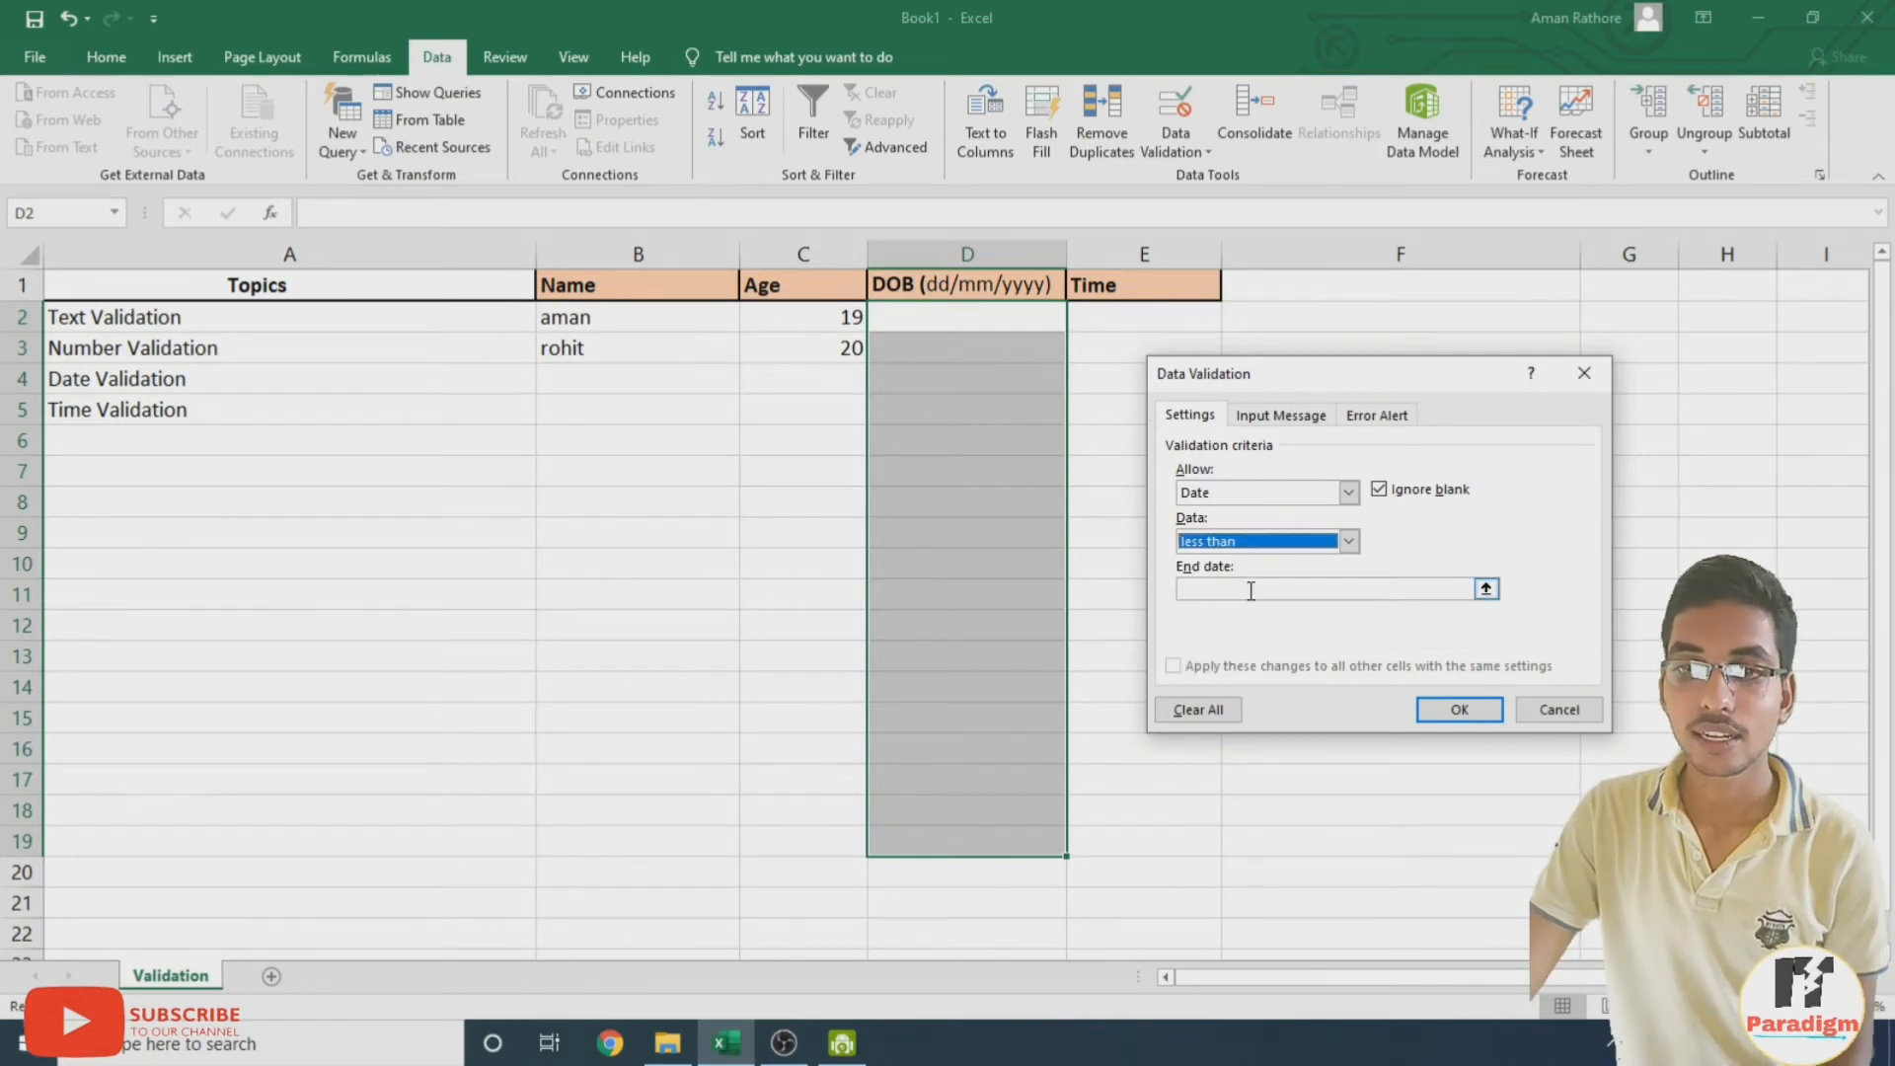
{"action": "left_click", "coordinate": [1242, 590]}
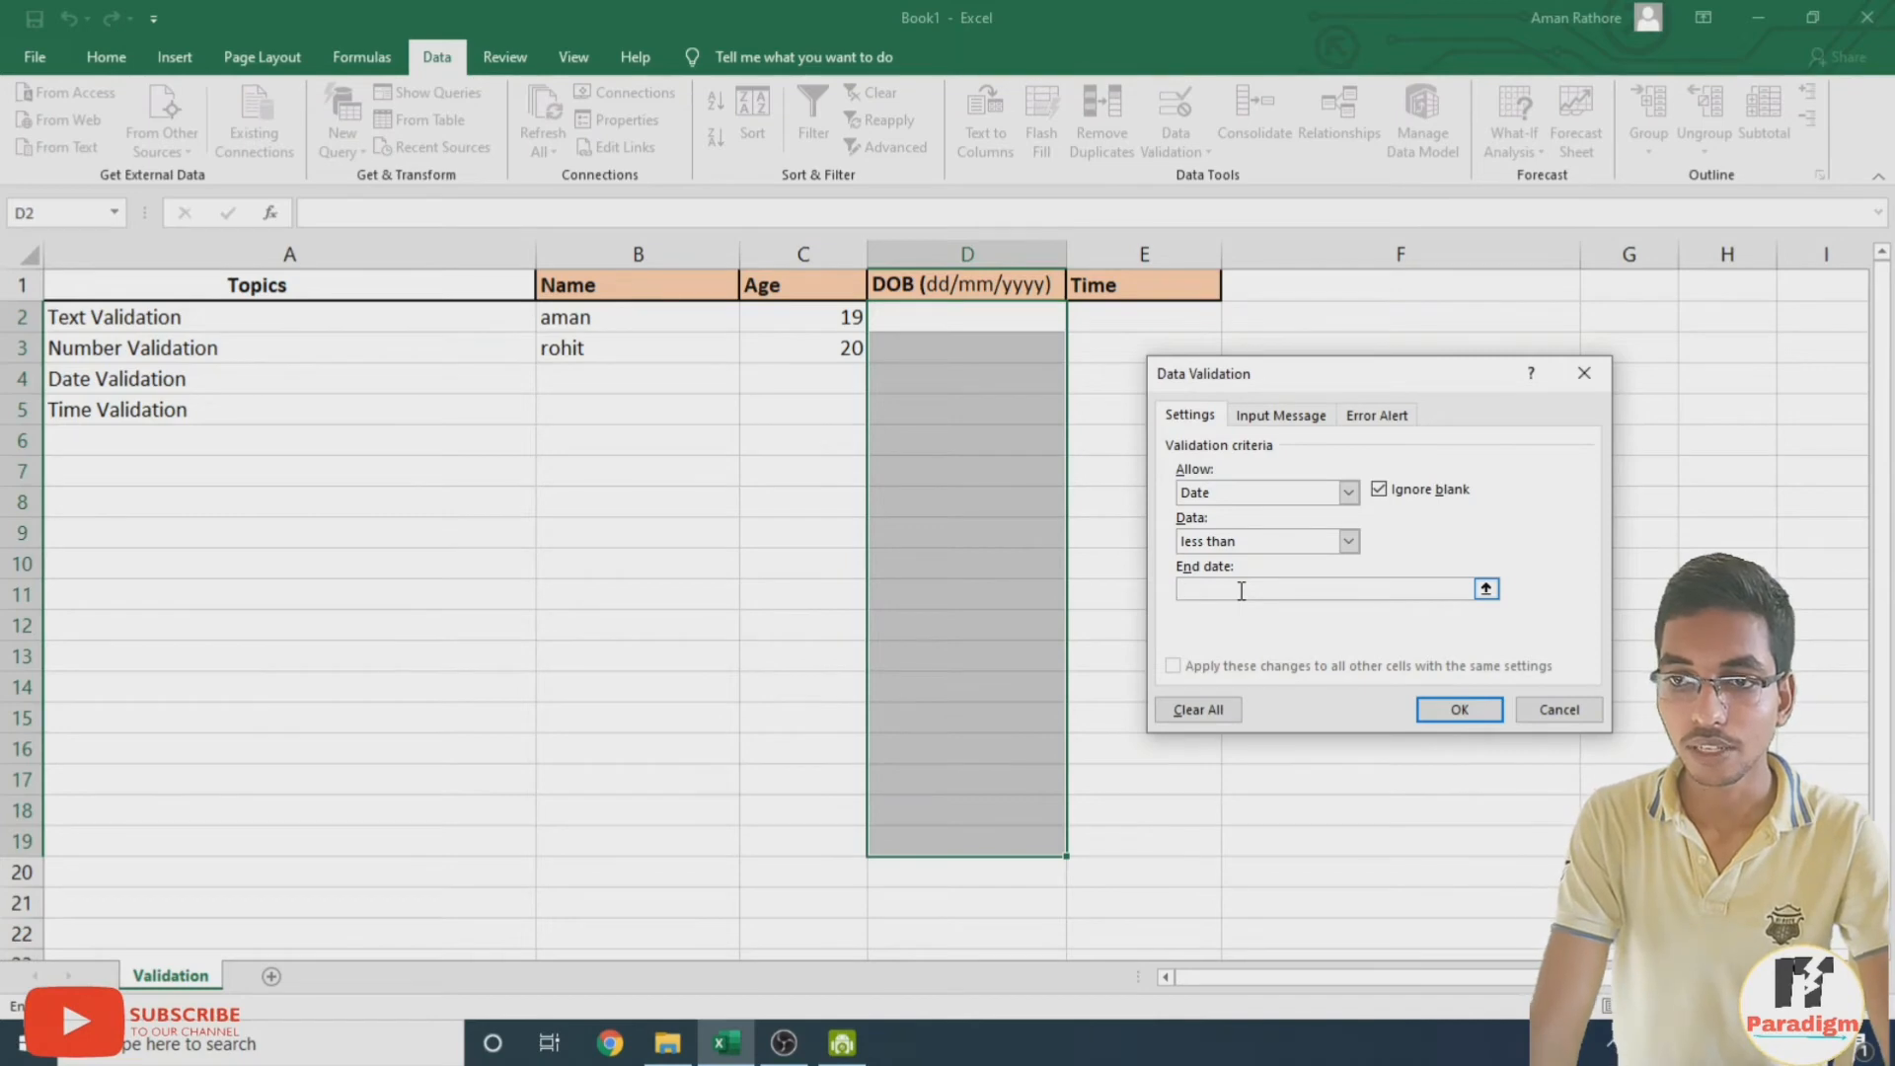
{"action": "type", "text": "01/"}
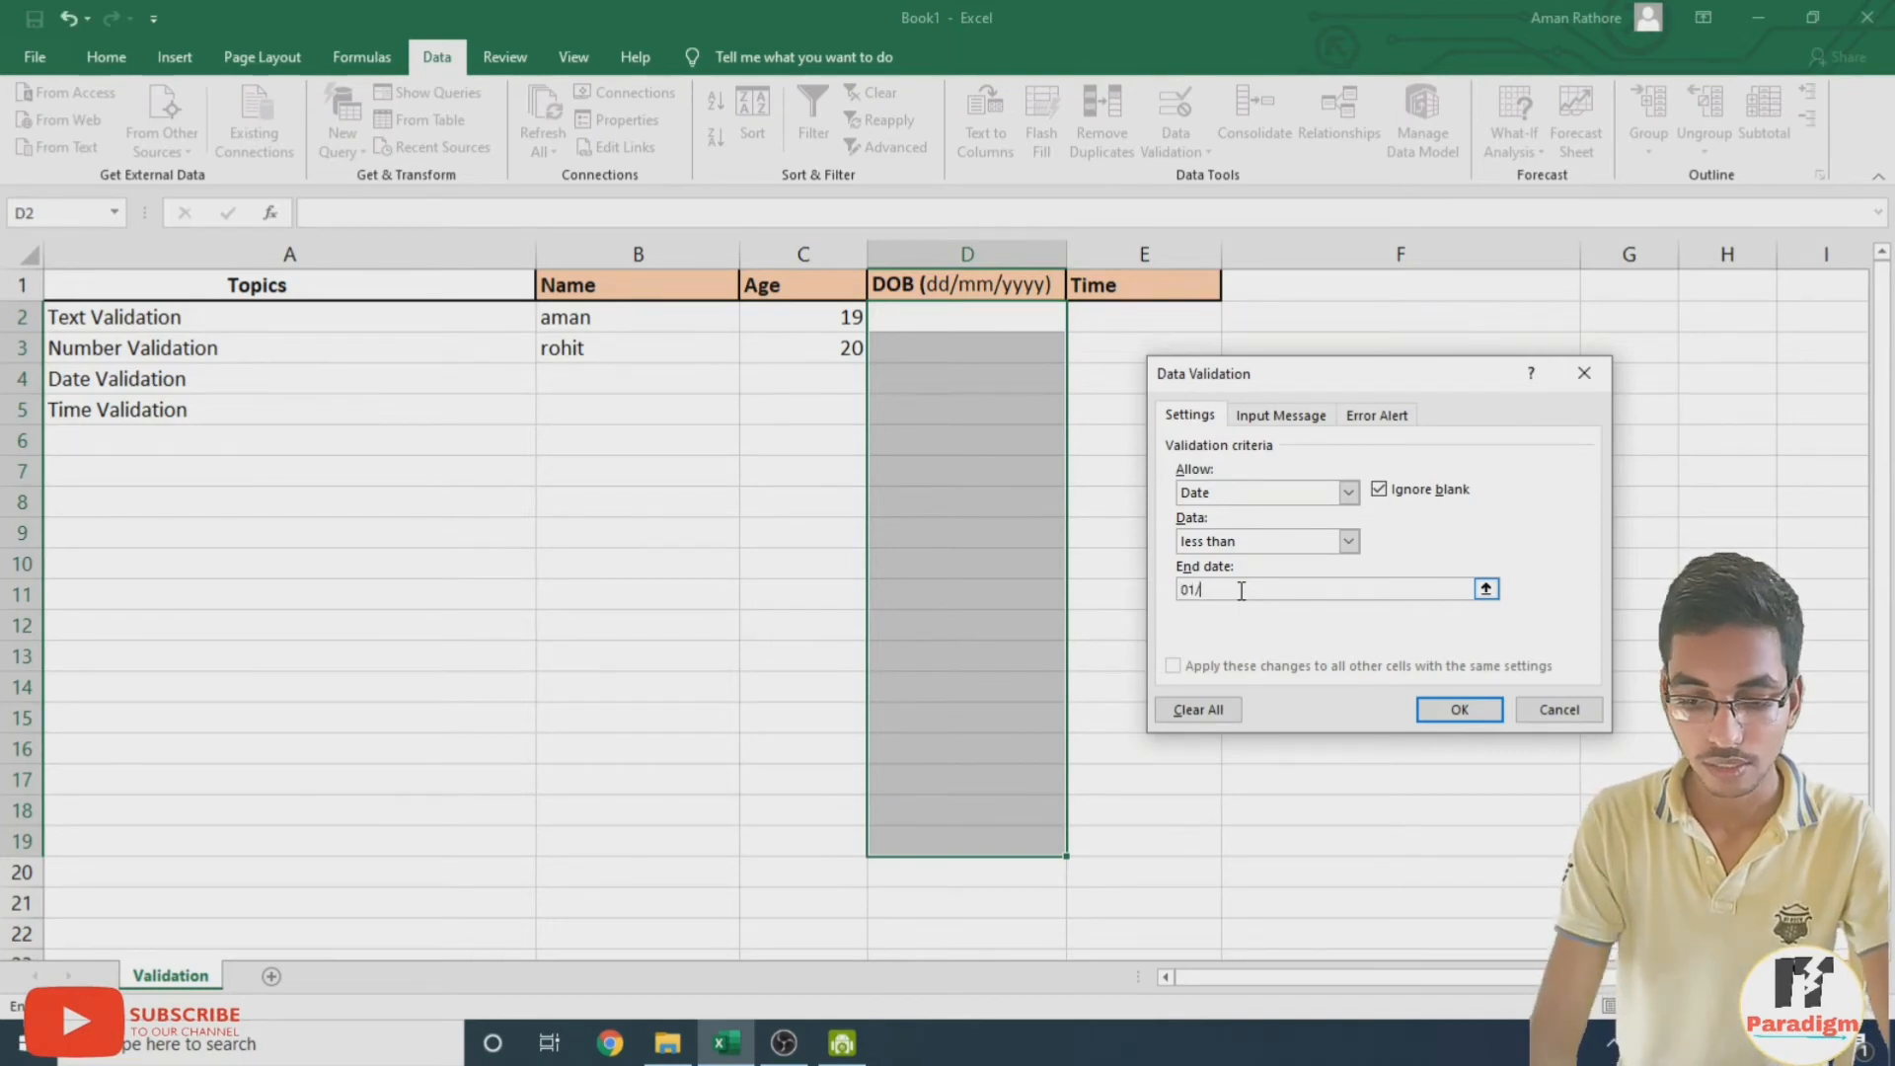
{"action": "type", "text": "01/200"}
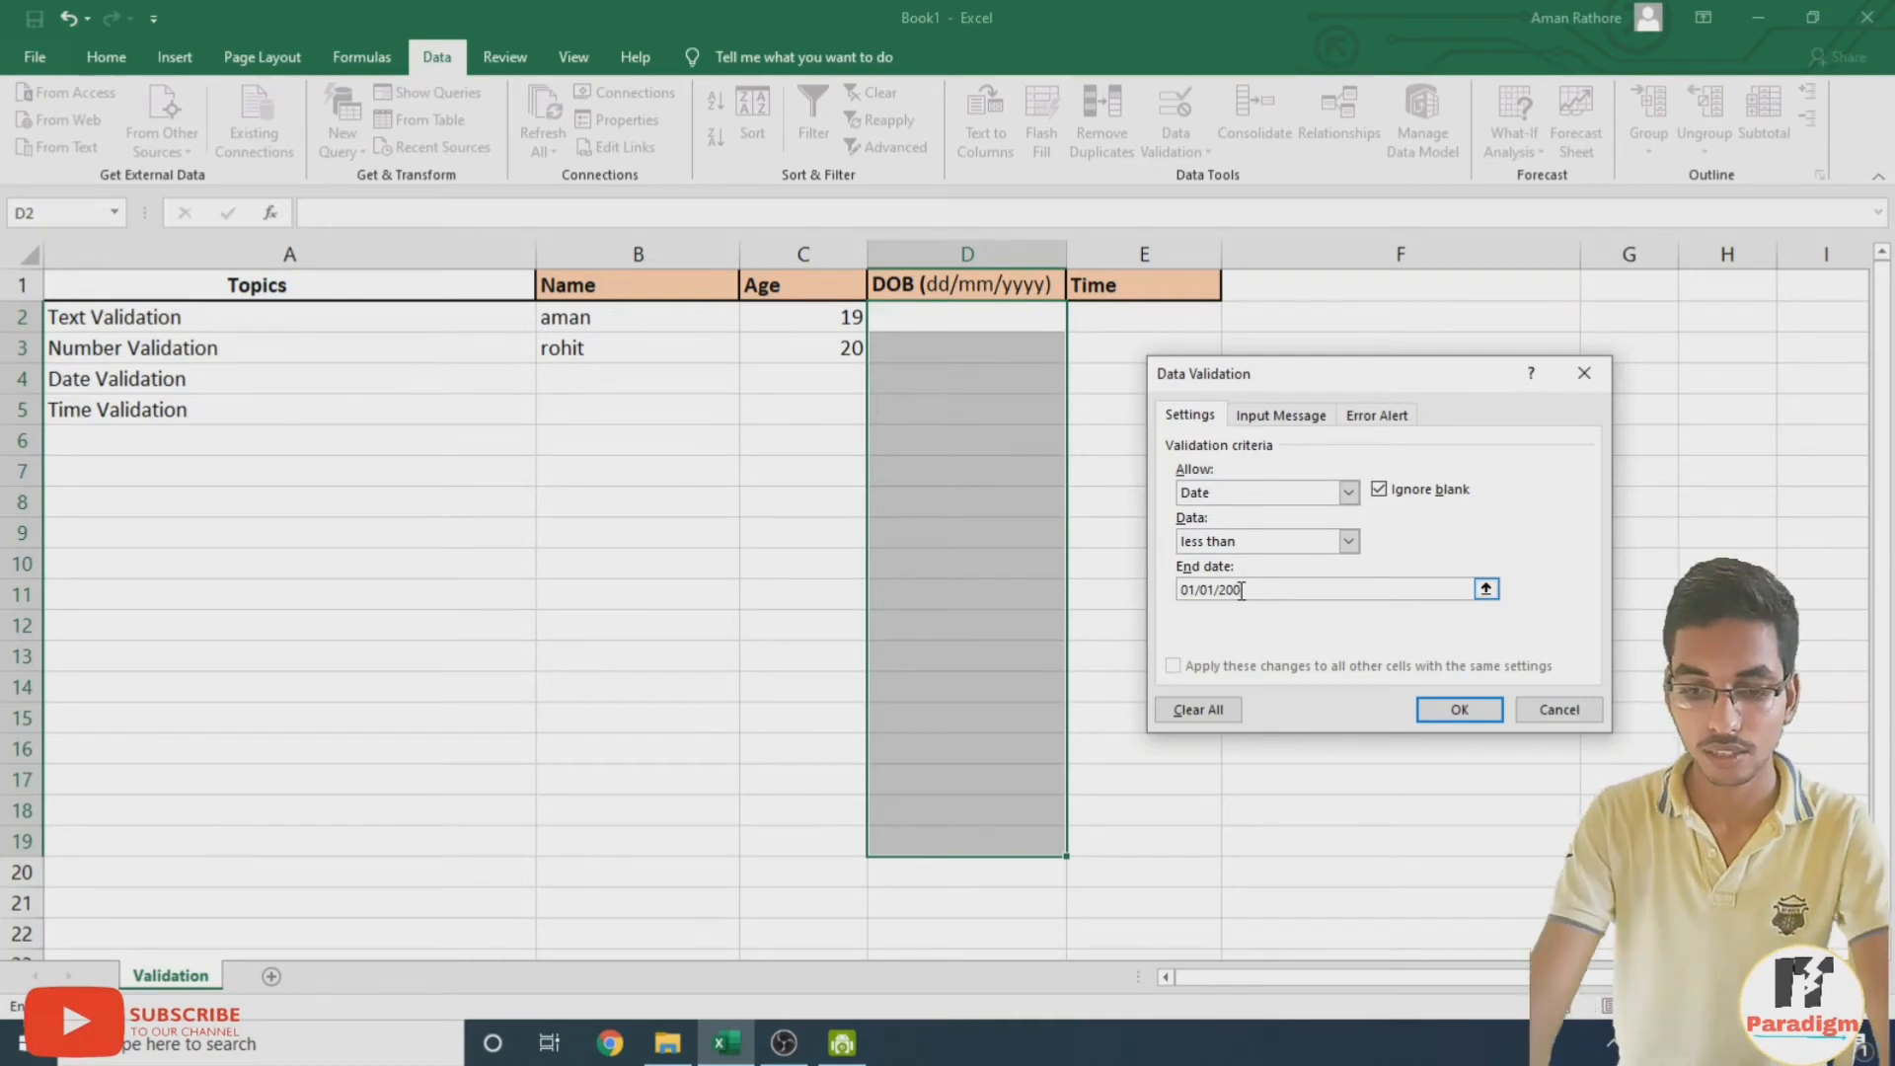
{"action": "type", "text": "0"}
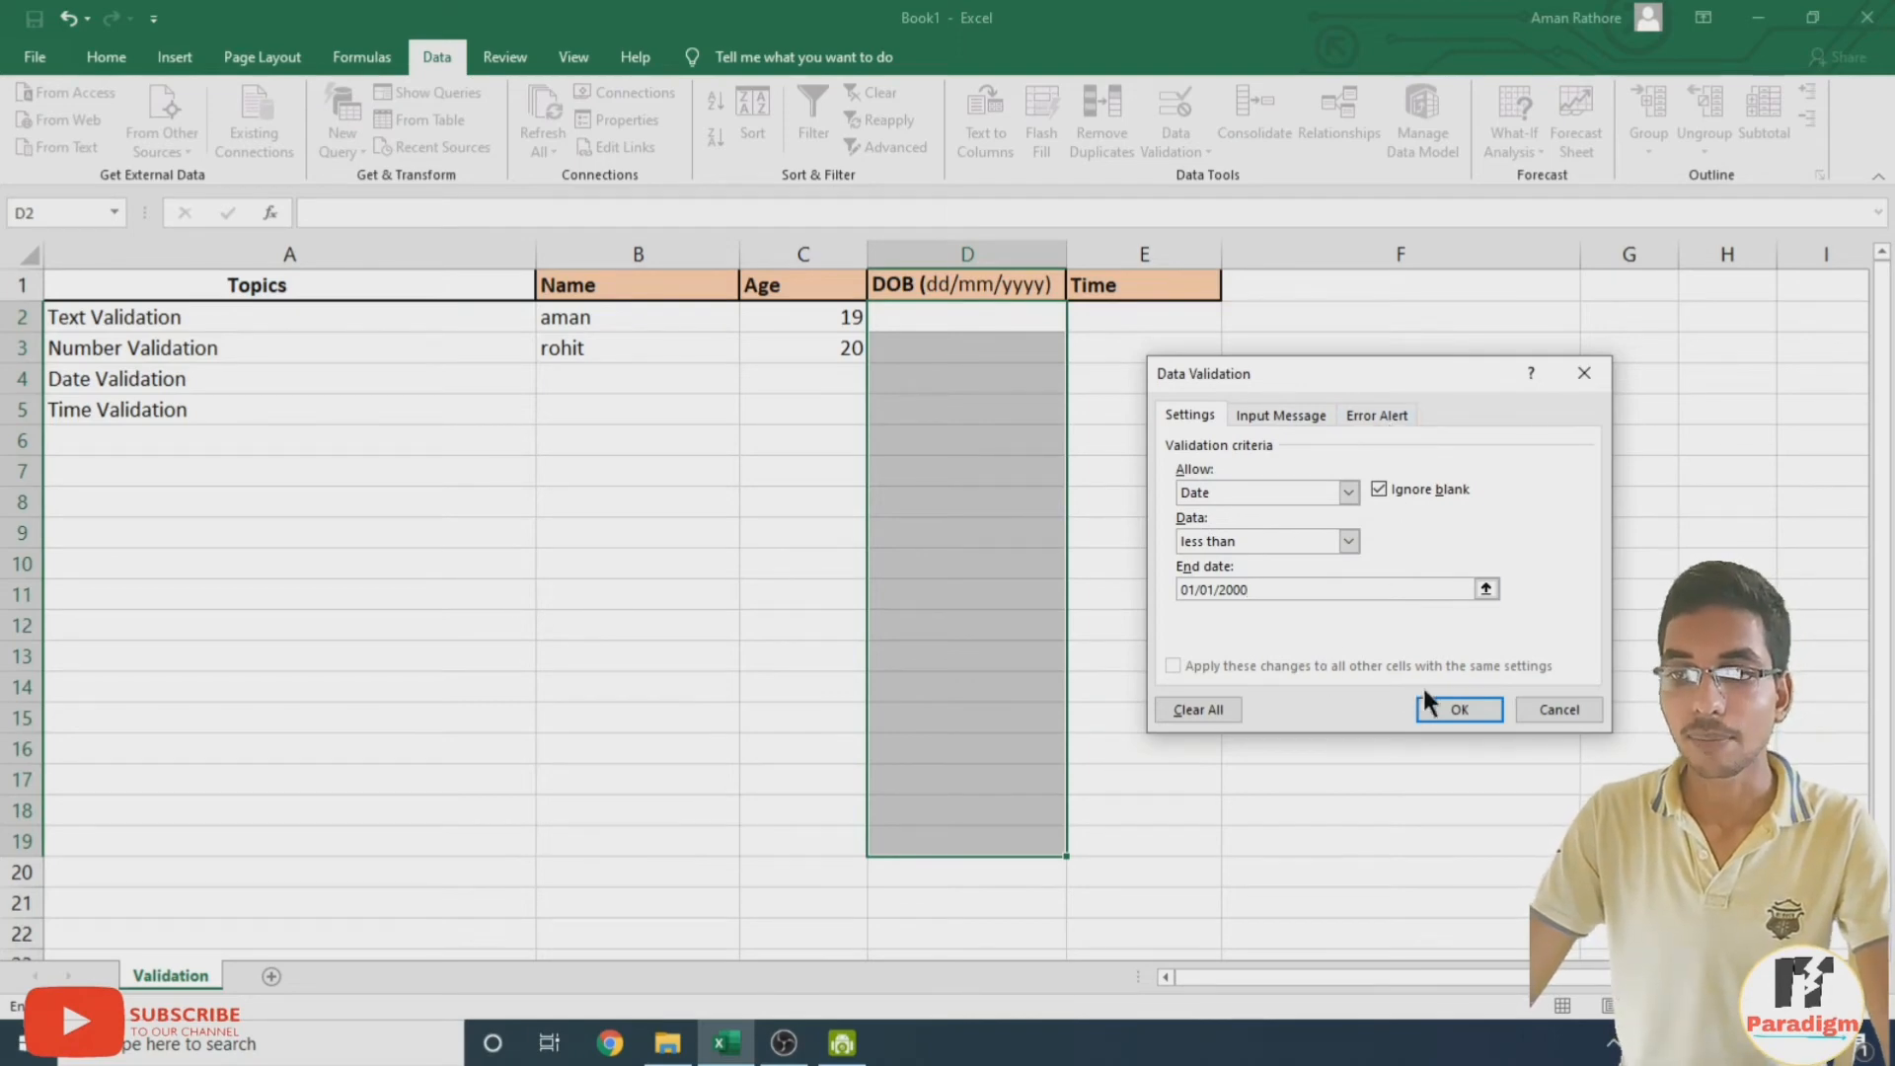
{"action": "left_click", "coordinate": [1459, 710]}
Check several cells in the Age and DOB columns for input message prompts
{"action": "left_click", "coordinate": [1036, 445]}
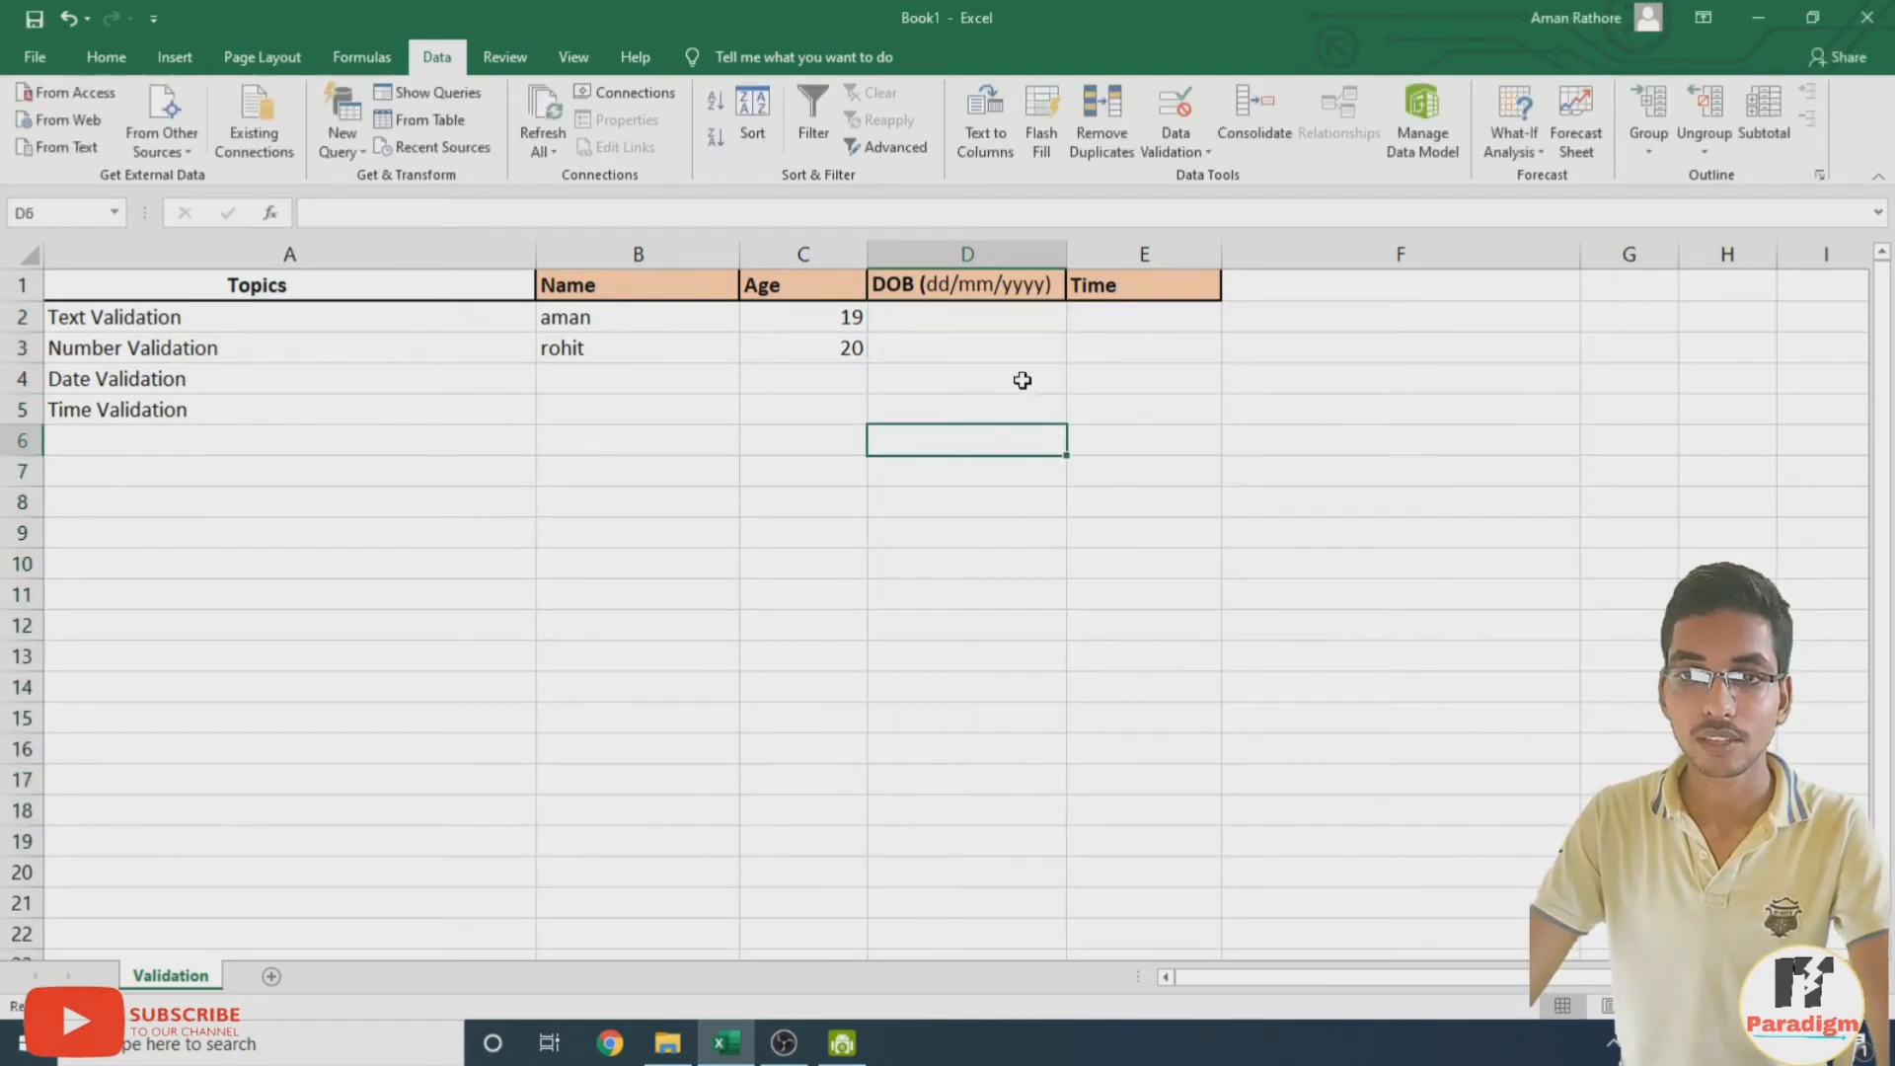
{"action": "key", "text": "Up"}
{"action": "key", "text": "Up"}
{"action": "key", "text": "Up"}
{"action": "left_click", "coordinate": [844, 349]}
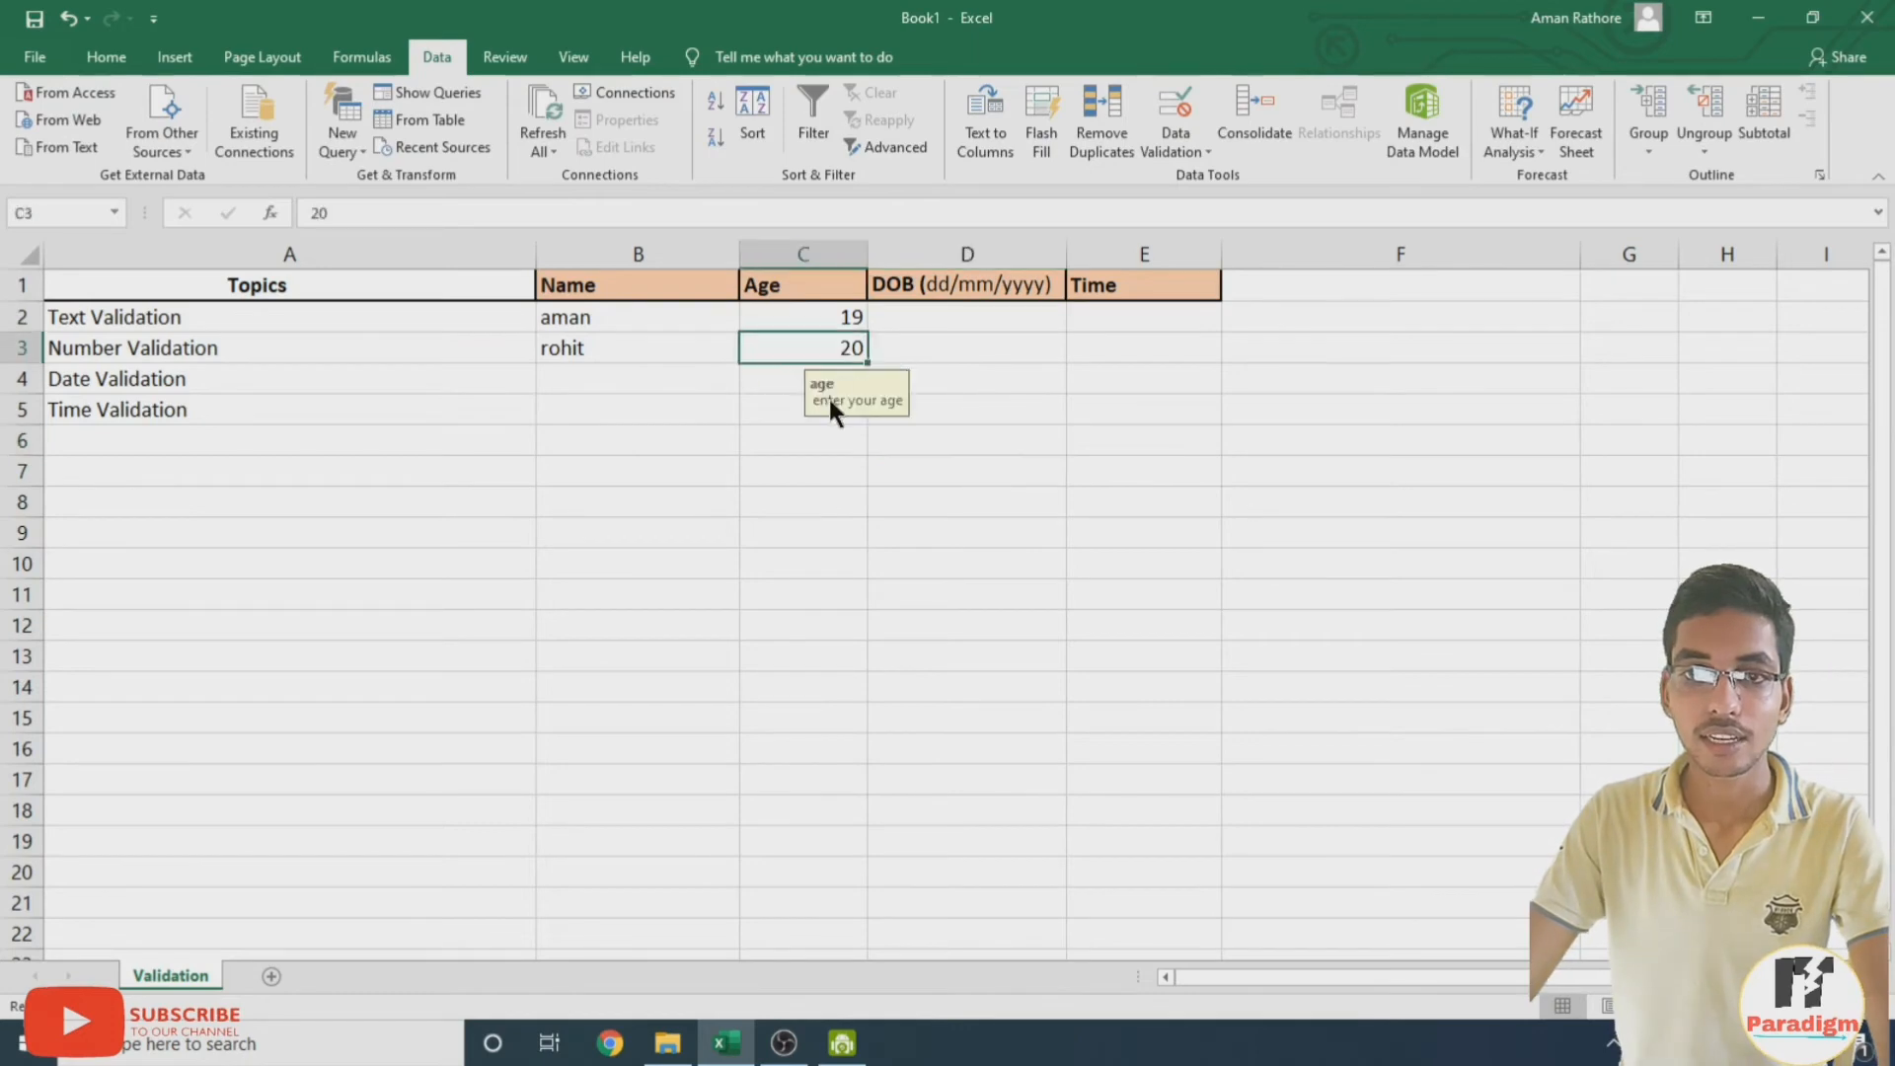
{"action": "left_click", "coordinate": [807, 410]}
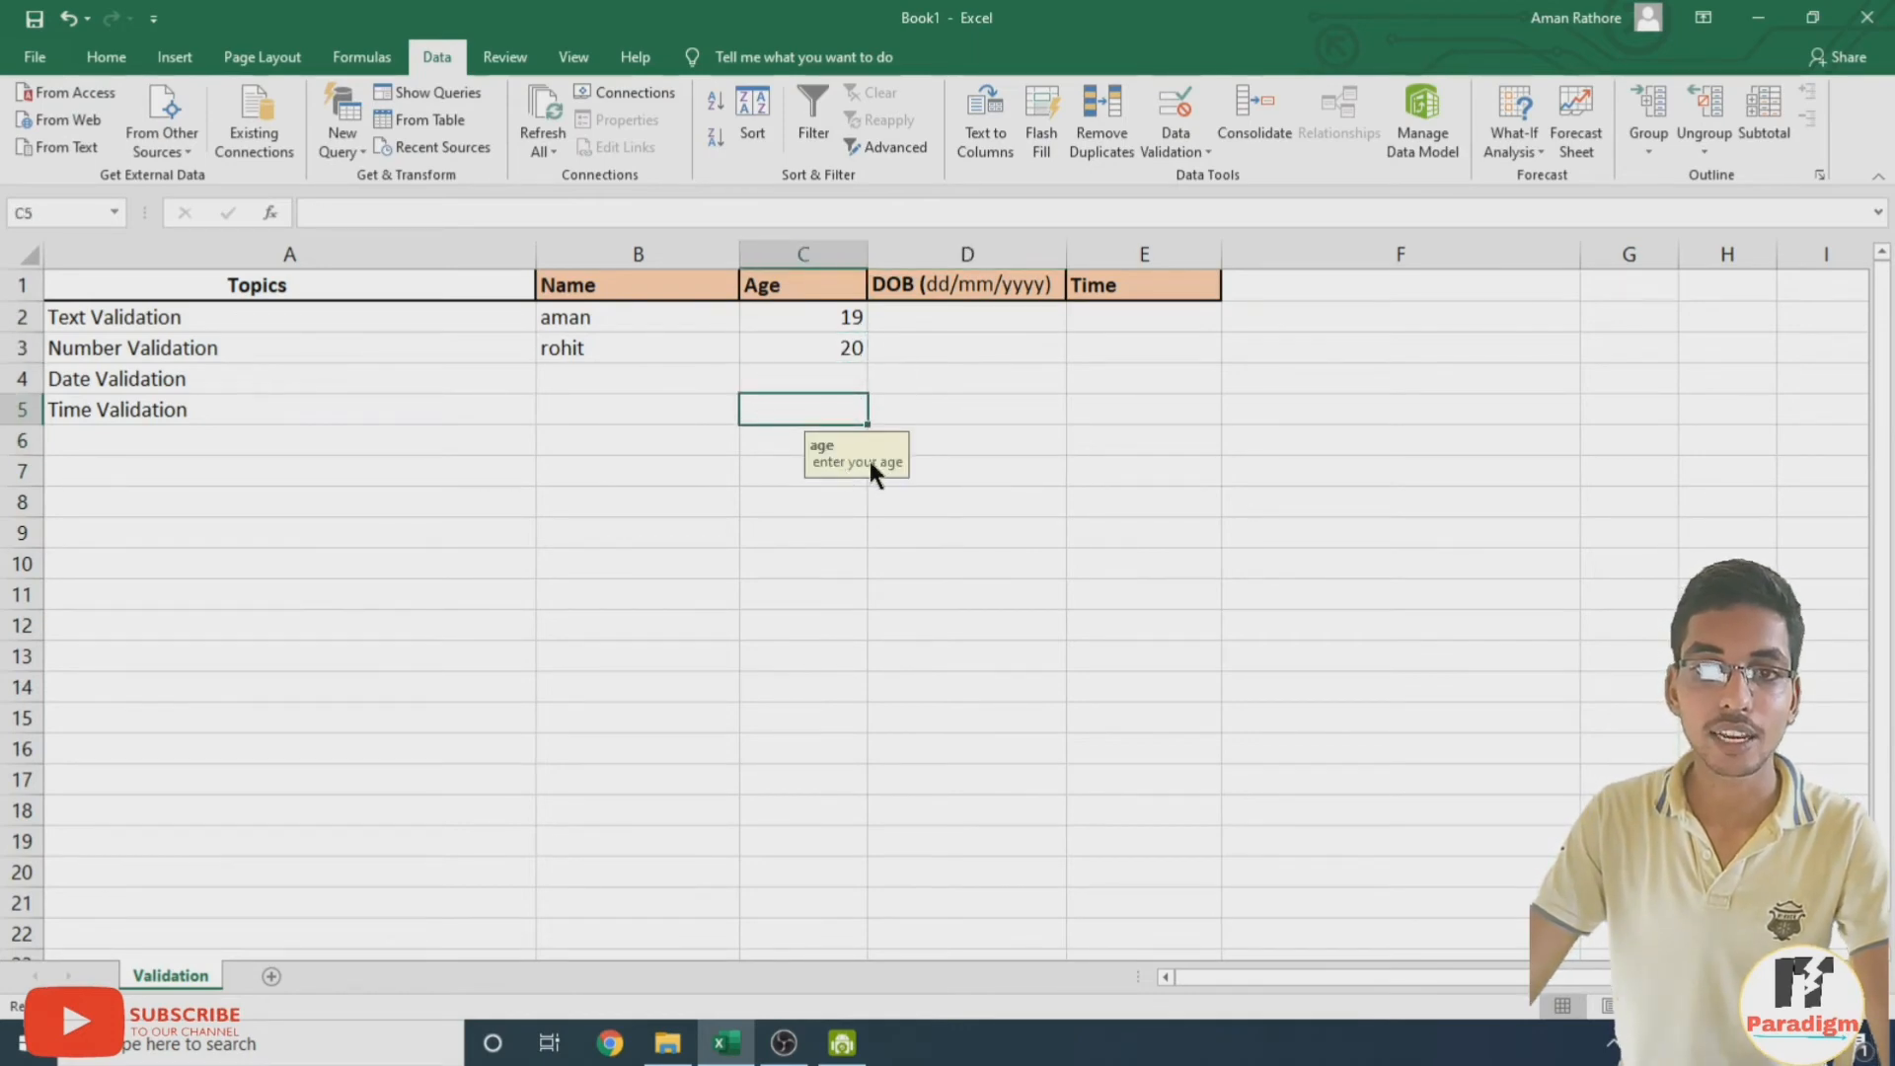
{"action": "left_click", "coordinate": [935, 347]}
{"action": "left_click", "coordinate": [967, 322]}
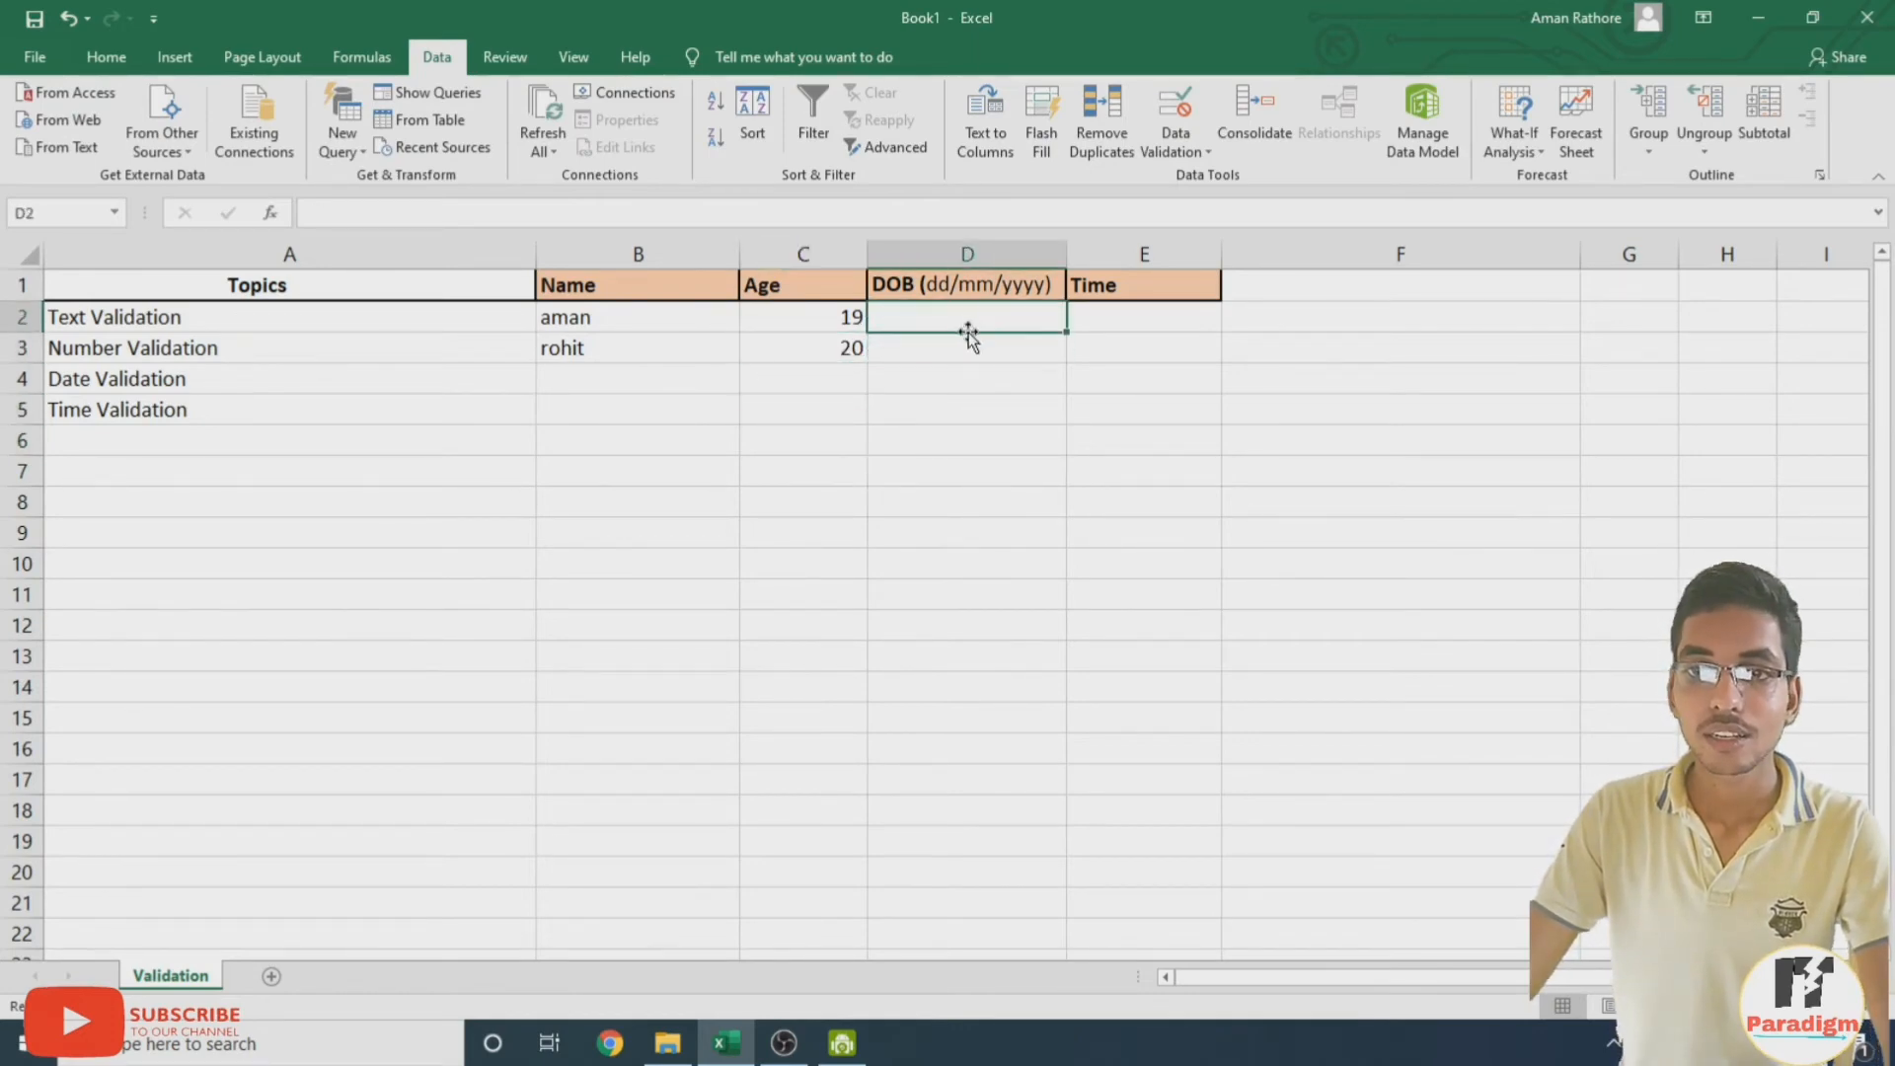
{"action": "left_click", "coordinate": [944, 348]}
{"action": "left_click", "coordinate": [944, 440]}
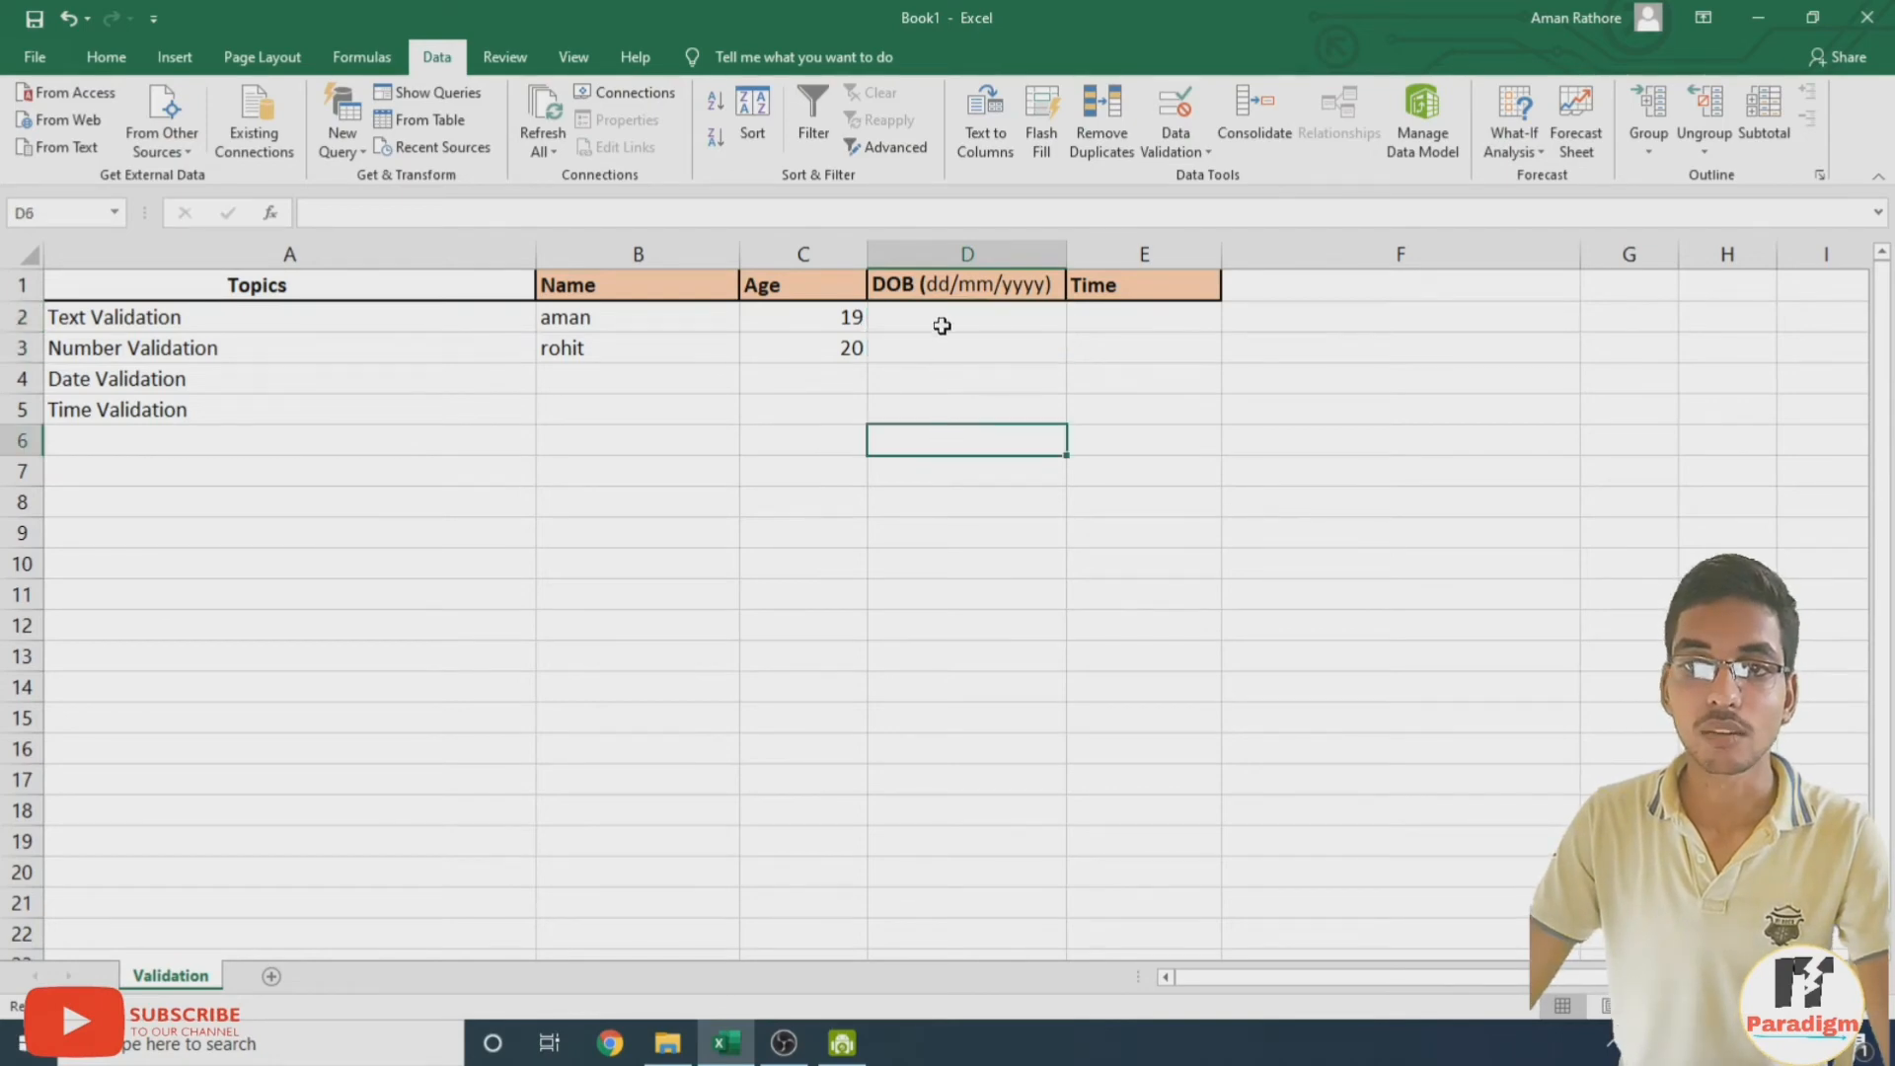
Enter a date of birth earlier than the rule's end date in D2 to test the DOB rule
{"action": "left_click", "coordinate": [948, 324]}
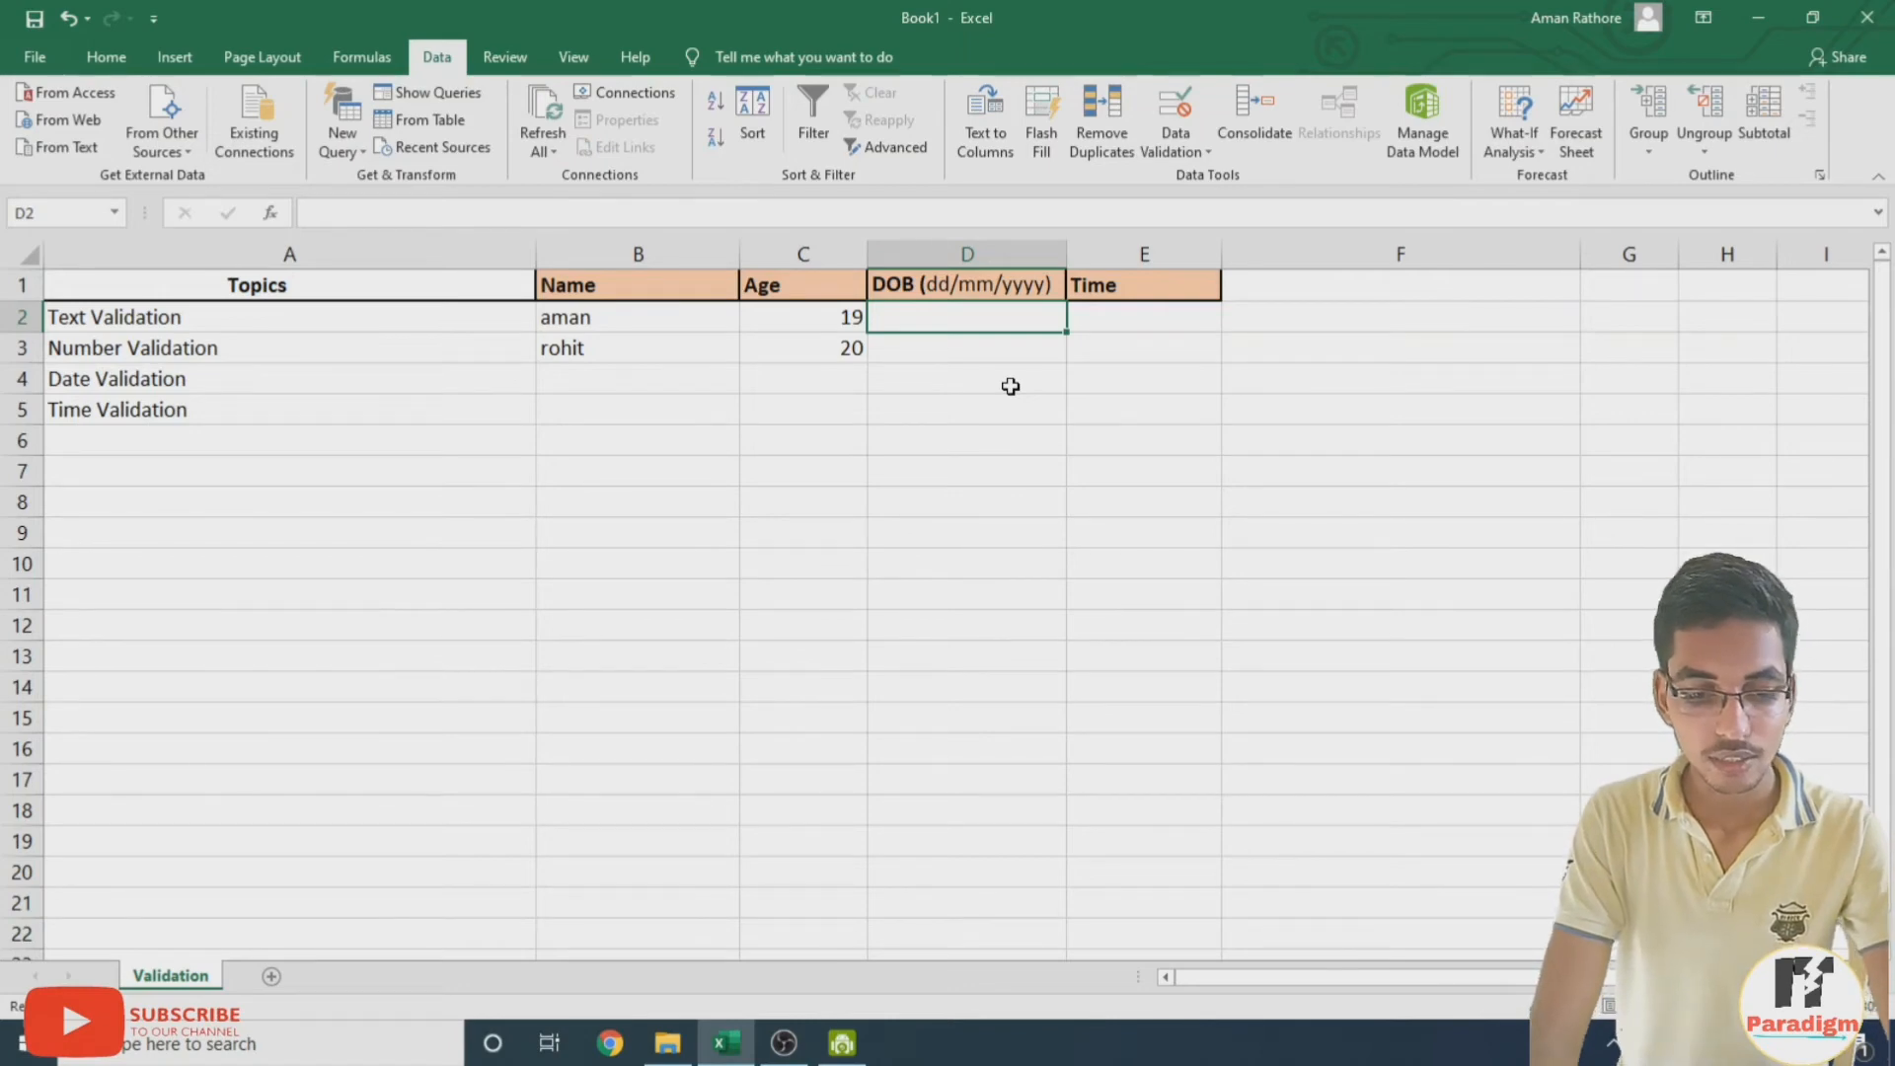
{"action": "type", "text": "02/02"}
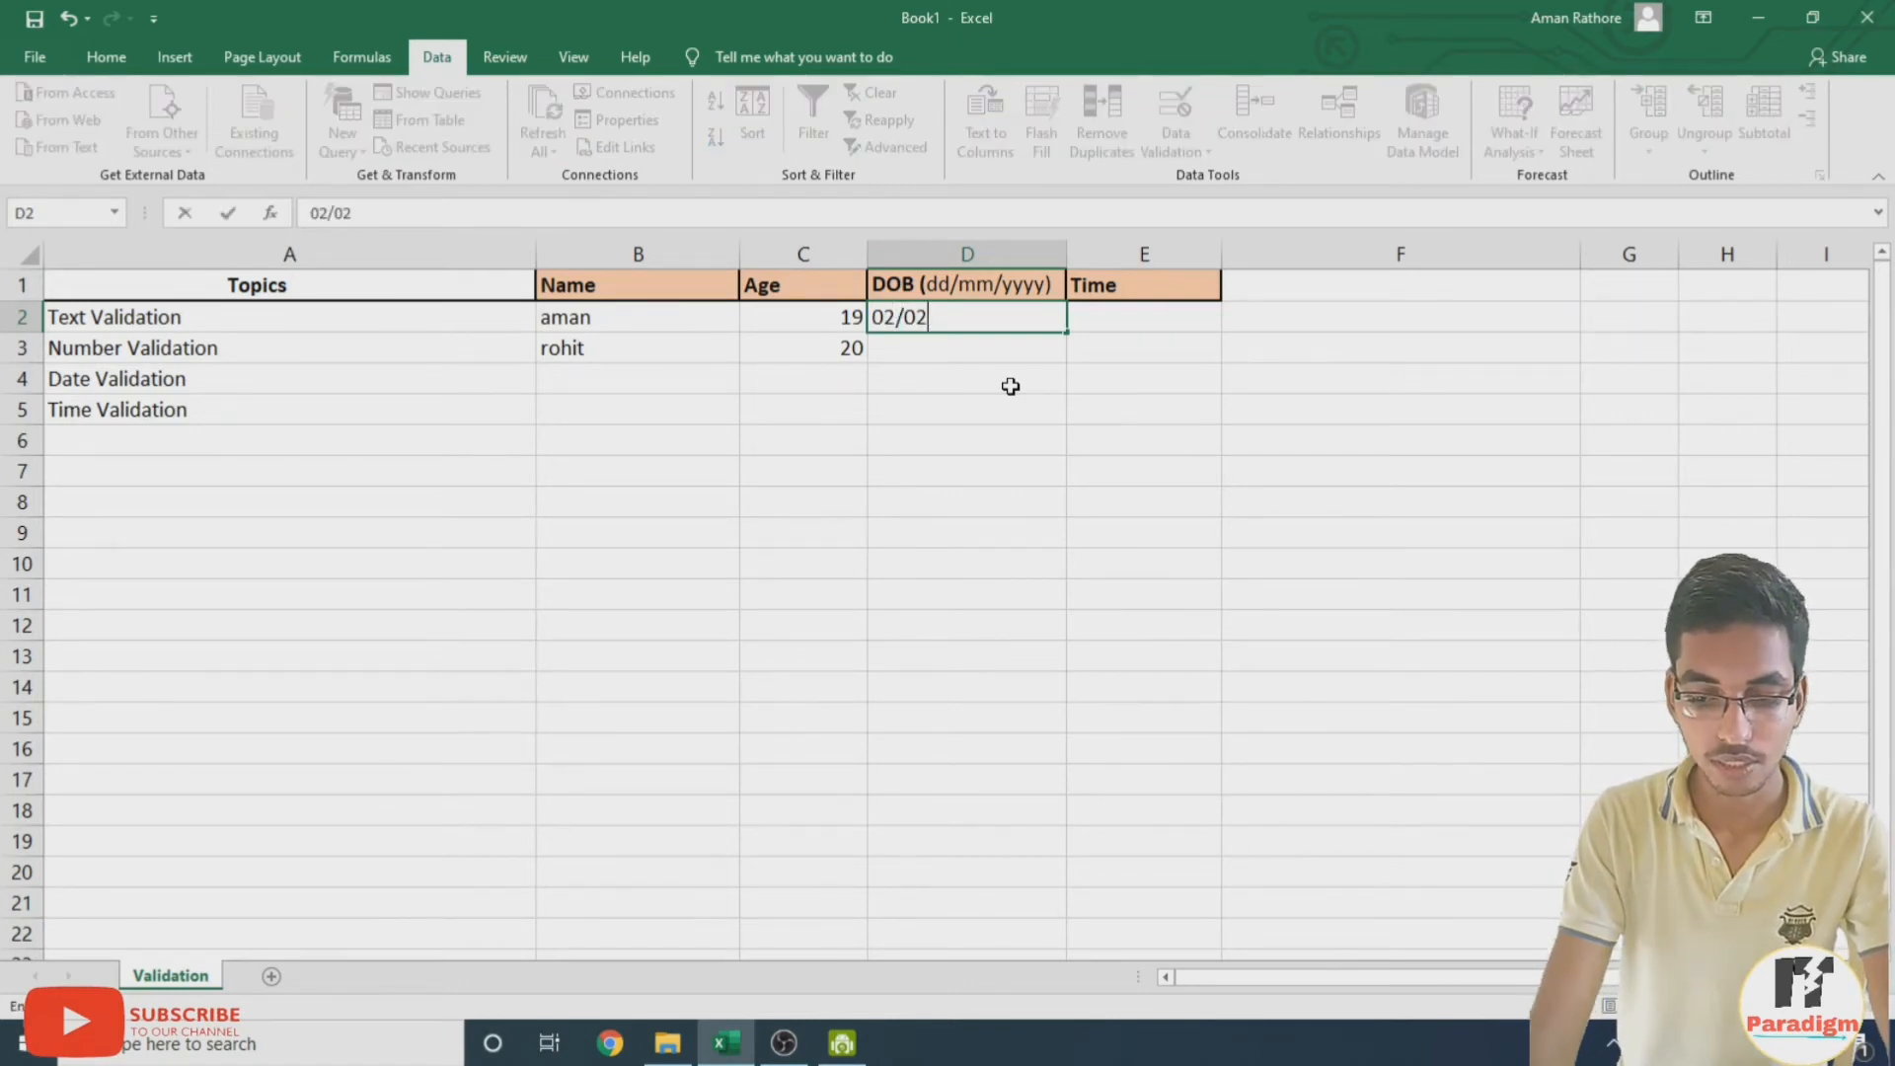
{"action": "type", "text": "/1999"}
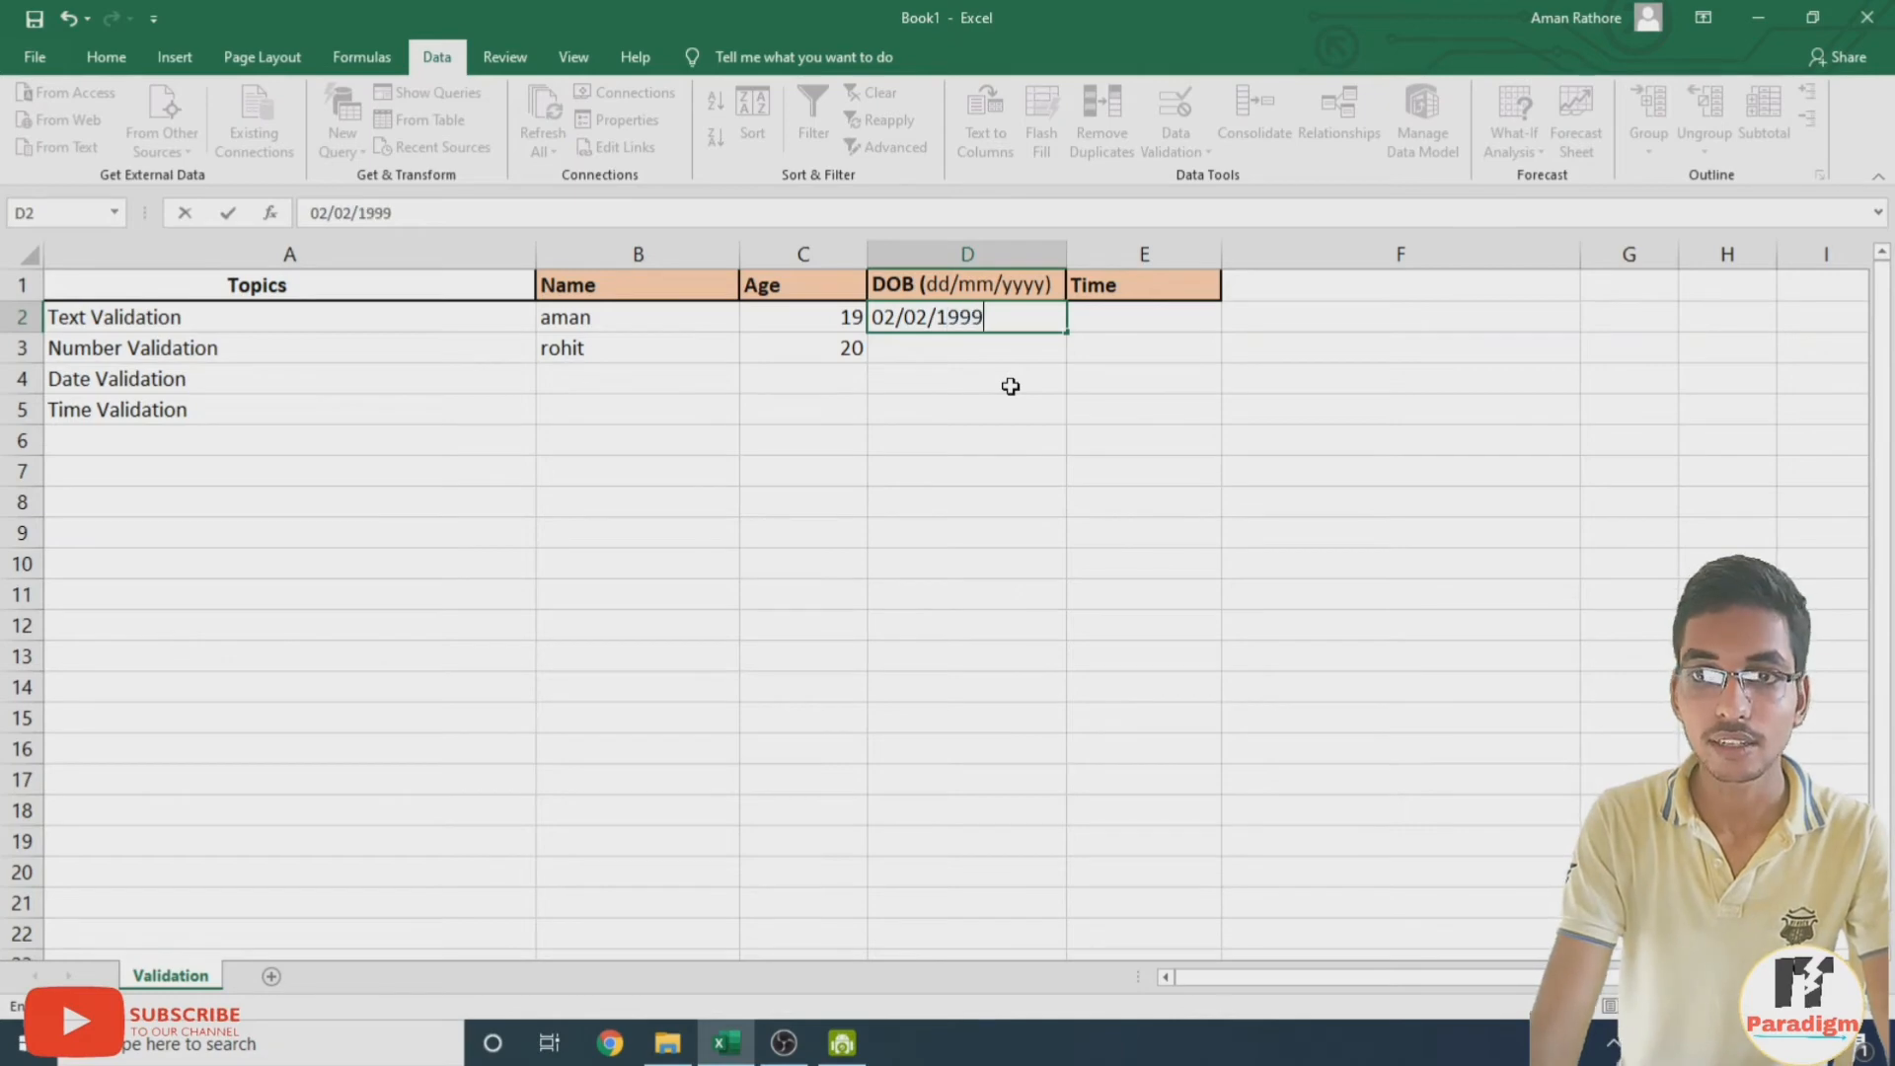
{"action": "key", "text": "Return"}
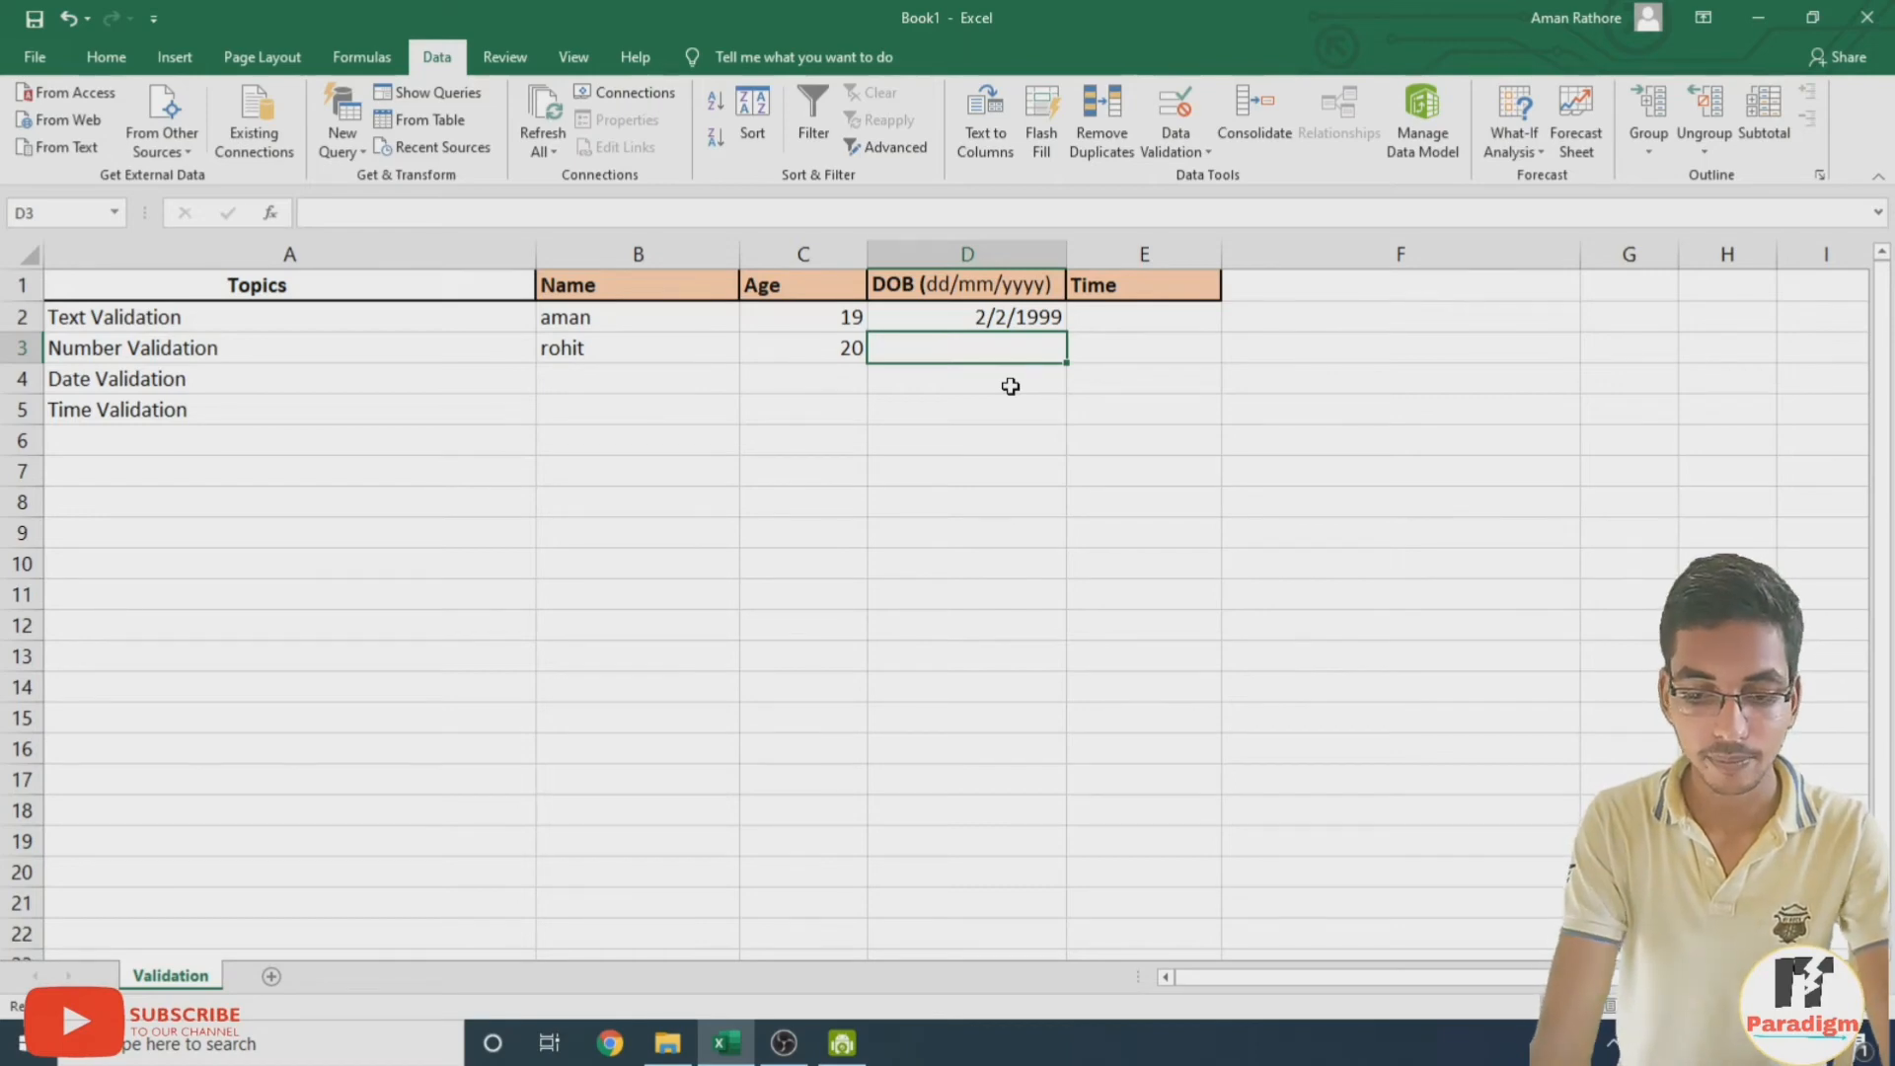
Try to enter a date of birth later than the rule's end date in D3 to test the DOB rule
{"action": "type", "text": "02"}
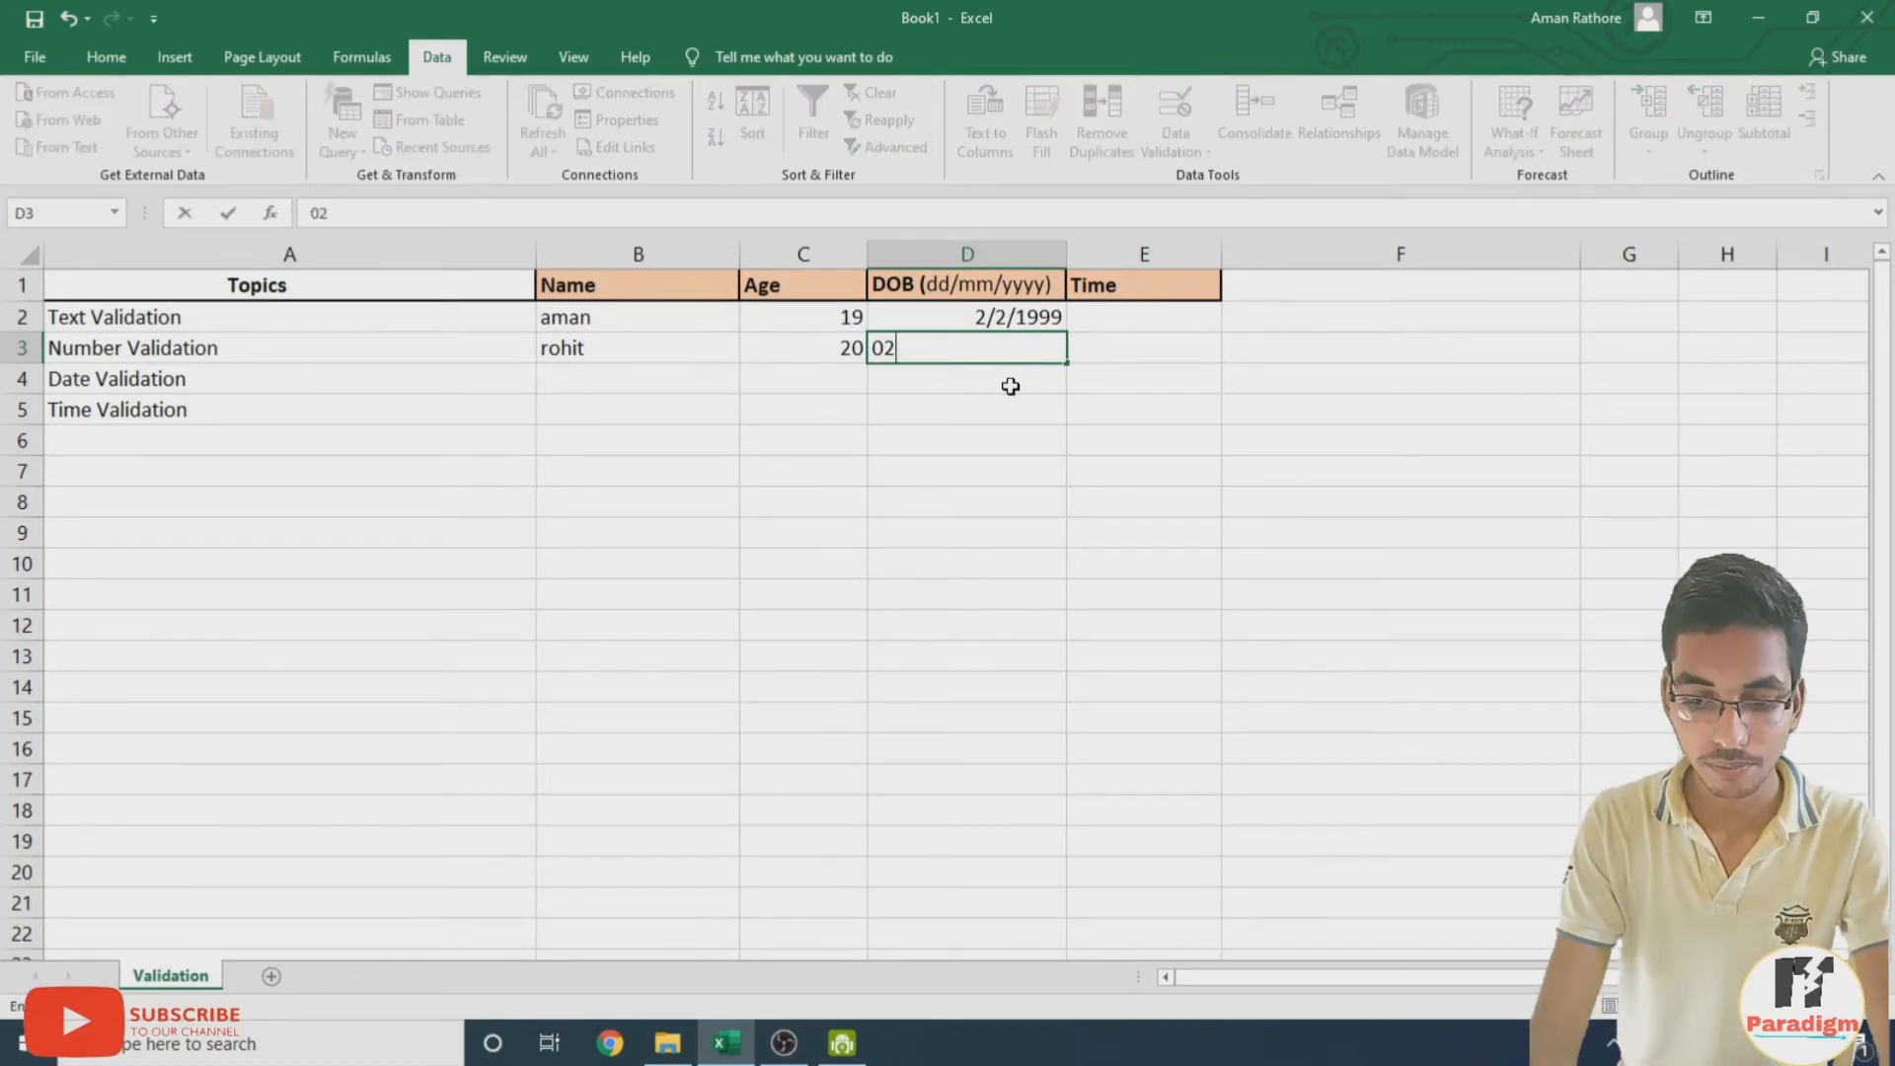
{"action": "type", "text": "/05"}
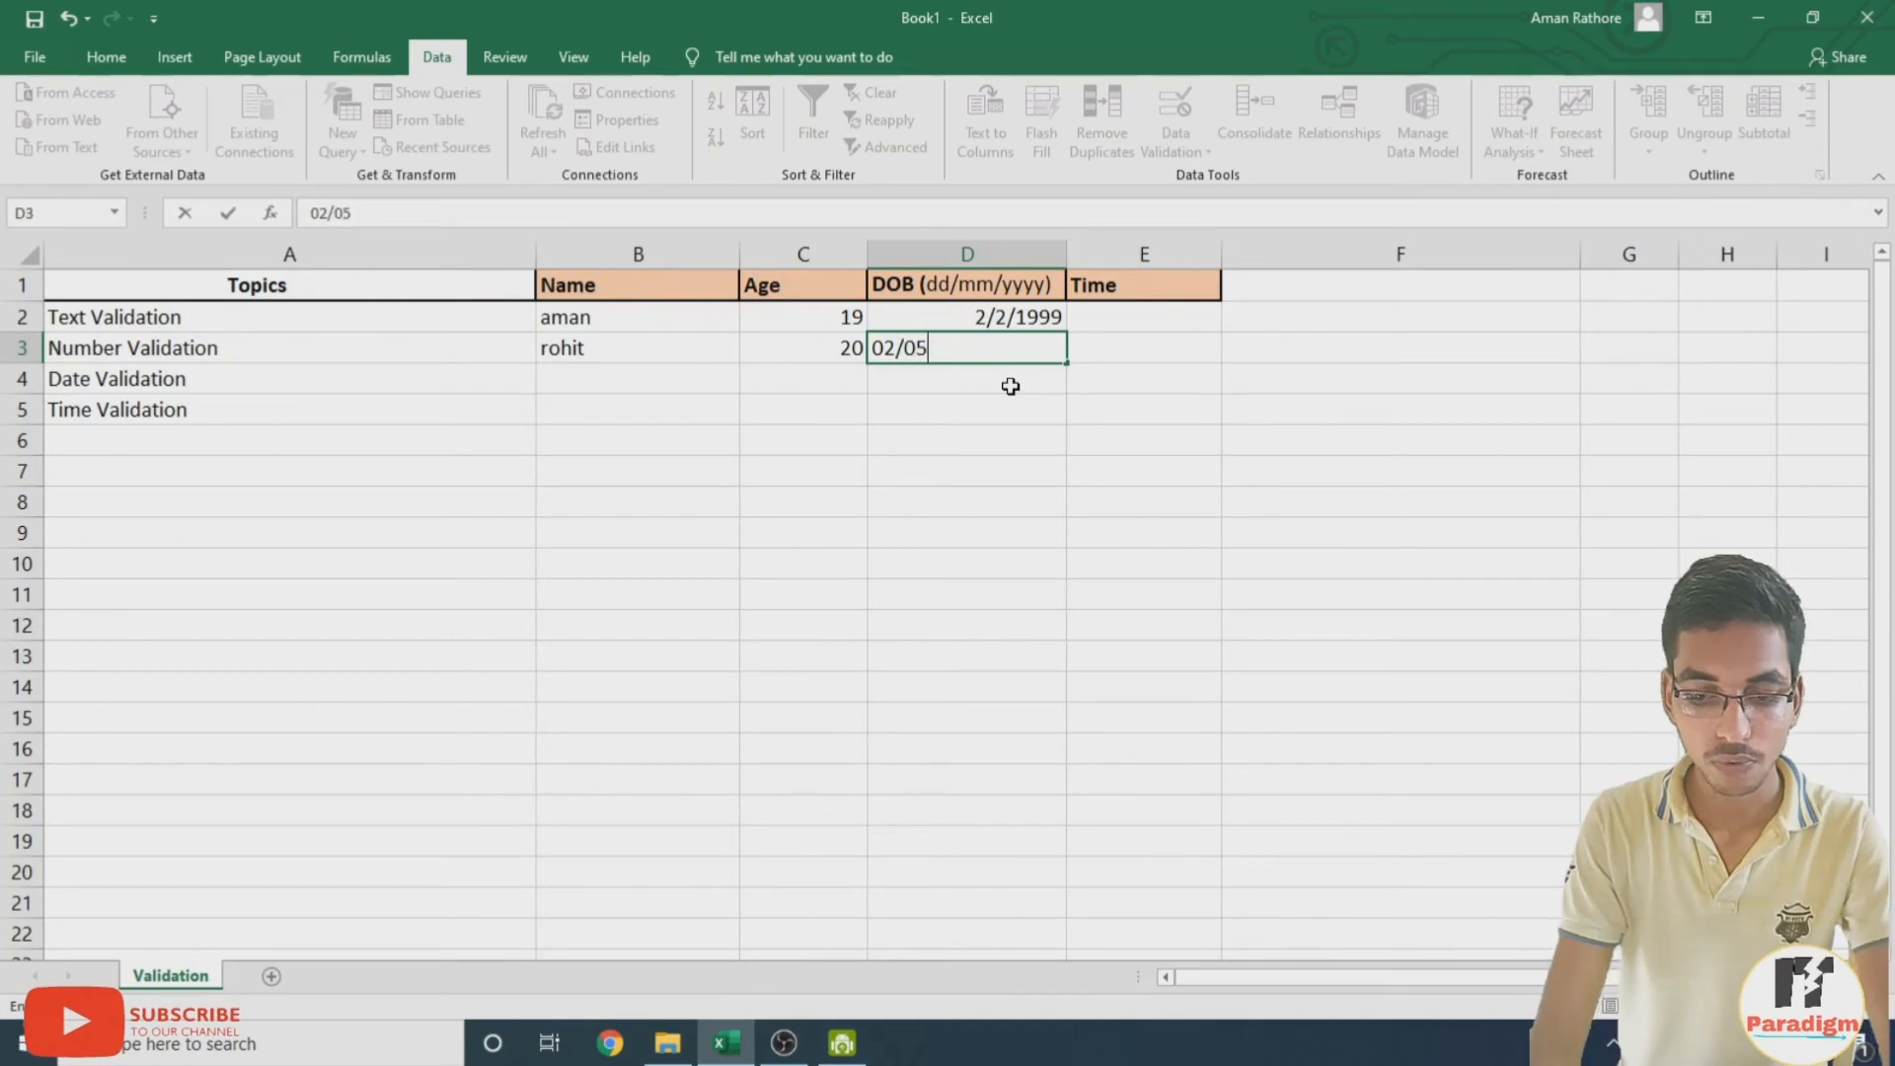
{"action": "type", "text": "/2019"}
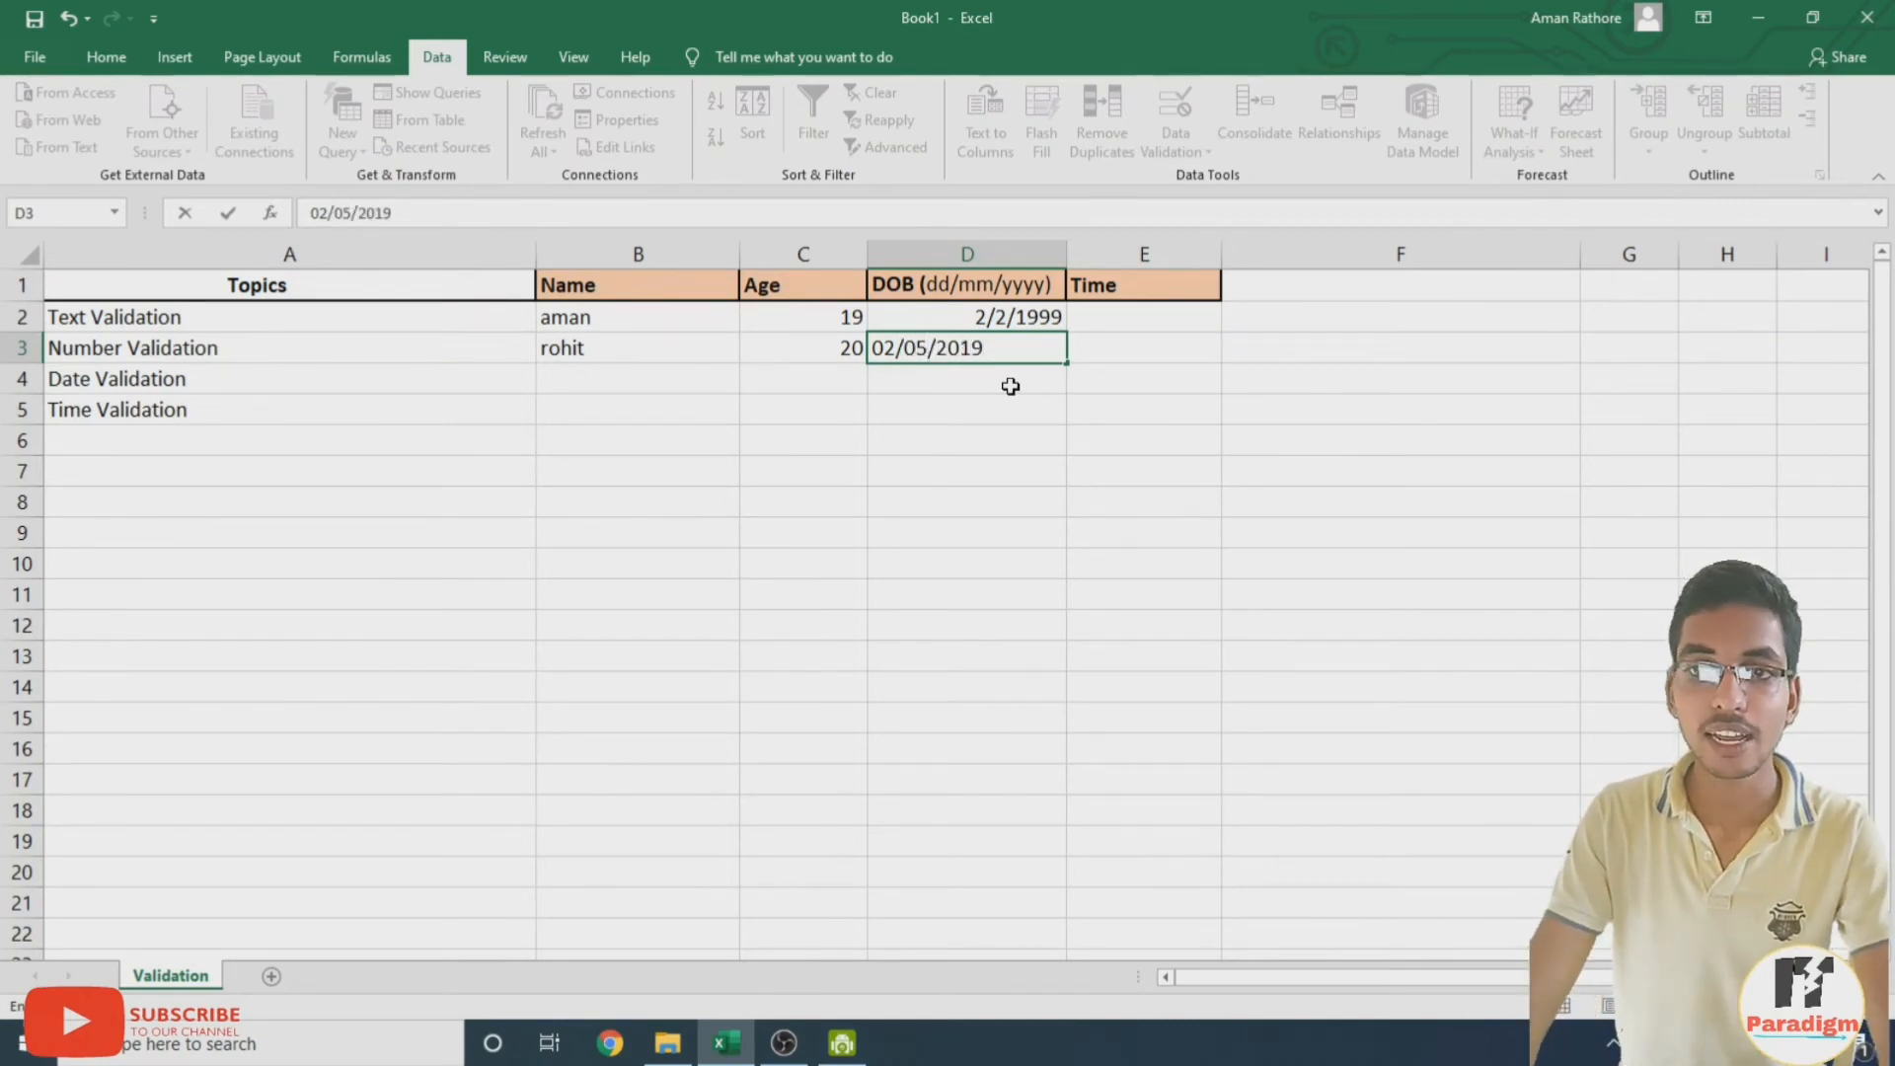
{"action": "key", "text": "Return"}
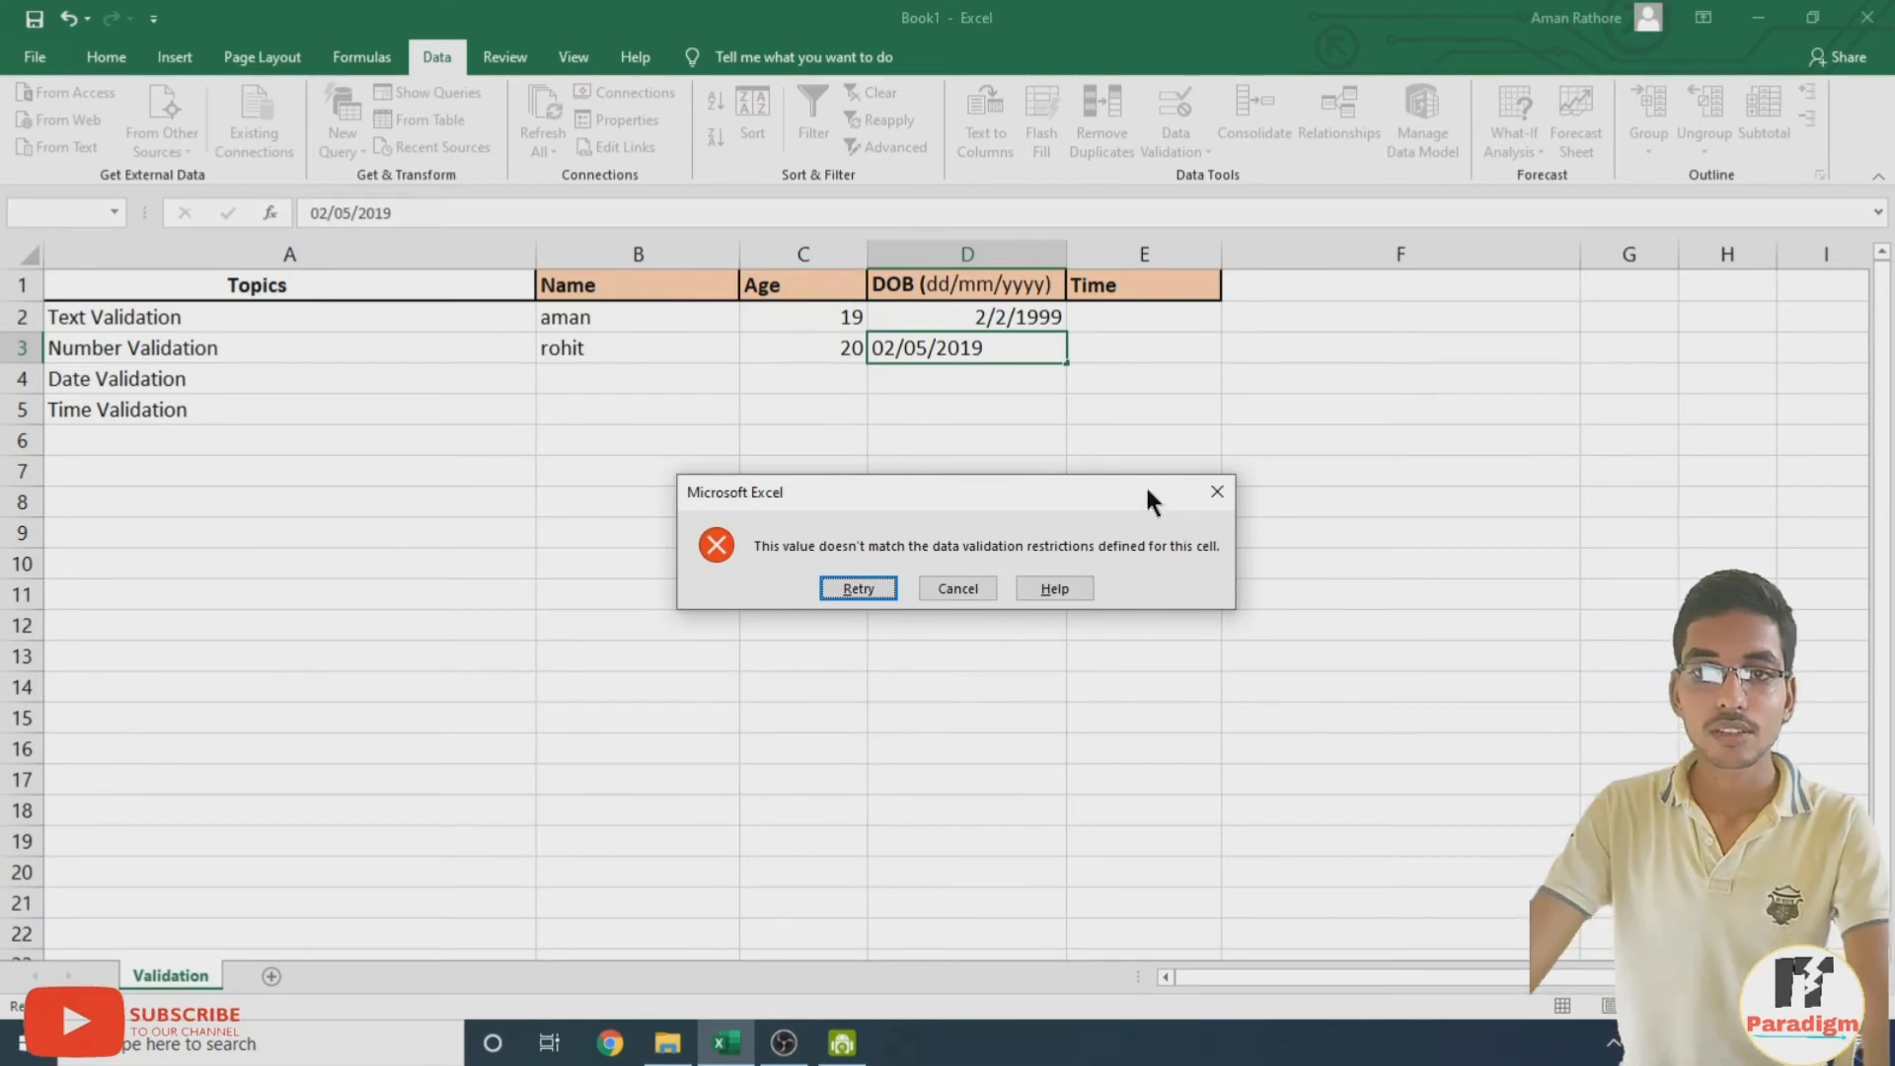
{"action": "left_click_drag", "start_coordinate": [1145, 483], "coordinate": [1062, 435]}
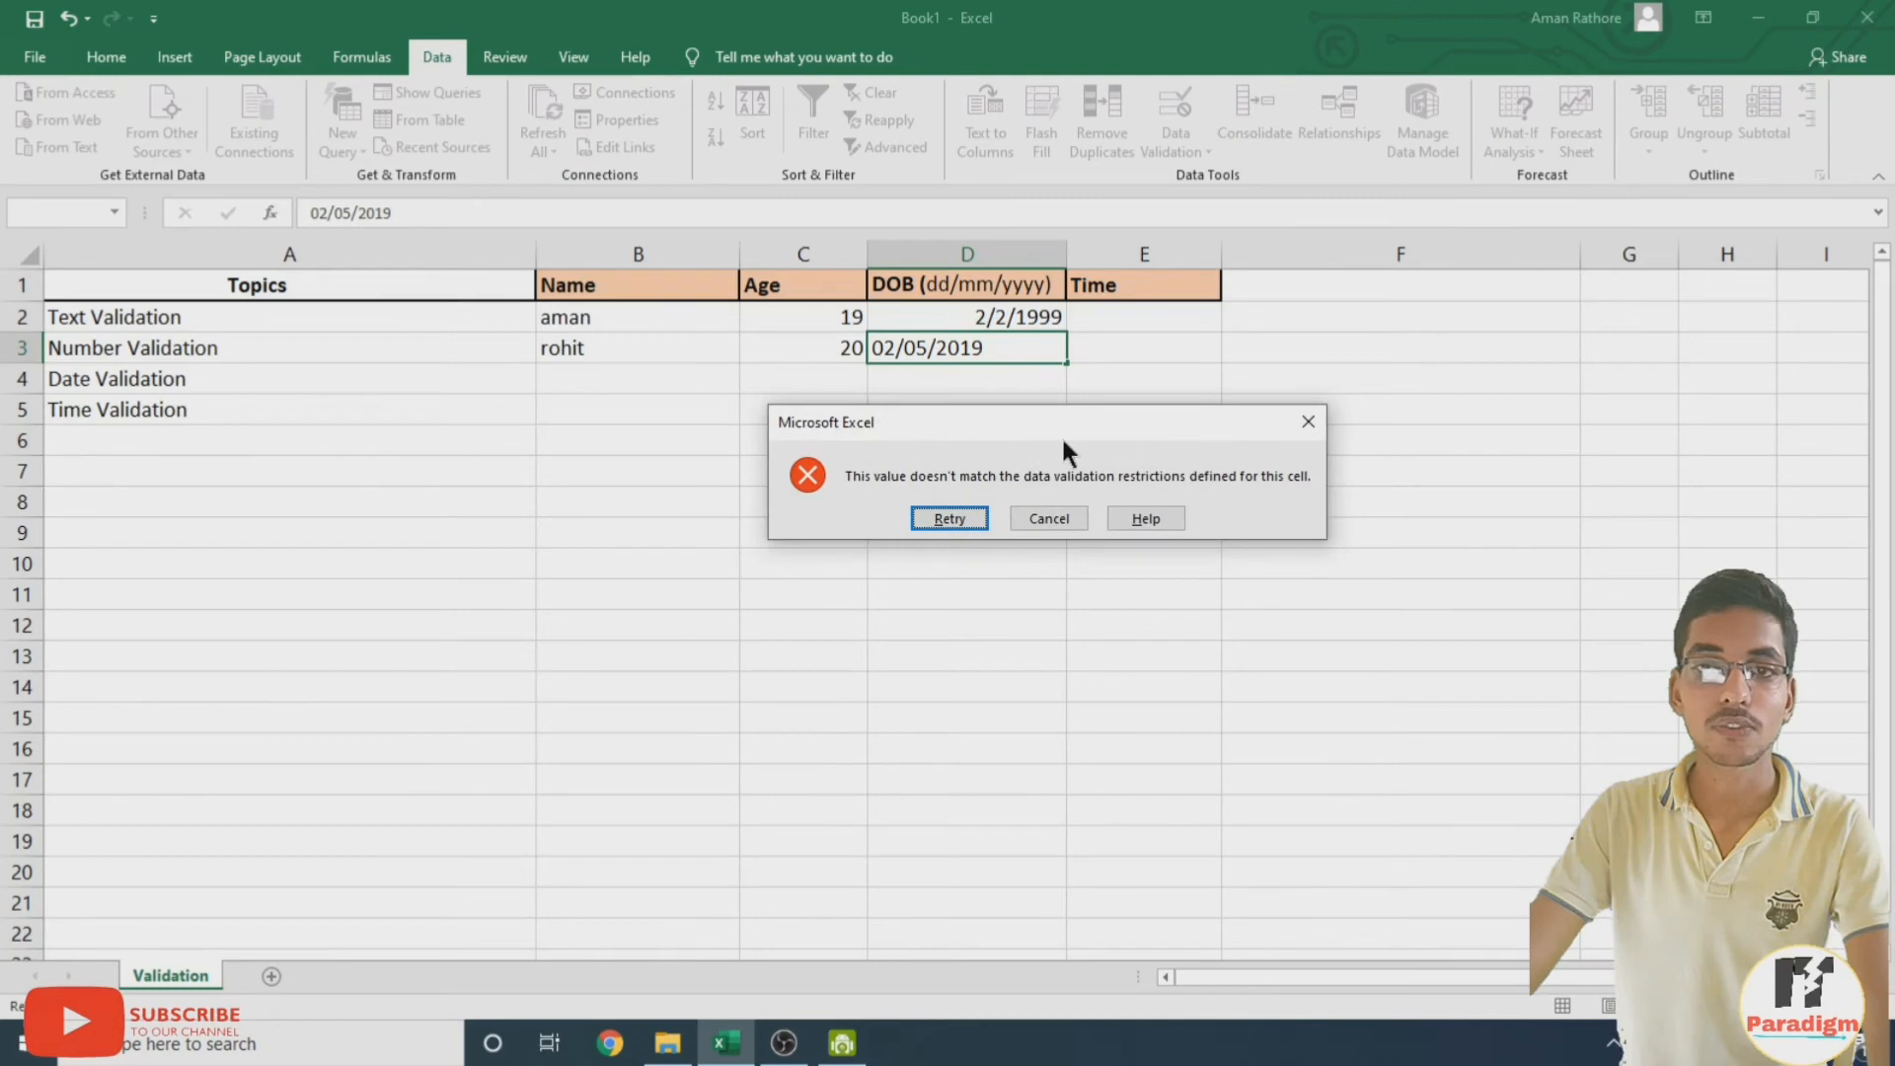
{"action": "left_click", "coordinate": [947, 521]}
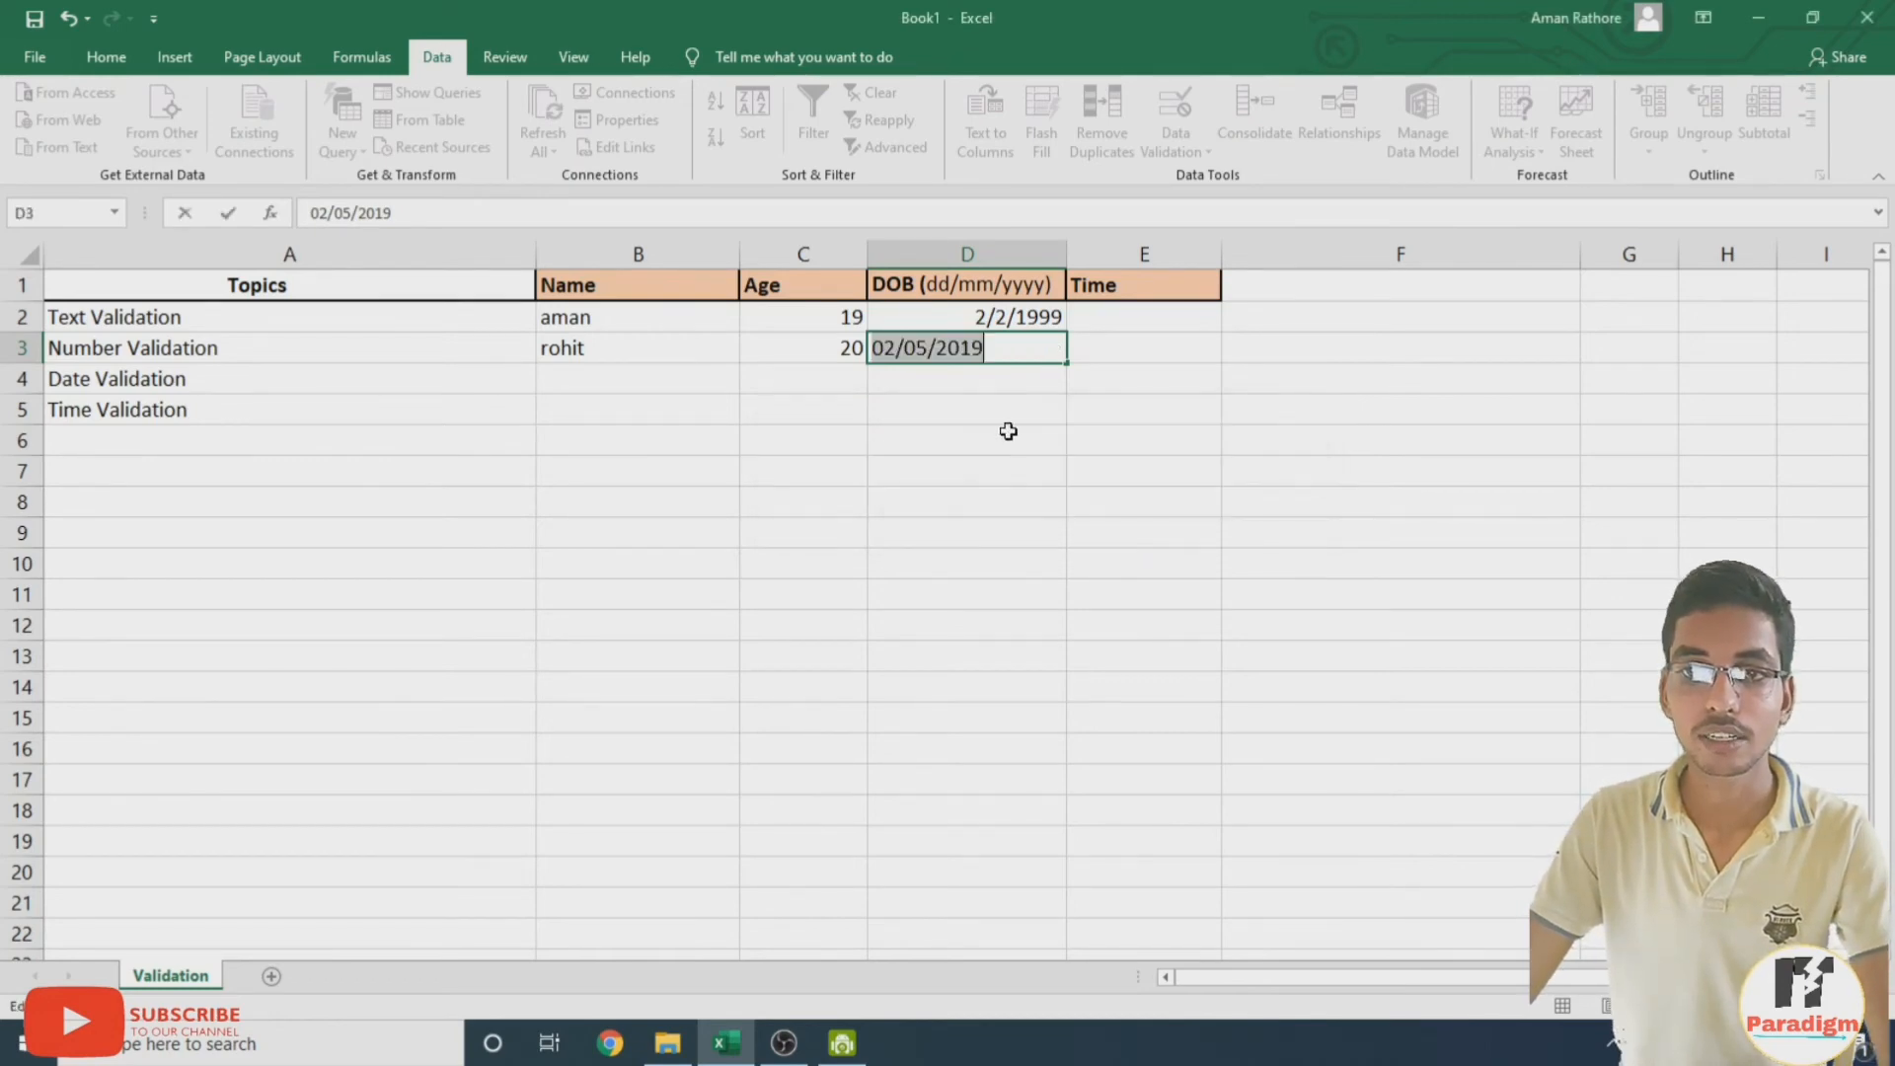
Clear the test date of birth from D3 and leave the cell empty
{"action": "left_click", "coordinate": [1032, 354]}
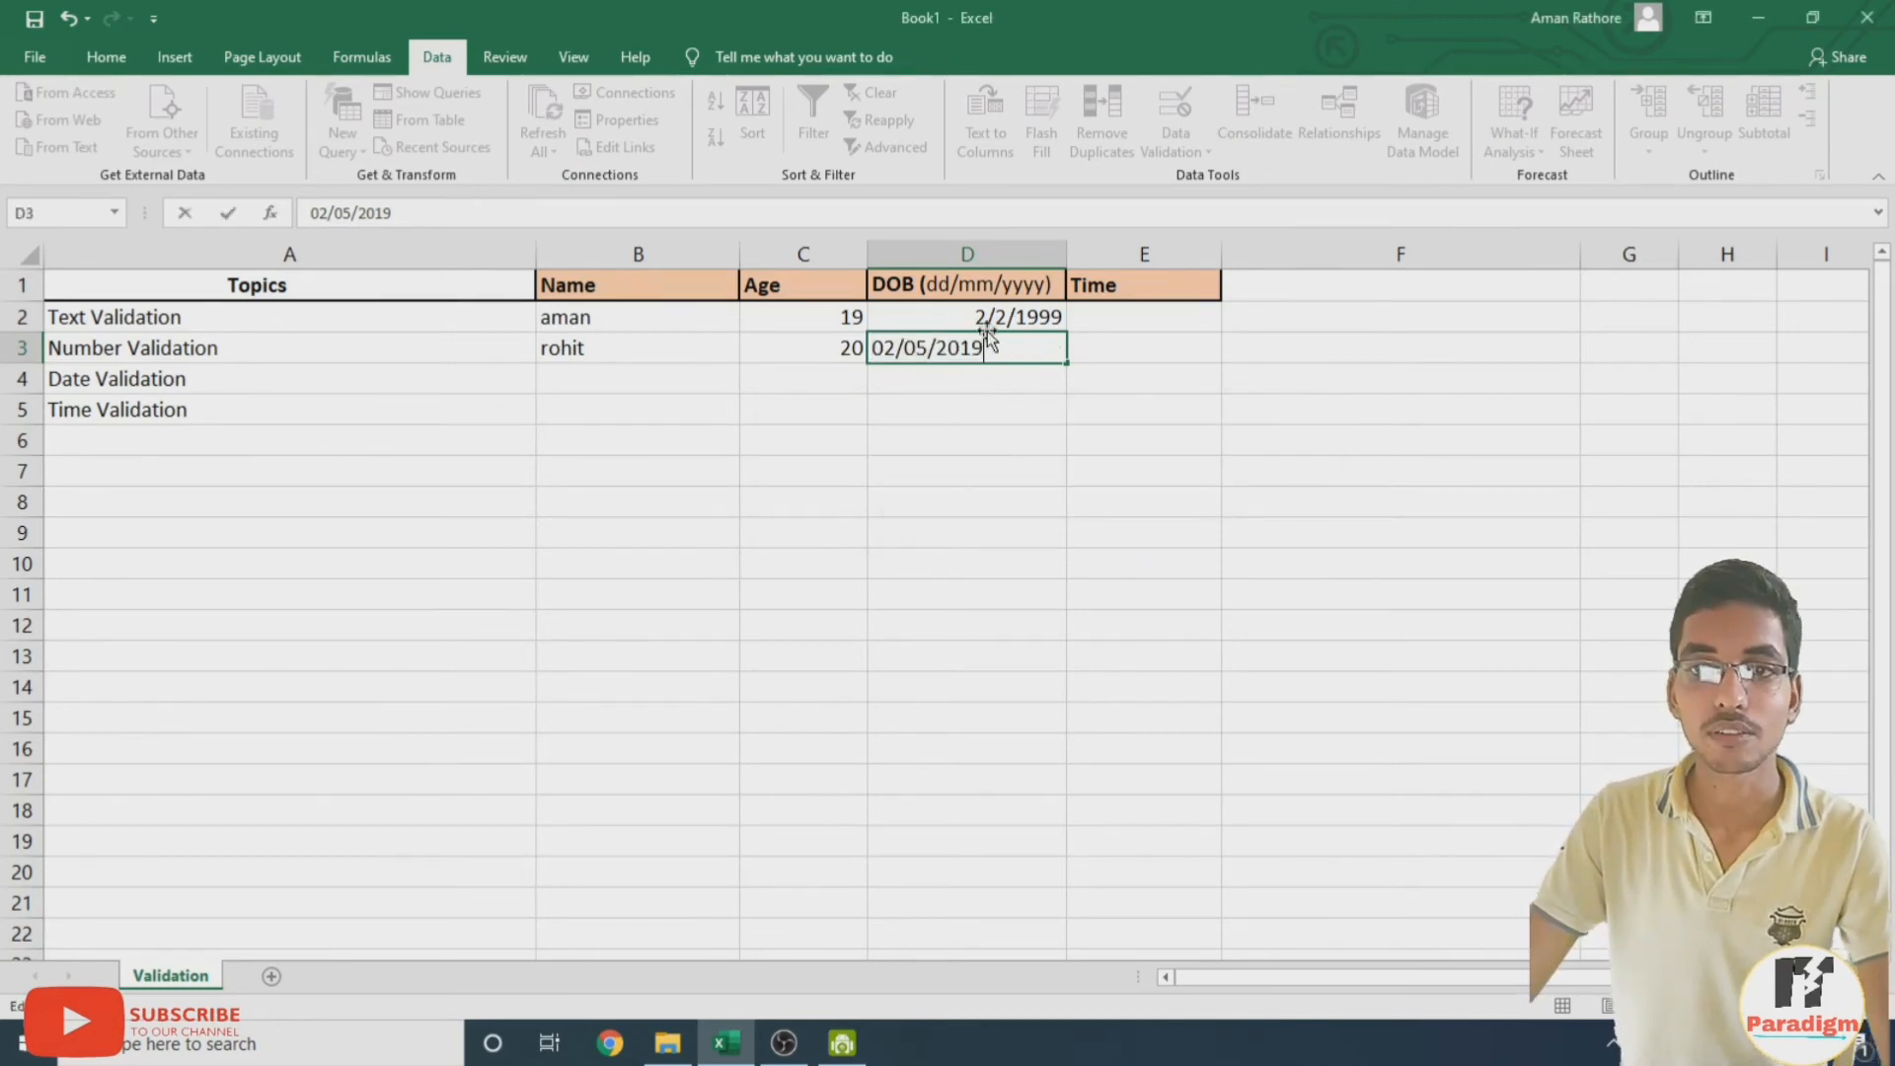
{"action": "key", "text": "BackSpace"}
{"action": "key", "text": "BackSpace"}
{"action": "key", "text": "BackSpace"}
{"action": "key", "text": "BackSpace"}
{"action": "key", "text": "BackSpace"}
{"action": "key", "text": "BackSpace"}
{"action": "key", "text": "BackSpace"}
{"action": "key", "text": "BackSpace"}
{"action": "key", "text": "BackSpace"}
{"action": "key", "text": "BackSpace"}
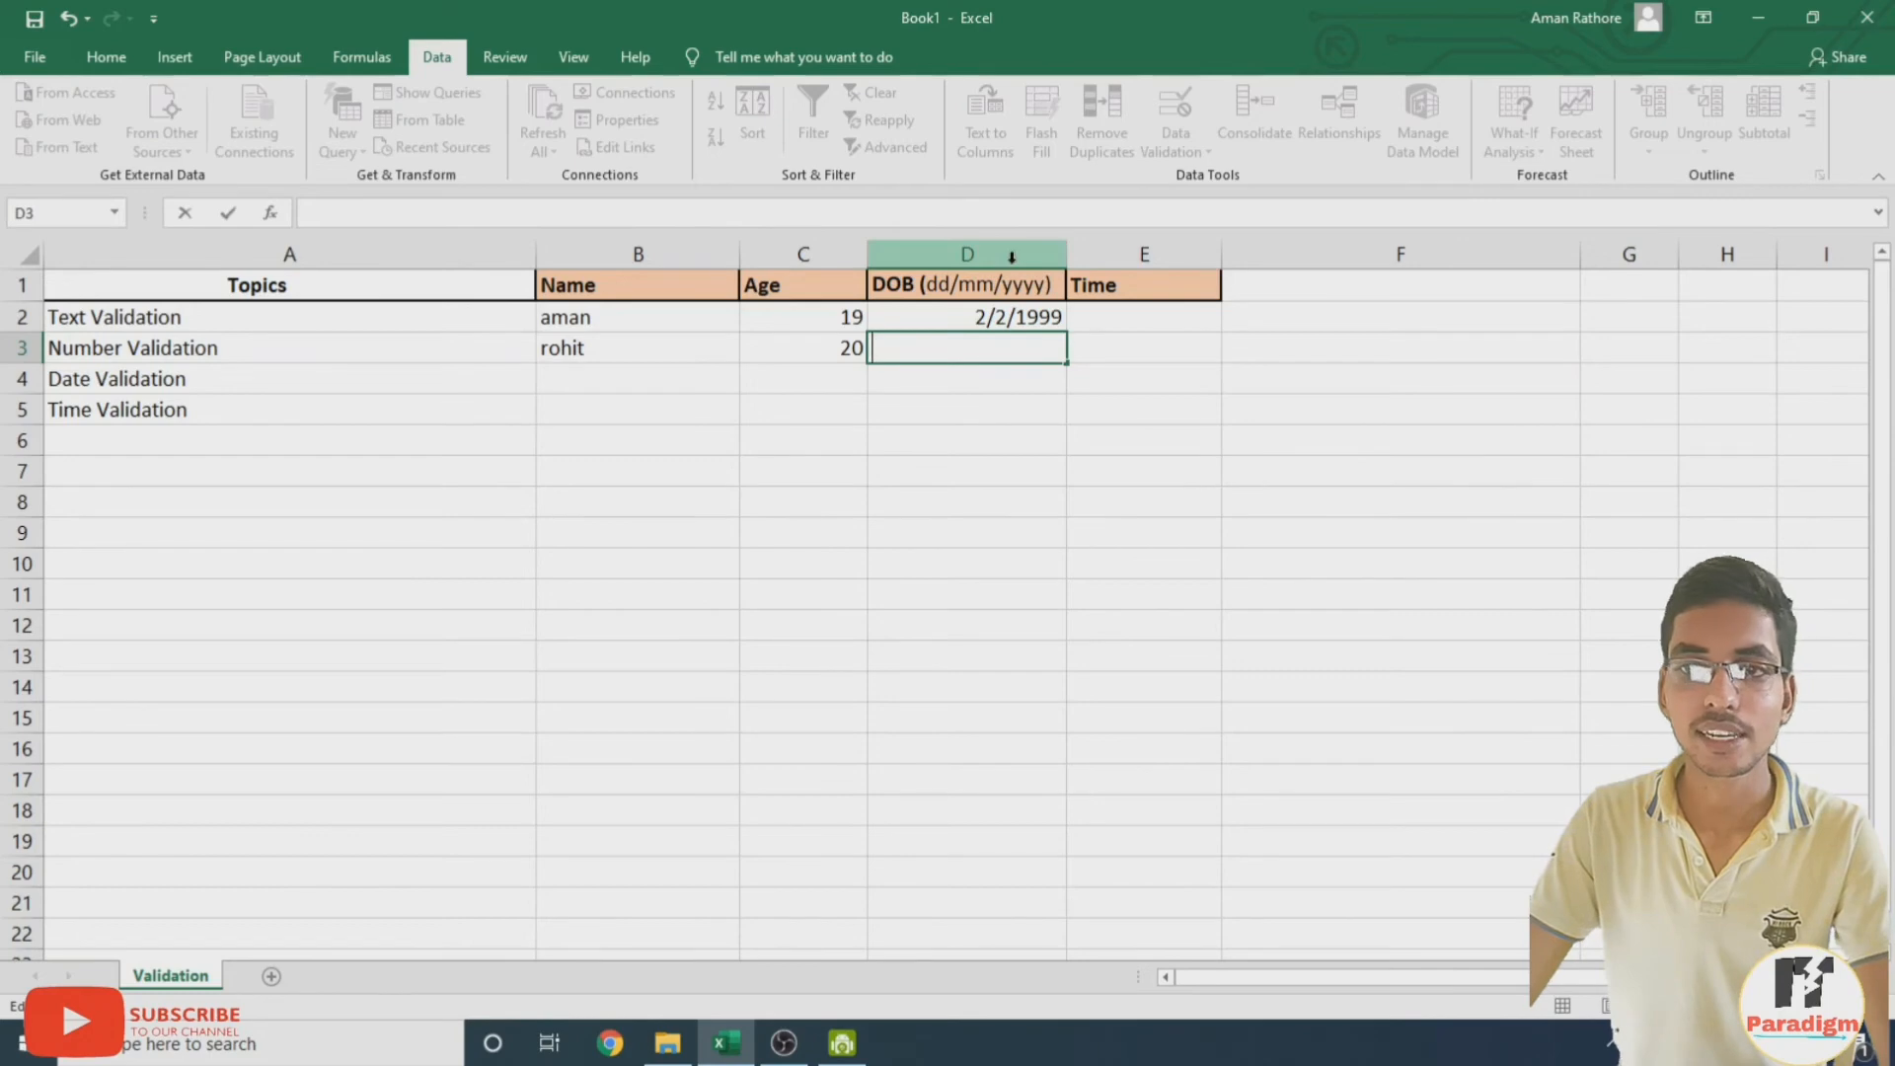
{"action": "left_click", "coordinate": [1157, 316]}
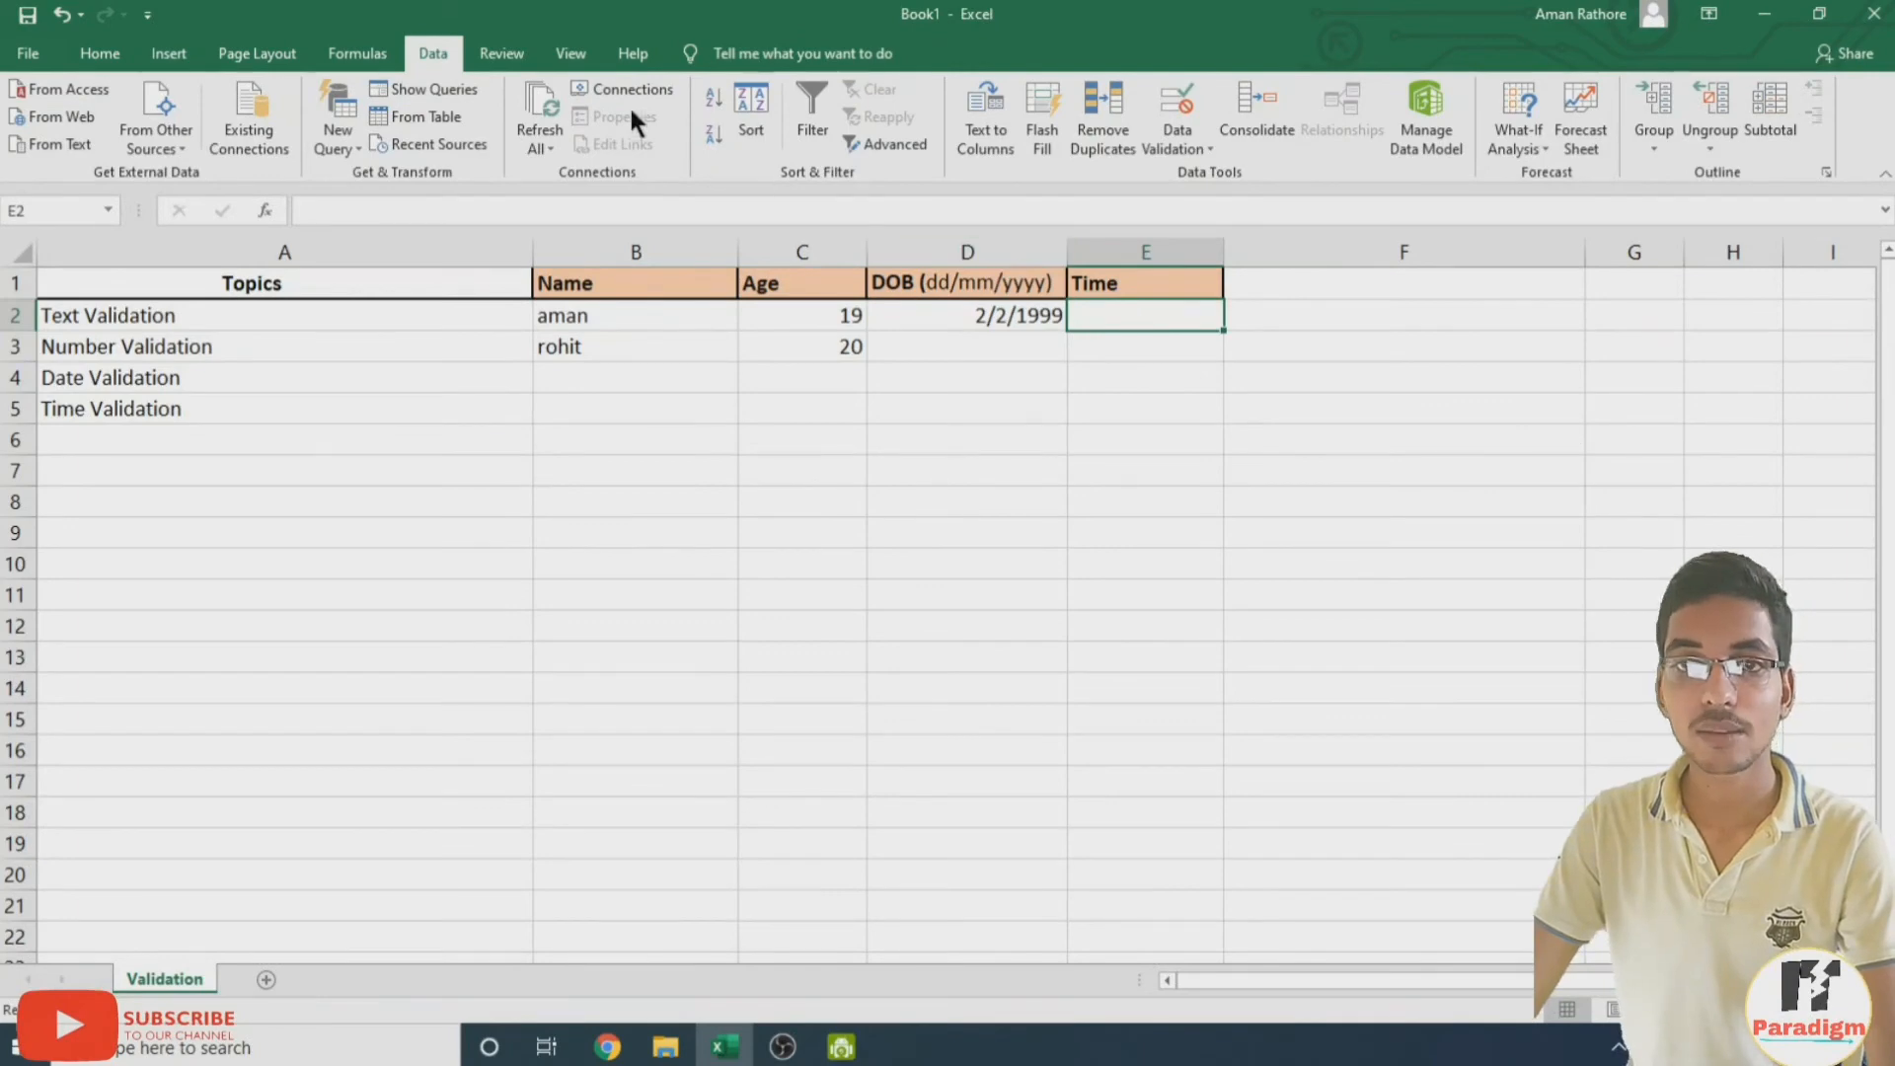
Start a data validation rule for the Time column cells E1:E20 that allows time values
{"action": "left_click_drag", "start_coordinate": [1130, 283], "coordinate": [1194, 750]}
{"action": "left_click", "coordinate": [1142, 312]}
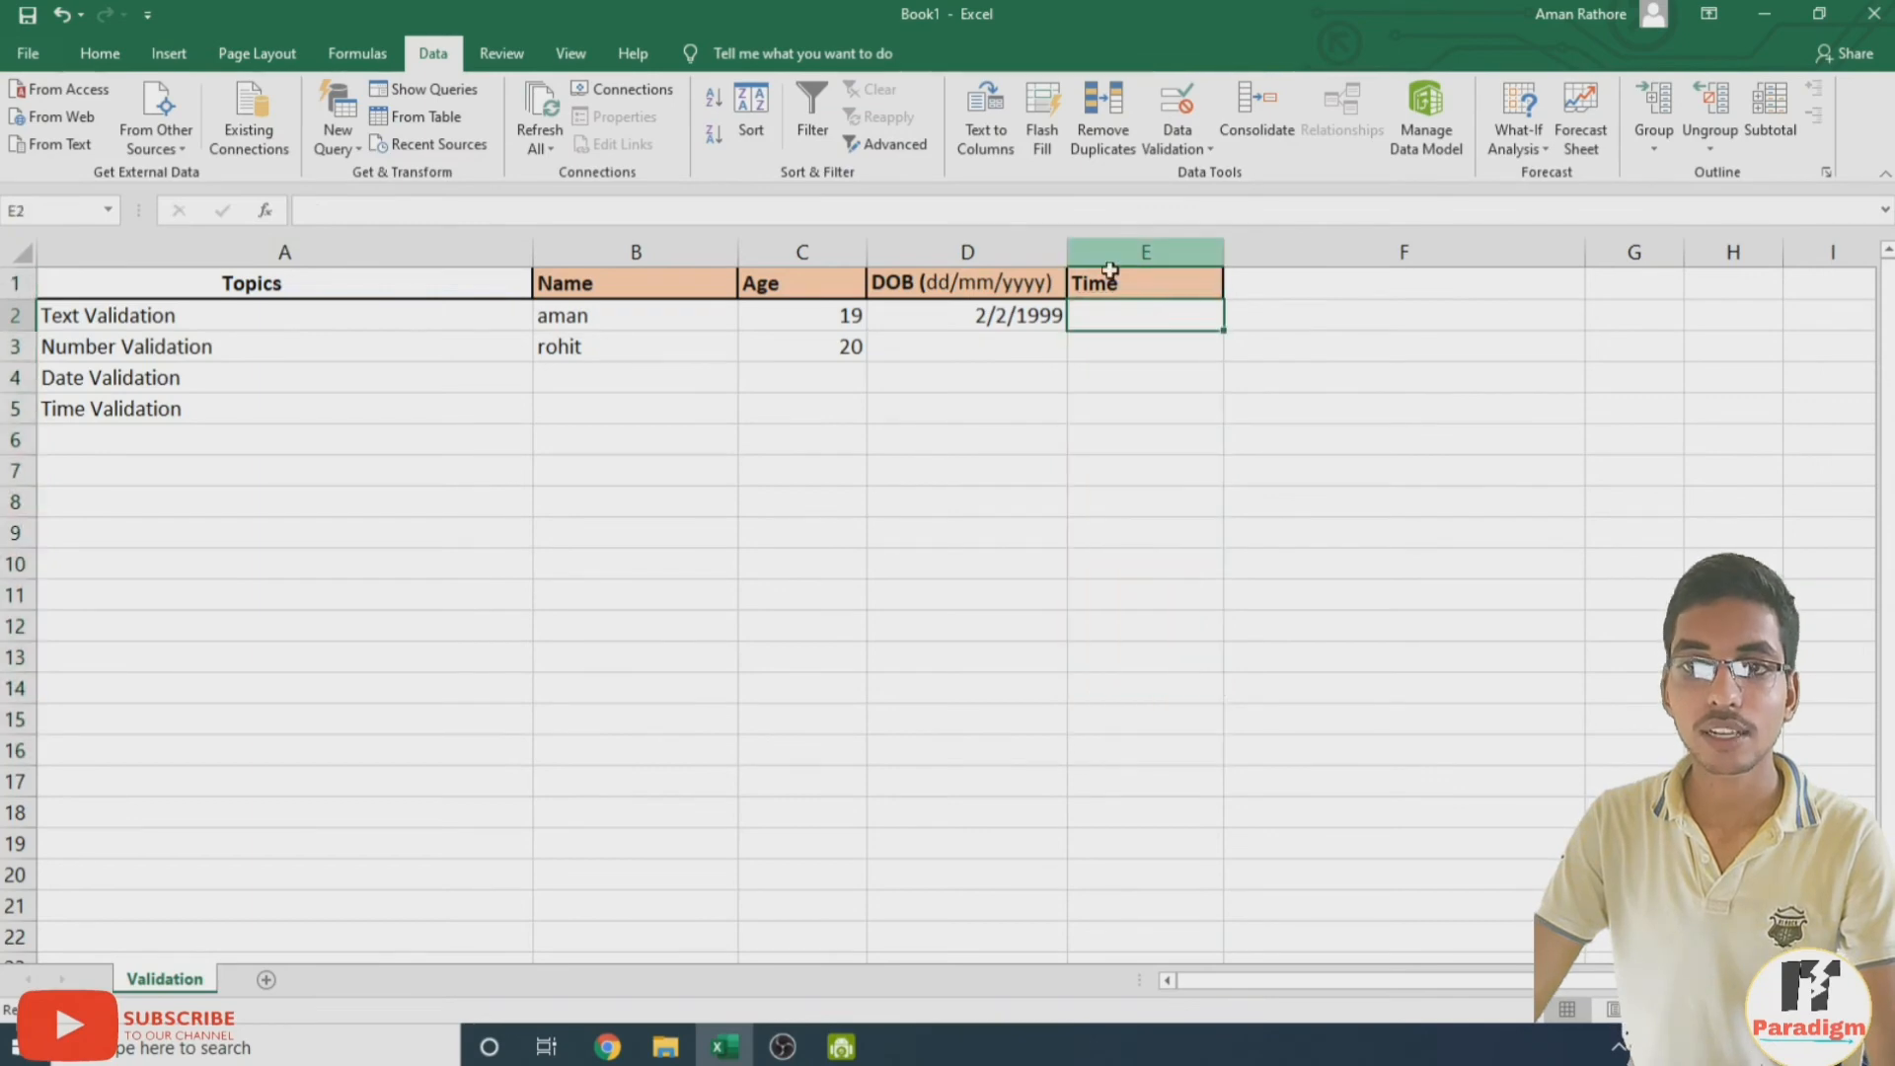
{"action": "left_click_drag", "start_coordinate": [1130, 284], "coordinate": [1189, 874]}
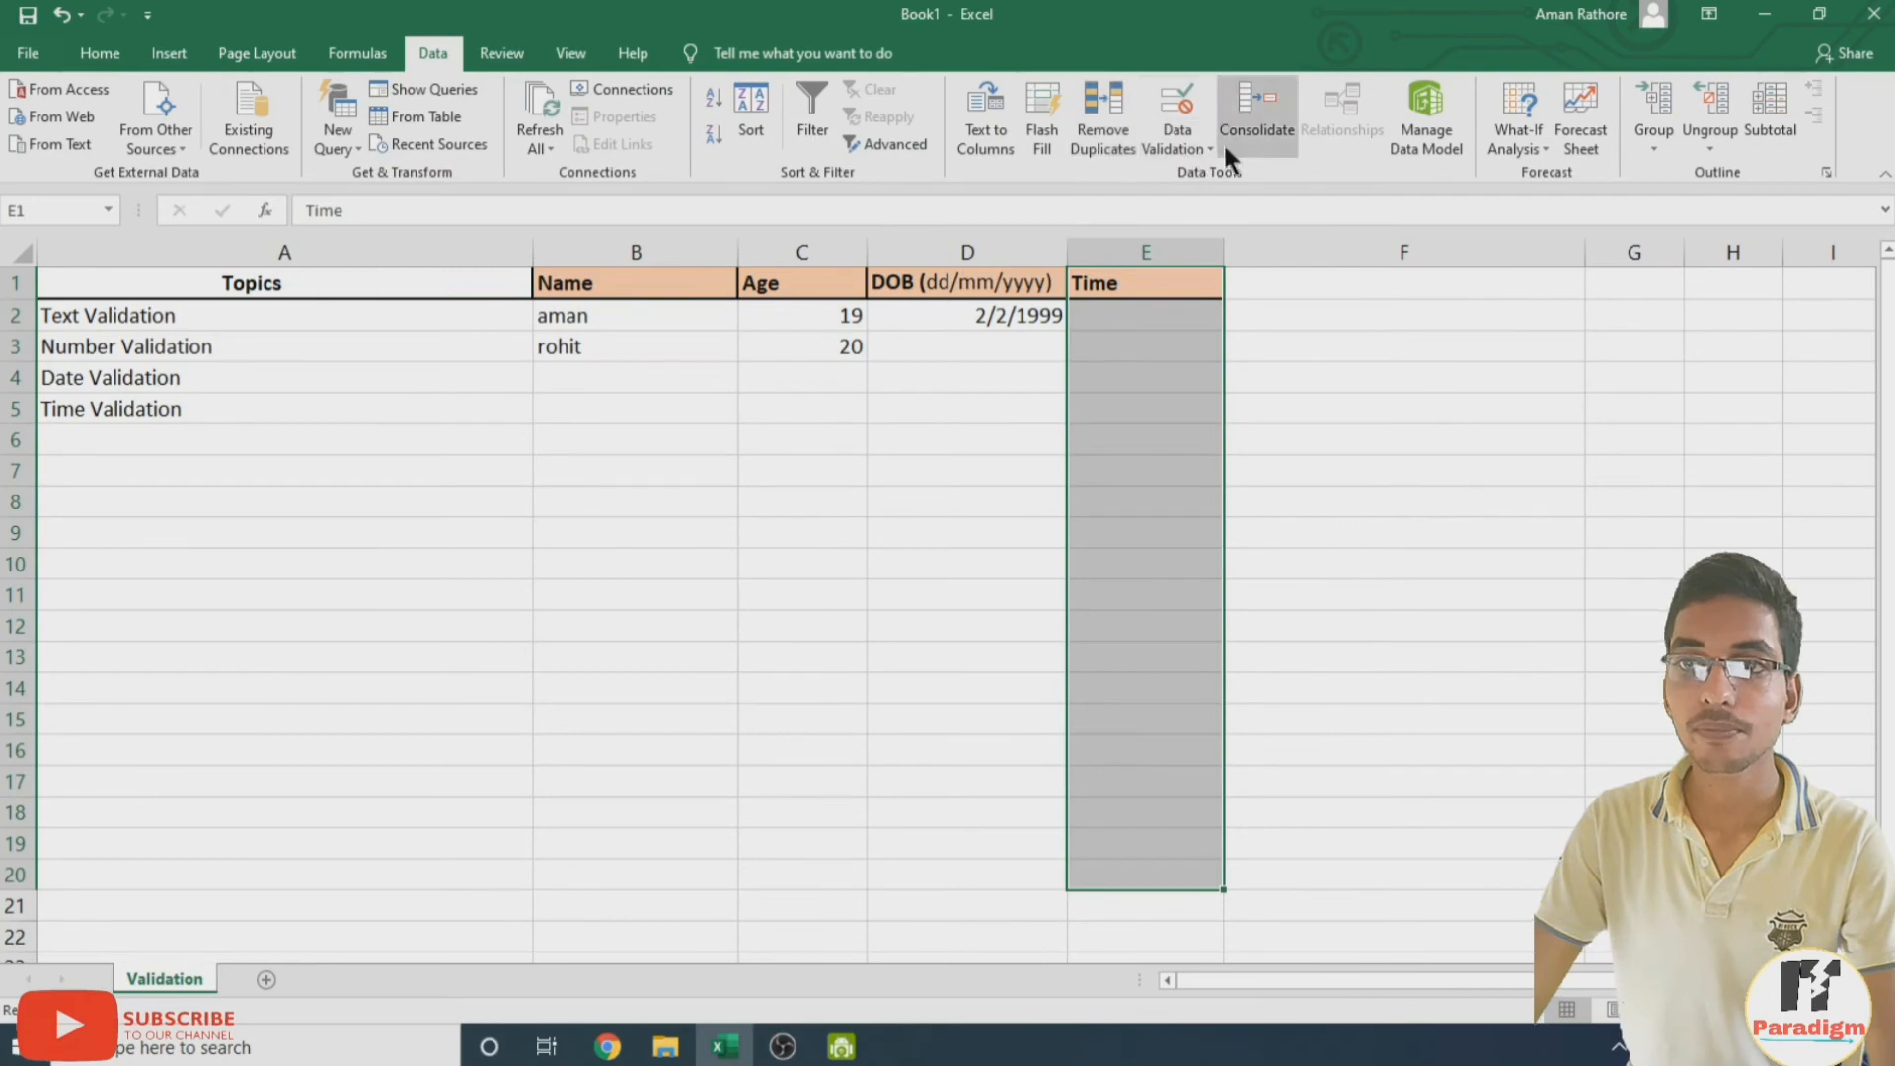
{"action": "left_click", "coordinate": [1182, 146]}
{"action": "left_click", "coordinate": [1229, 182]}
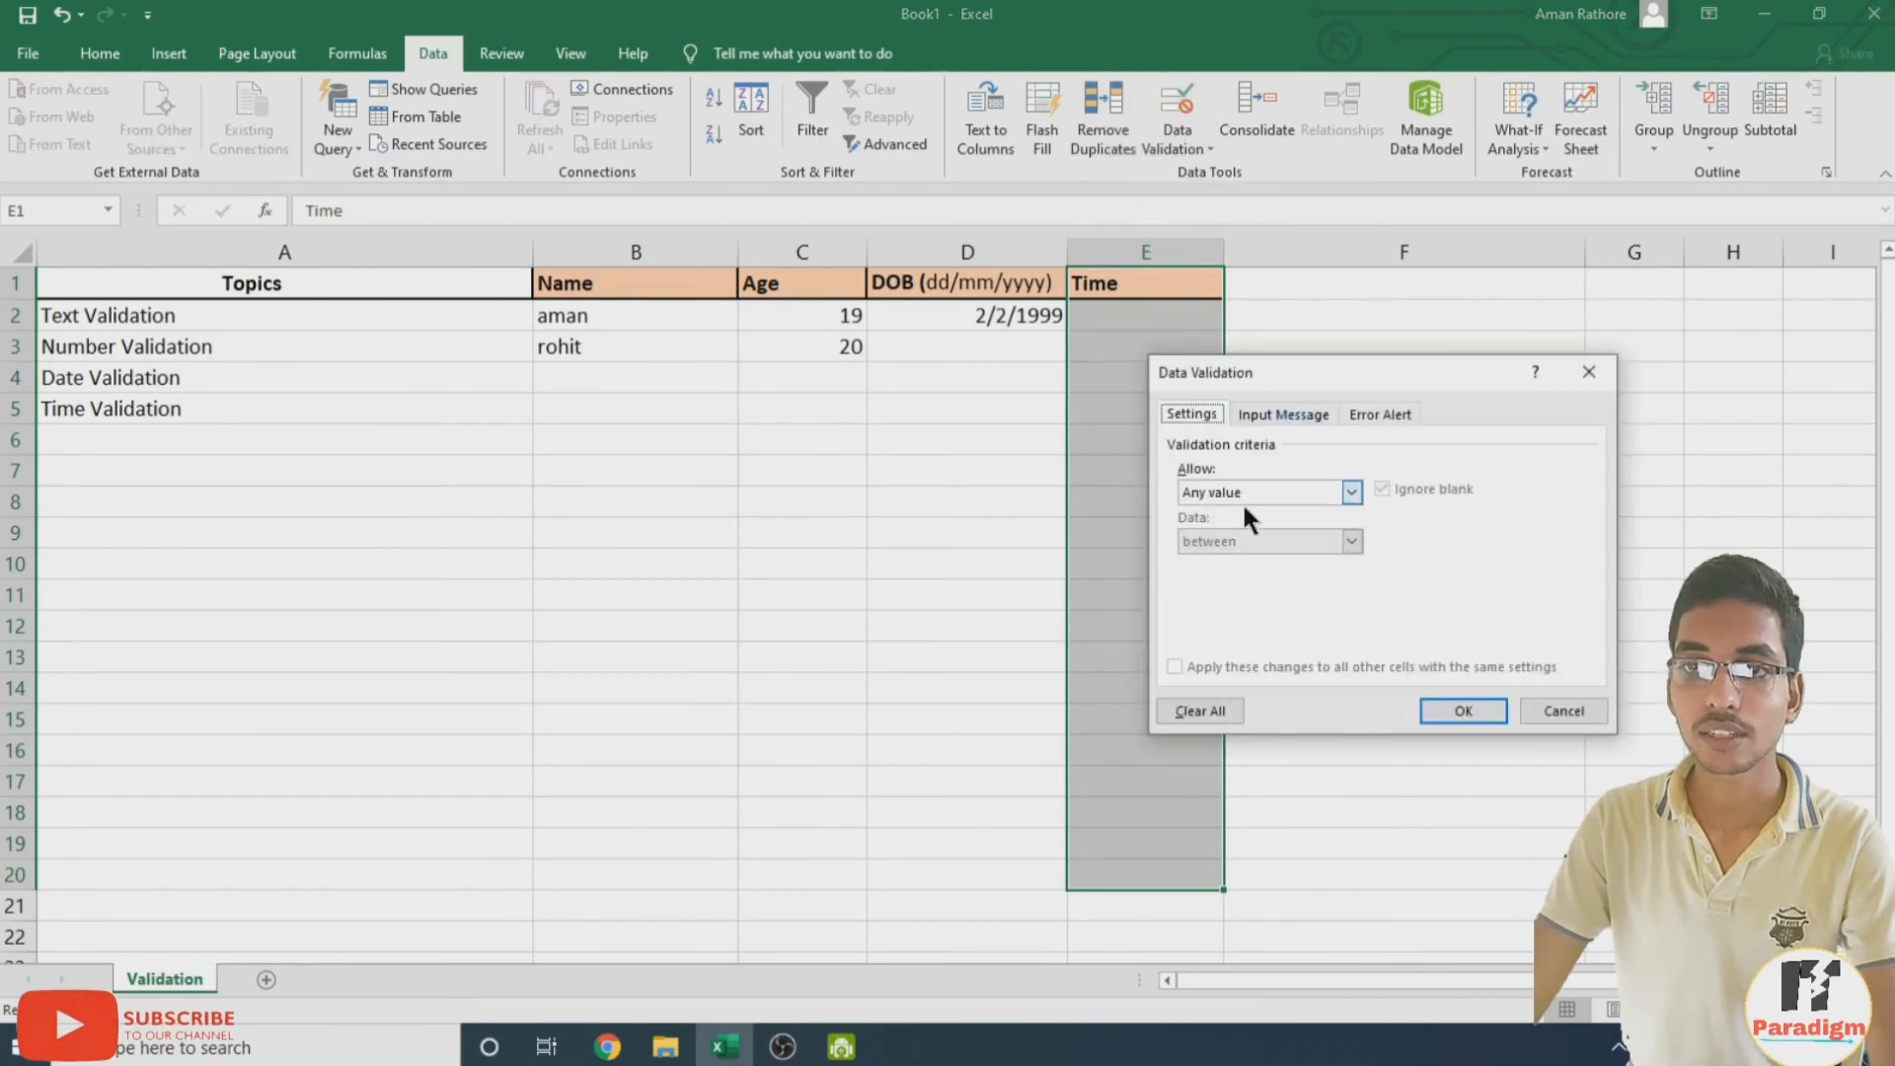
{"action": "left_click", "coordinate": [1352, 491]}
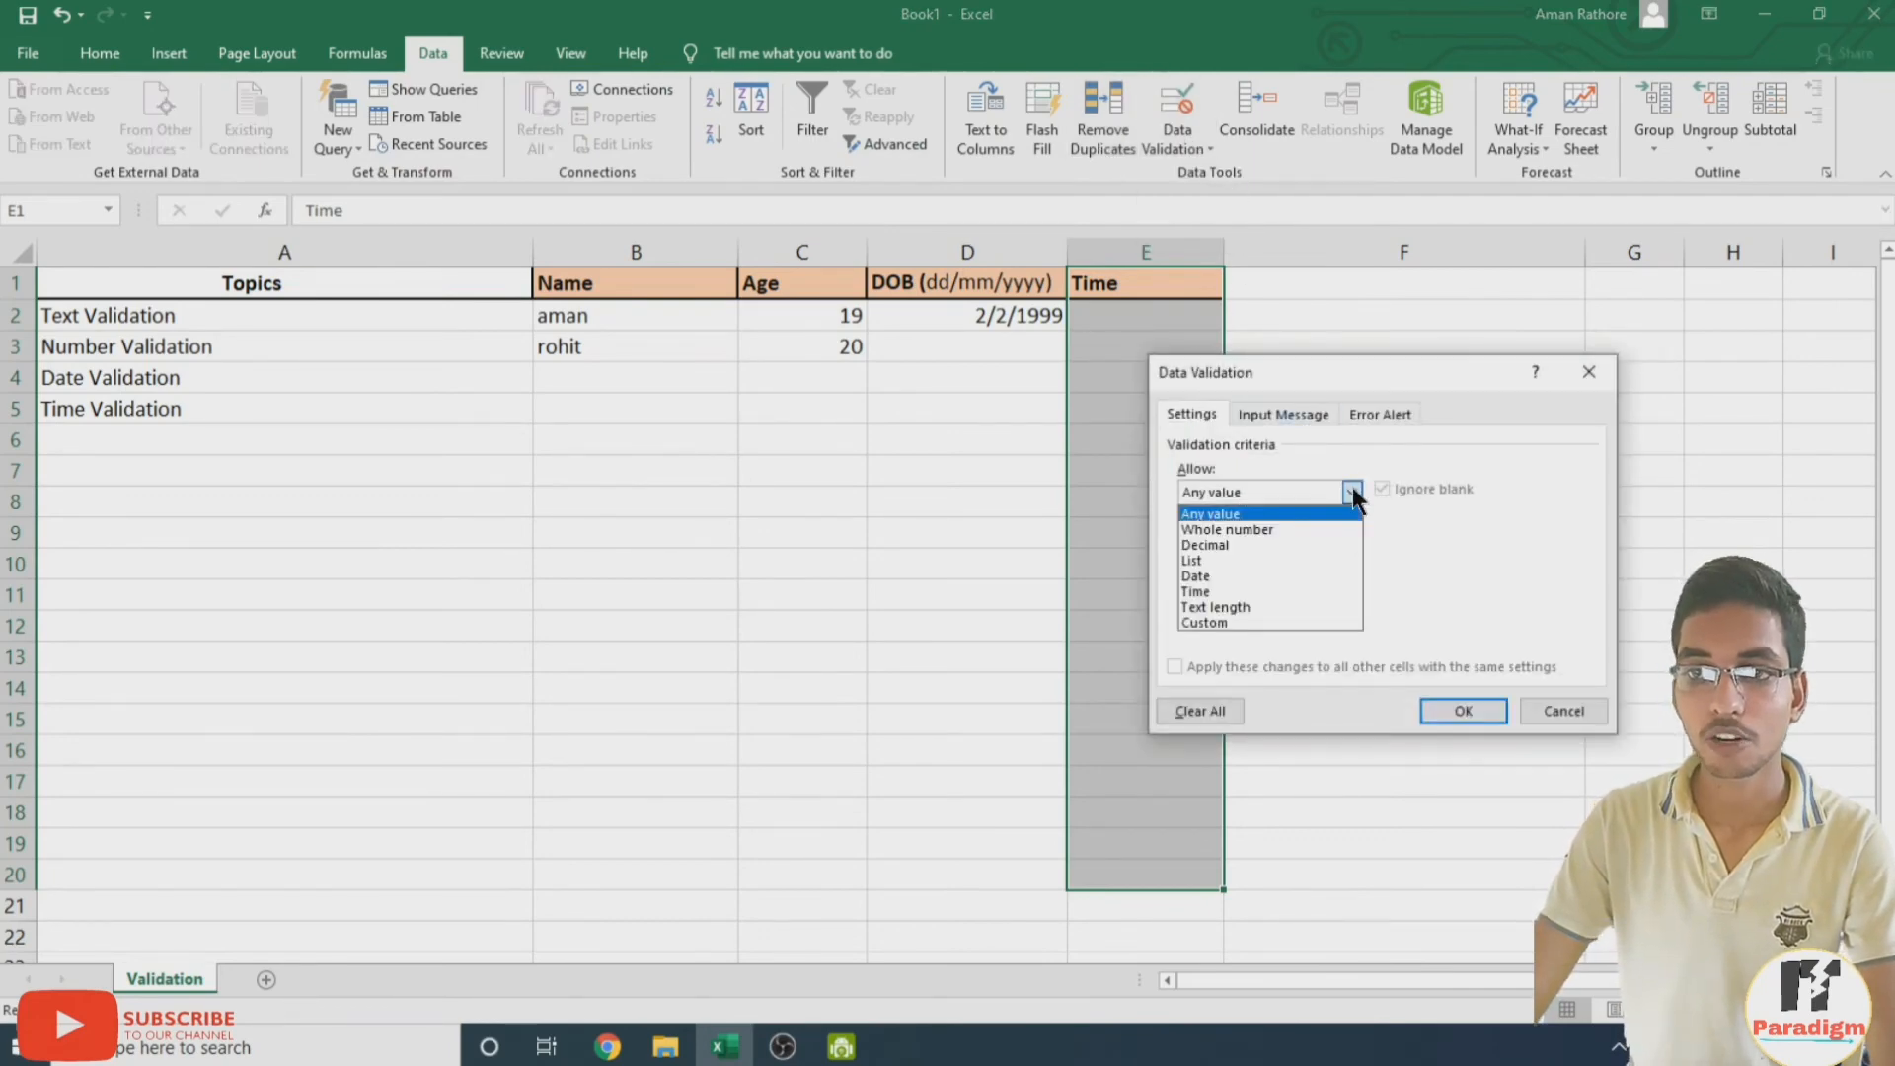
{"action": "left_click", "coordinate": [1223, 591]}
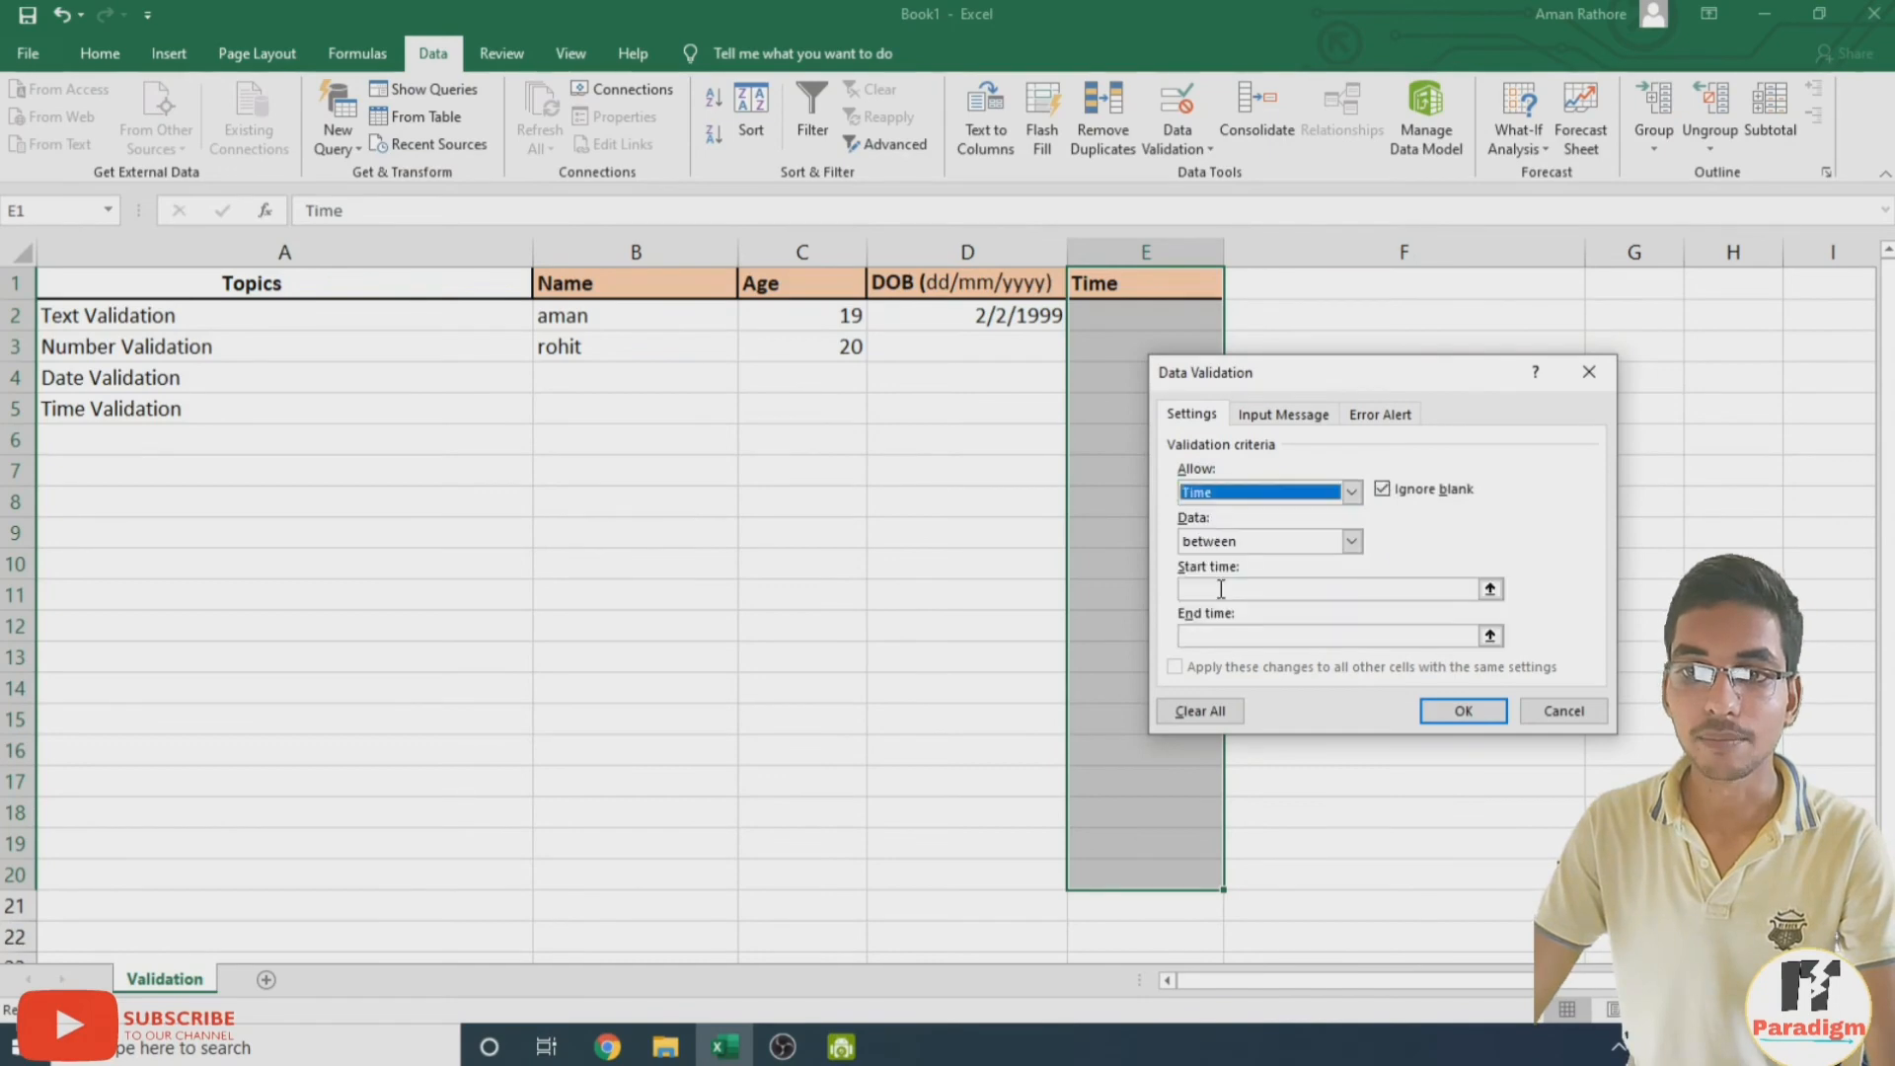
Limit the Time rule to values between start time 01:00 and end time 04:00 and apply the rule
{"action": "left_click", "coordinate": [1349, 543]}
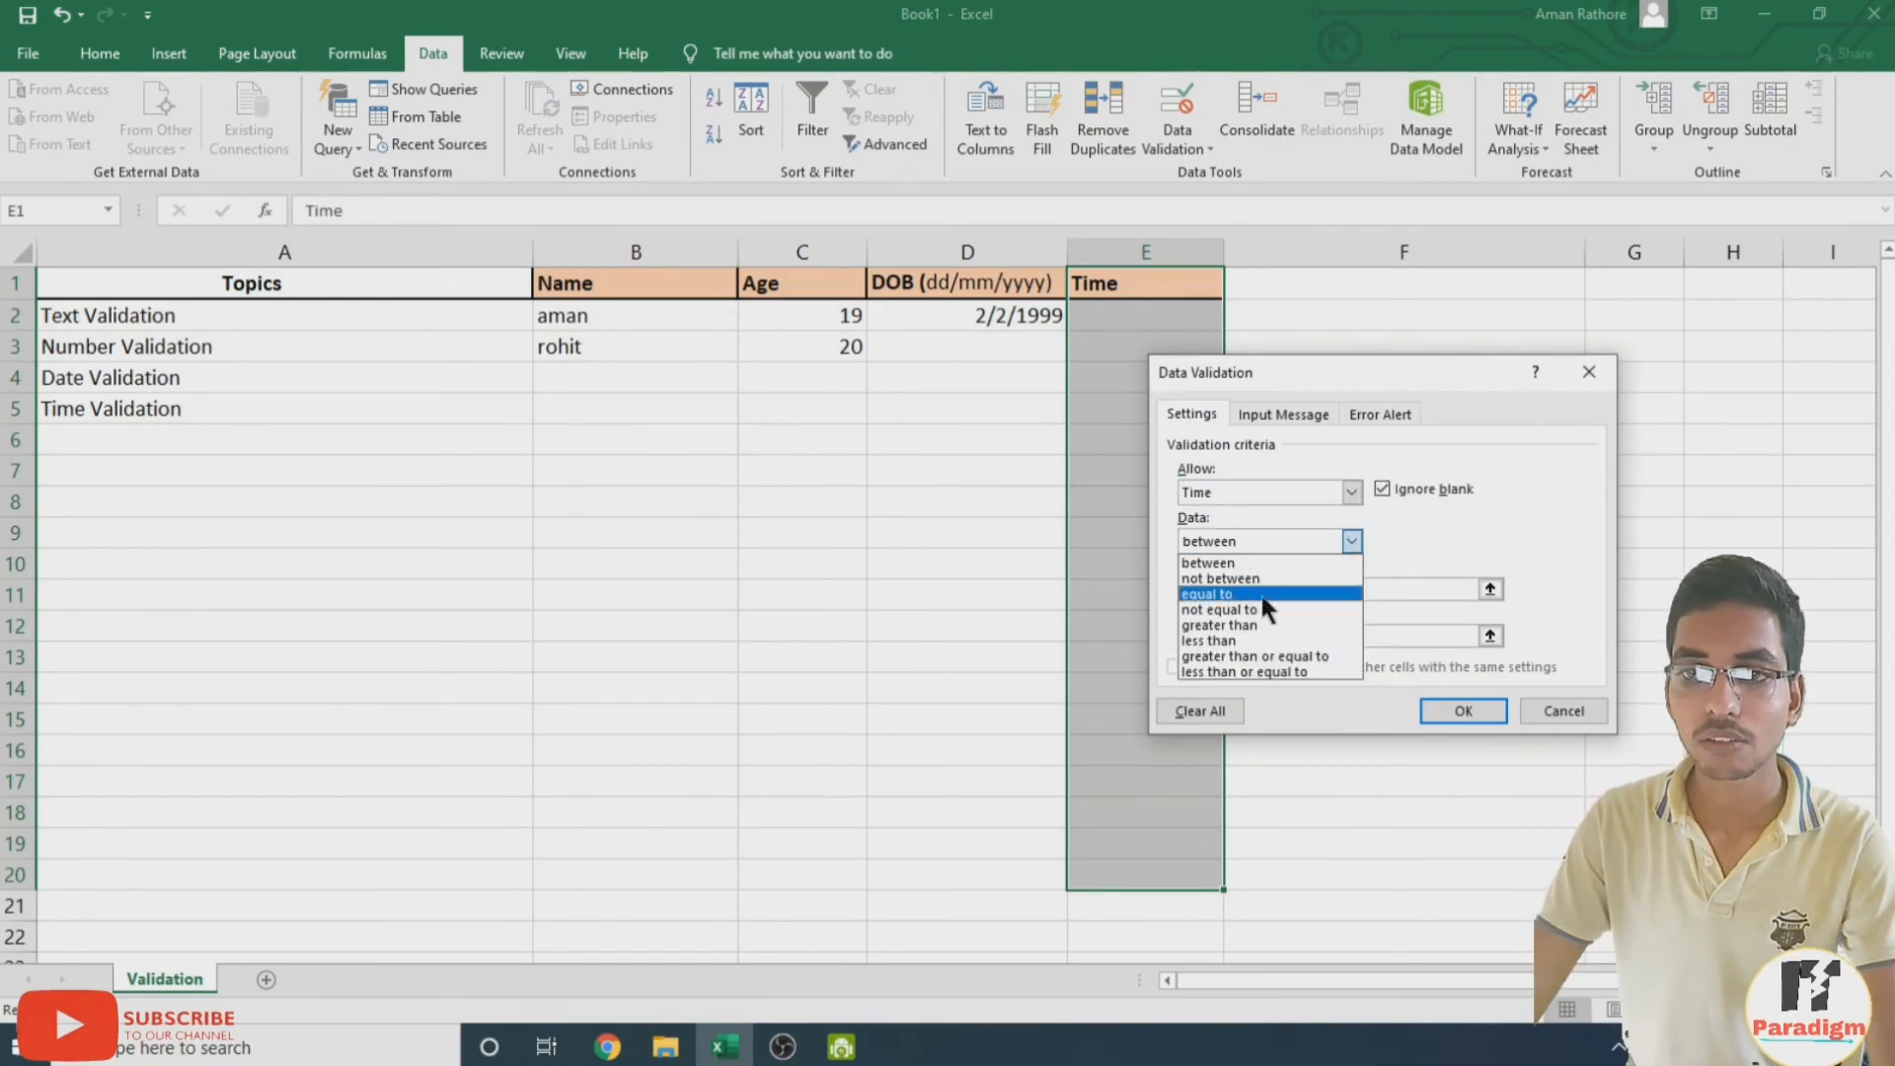
{"action": "left_click", "coordinate": [1288, 563]}
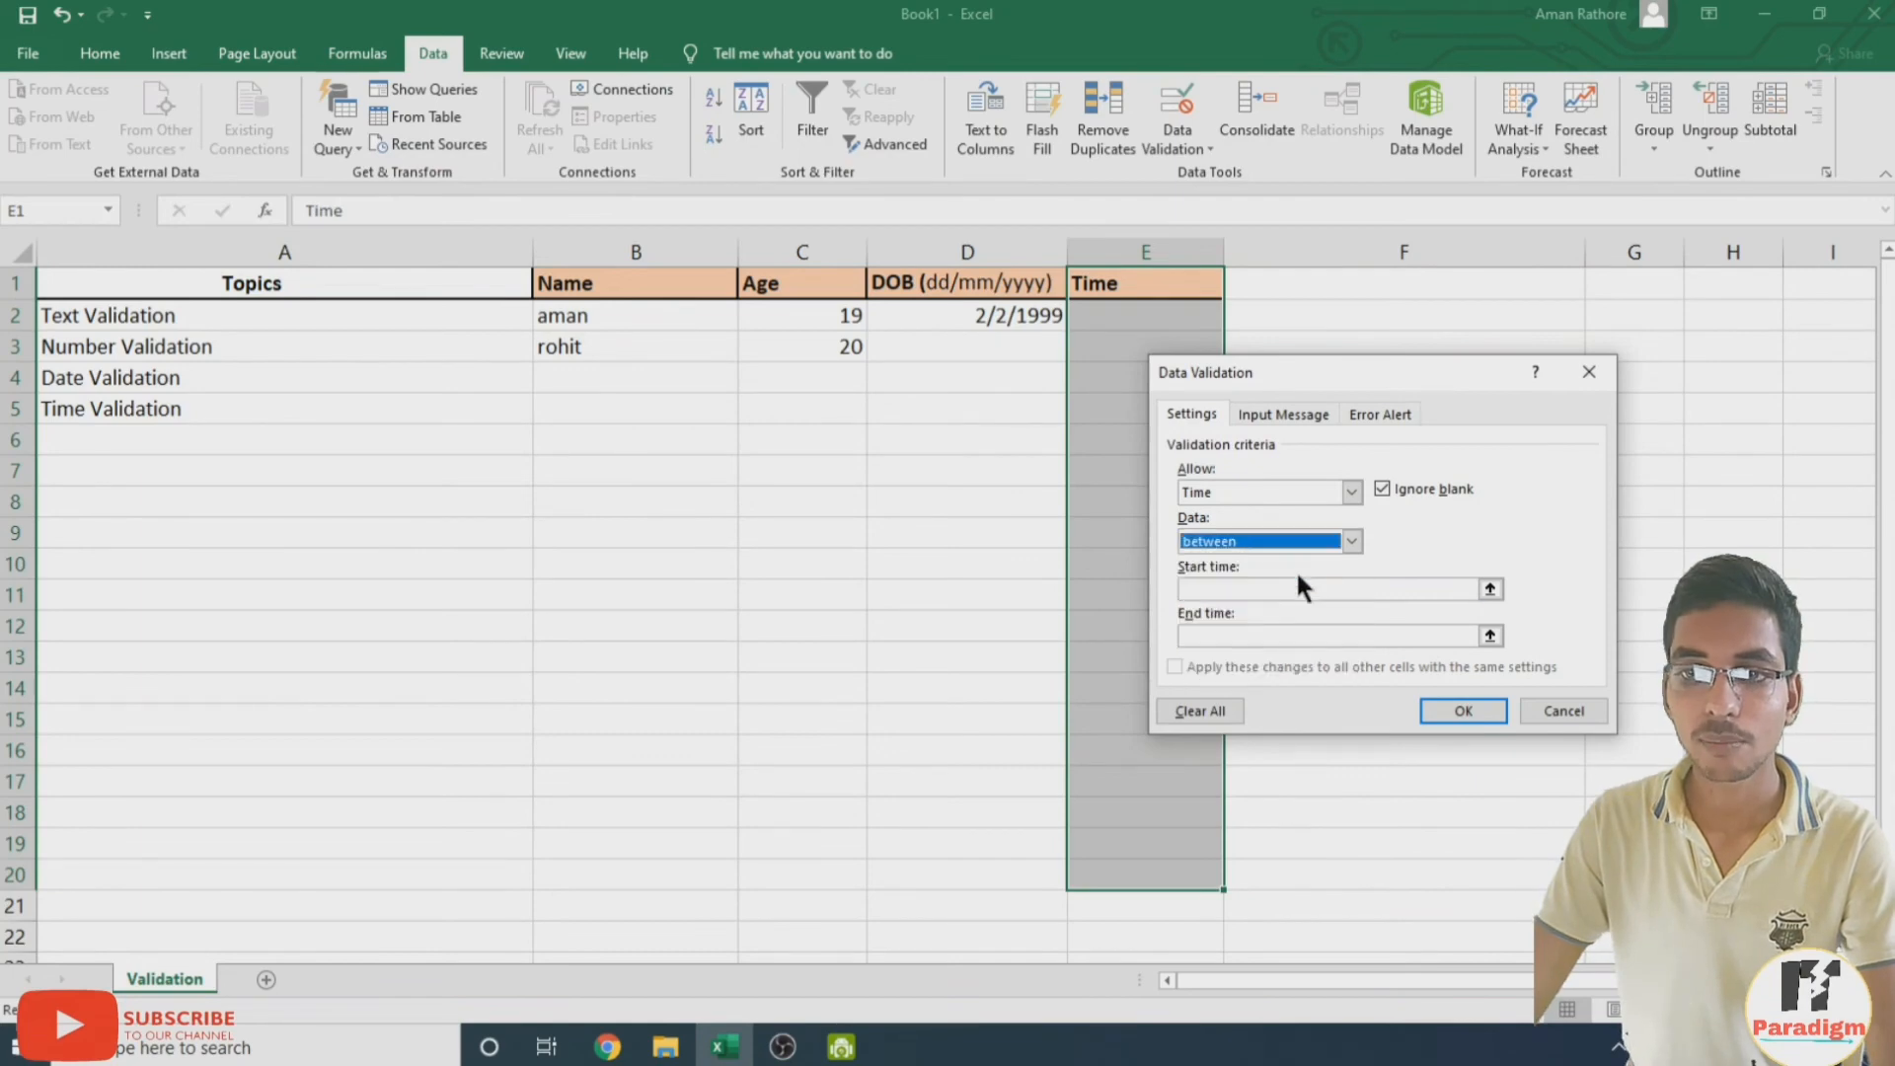
{"action": "left_click", "coordinate": [1264, 589]}
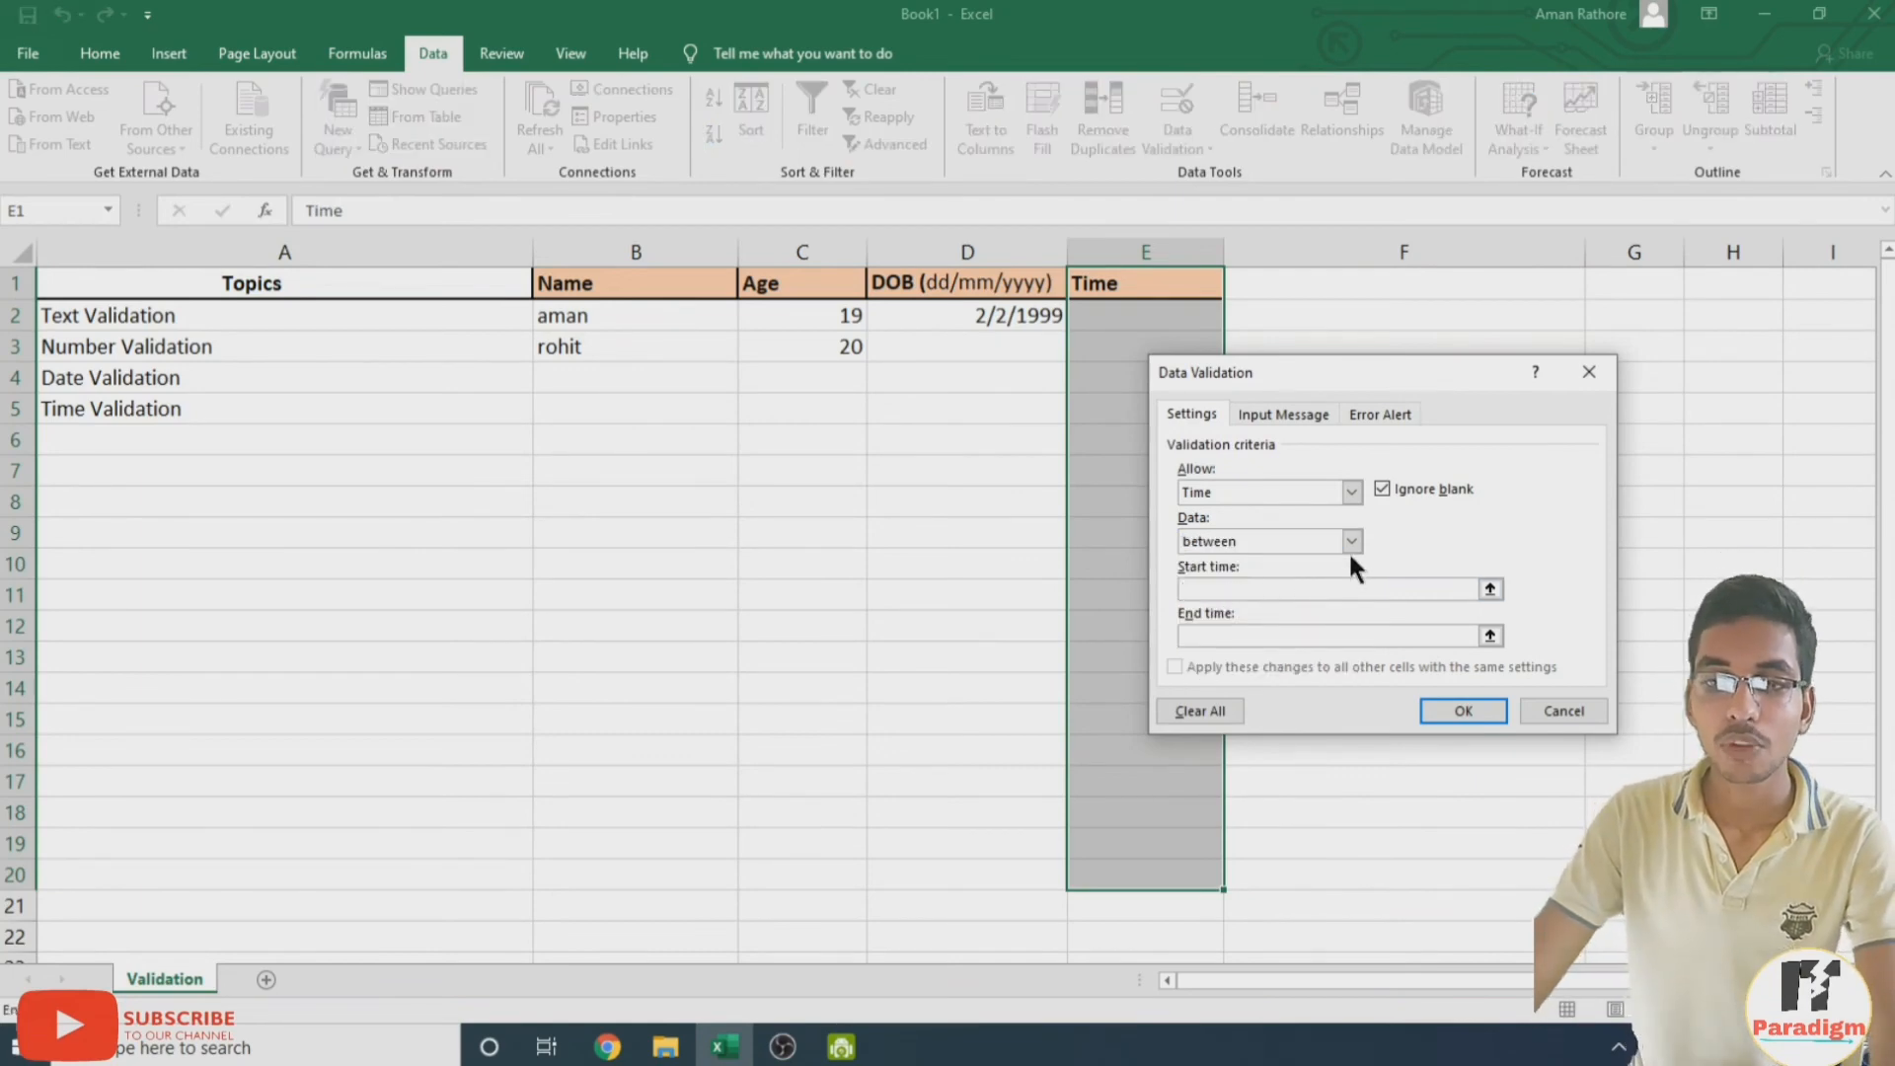
{"action": "left_click", "coordinate": [1303, 592]}
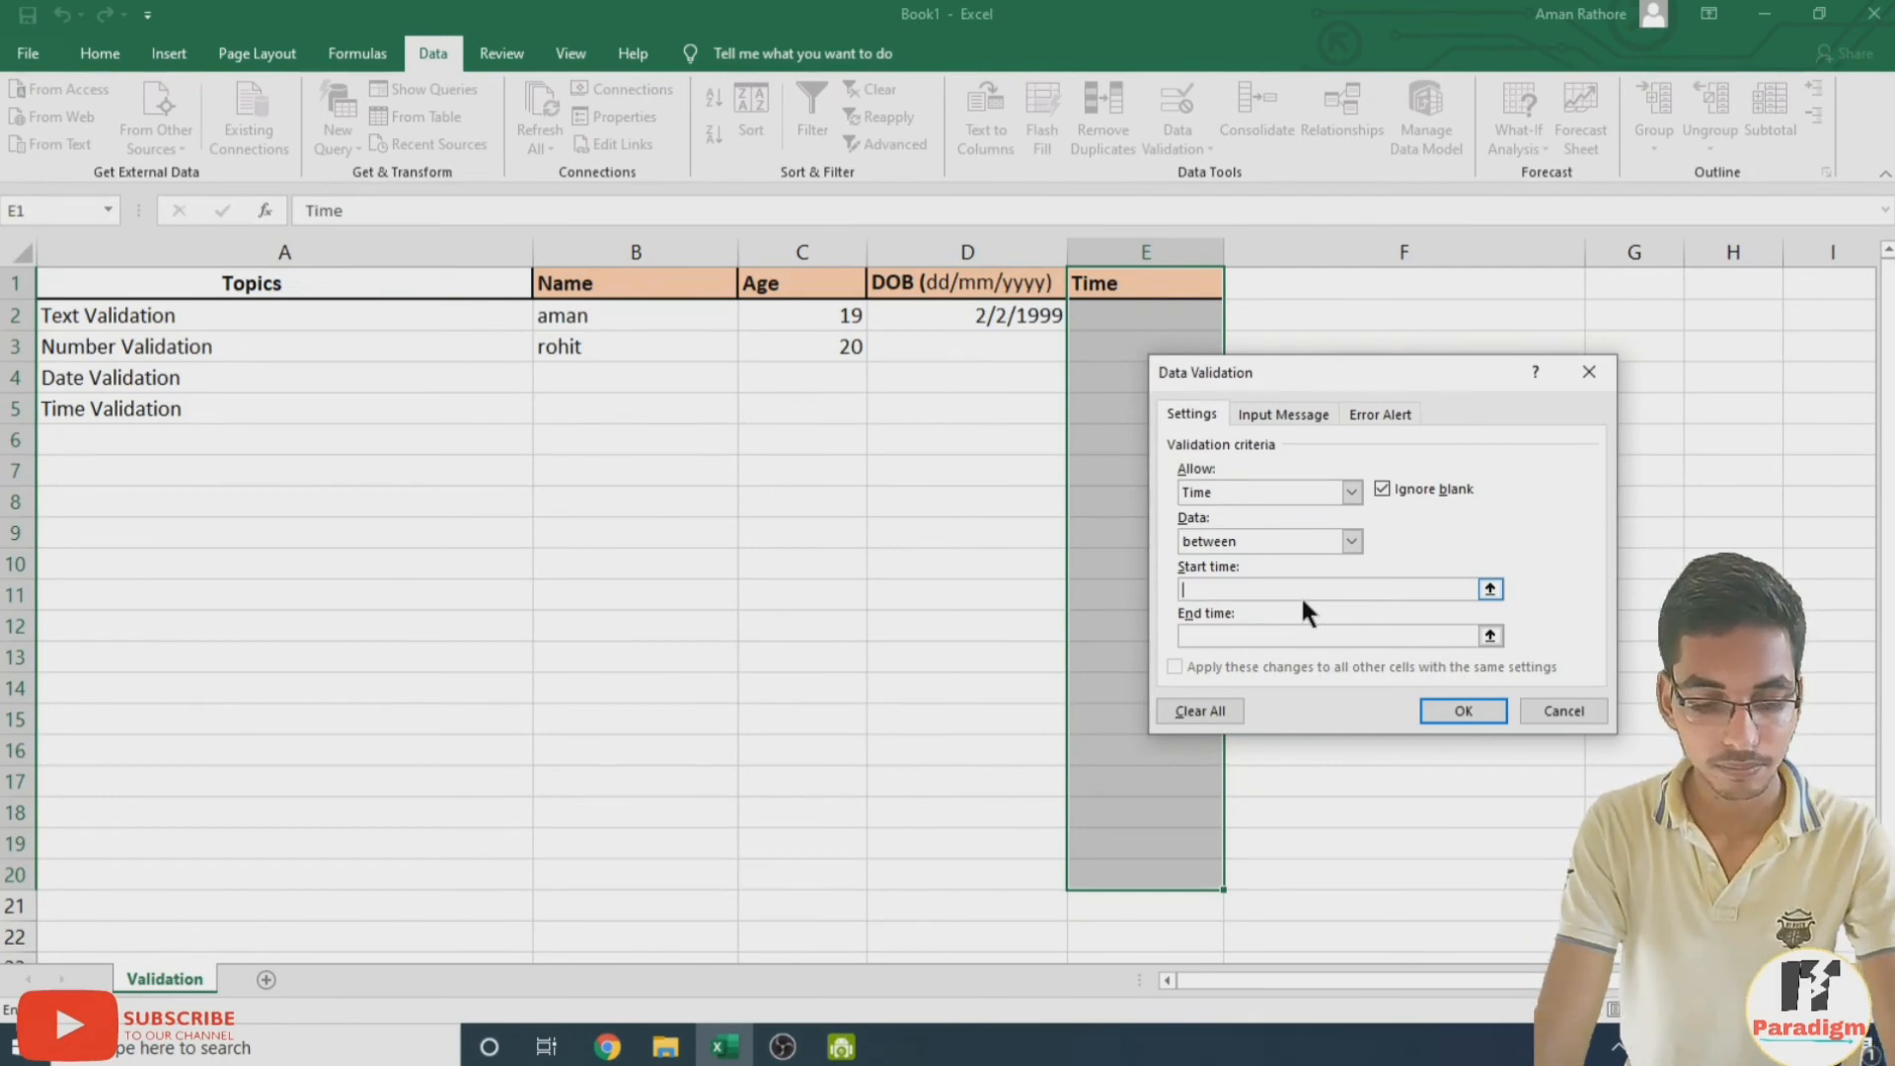
{"action": "type", "text": "01"}
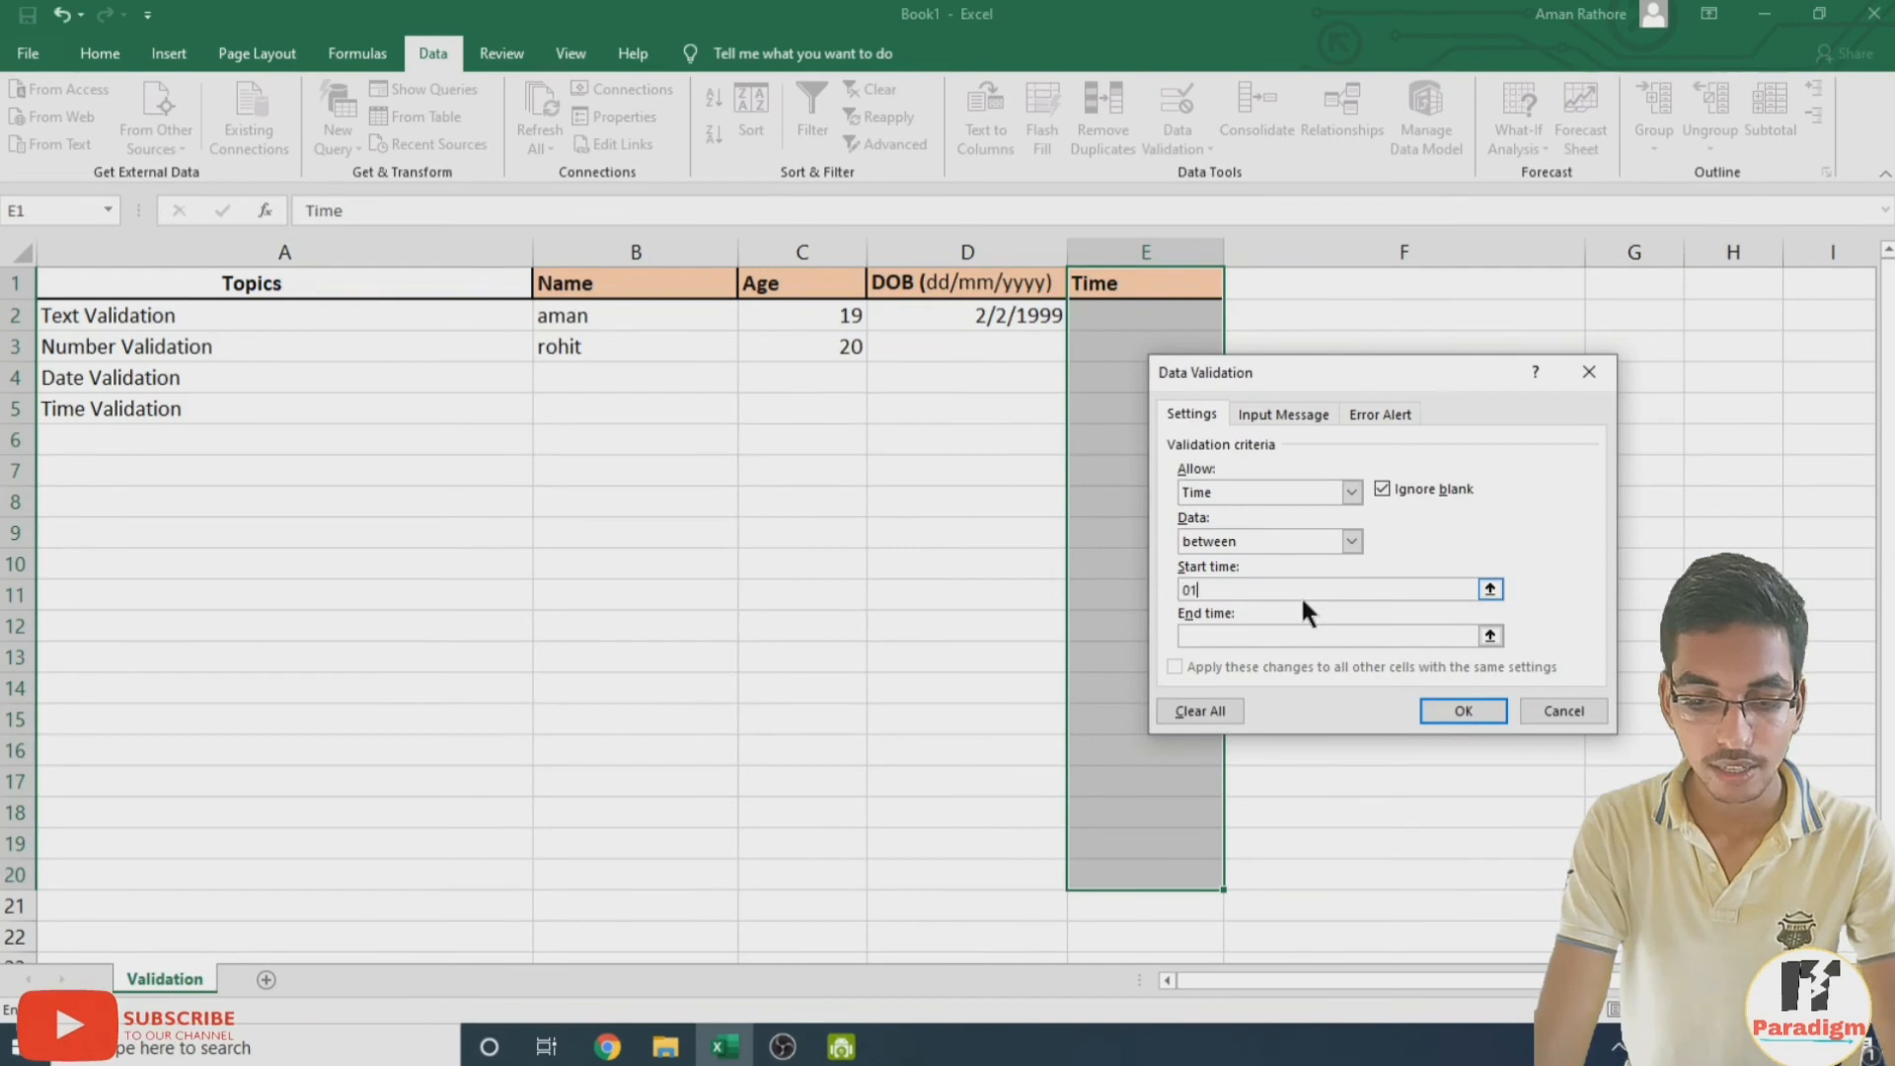
{"action": "type", "text": ":00"}
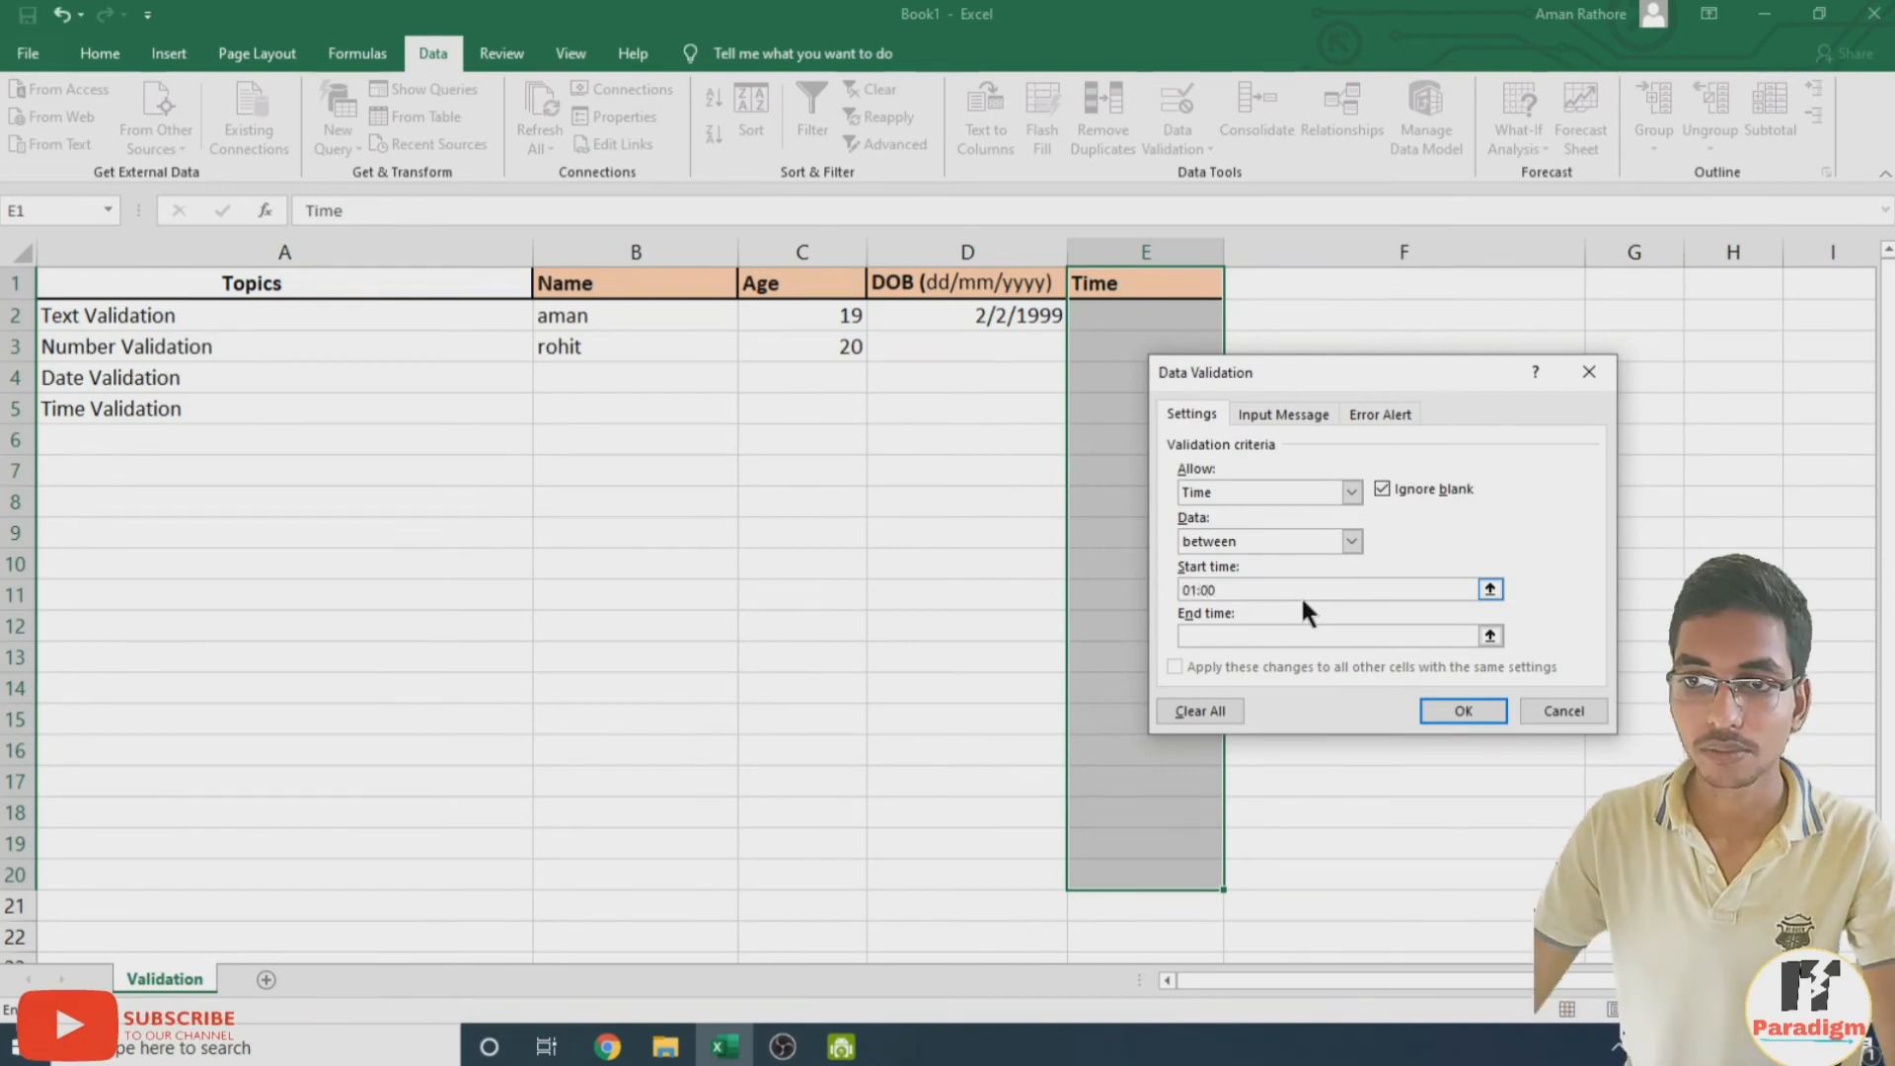
{"action": "left_click", "coordinate": [1261, 636]}
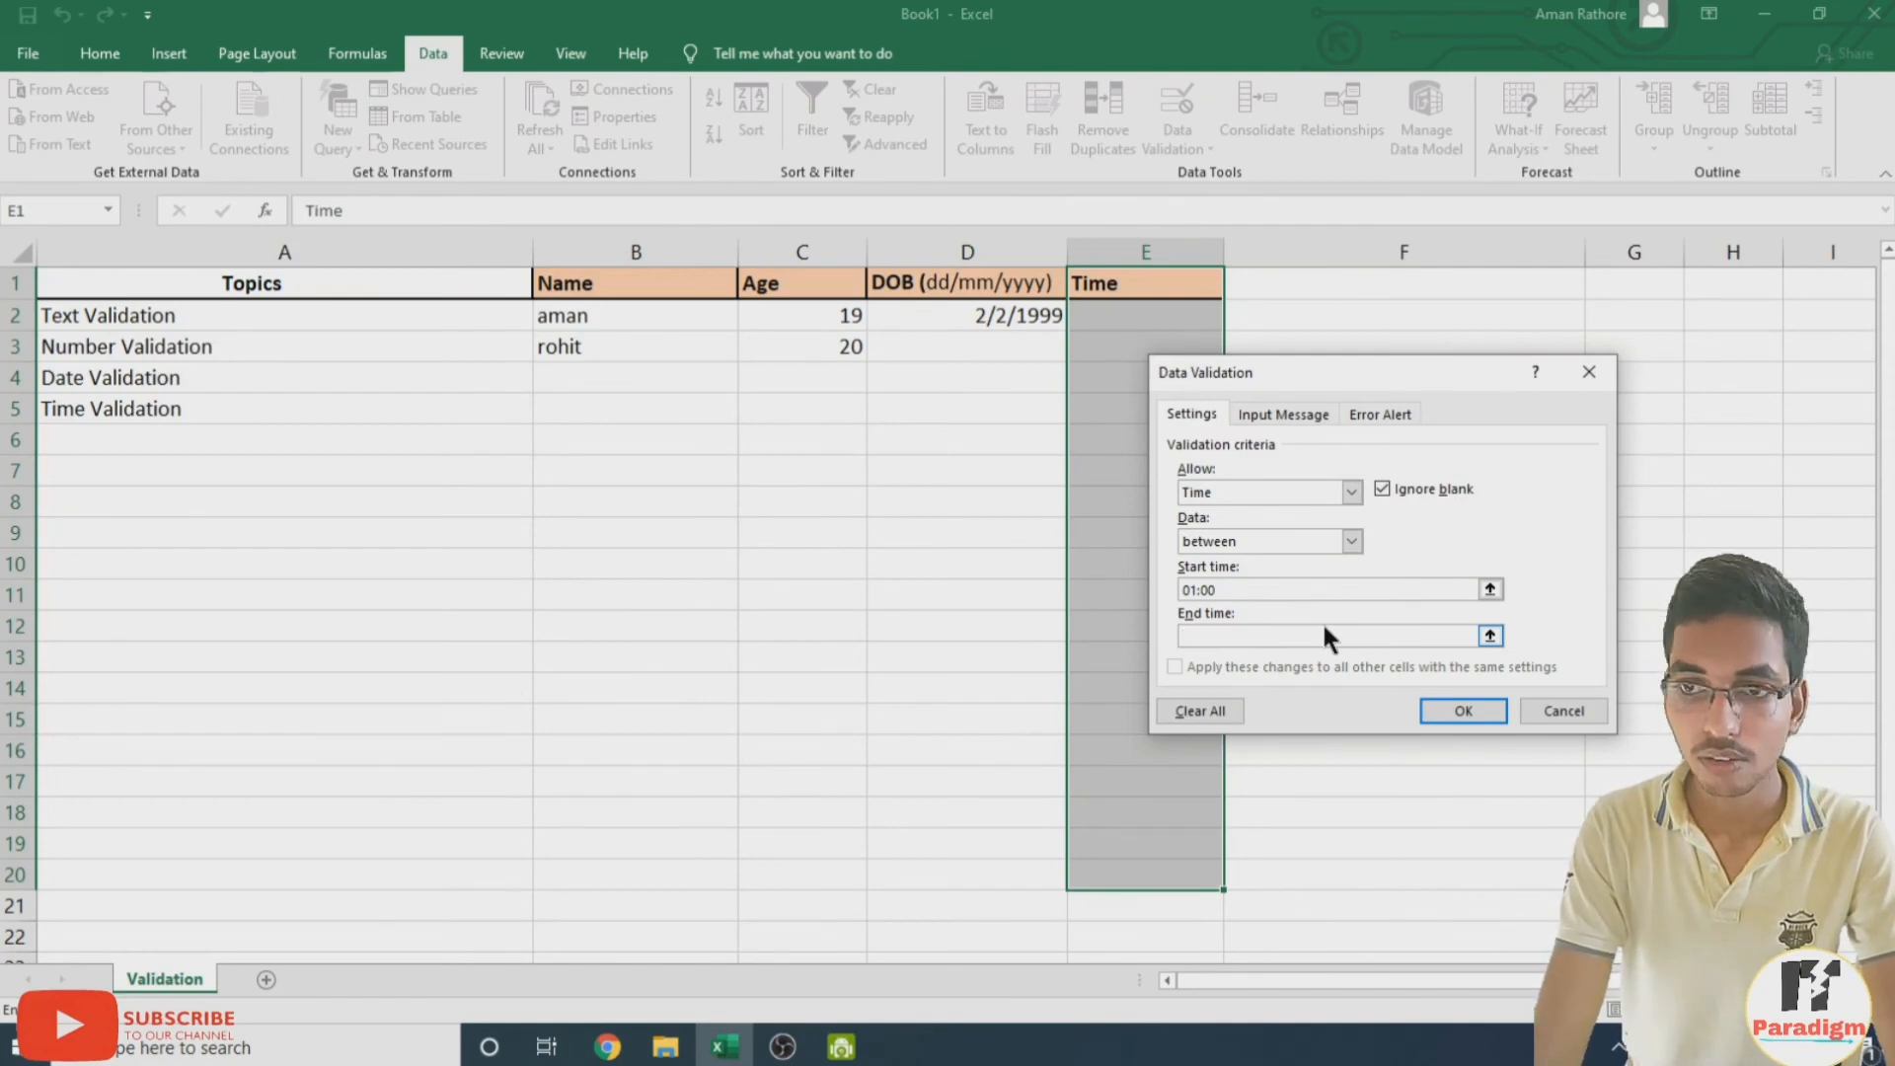
{"action": "type", "text": "04:"}
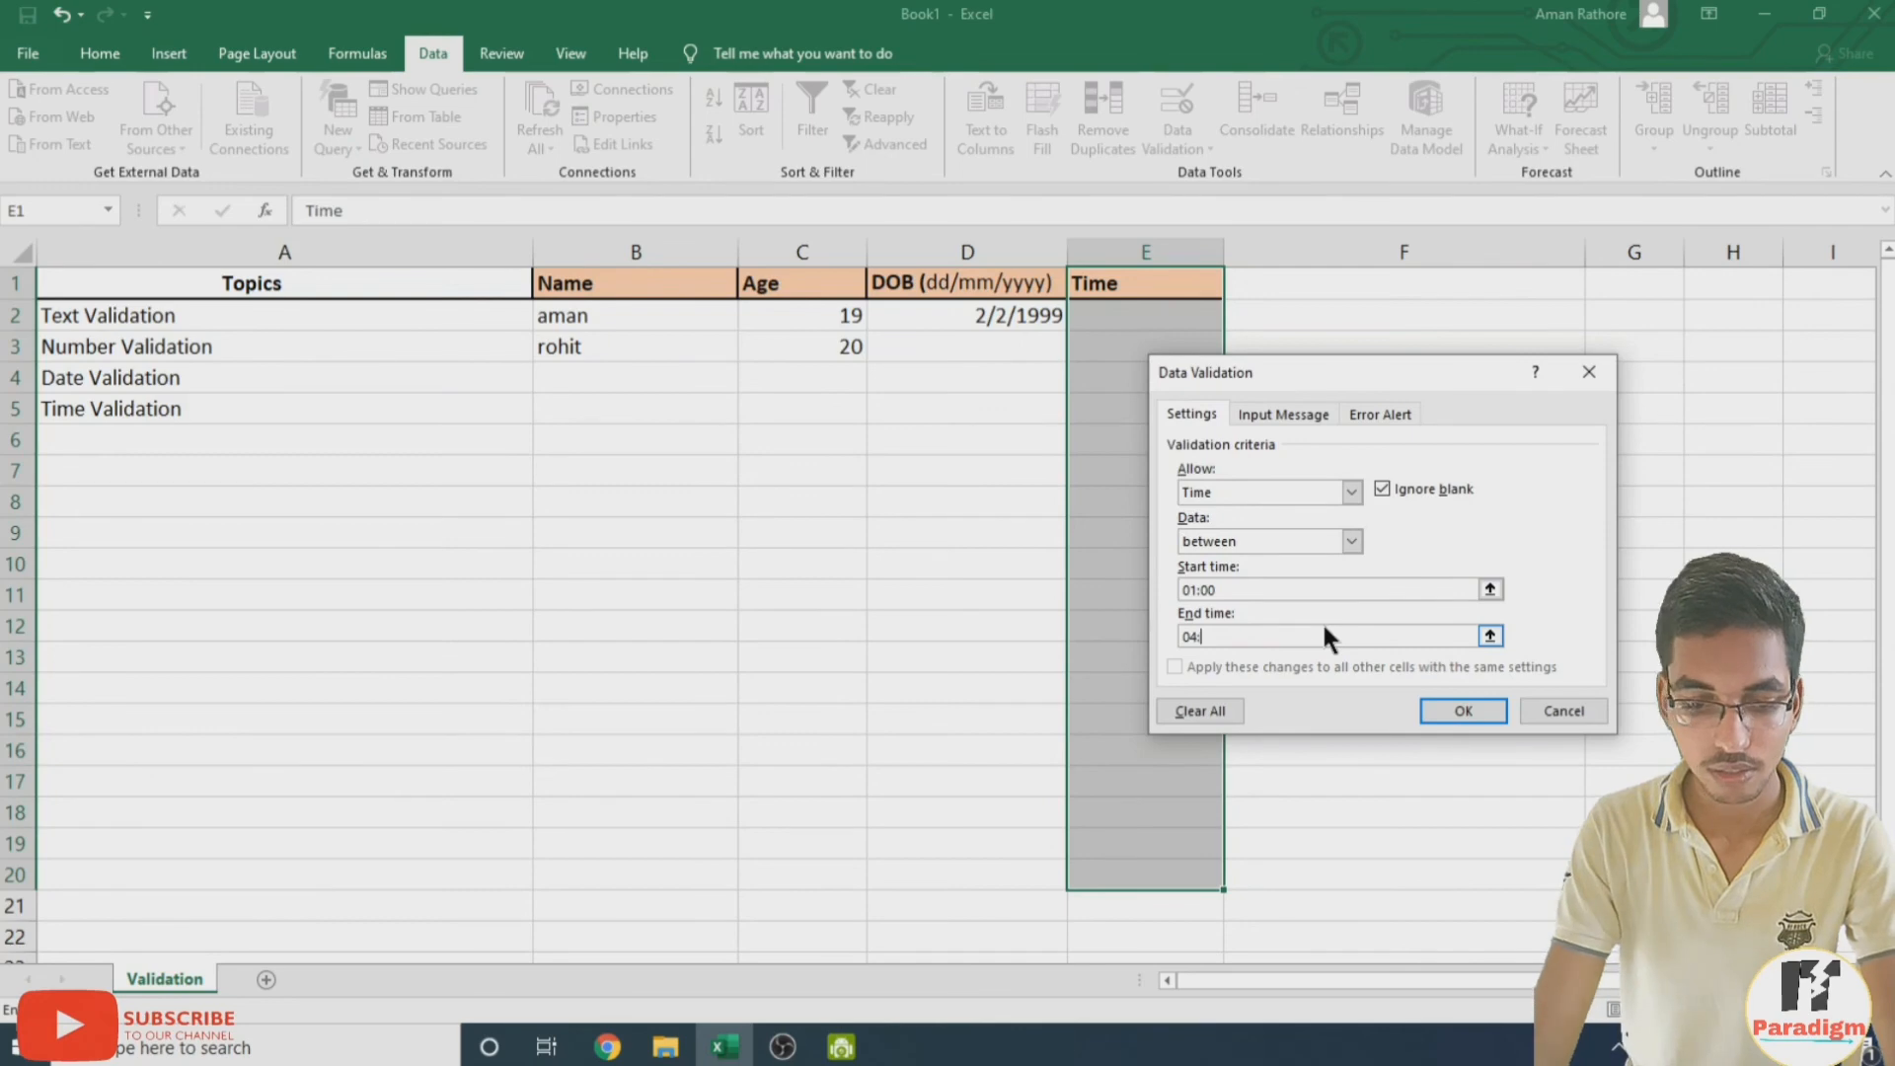
{"action": "type", "text": "00"}
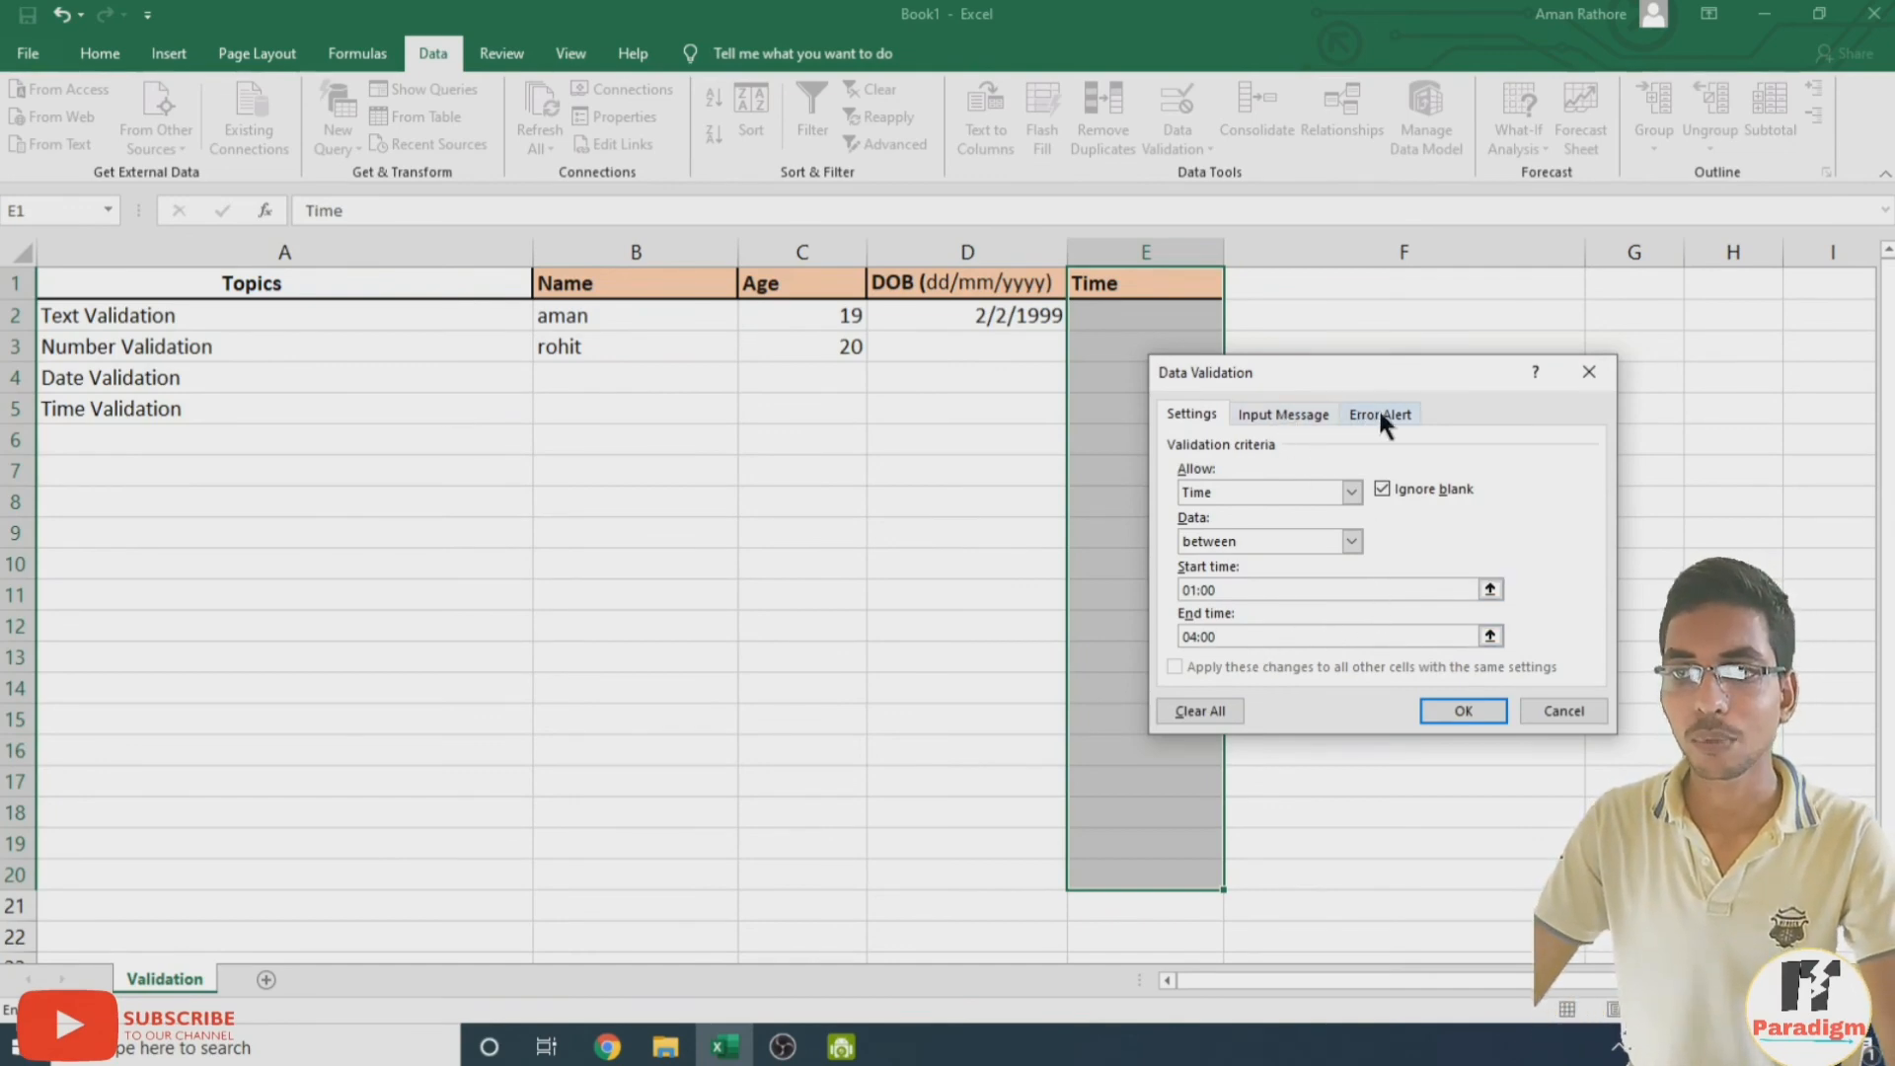
{"action": "left_click", "coordinate": [1475, 703]}
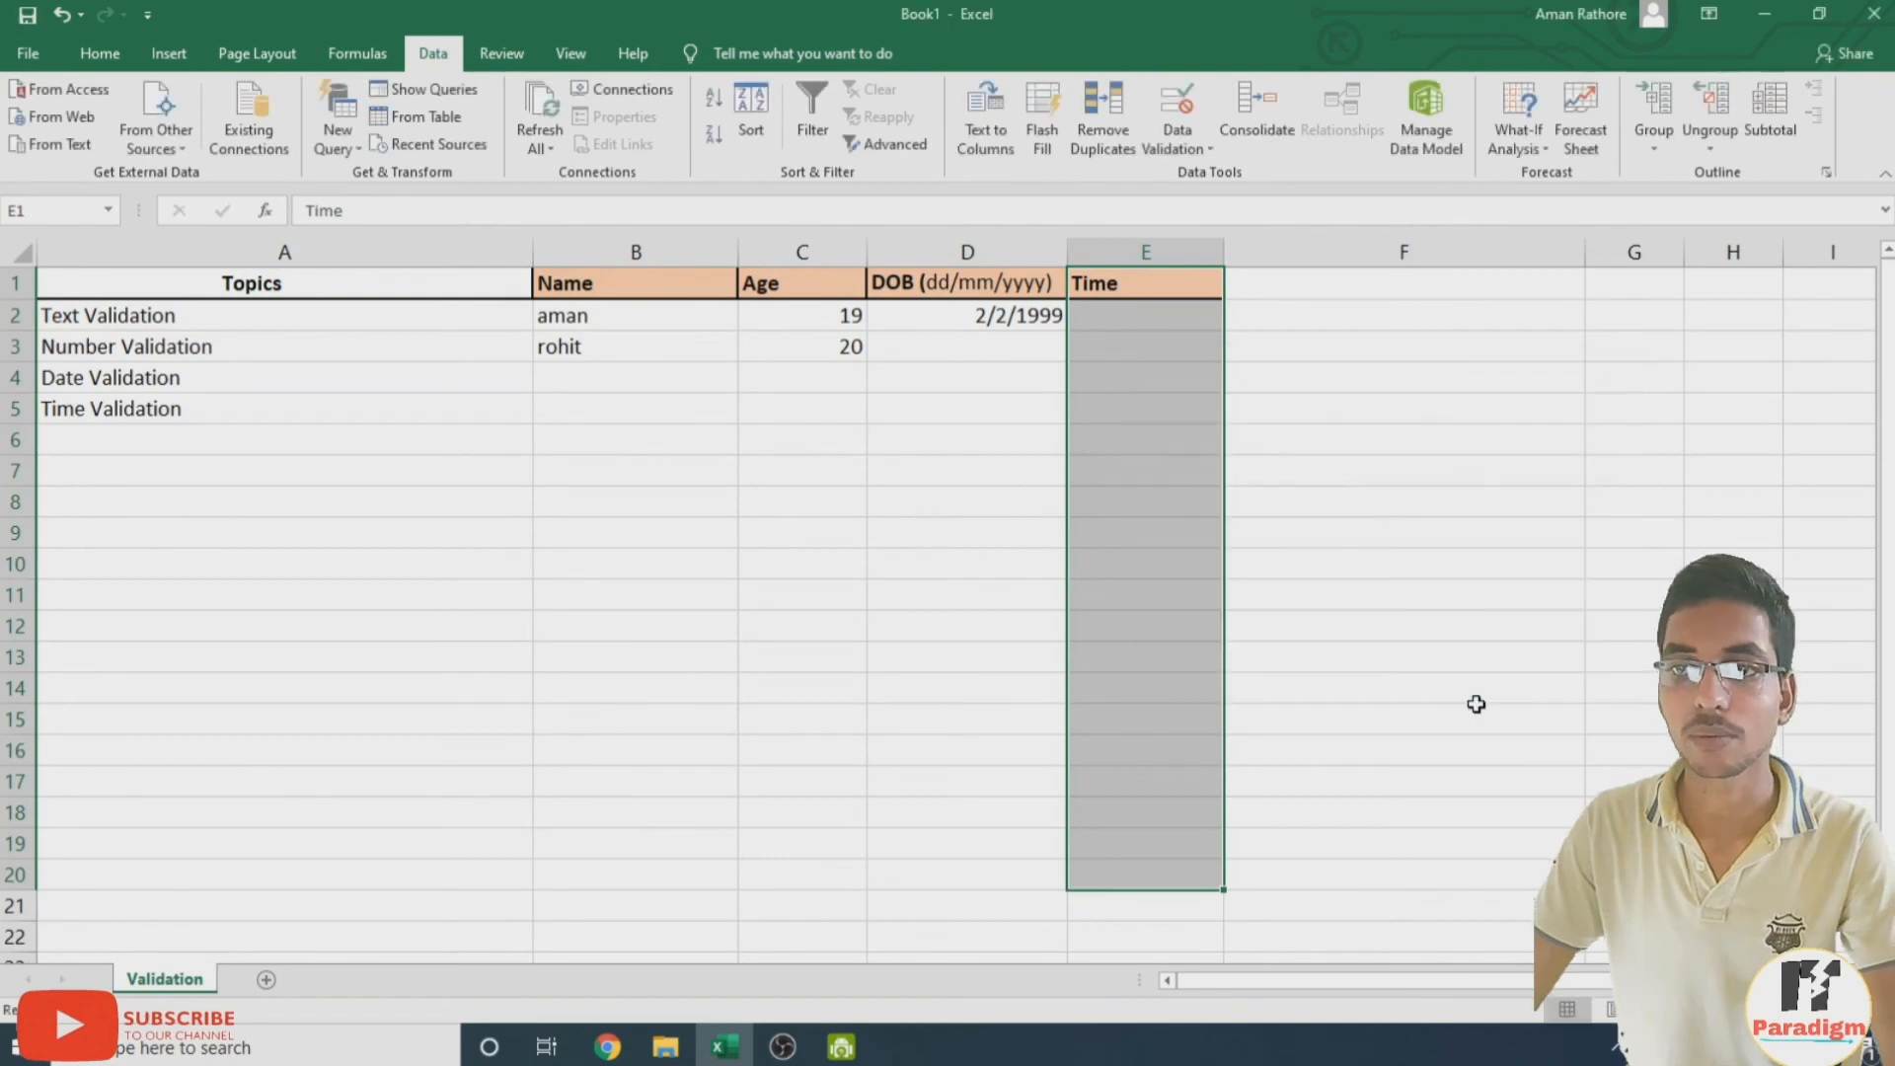
Try to enter 16:00 in E2 to test the Time rule with a value outside its range
{"action": "left_click", "coordinate": [1140, 315]}
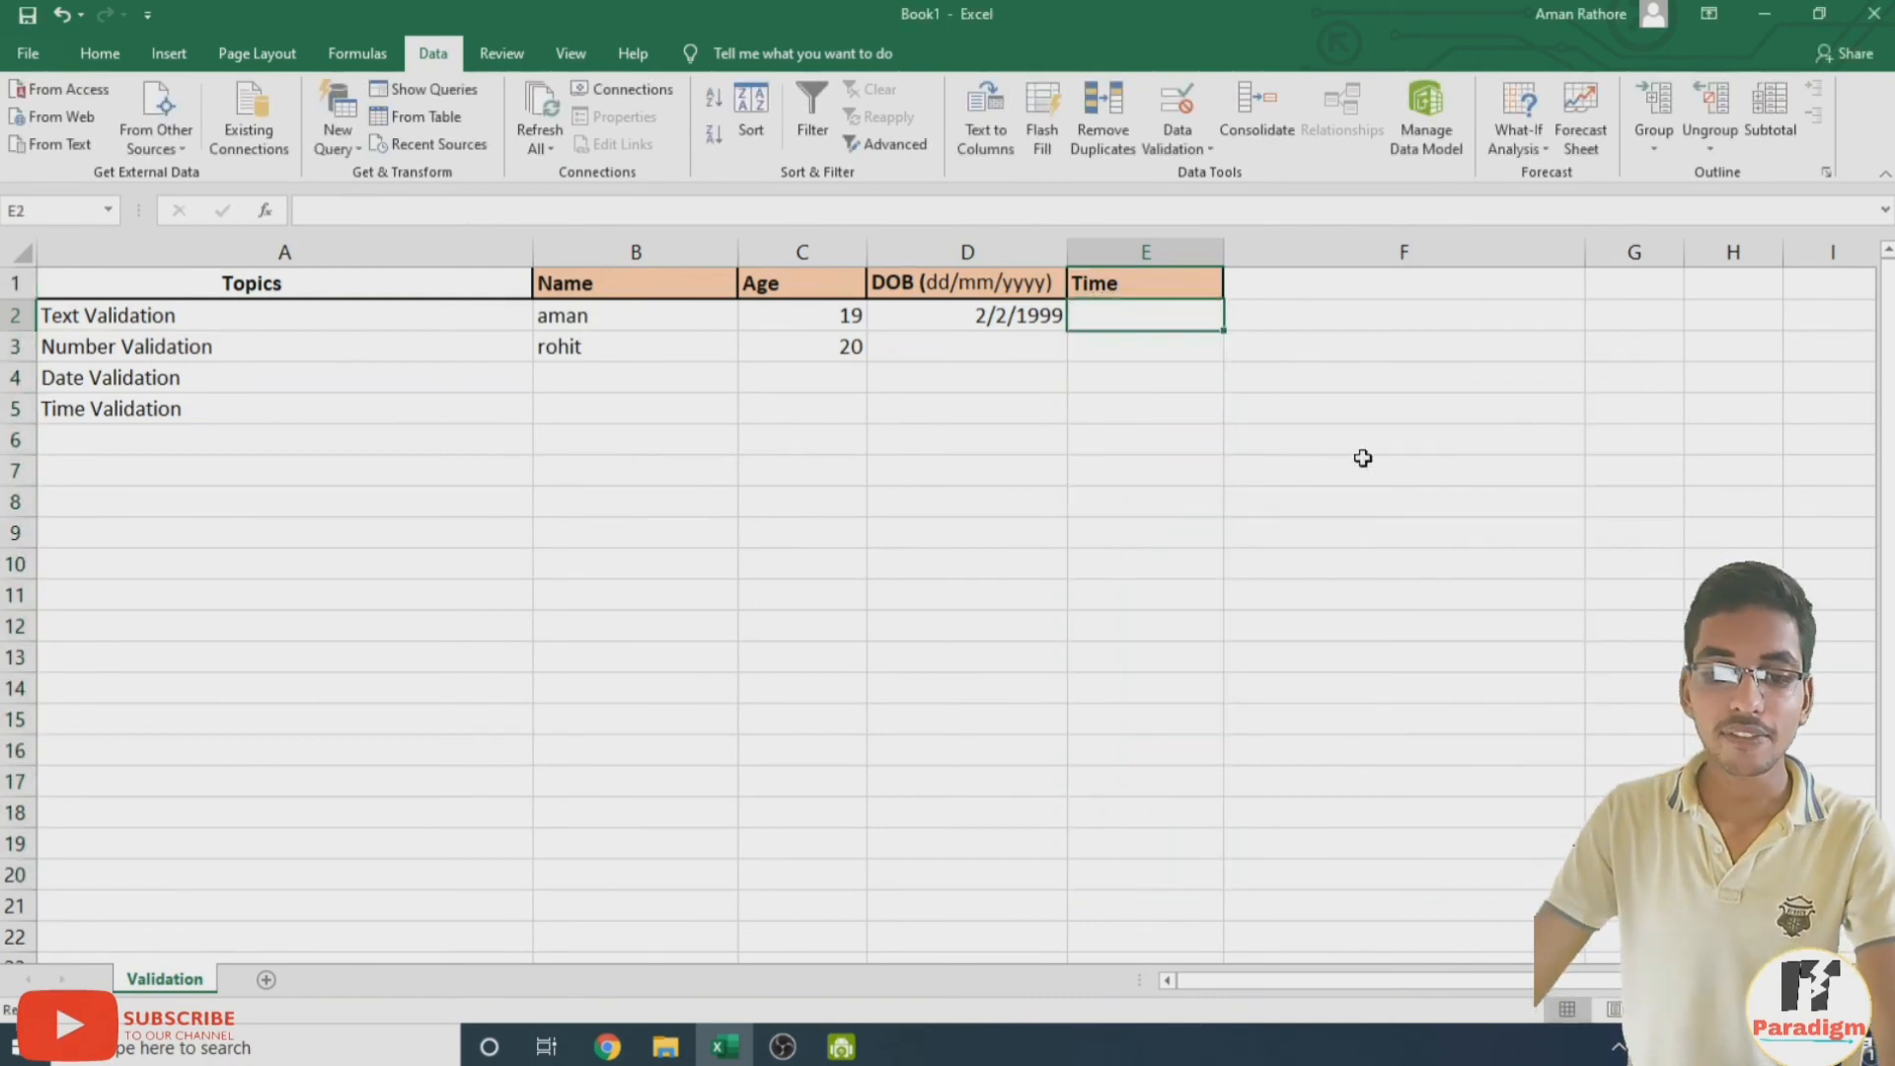
{"action": "type", "text": "16"}
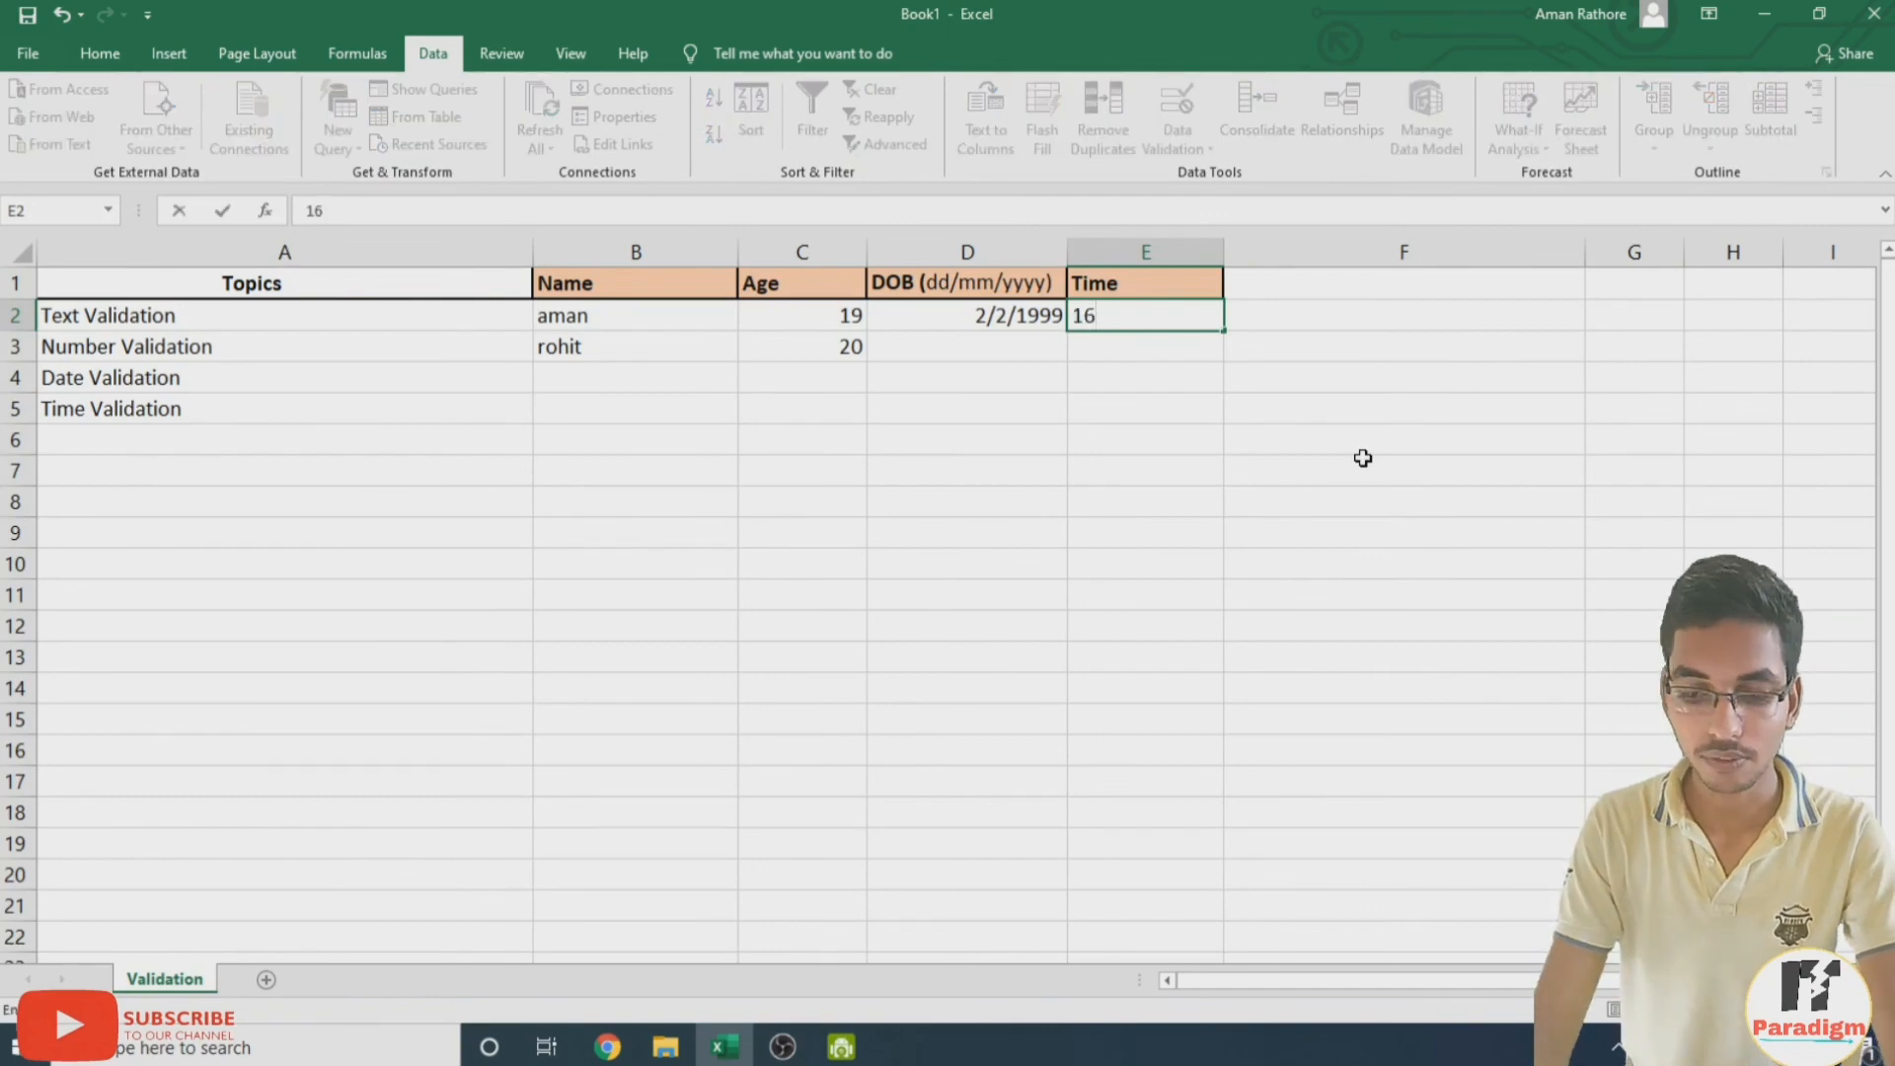
{"action": "type", "text": ":00"}
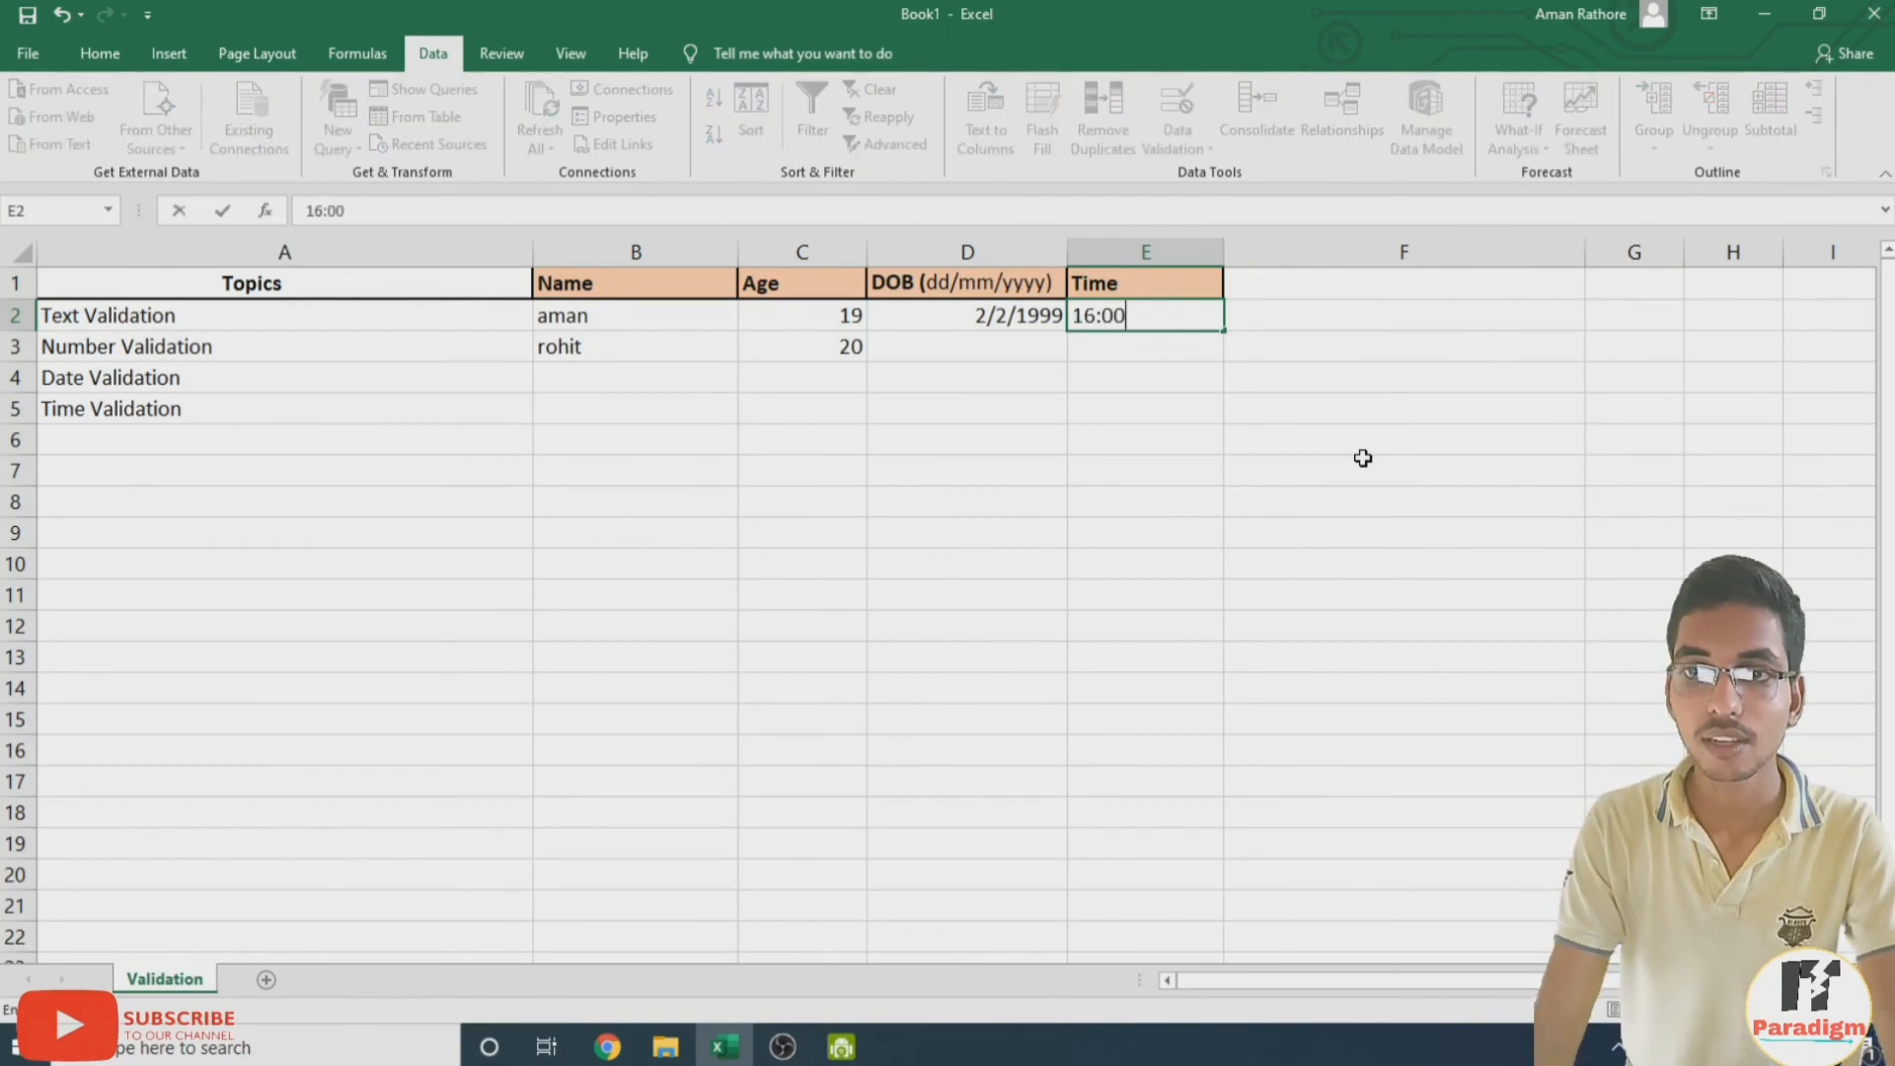
{"action": "key", "text": "Return"}
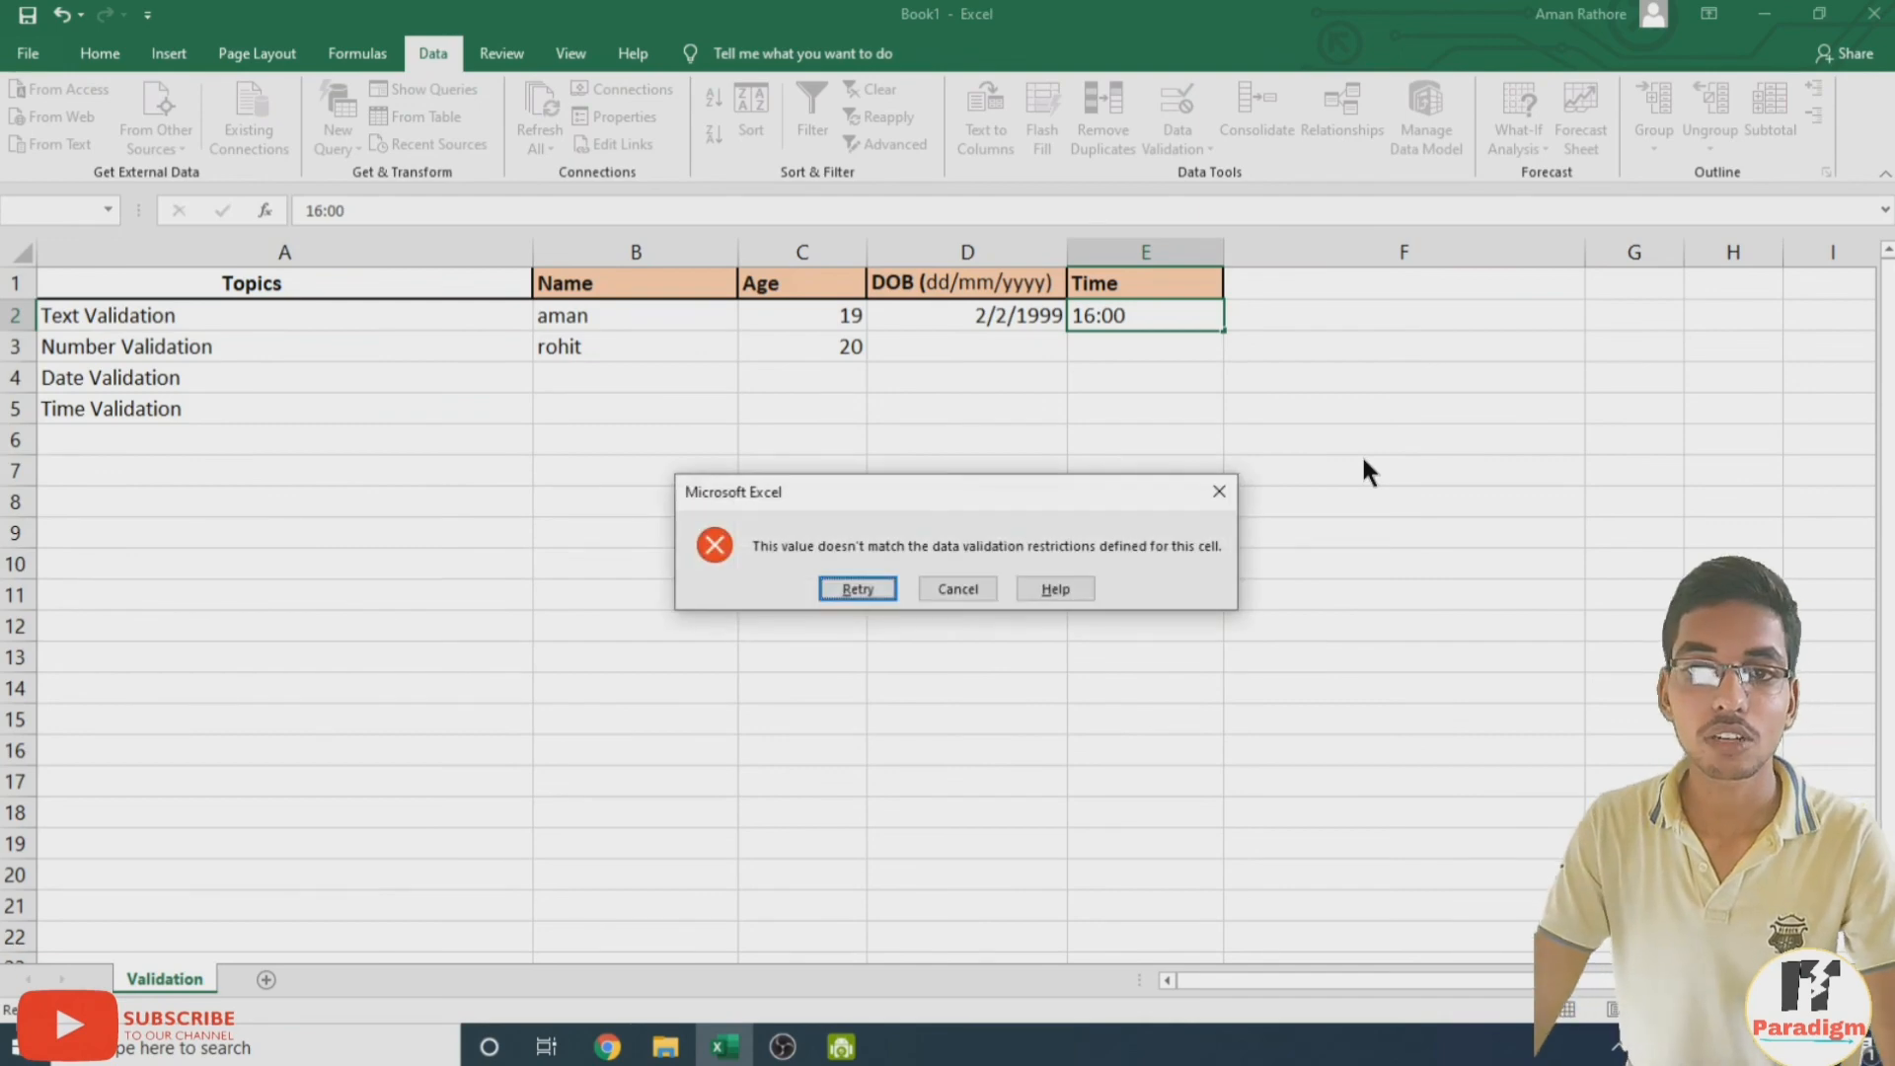
{"action": "left_click", "coordinate": [856, 589]}
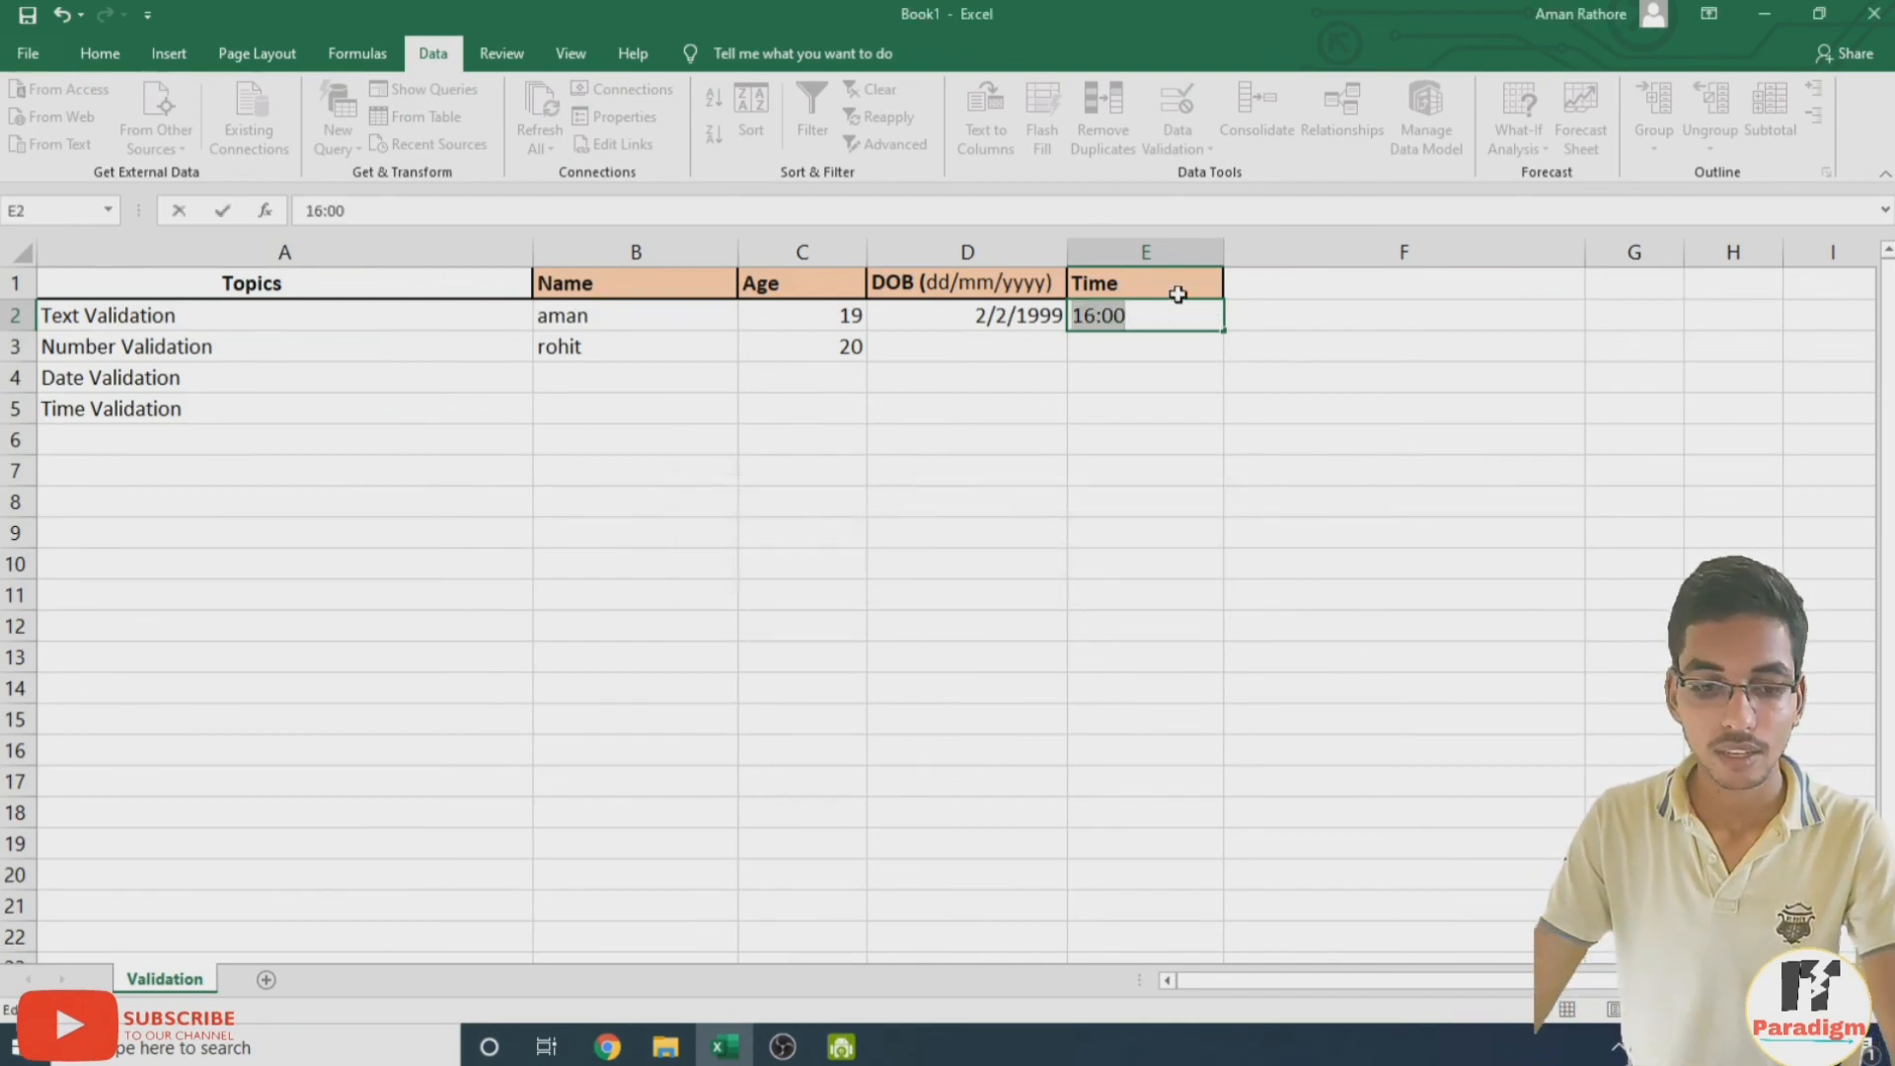
Enter the times 1:00 in E2 and 03:53 in E3 to test the Time rule with values within its range
{"action": "type", "text": "1:"}
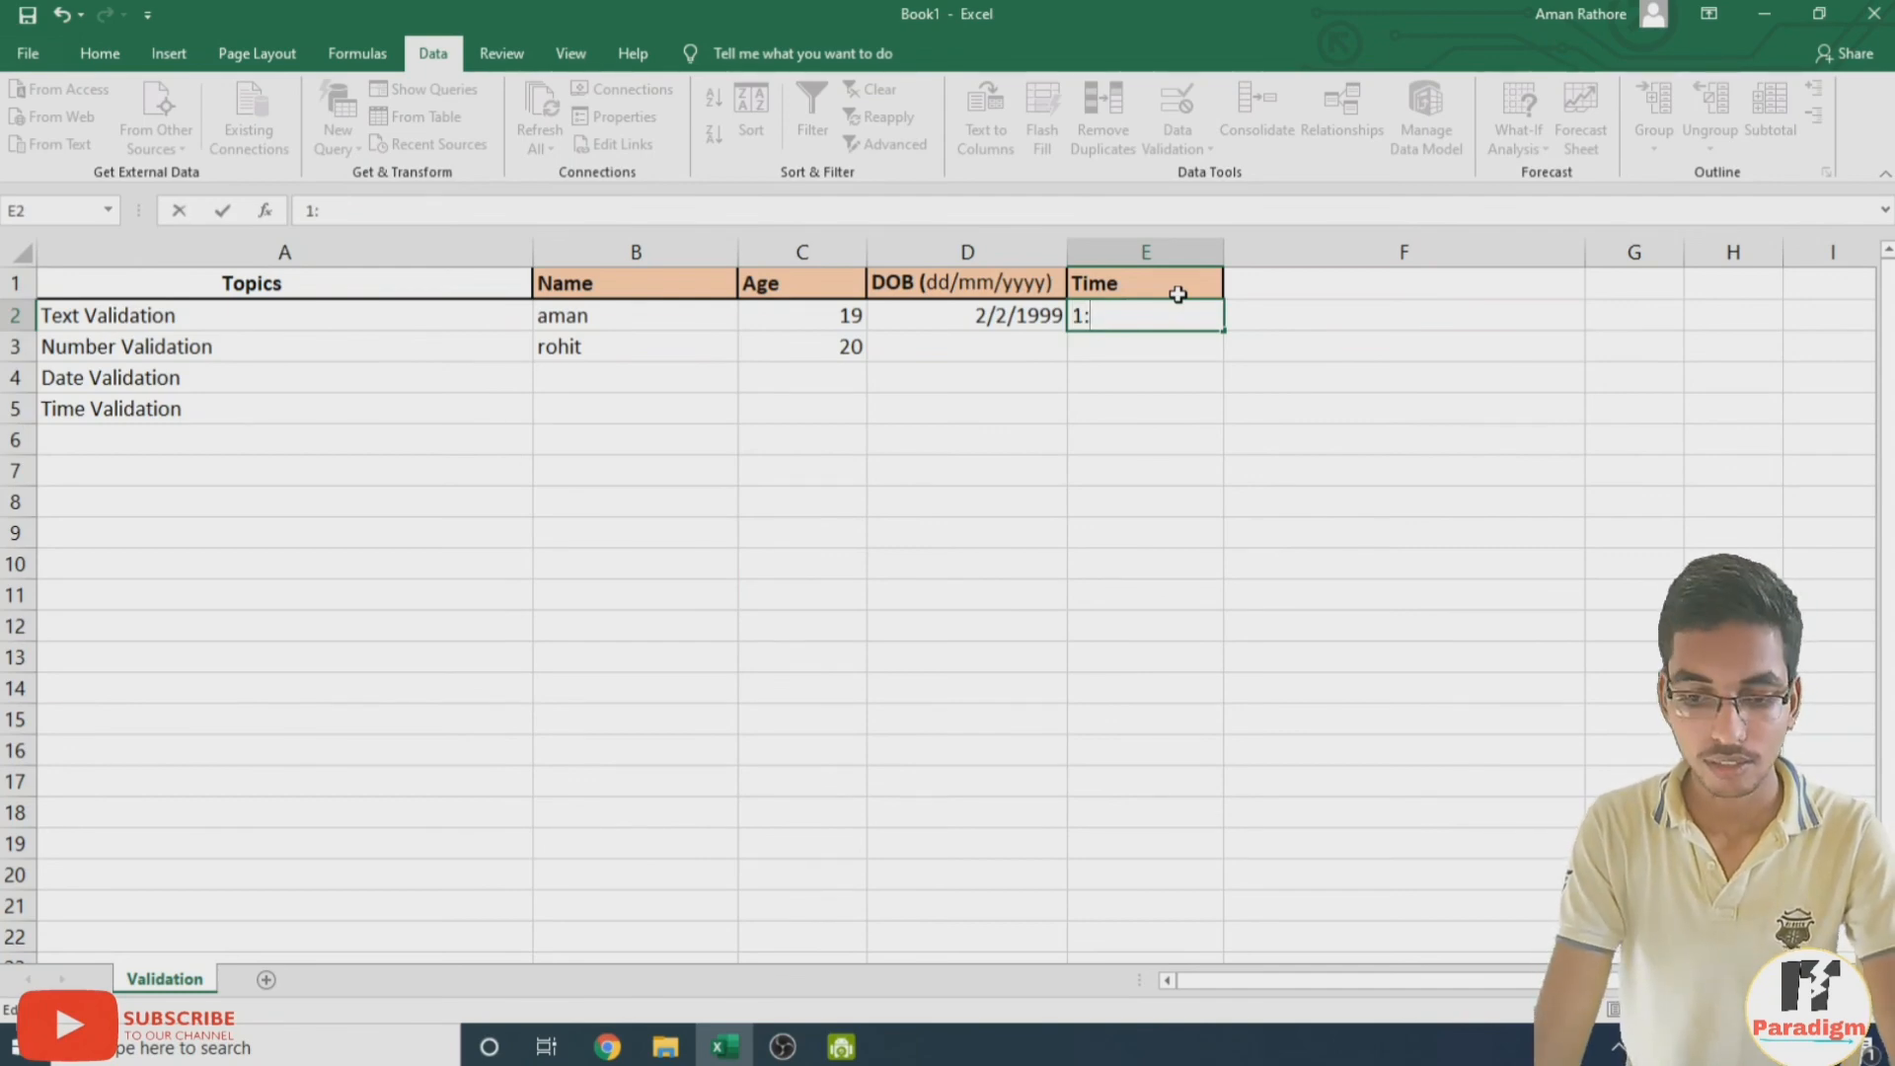
{"action": "type", "text": "00"}
{"action": "key", "text": "Return"}
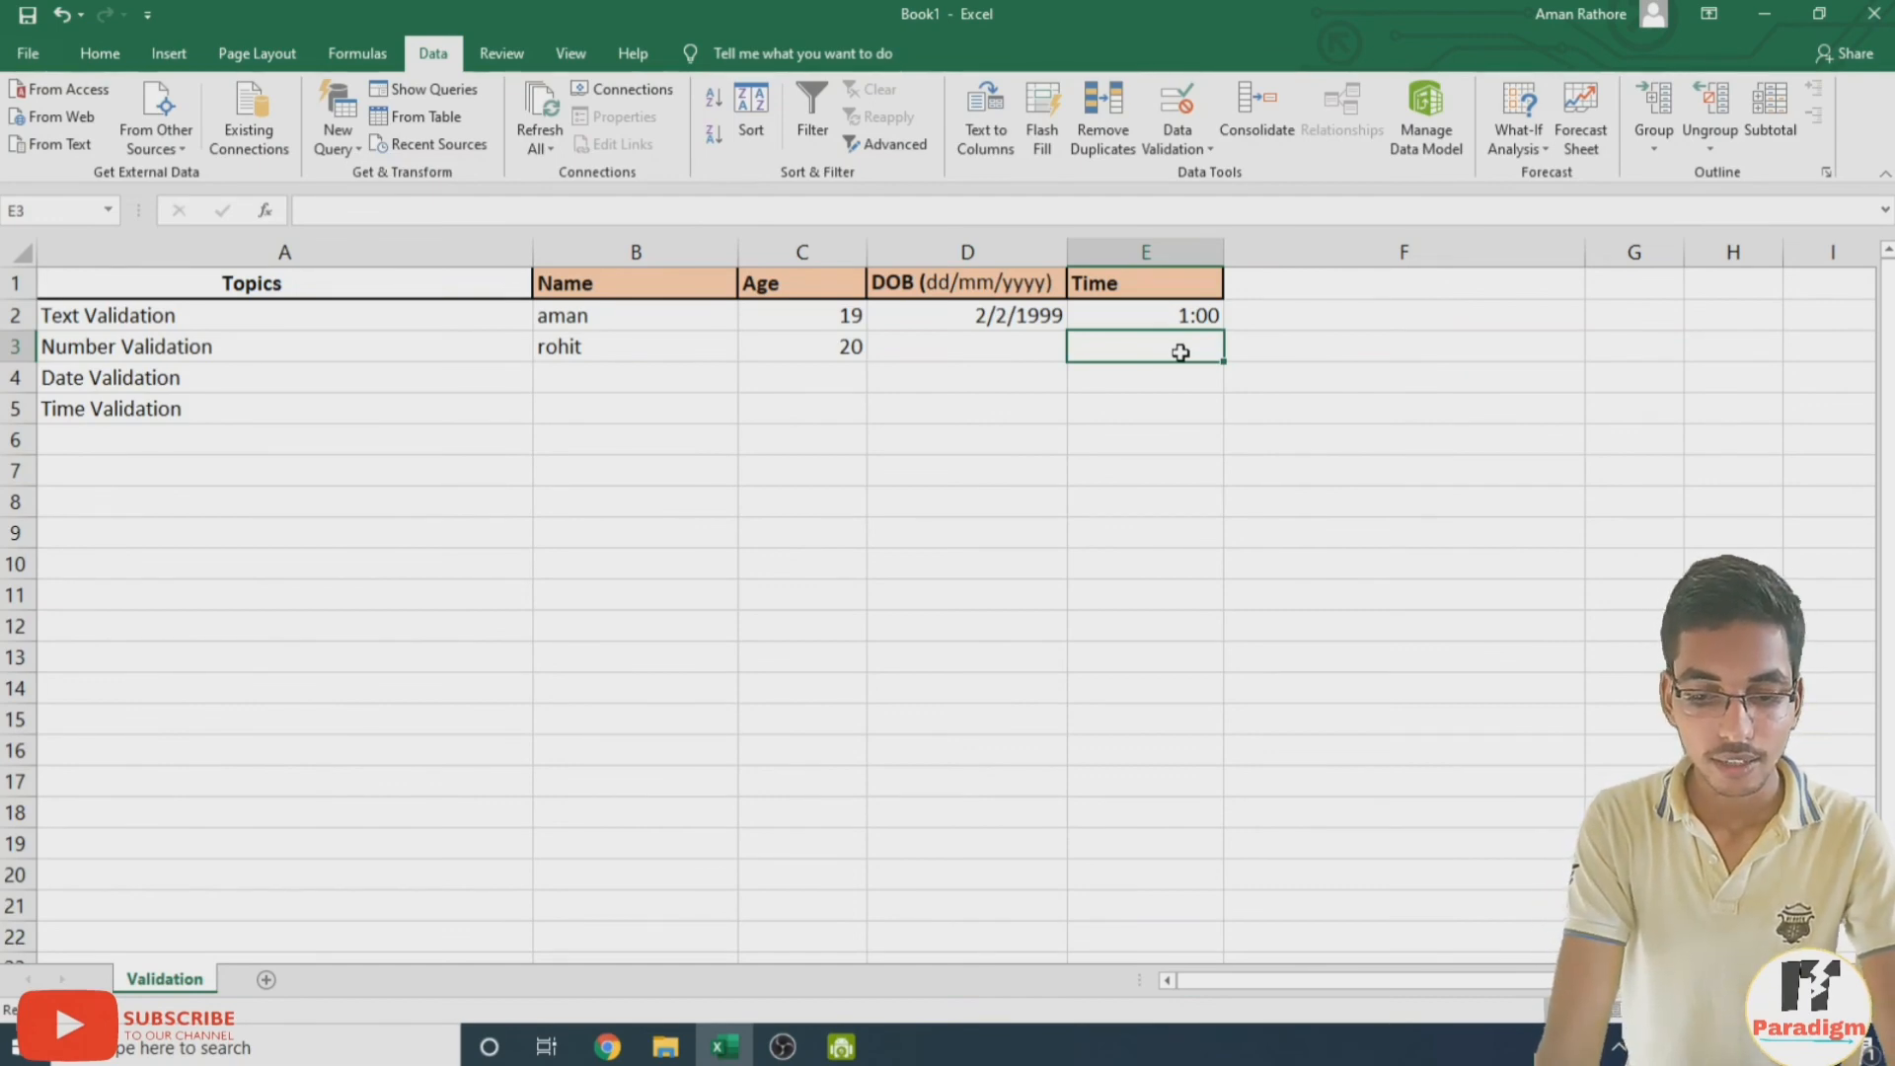
{"action": "type", "text": "03:"}
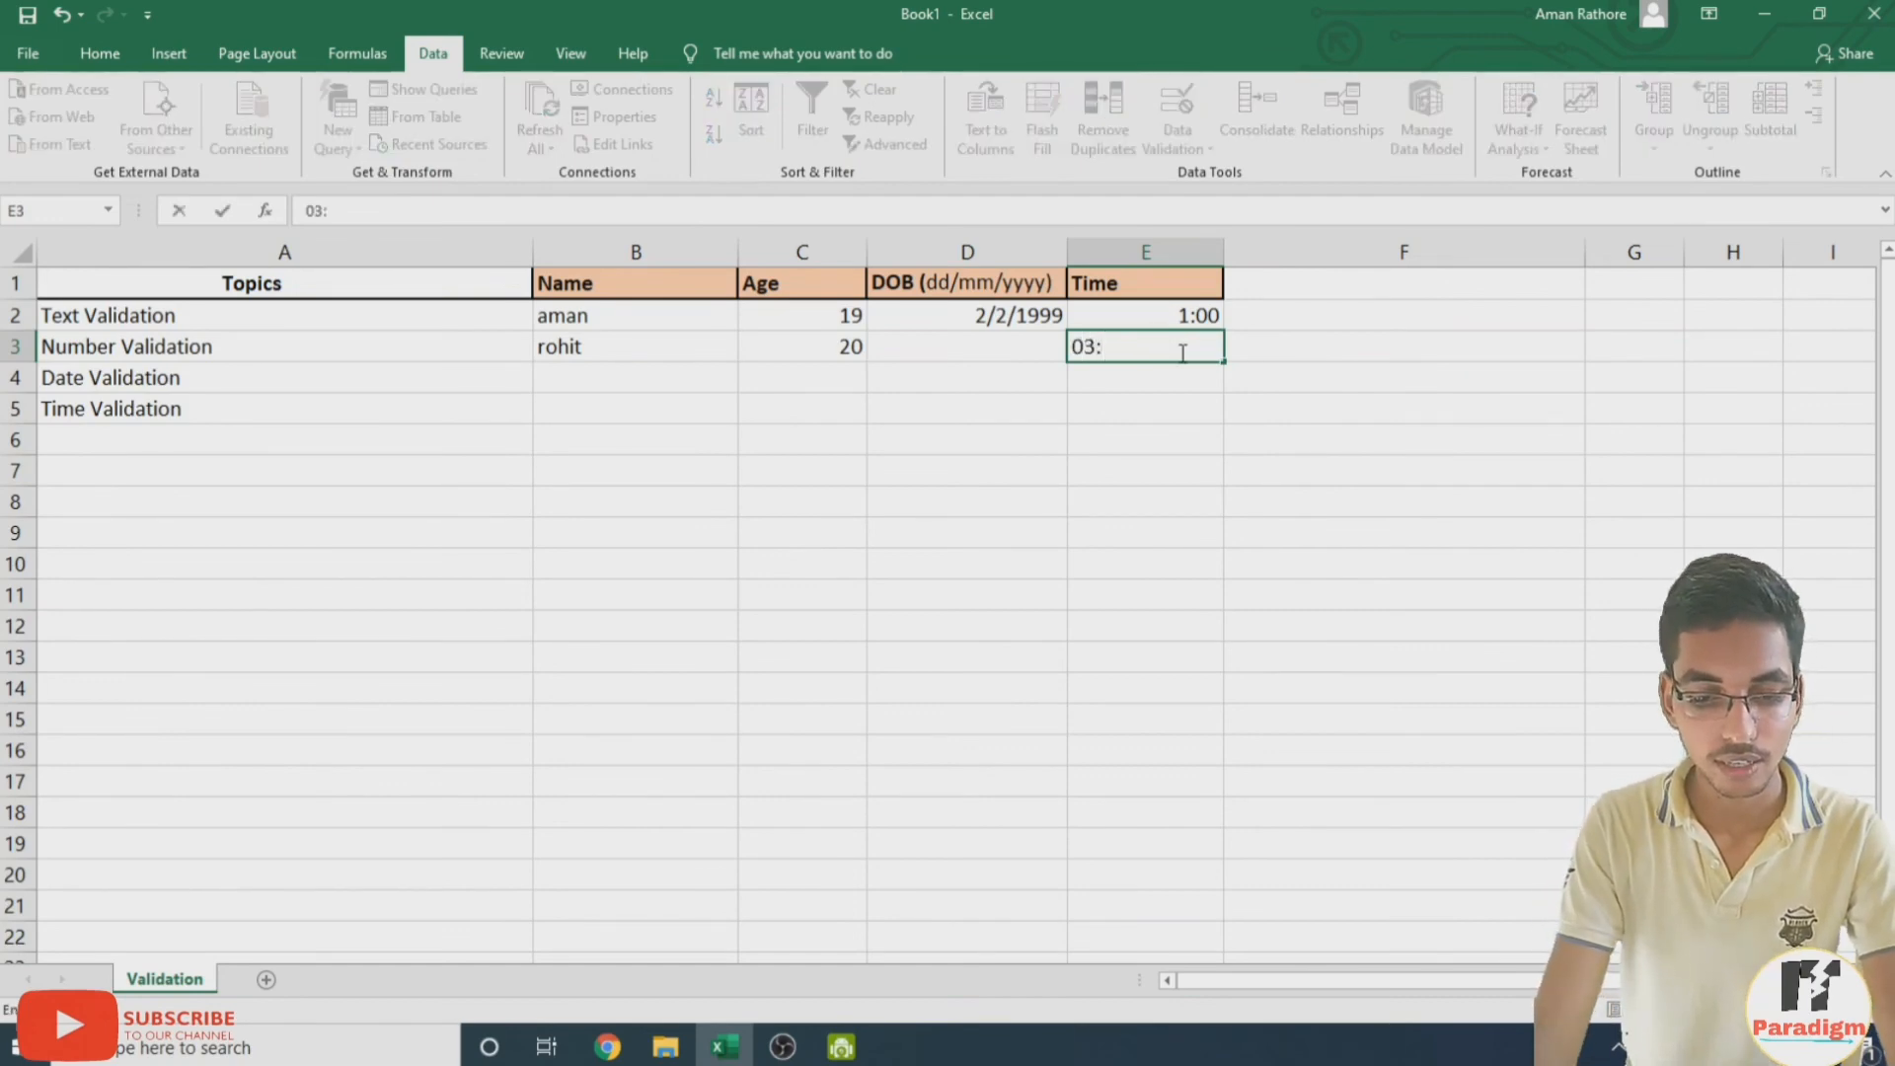
{"action": "type", "text": "53"}
{"action": "key", "text": "Return"}
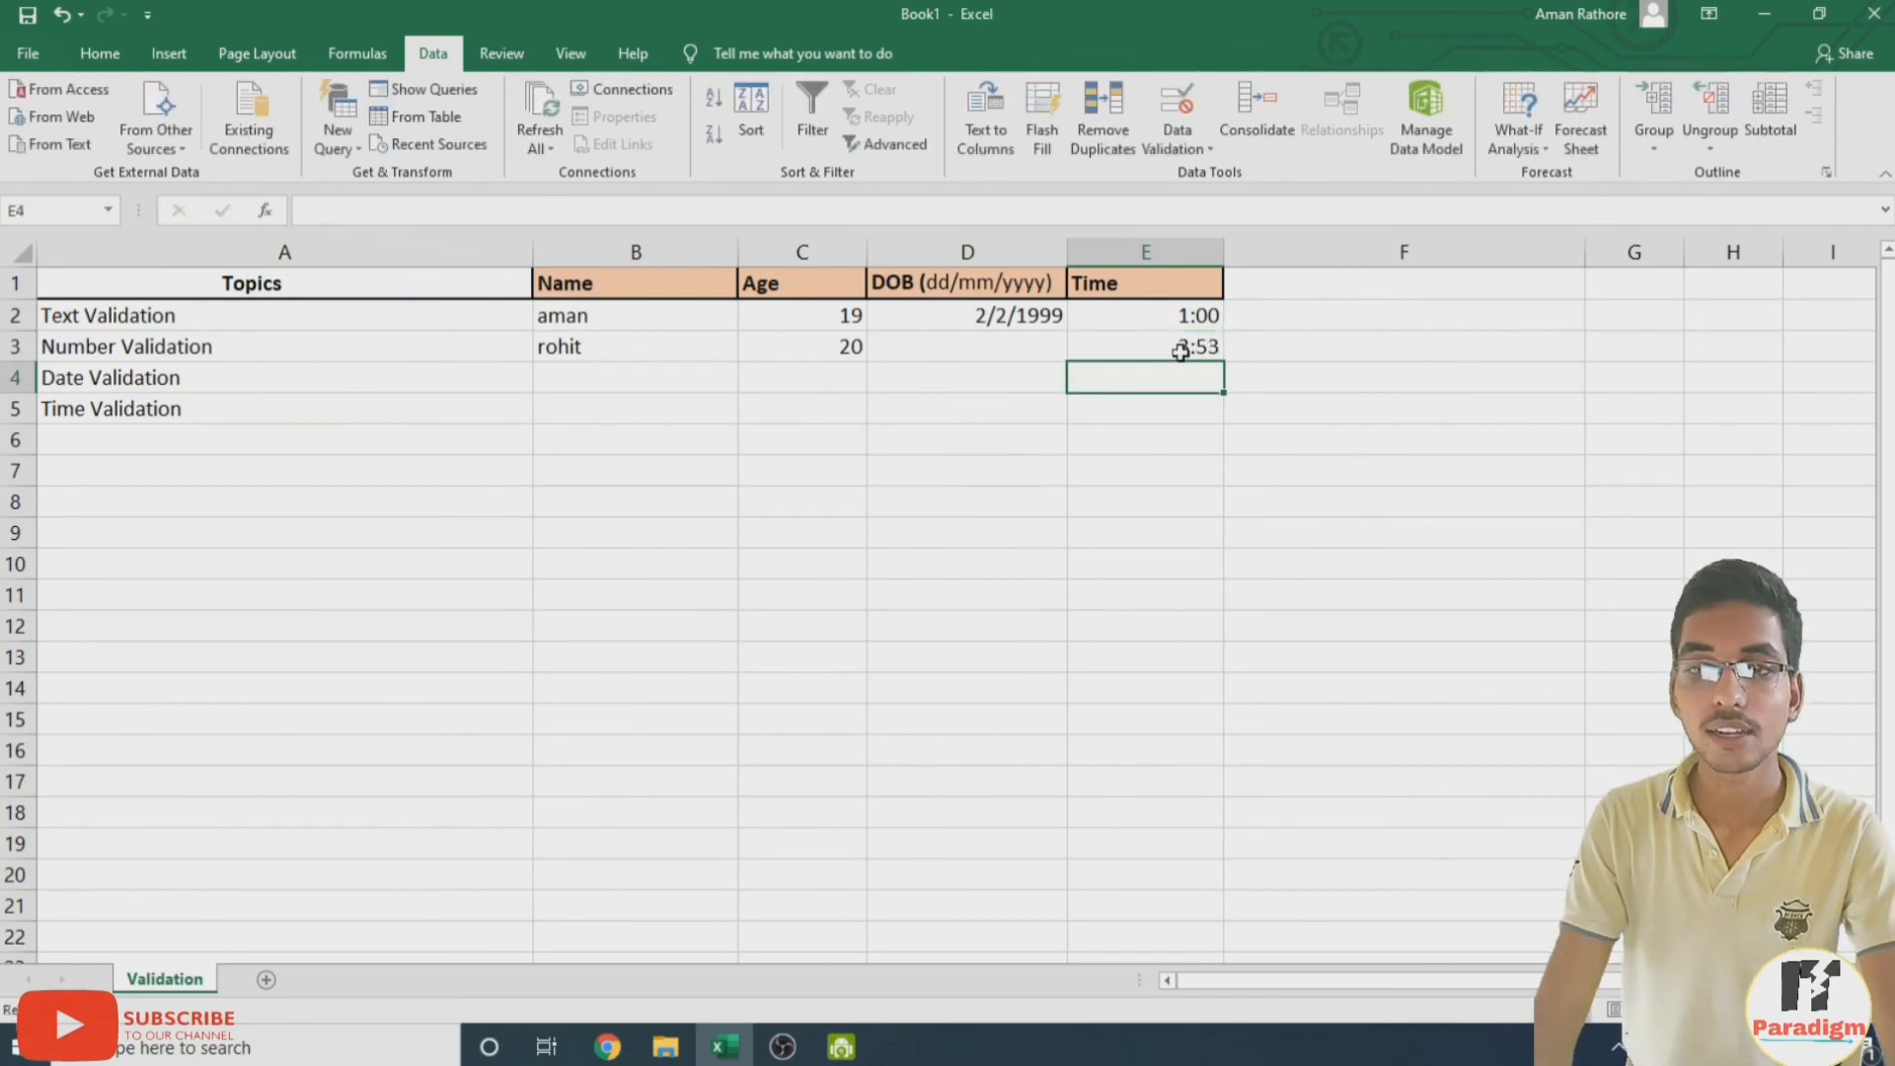